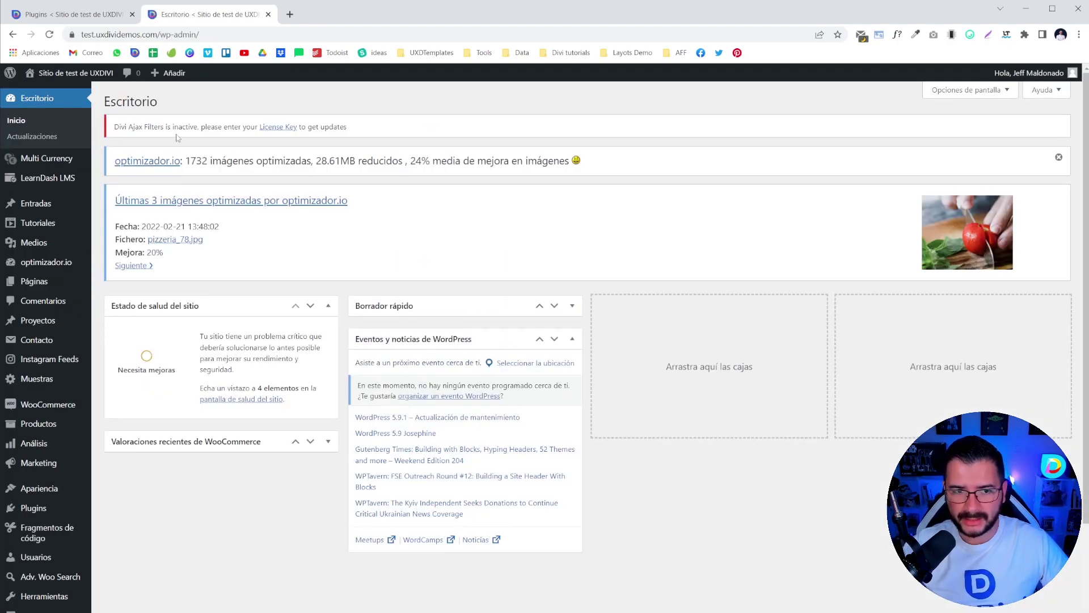
- Go from the installed plugins browser tab to the Añadir plugins page
key("ctrl+Page_Up")
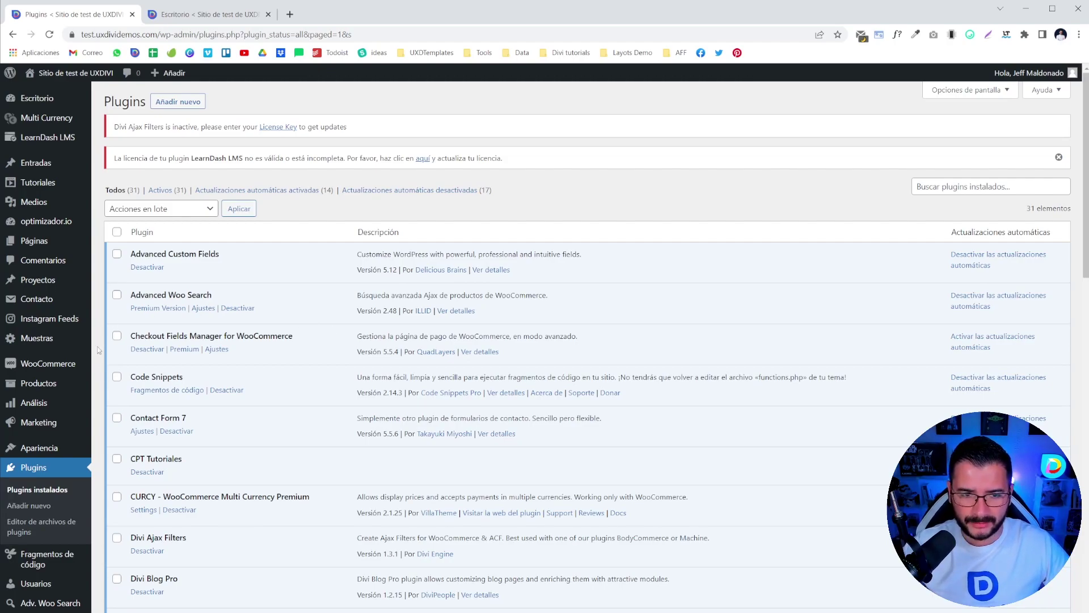
left_click(200, 101)
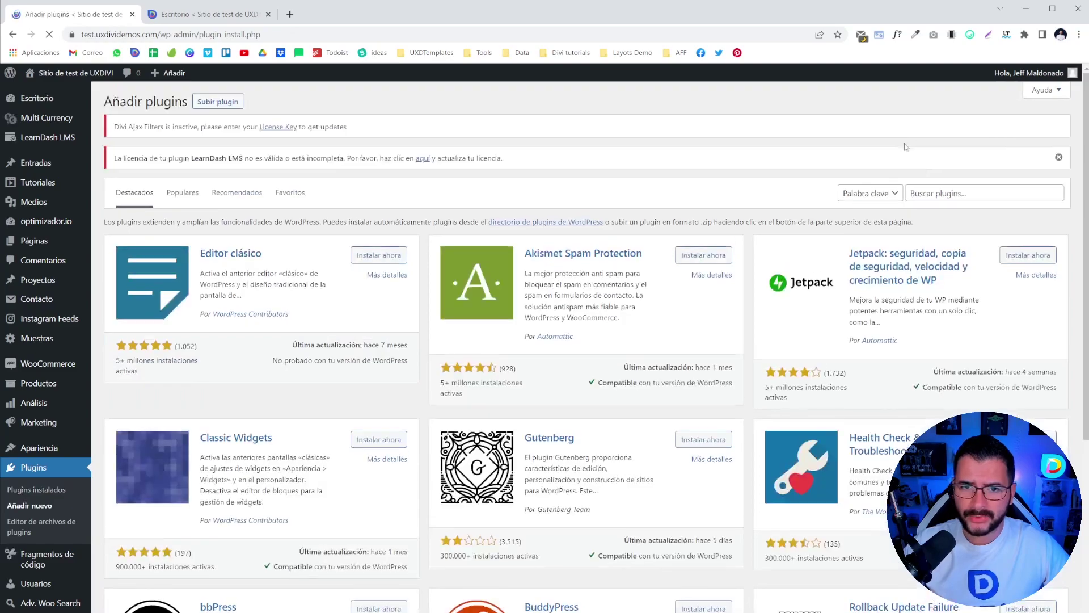
- Search plugins for 'Gidt Ca', then upload pw-gift-cards.zip and install it
left_click(964, 194)
type("Gid")
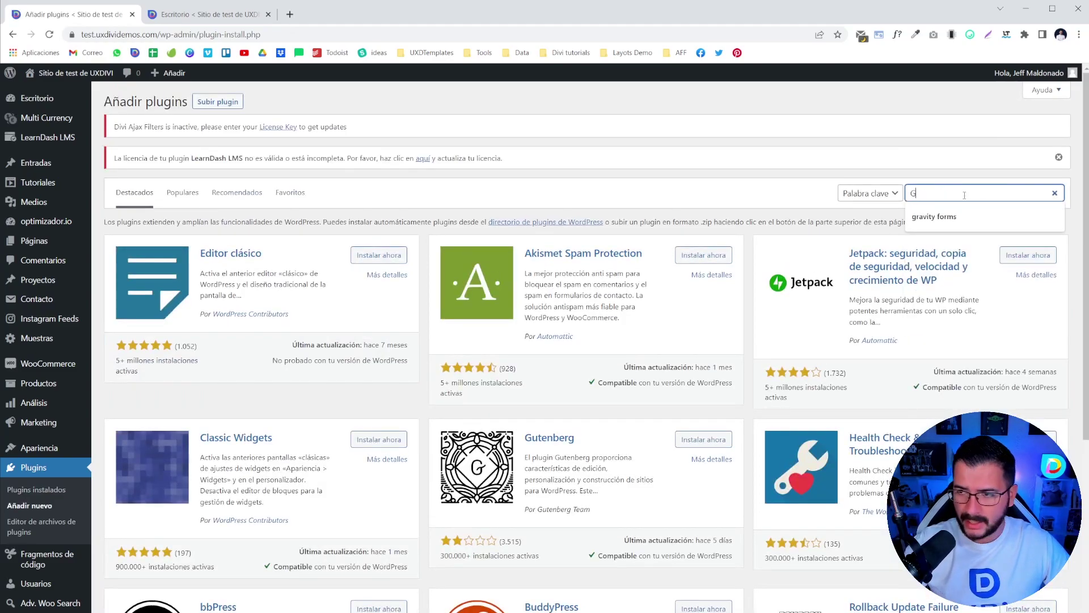
type("t Card")
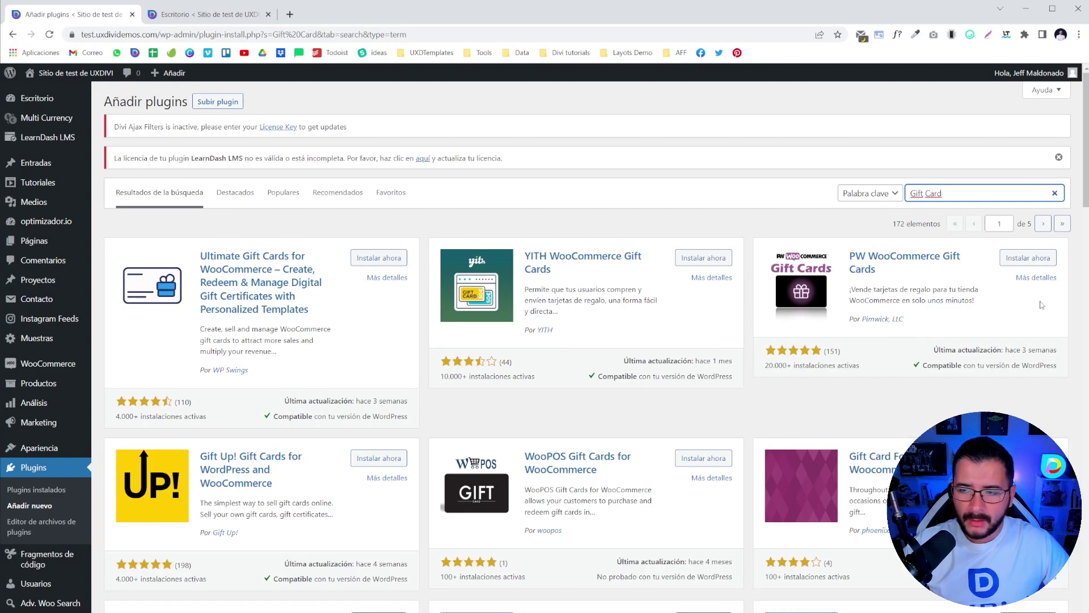
left_click(217, 102)
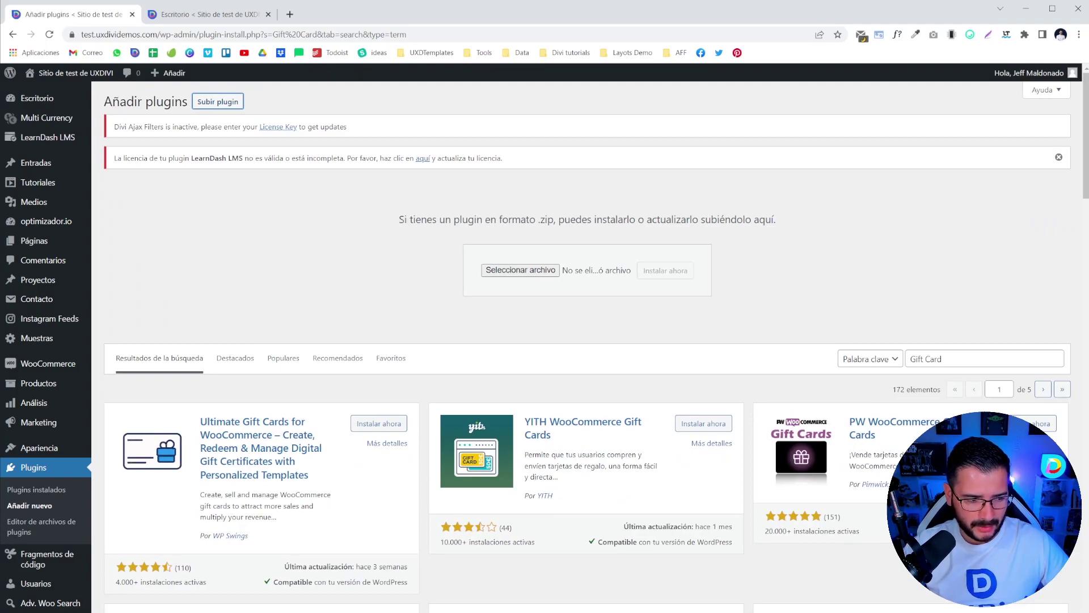
left_click_drag(482, 5, 527, 273)
left_click(664, 270)
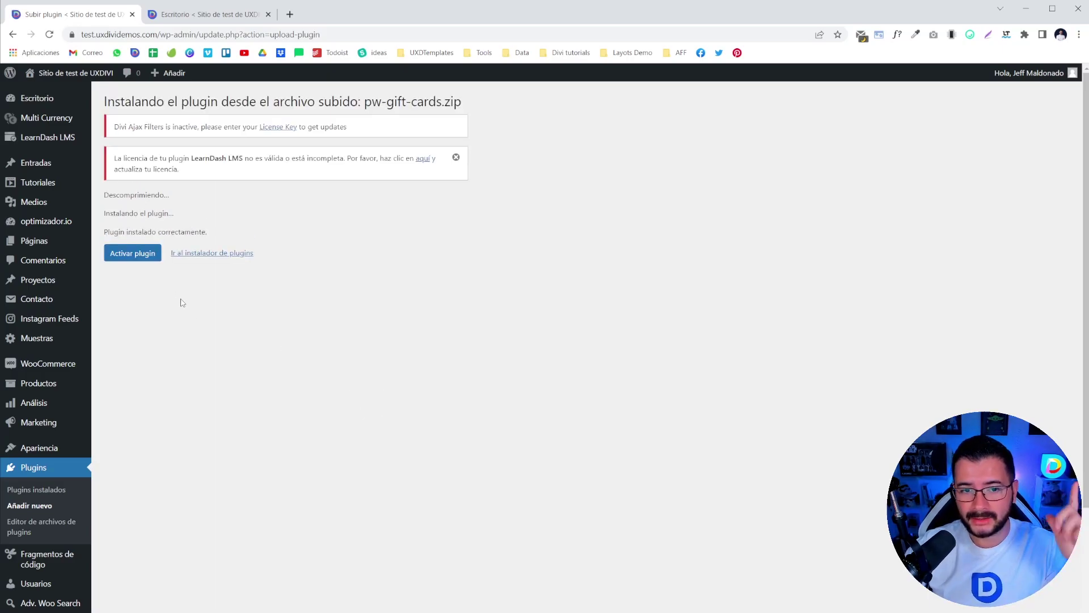
- Activate PW Gift Cards and check it appears as active in the plugins list
left_click(139, 257)
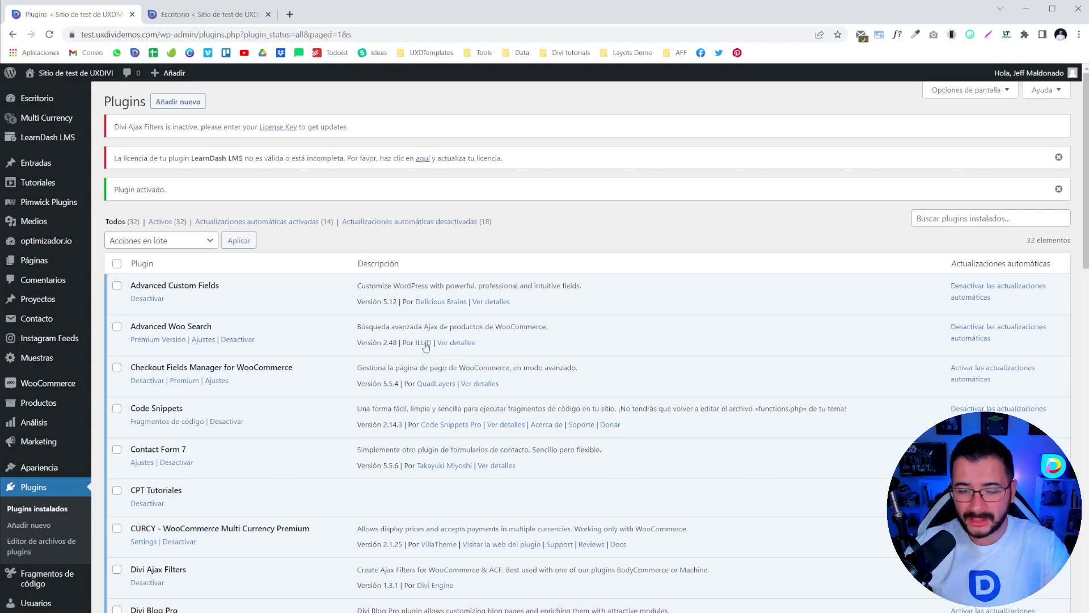
scroll(426, 347, "down", 9)
scroll(417, 360, "up", 9)
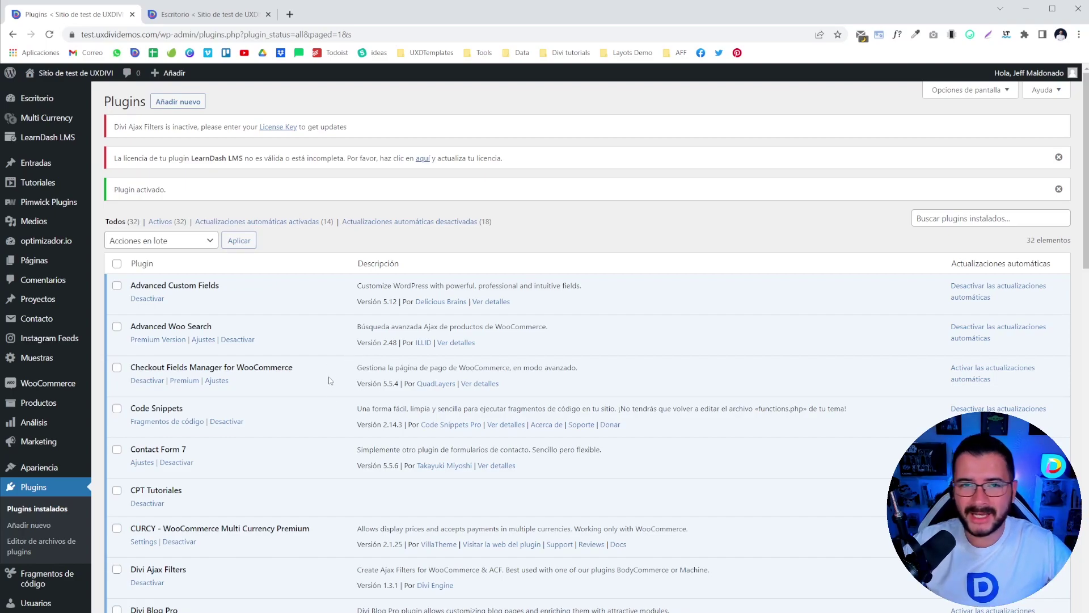
scroll(283, 357, "down", 15)
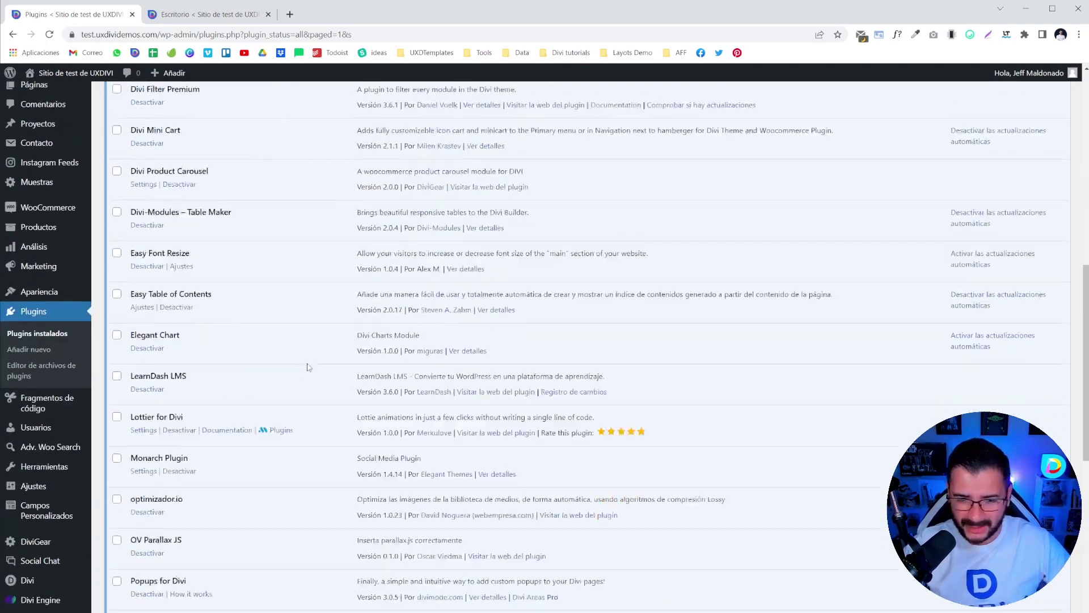
scroll(306, 358, "up", 10)
scroll(306, 353, "up", 5)
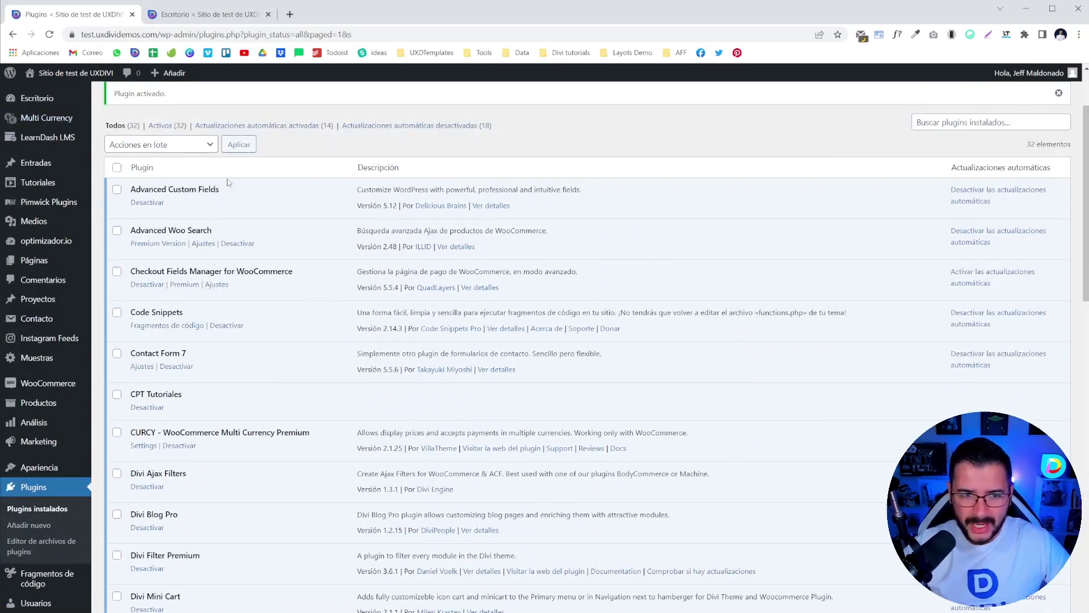
mouse_move(45, 204)
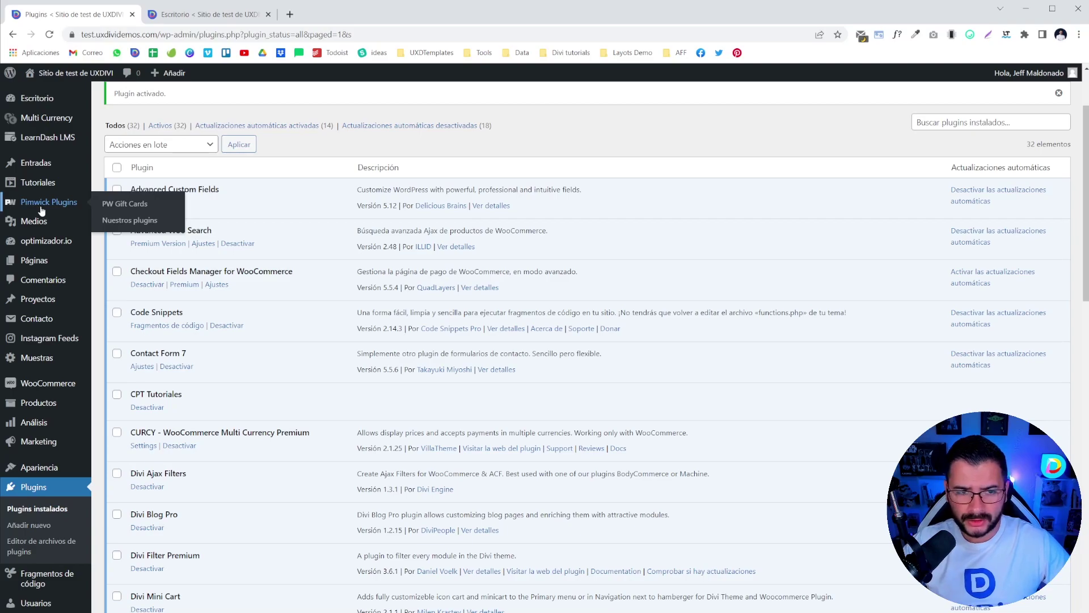
- Go to Pimwick Plugins > PW Gift Cards and delete both existing gift cards
left_click(125, 205)
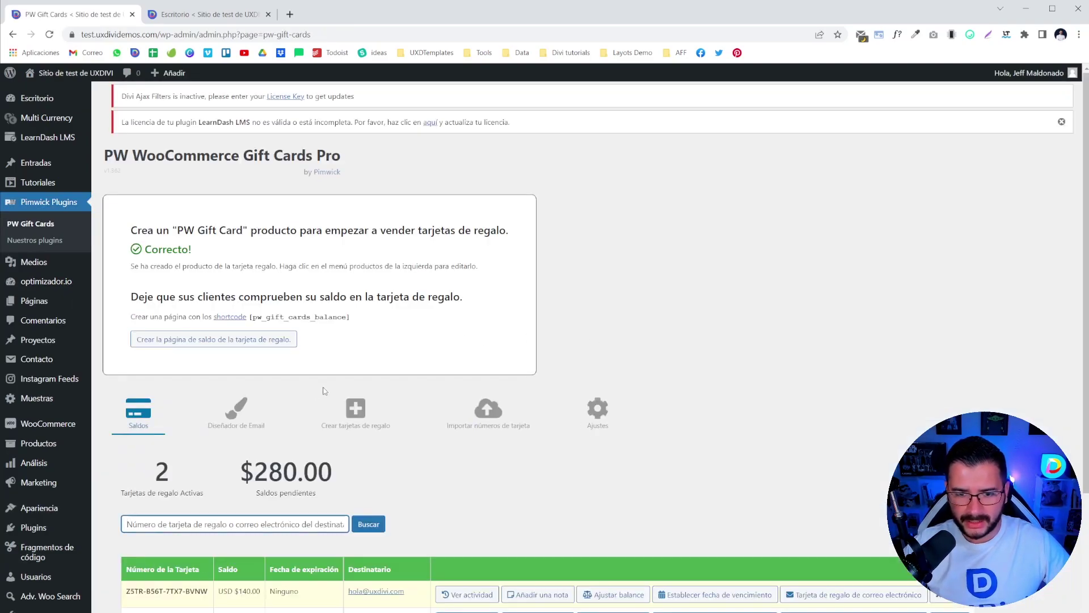
scroll(324, 391, "down", 3)
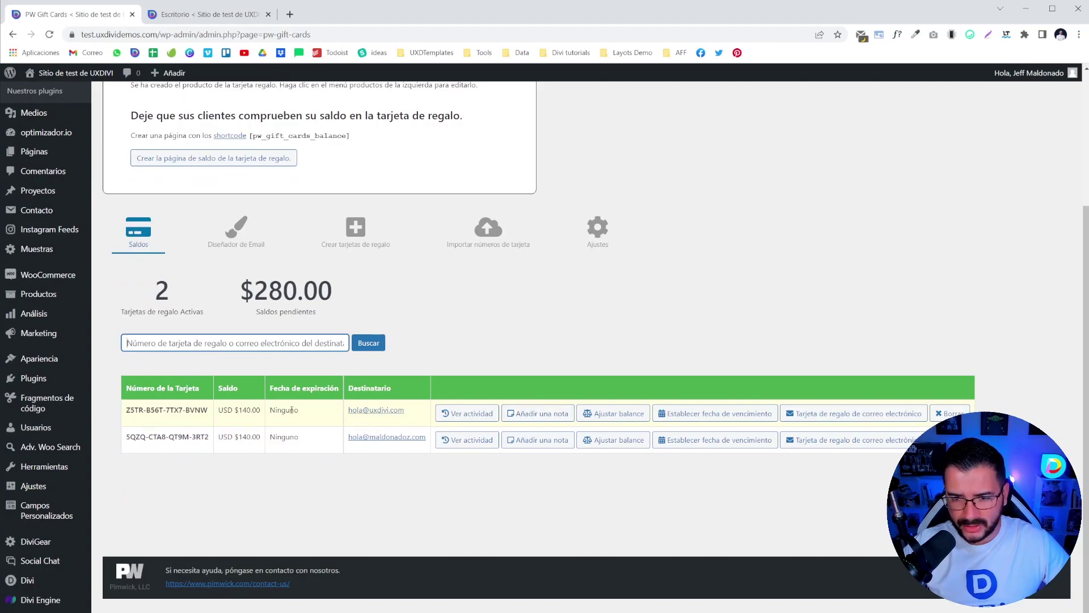
left_click(950, 413)
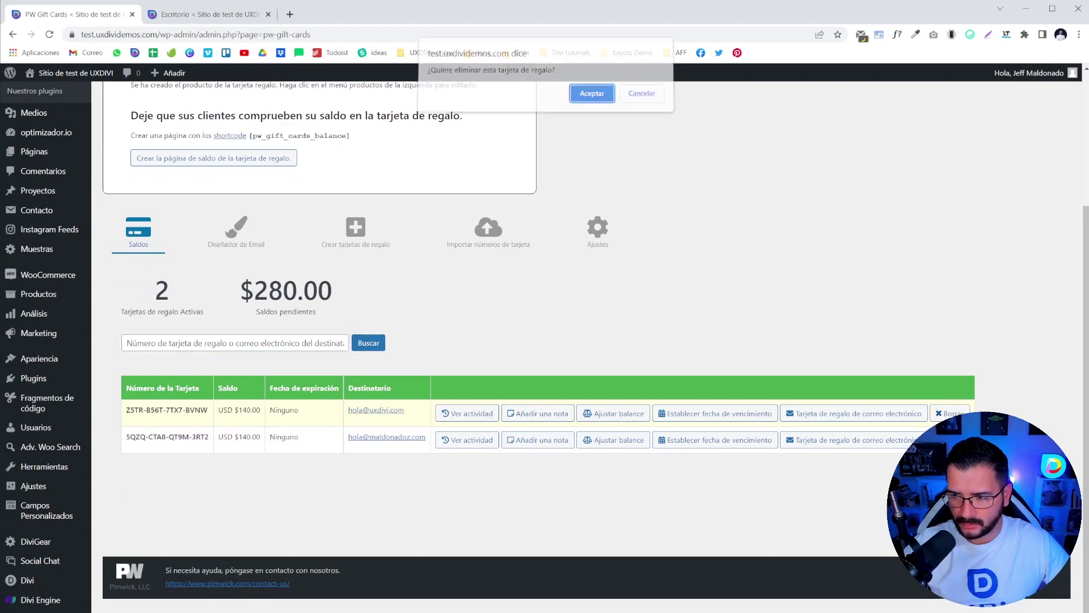
left_click(584, 104)
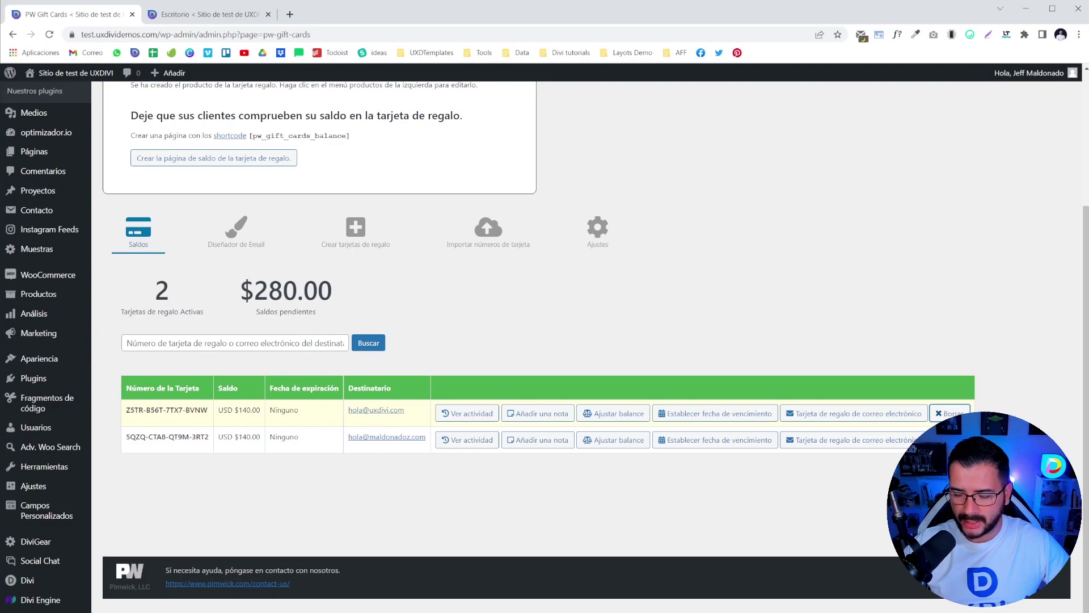
left_click(615, 413)
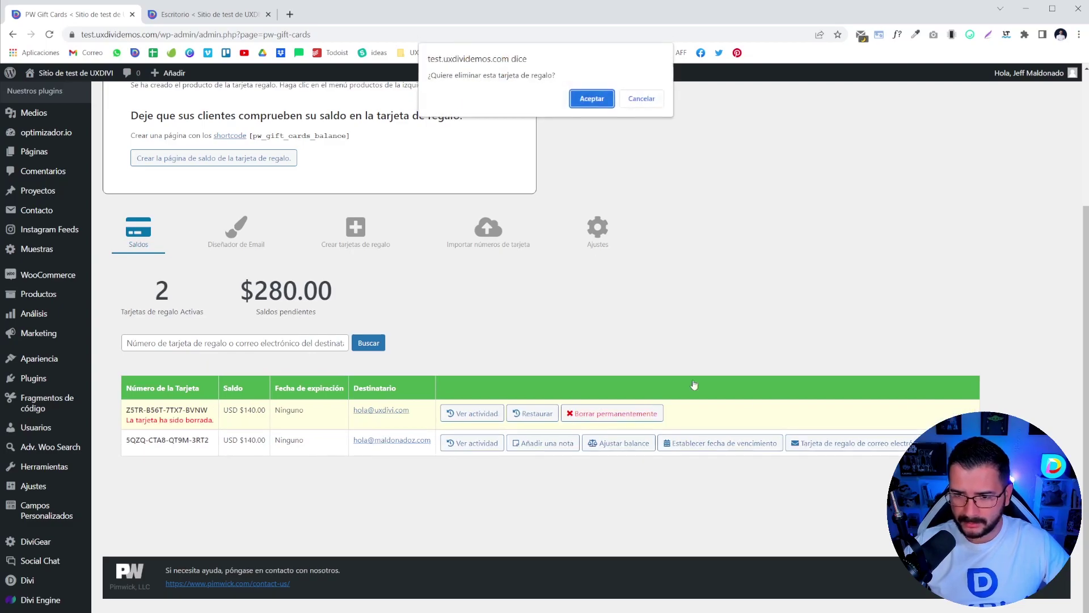
left_click(586, 103)
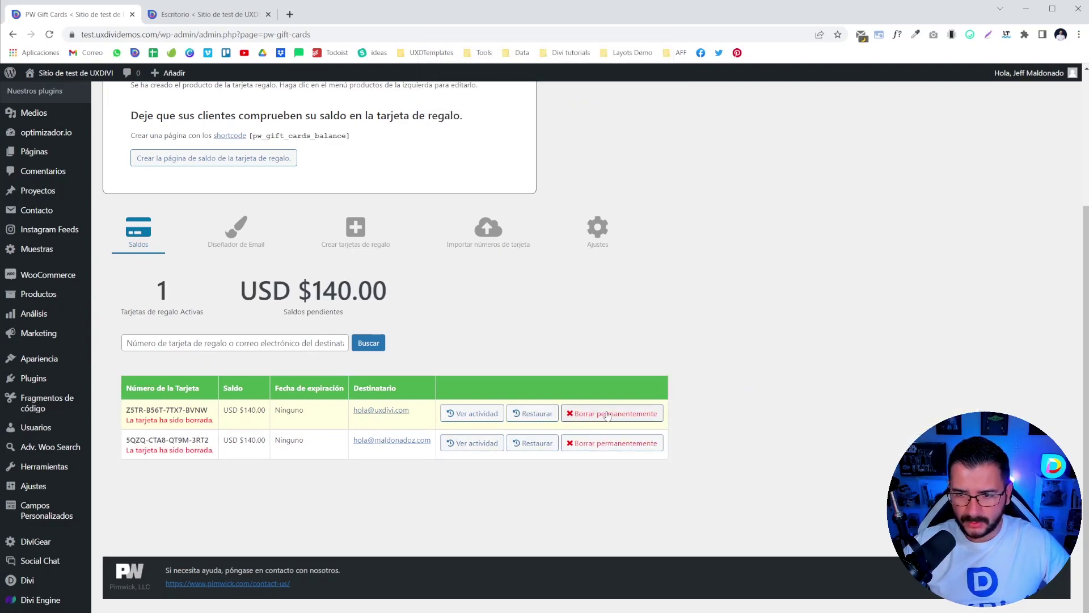
- Permanently delete the removed gift cards, then view the email designer section
left_click(579, 413)
left_click(591, 110)
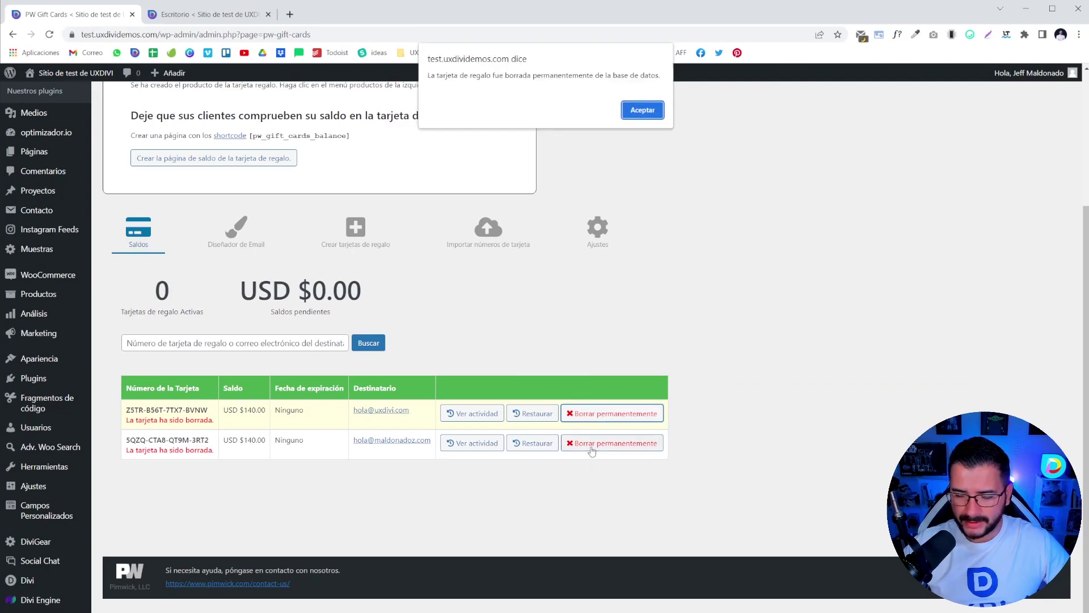
left_click(643, 110)
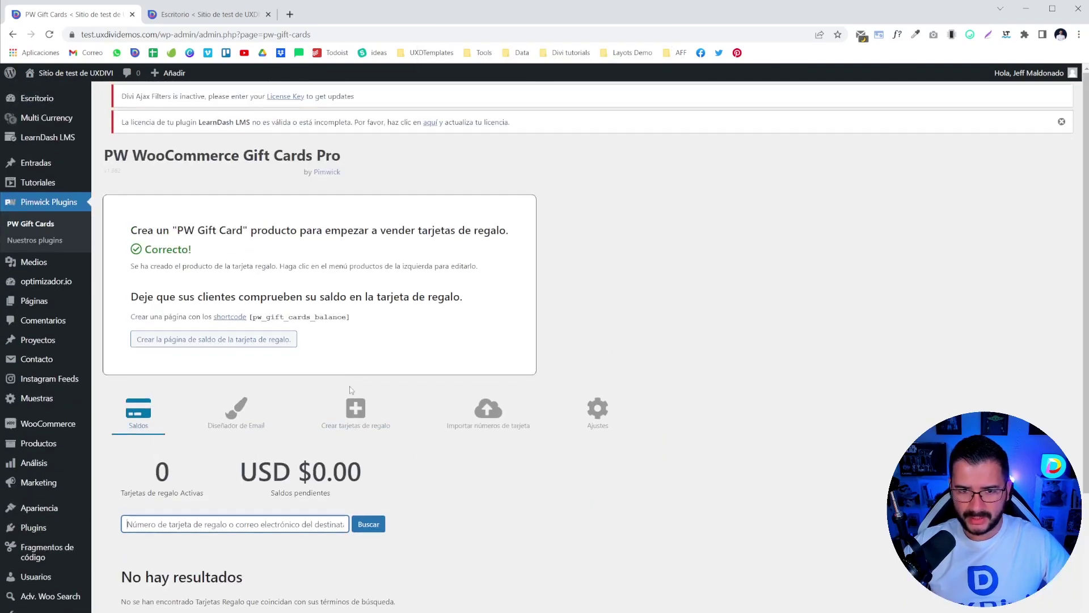
left_click(218, 440)
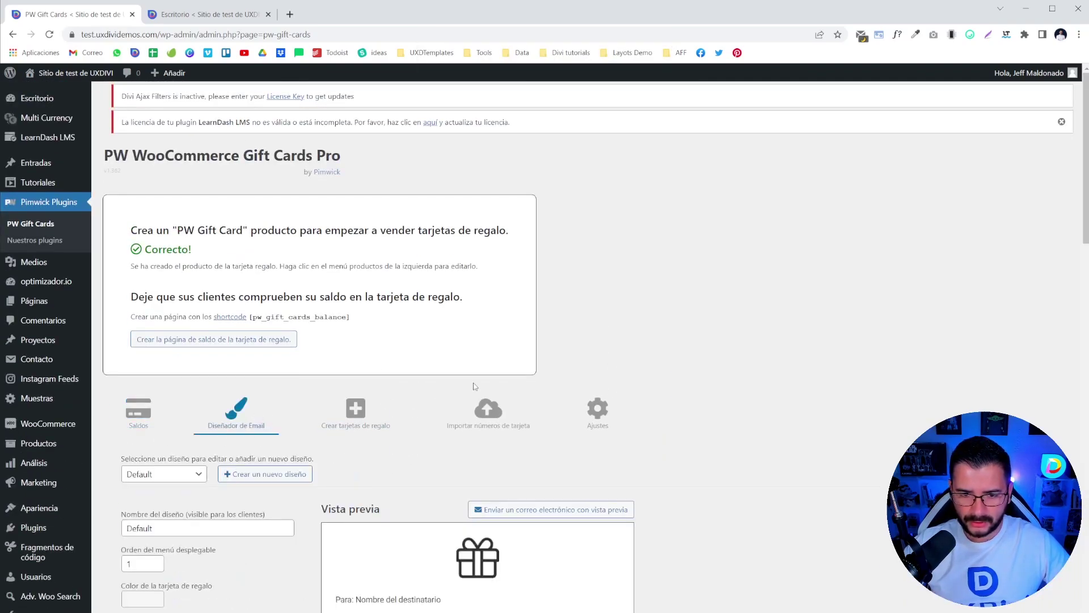
- Browse the Crear tarjetas de regalo and Importar números de tarjeta tabs, then return to Saldos
scroll(461, 378, "down", 4)
scroll(457, 377, "down", 6)
scroll(418, 355, "up", 10)
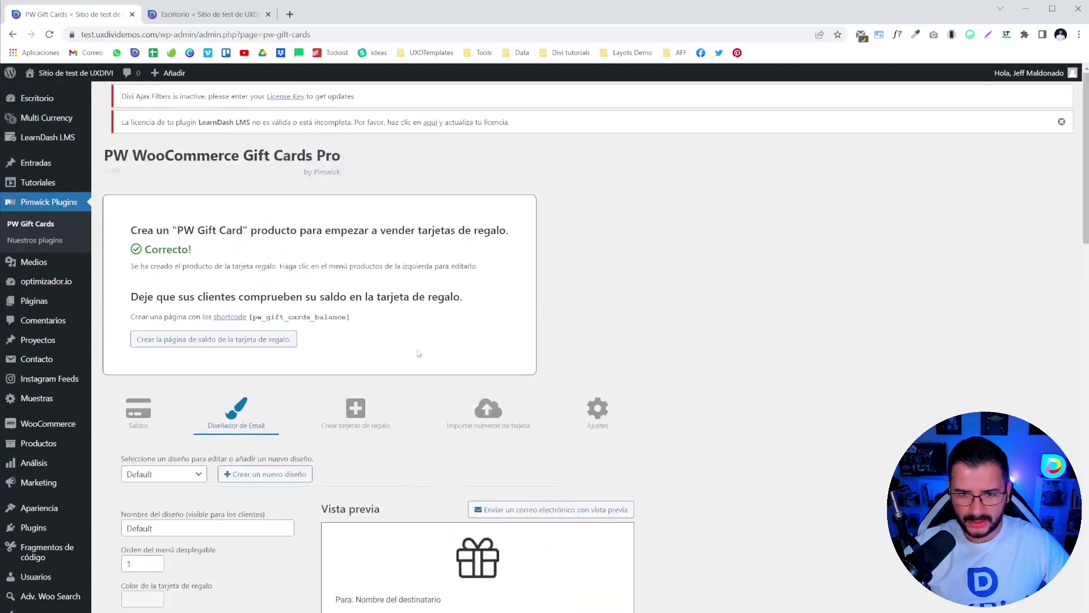
left_click(356, 411)
left_click(475, 413)
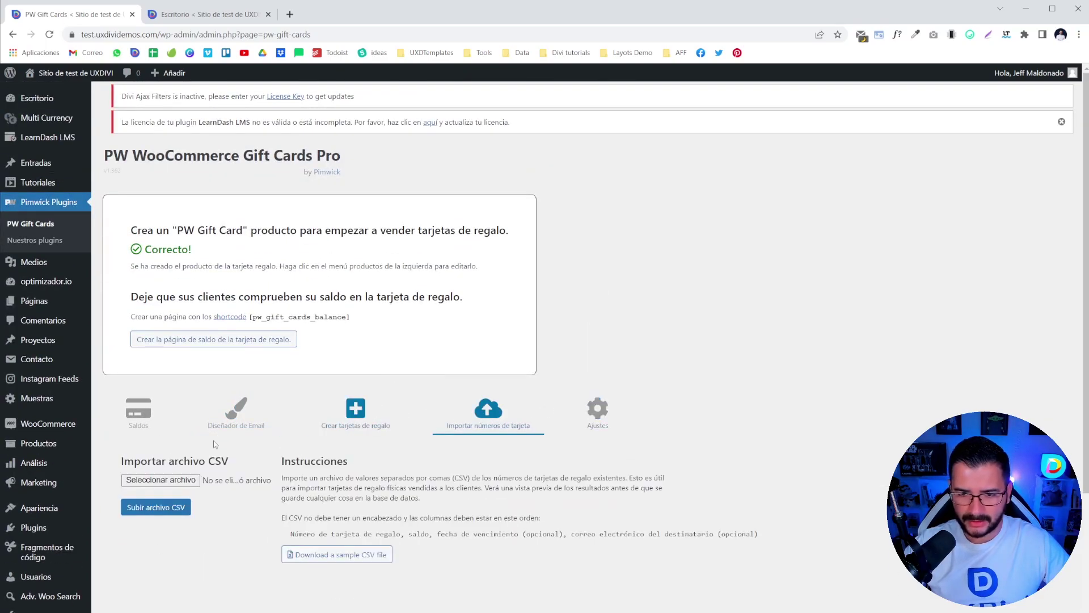
left_click(139, 417)
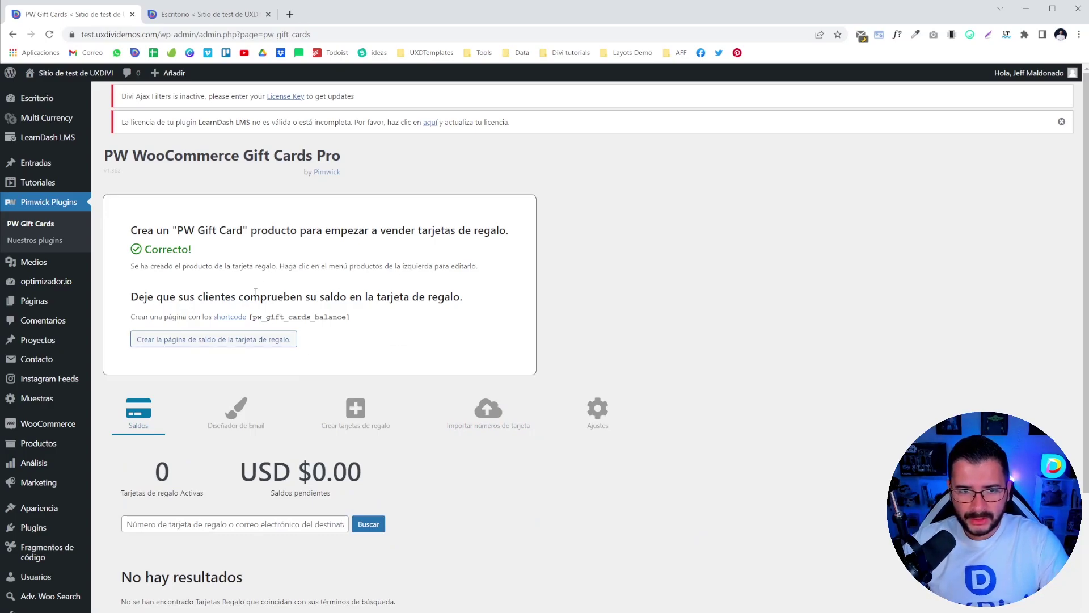
- Highlight the setup instructions about creating a gift card product on the Saldos view
left_click_drag(140, 235, 504, 224)
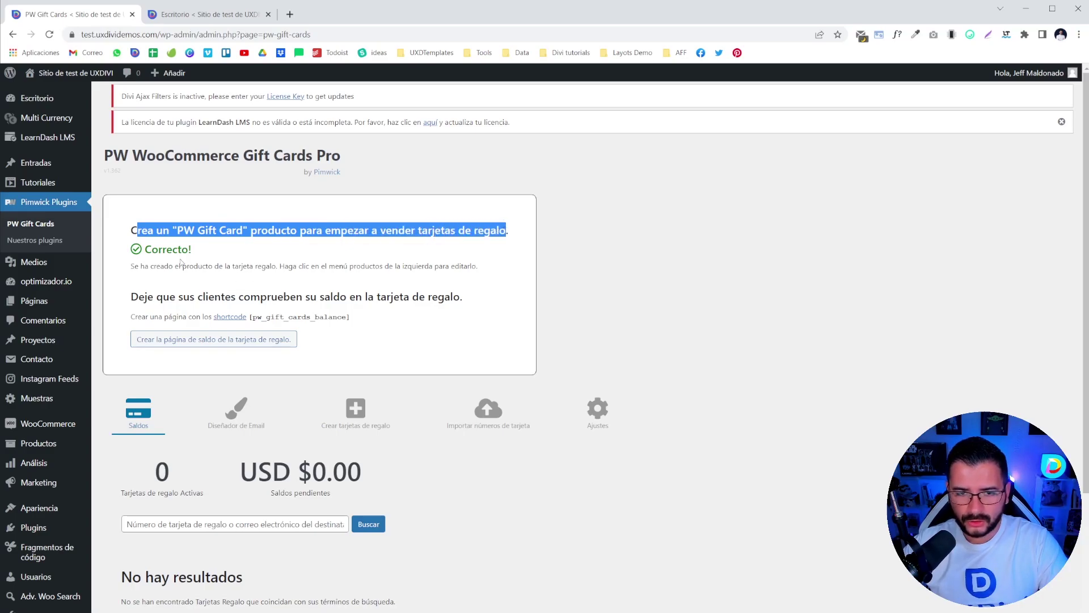
left_click(216, 267)
left_click_drag(284, 235, 318, 351)
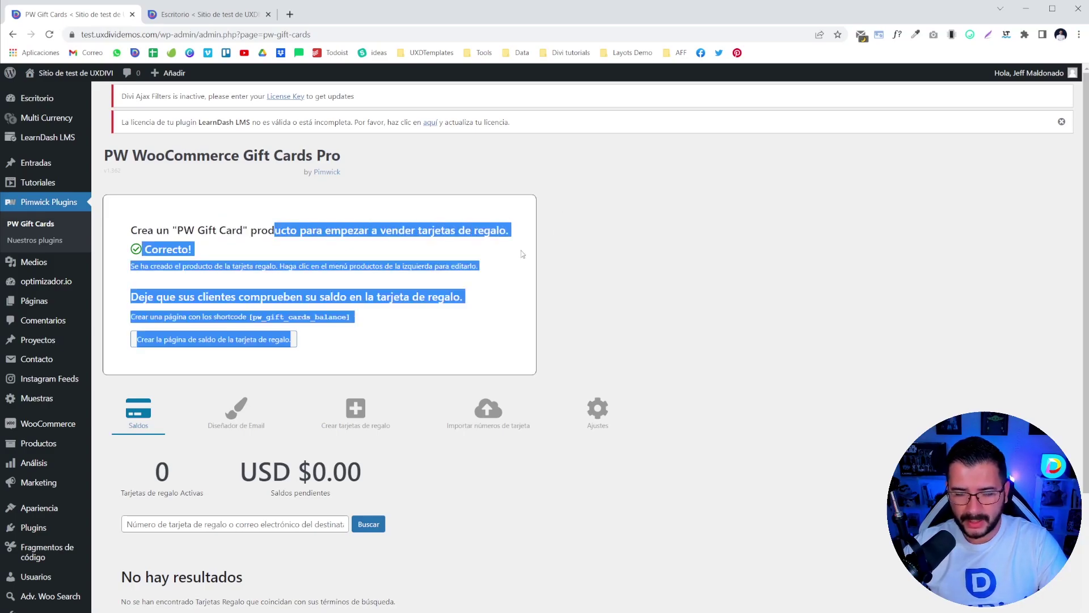
left_click(505, 260)
scroll(339, 277, "down", 3)
scroll(337, 283, "up", 3)
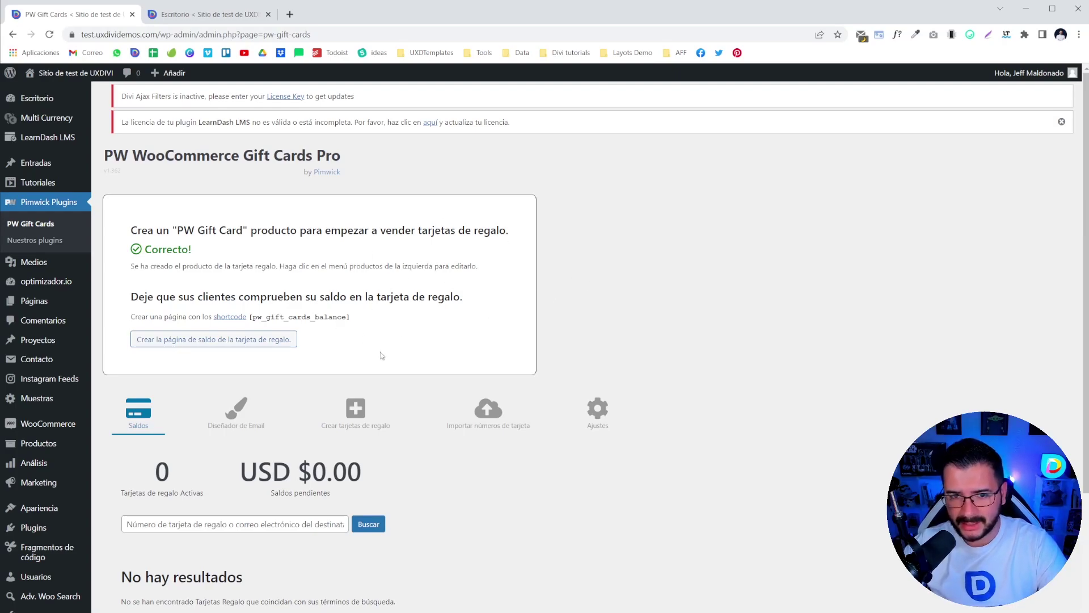
scroll(397, 335, "down", 5)
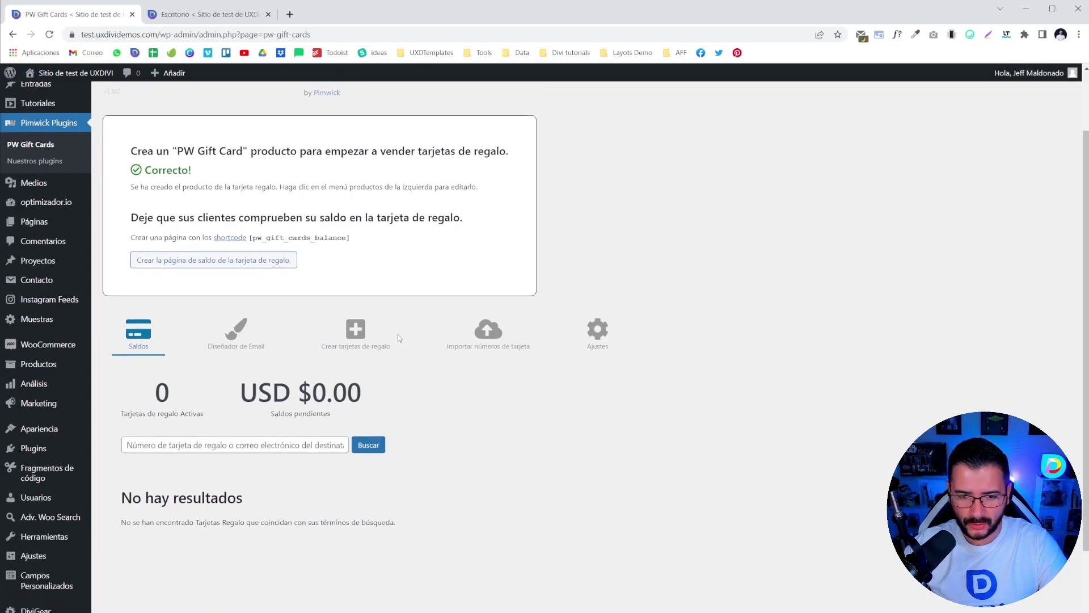
scroll(397, 335, "up", 5)
- In All products, trash 'Tarjeta regalo Bono 3 sesiones', then go to Pimwick Plugins > PW Gift Cards
mouse_move(54, 441)
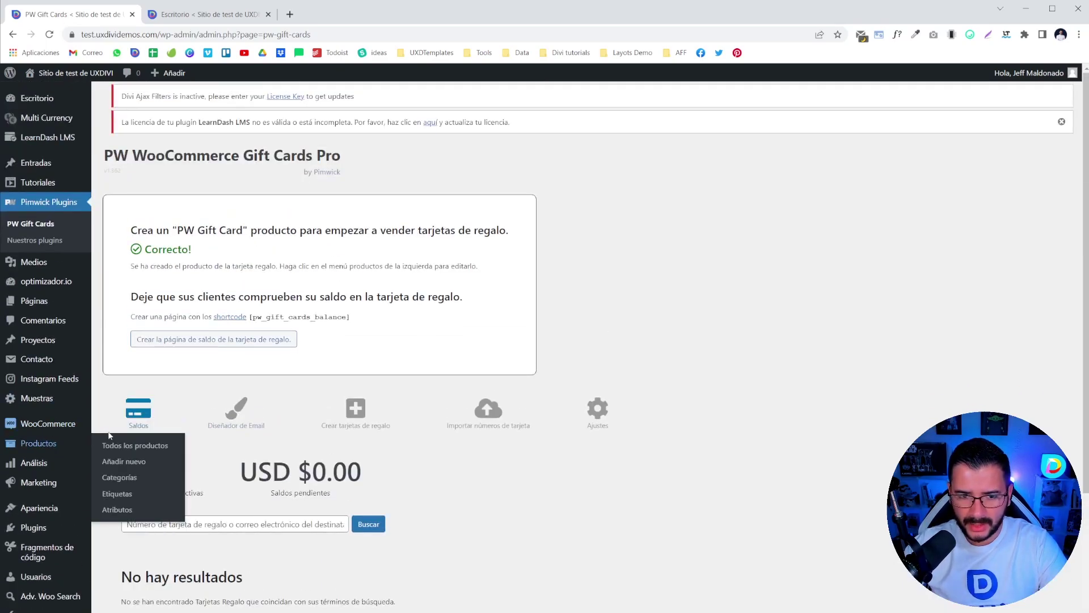
left_click(115, 445)
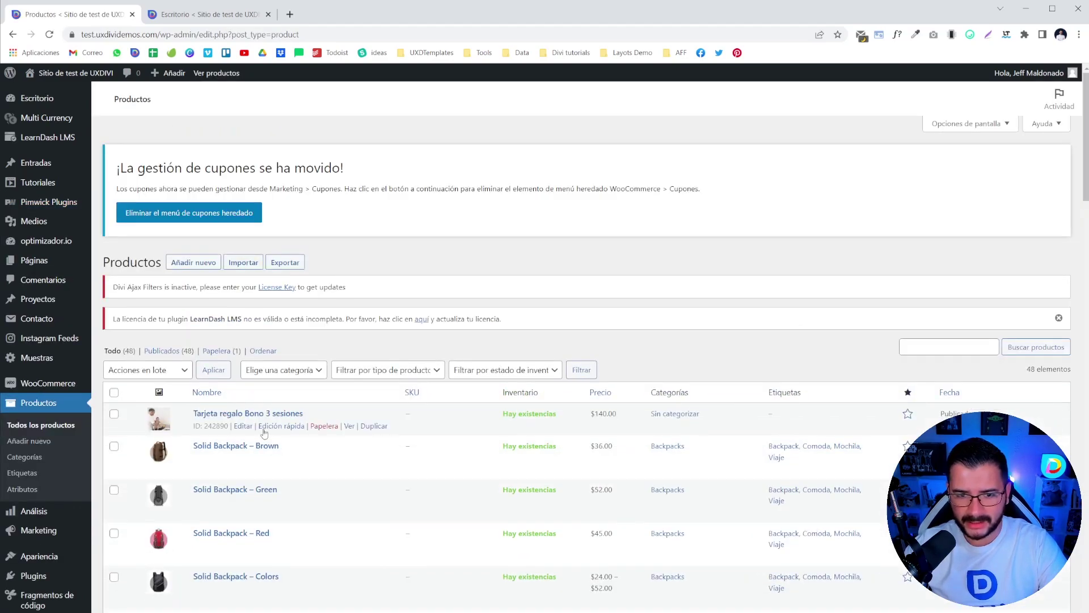
scroll(262, 435, "down", 2)
left_click(323, 330)
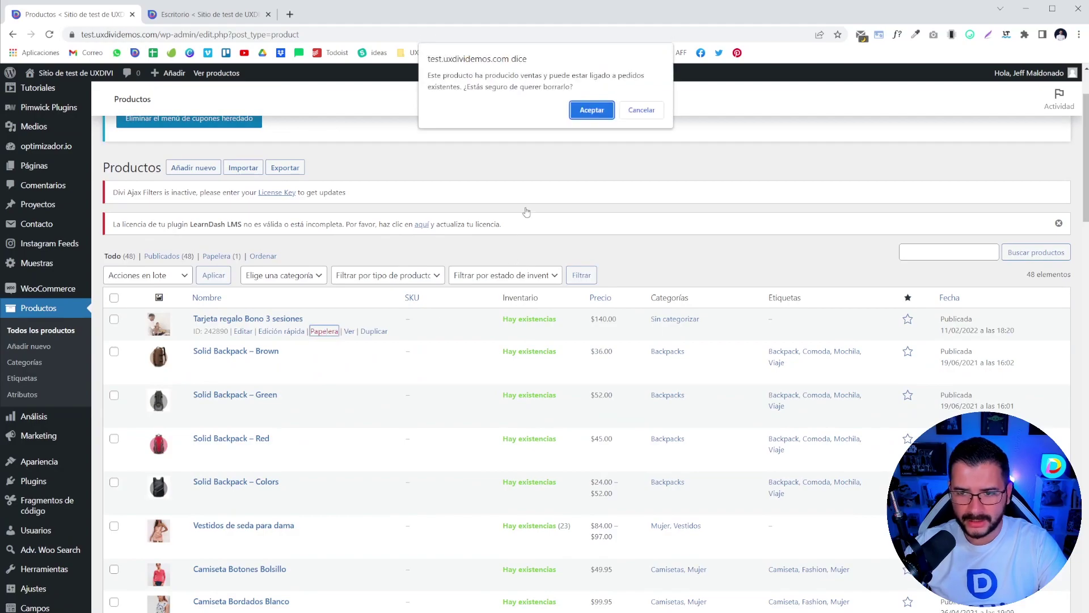
left_click(579, 112)
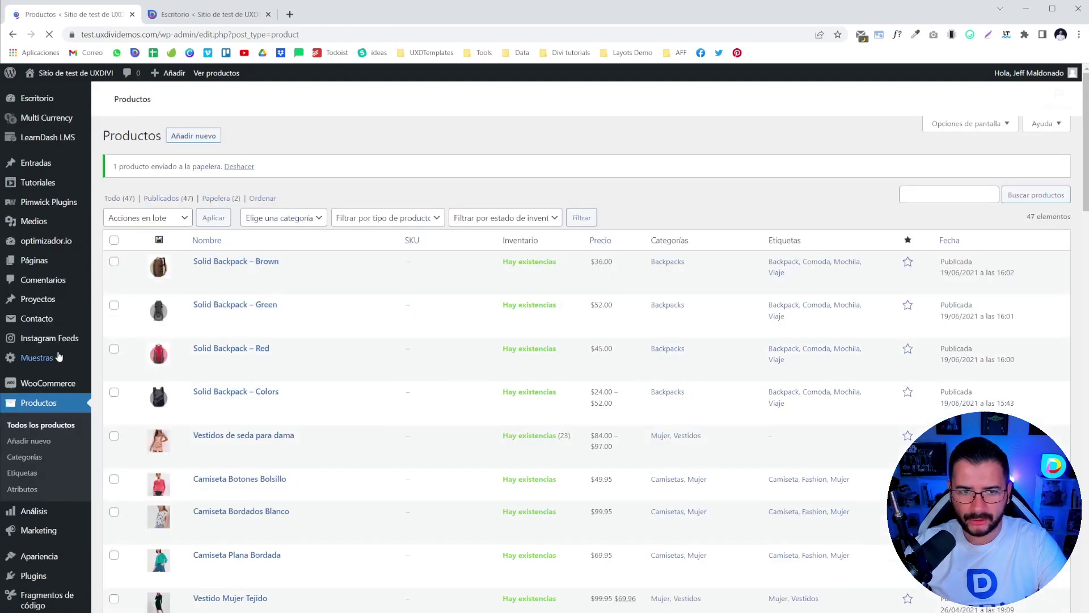
mouse_move(68, 202)
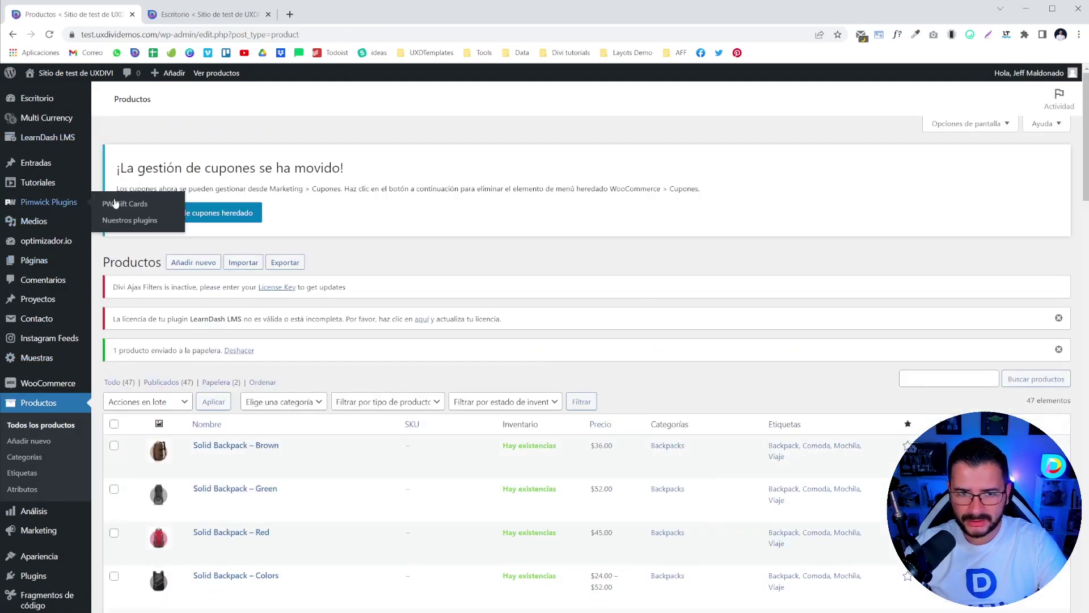
left_click(124, 203)
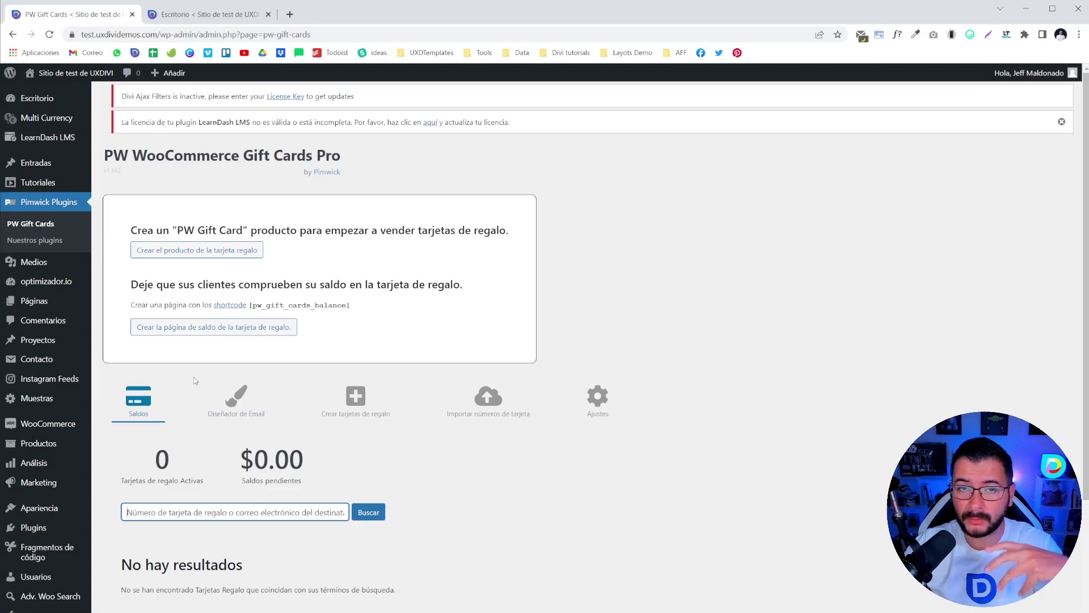
- Glance at the Diseñador de Email tab and return to the balances view
left_click(235, 398)
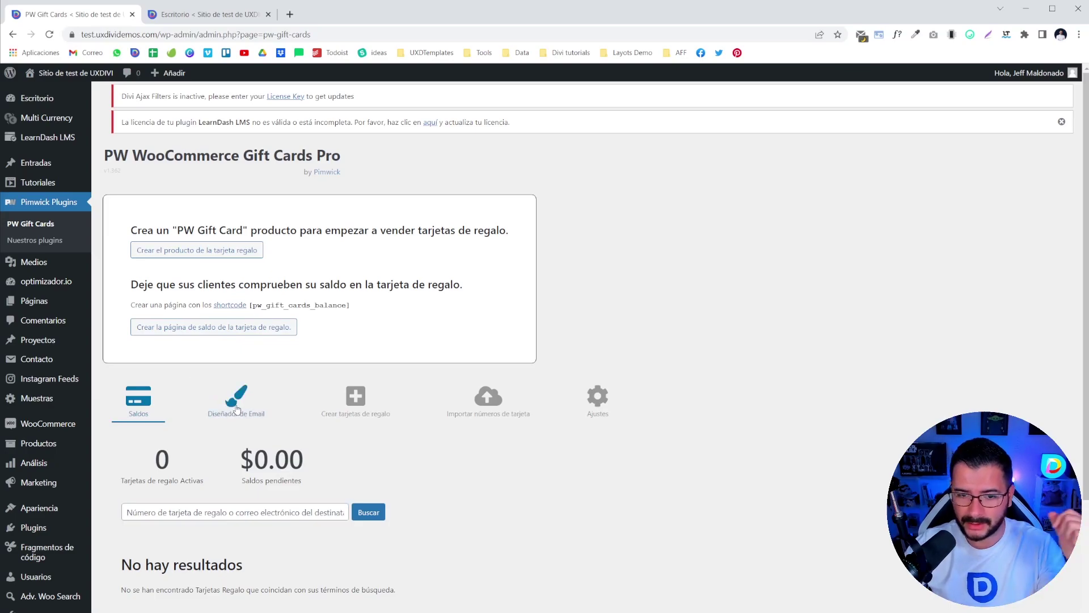
scroll(517, 339, "down", 5)
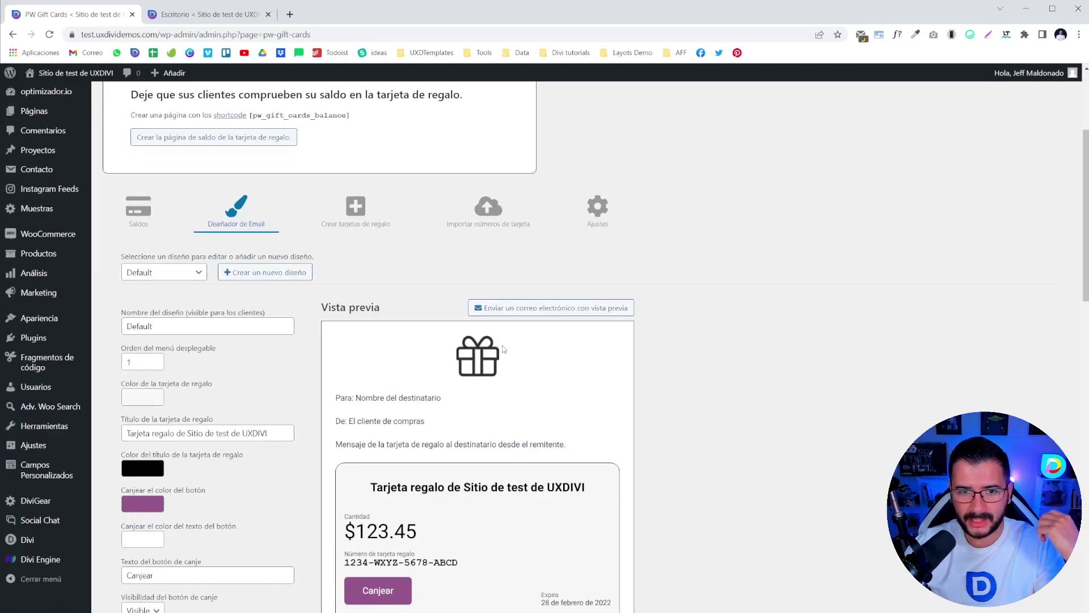
scroll(404, 347, "up", 2)
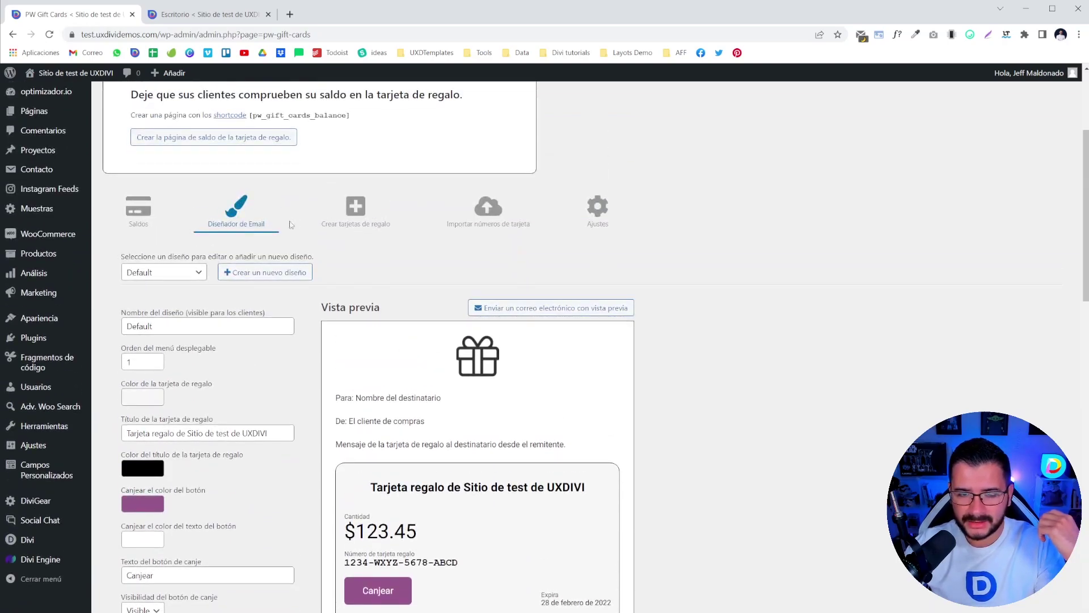
left_click(138, 210)
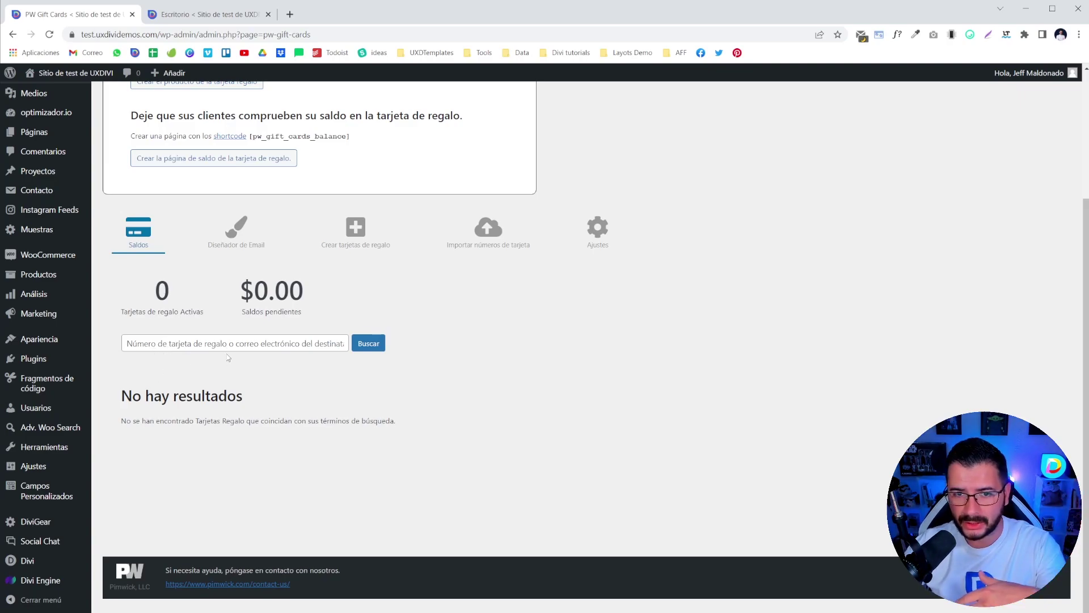
- Reopen the Diseñador de Email tab and scroll through its email preview
left_click(236, 233)
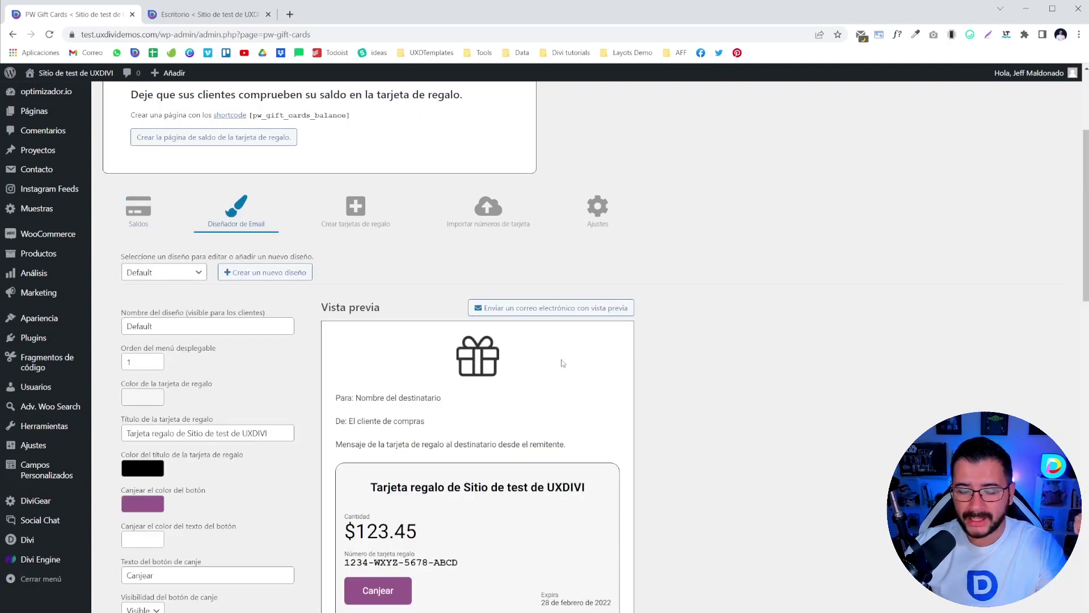
scroll(242, 418, "down", 10)
scroll(242, 418, "up", 10)
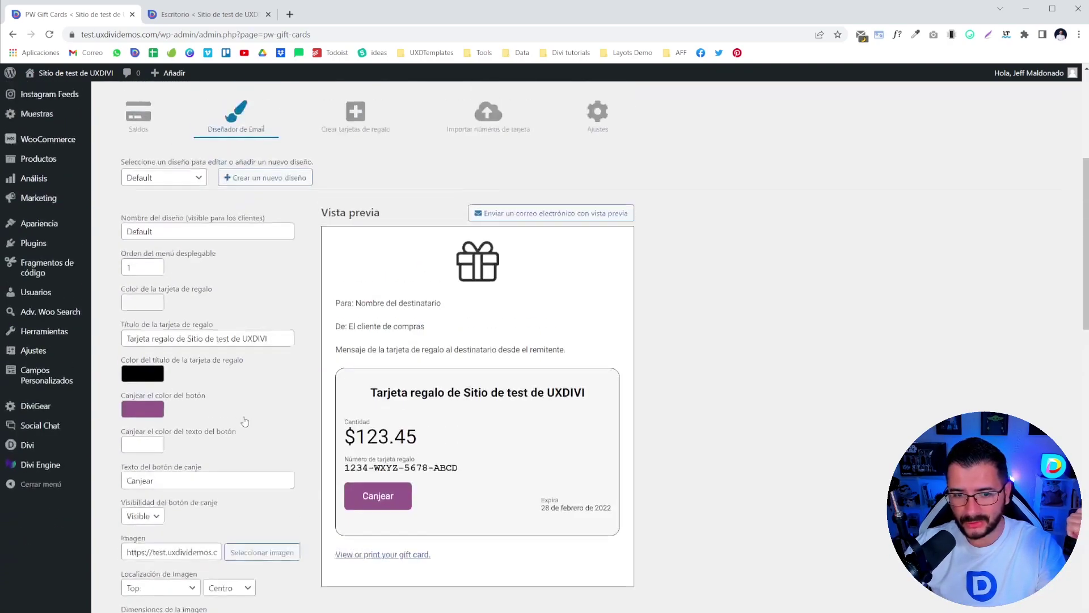
scroll(368, 373, "down", 10)
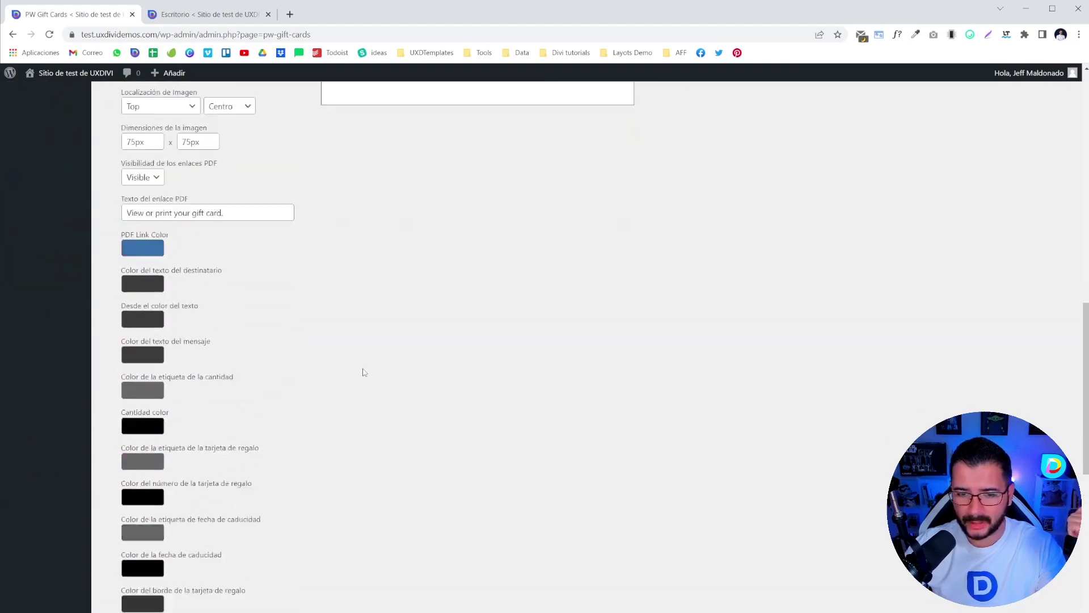
scroll(366, 369, "up", 8)
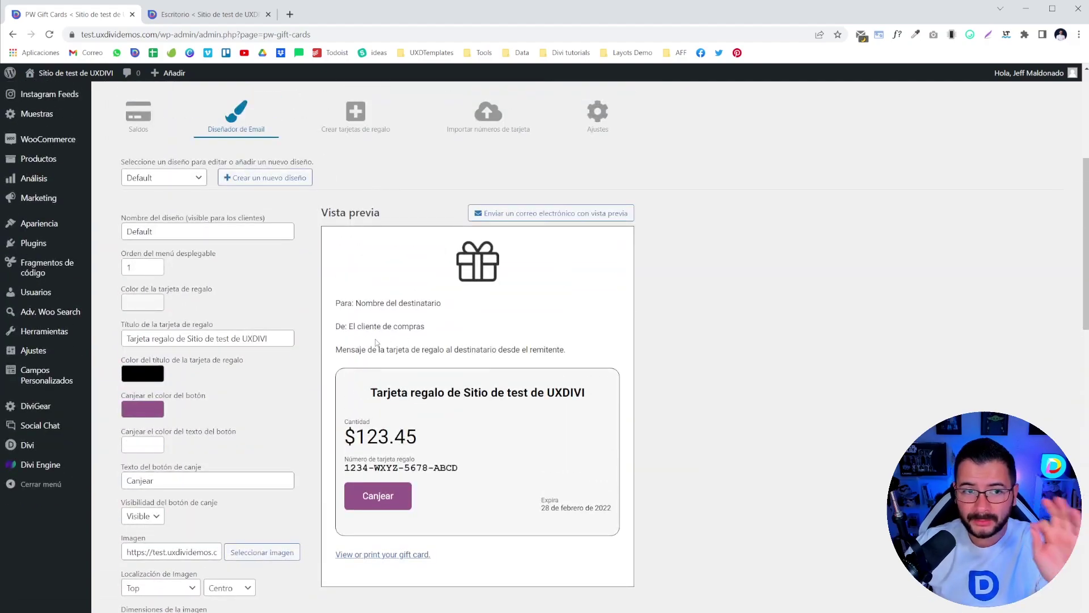
scroll(357, 318, "down", 2)
scroll(357, 317, "down", 15)
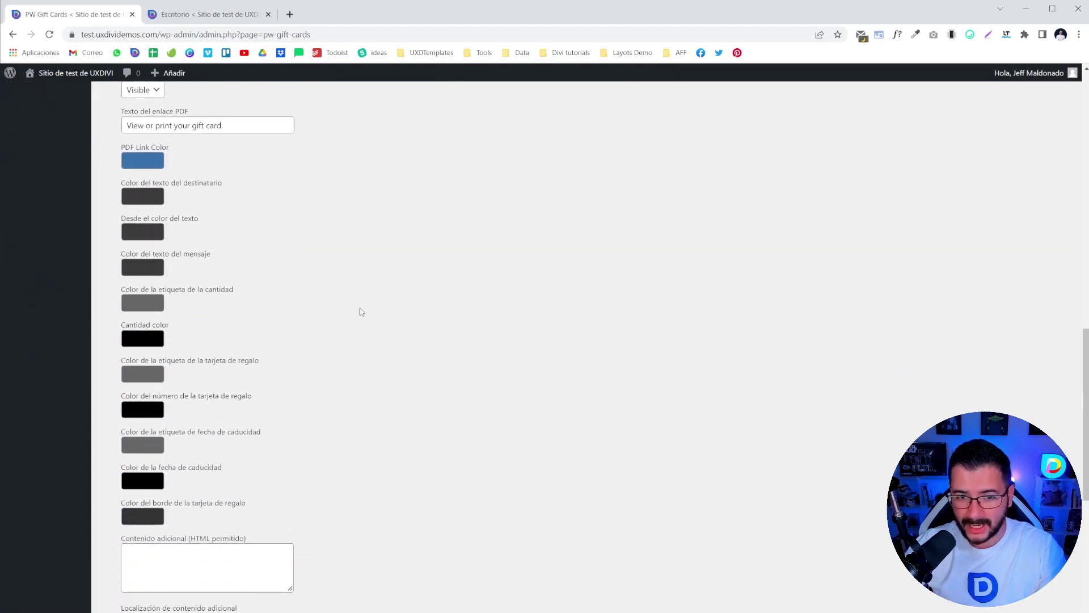
scroll(360, 315, "up", 12)
scroll(362, 318, "up", 8)
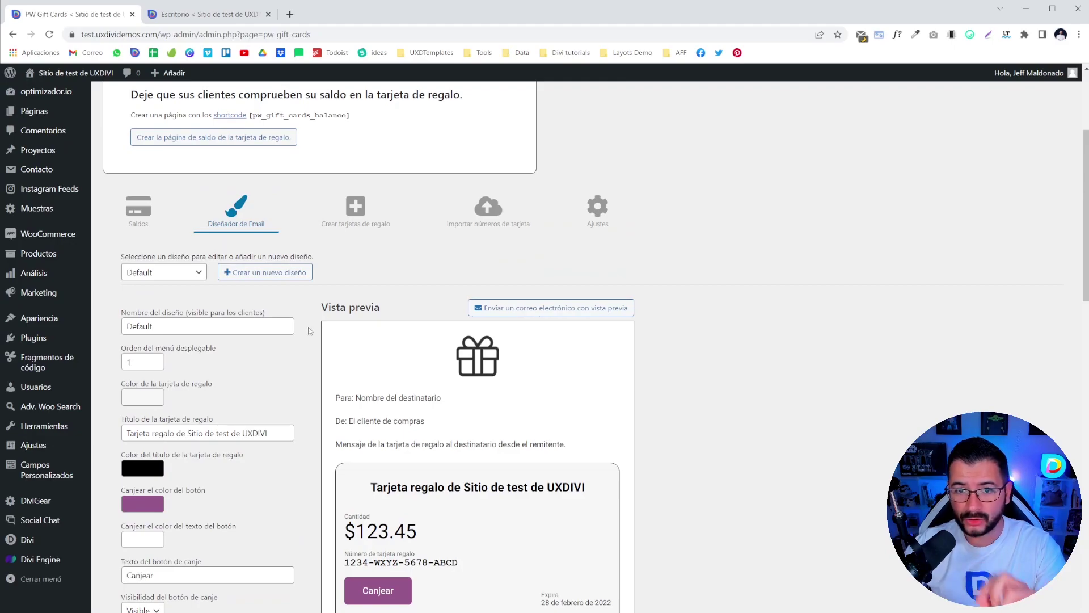
- Browse the design dropdown keeping Default, then bring up the Crear tarjetas de regalo form
left_click(157, 278)
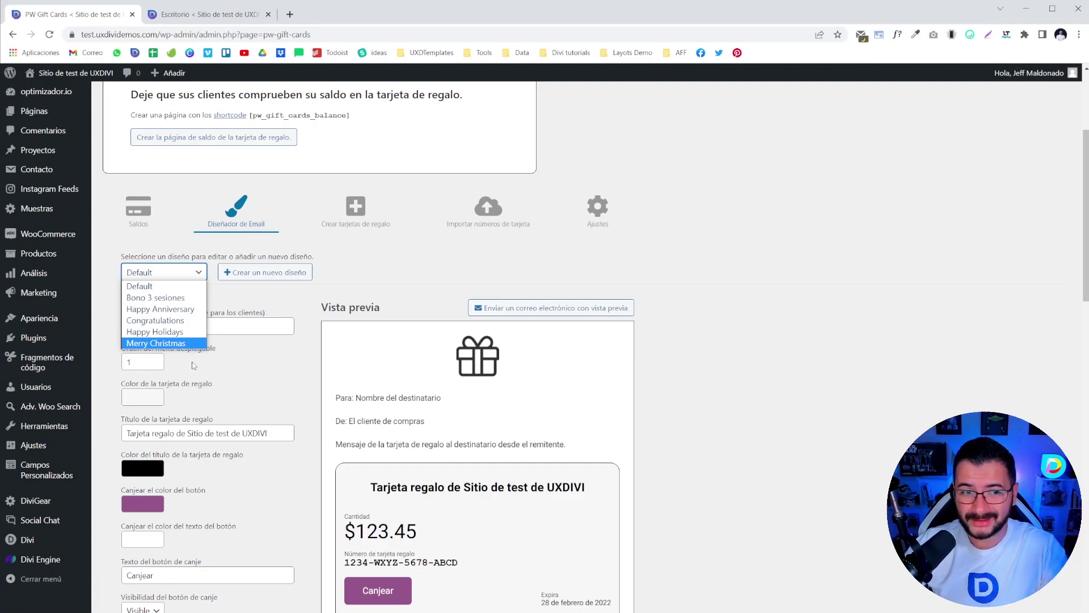
left_click(270, 339)
left_click(354, 220)
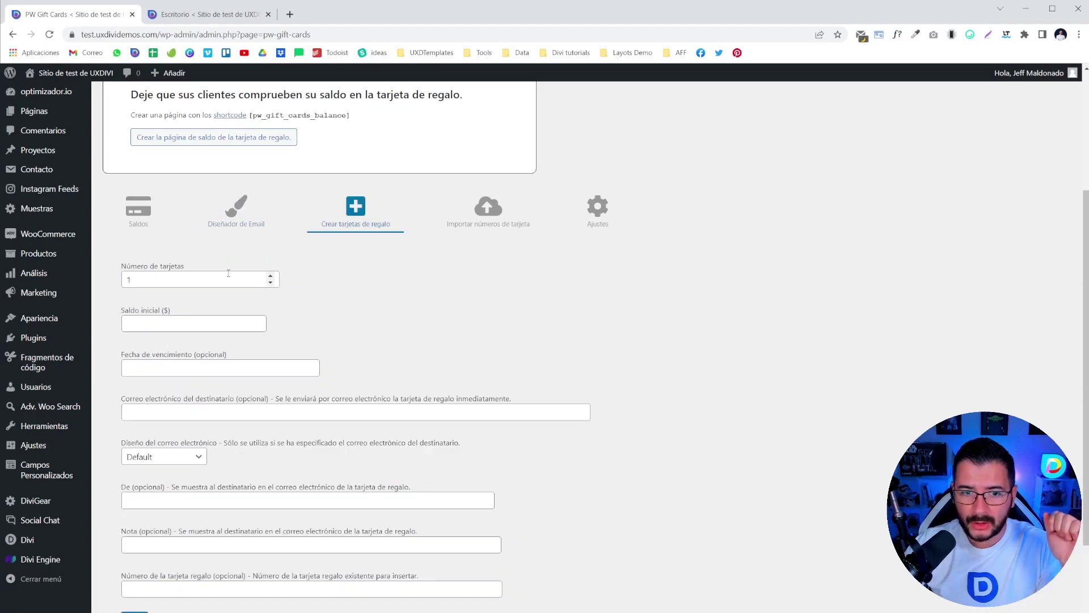
- Scroll through the Crear tarjetas de regalo form, then switch to Importar números de tarjeta
scroll(246, 278, "down", 2)
scroll(216, 292, "up", 3)
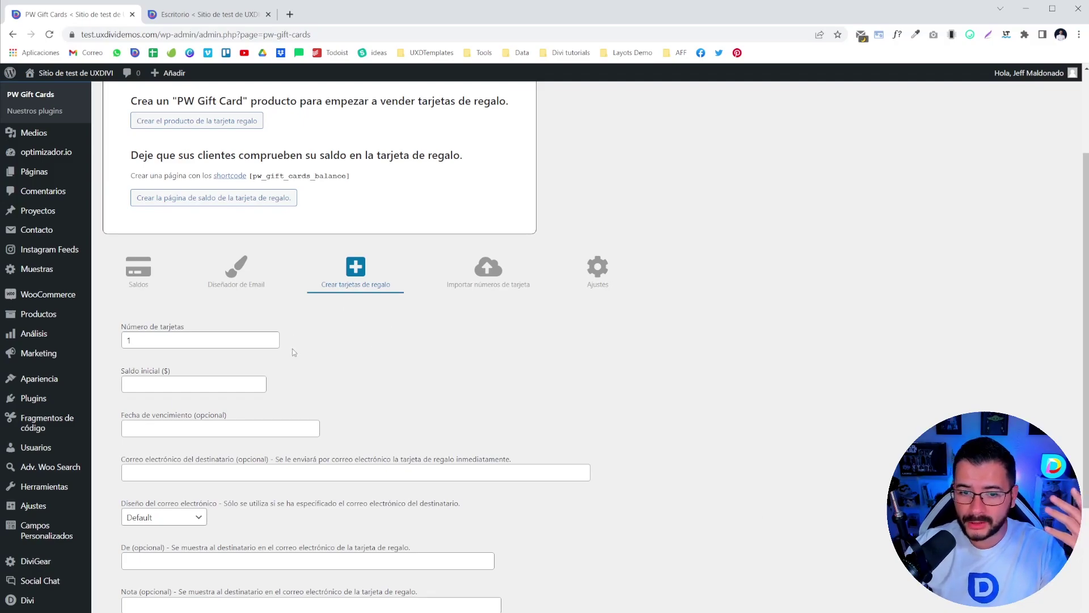
scroll(295, 349, "down", 3)
scroll(475, 244, "up", 2)
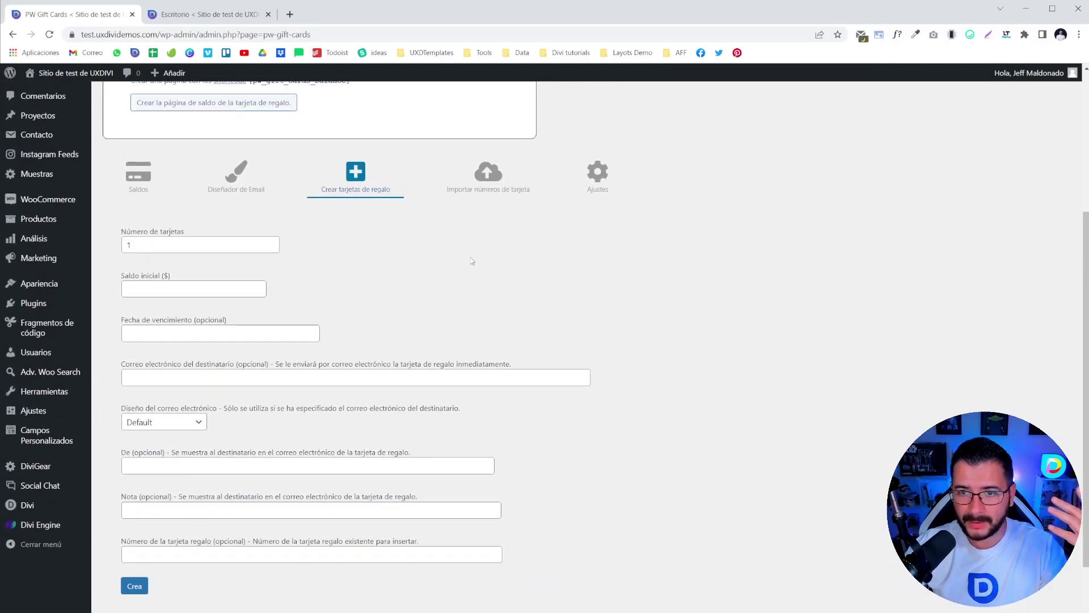
left_click(488, 175)
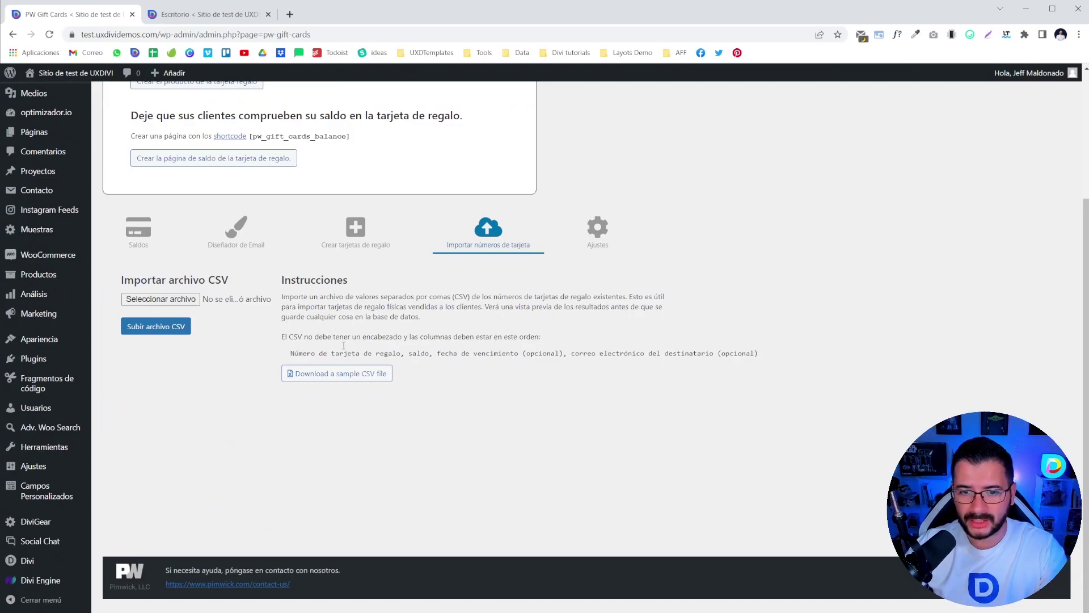
- Open the Ajustes tab and highlight the delivery and expiry settings text
left_click(598, 230)
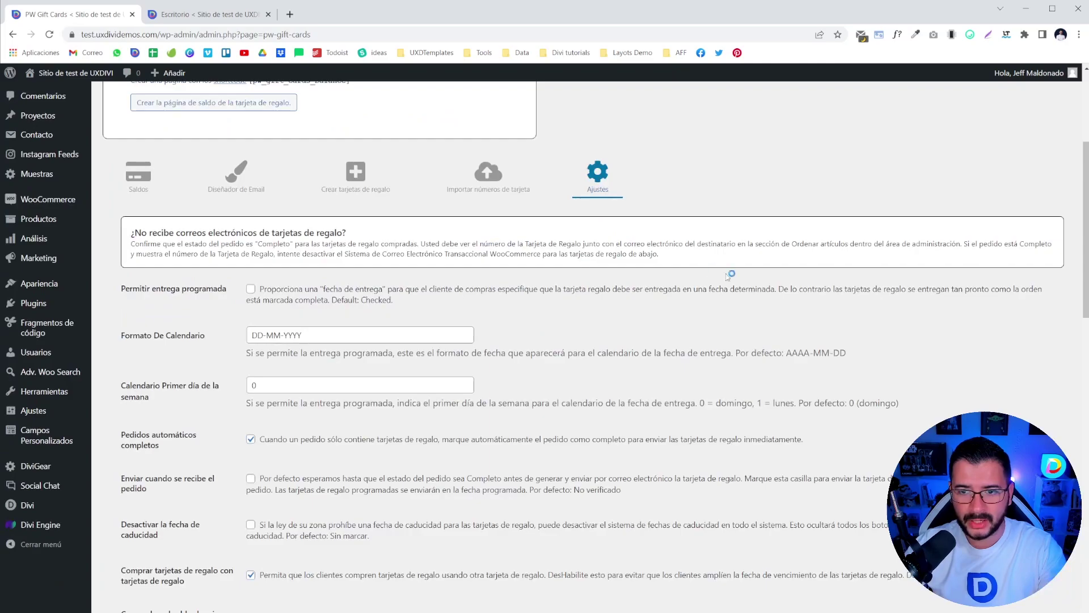
scroll(380, 364, "down", 5)
scroll(379, 362, "down", 6)
scroll(376, 360, "up", 15)
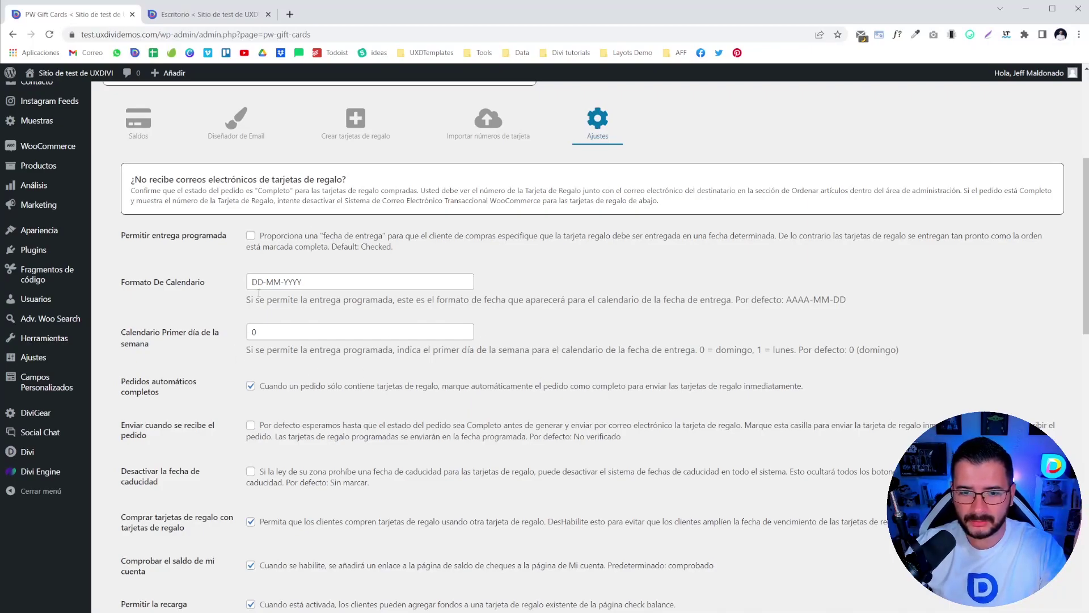
left_click_drag(193, 488, 175, 476)
left_click(208, 503)
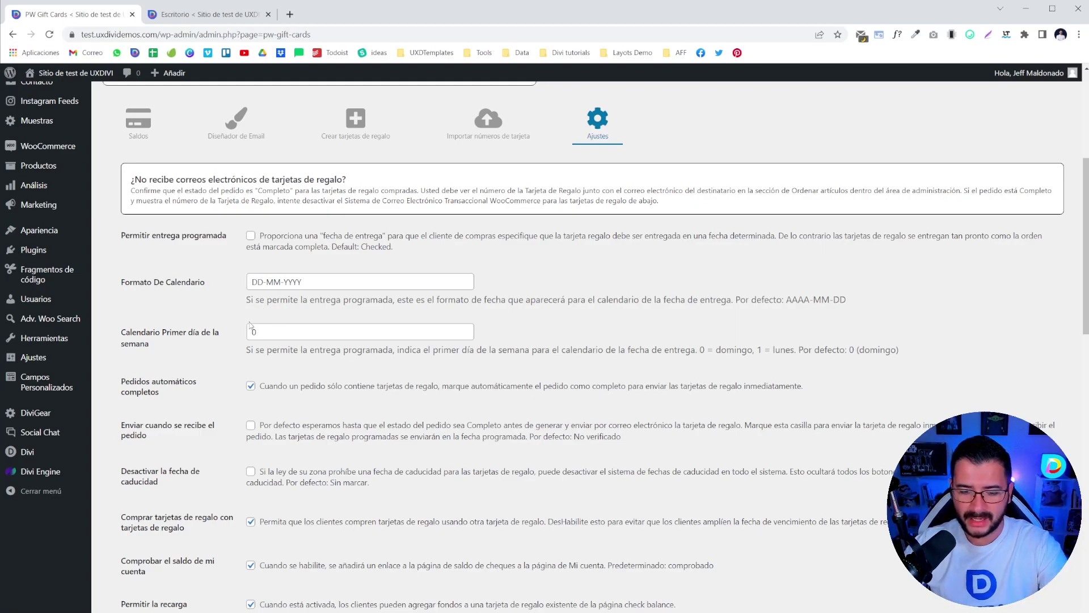
- Review the remaining settings, leaving DD-MM-YYYY and 'Permitir entrega programada' unchanged
scroll(261, 327, "down", 7)
scroll(307, 340, "down", 4)
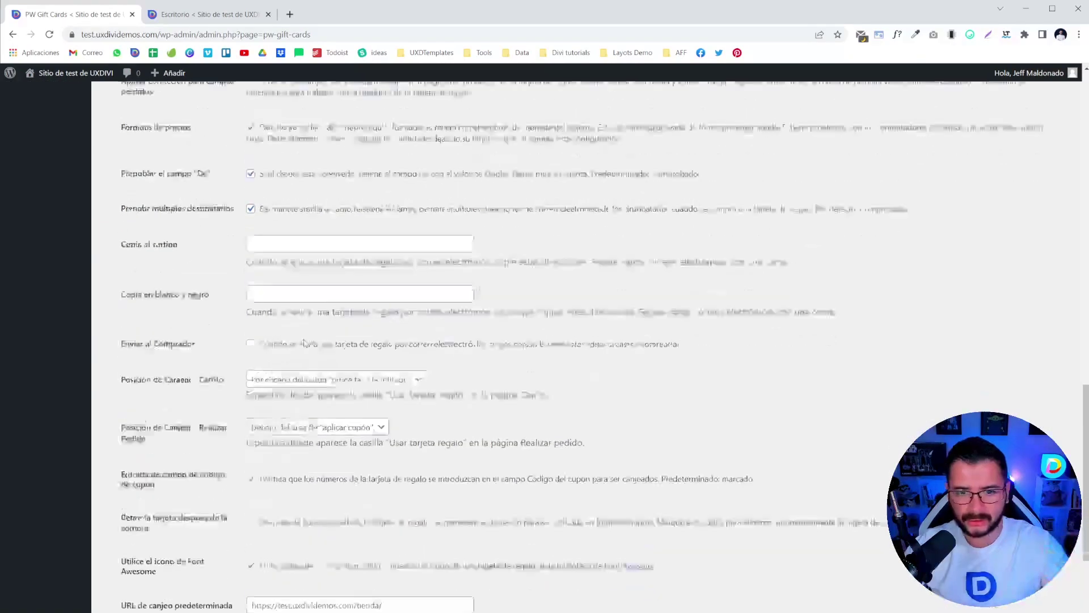
scroll(306, 342, "down", 4)
scroll(295, 338, "up", 5)
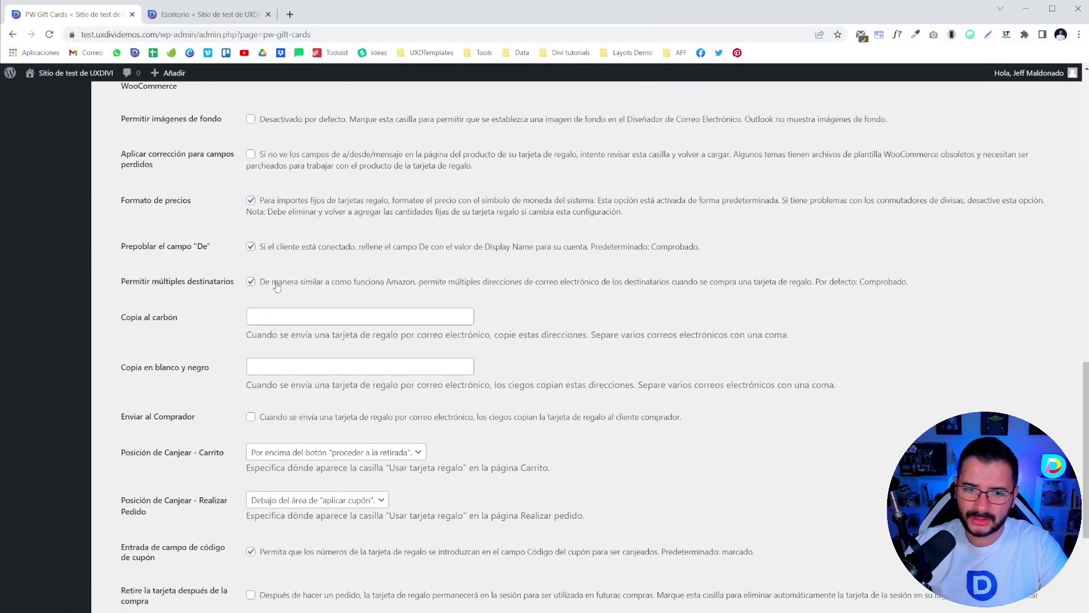
scroll(306, 289, "up", 7)
scroll(306, 295, "up", 5)
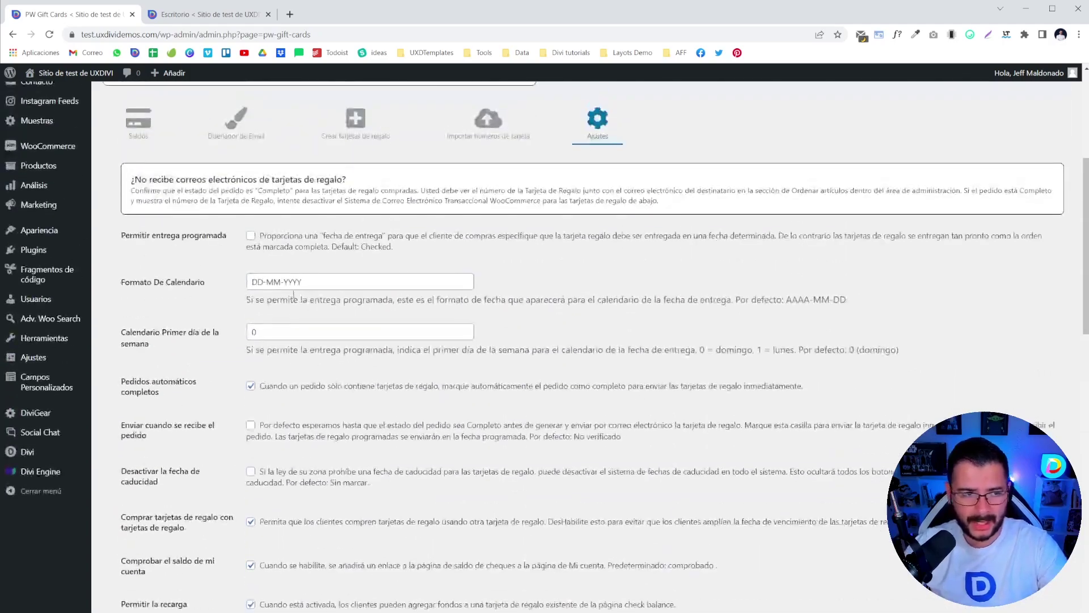
scroll(440, 219, "down", 20)
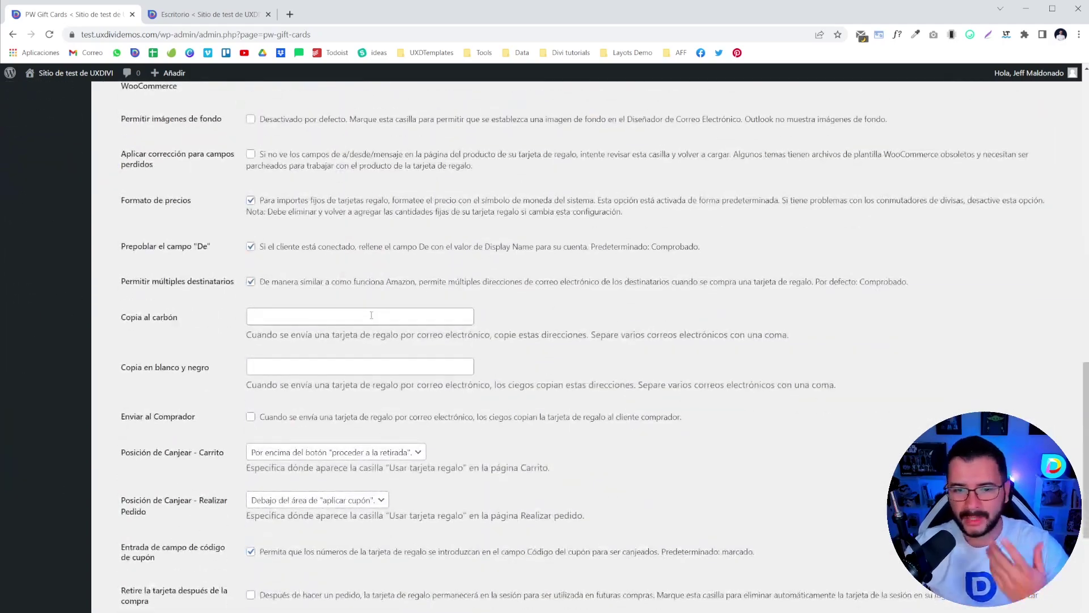
scroll(334, 323, "up", 10)
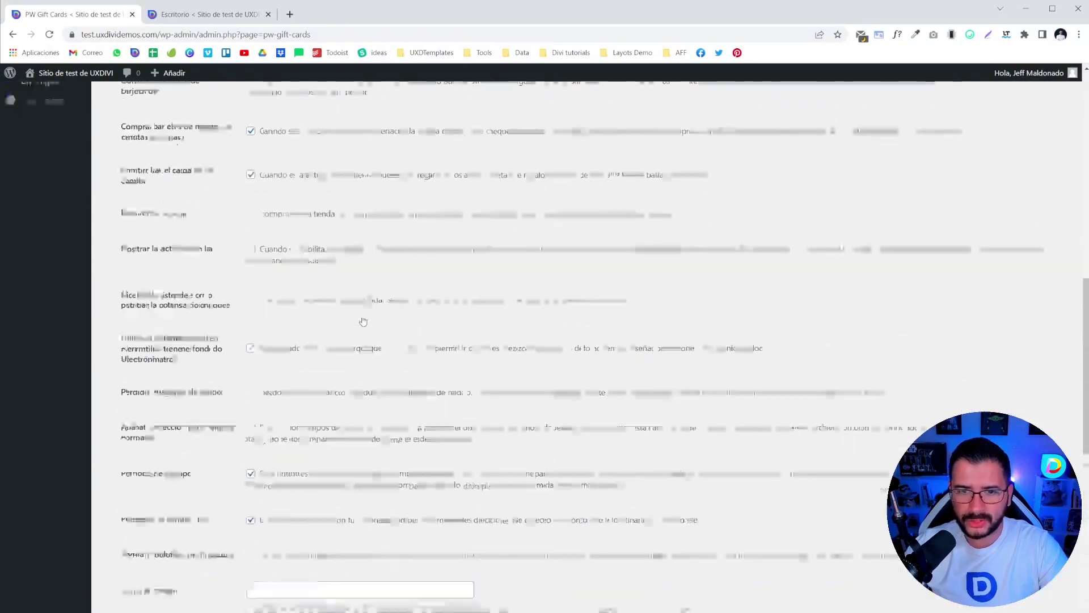
left_click_drag(259, 238, 277, 239)
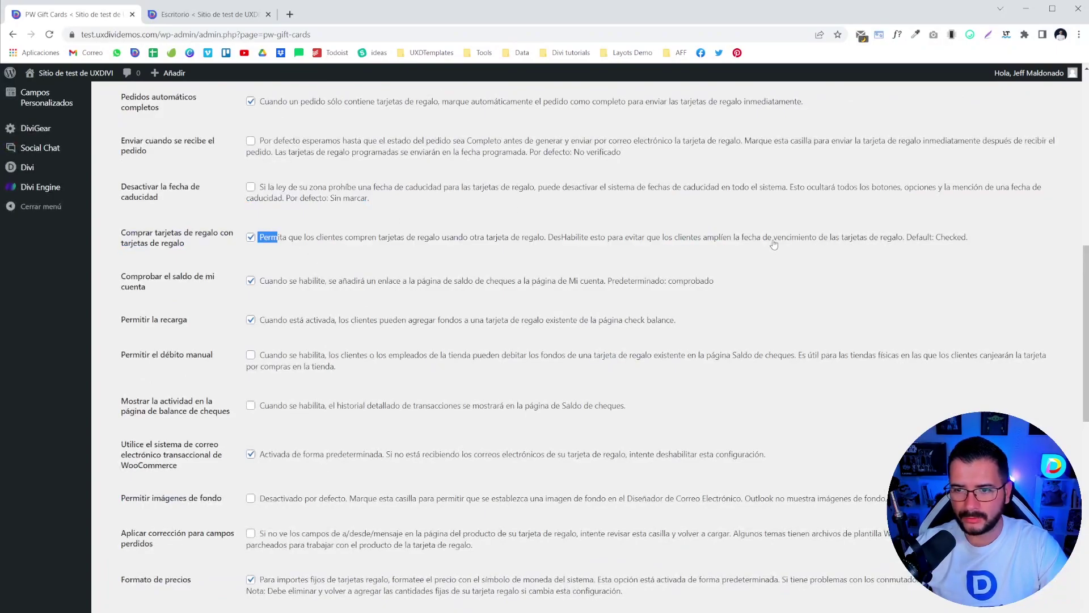
left_click(442, 253)
scroll(407, 267, "up", 2)
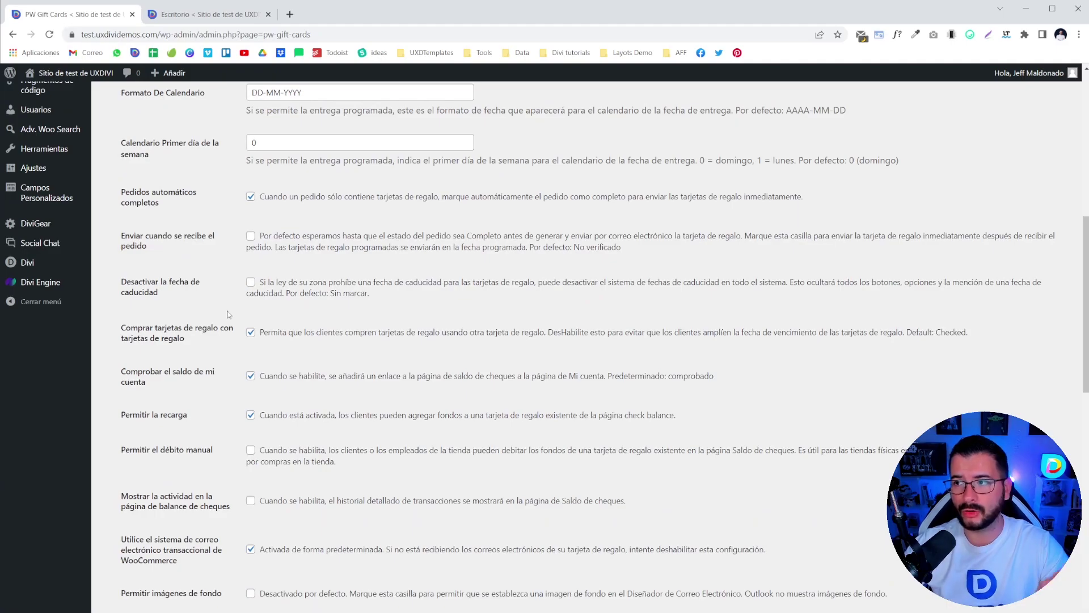
scroll(246, 297, "up", 5)
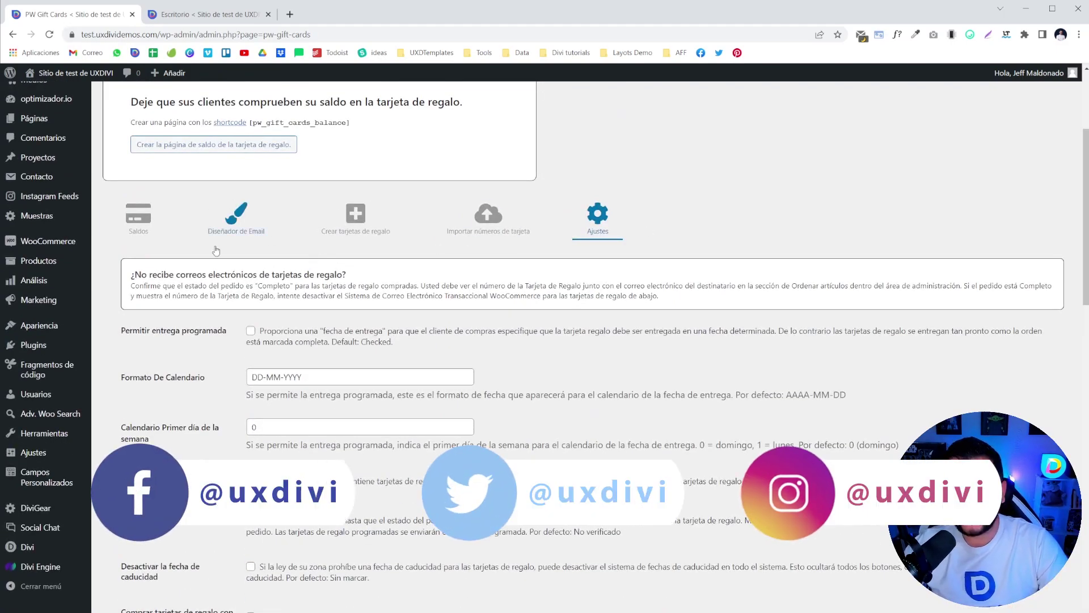
- Return to the Diseñador de Email tab and preview the Happy Anniversary design
left_click(234, 218)
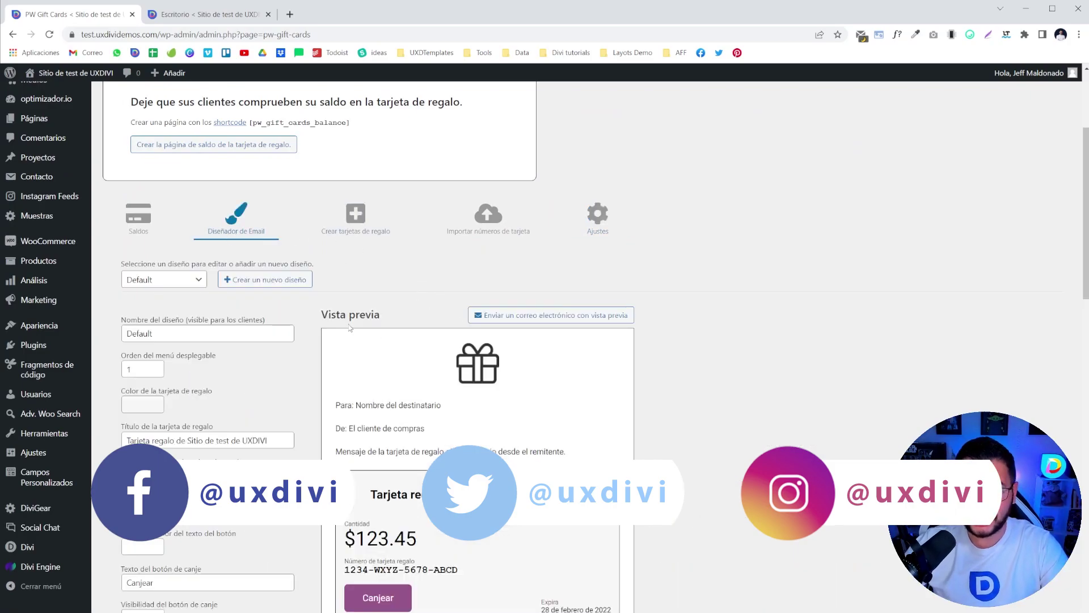
scroll(547, 341, "down", 2)
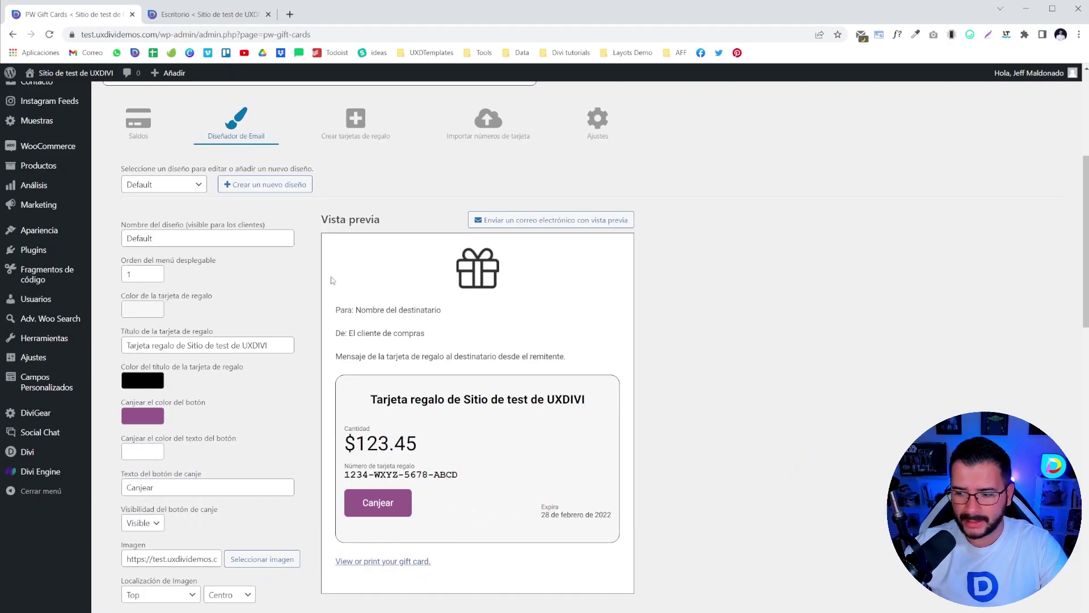
scroll(421, 359, "down", 4)
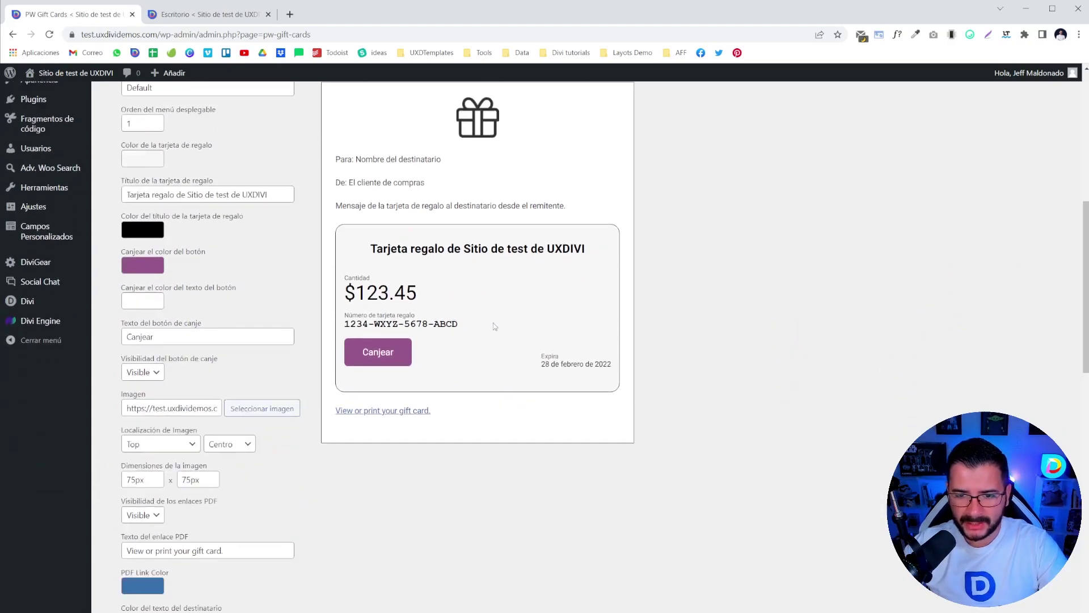
scroll(486, 328, "up", 2)
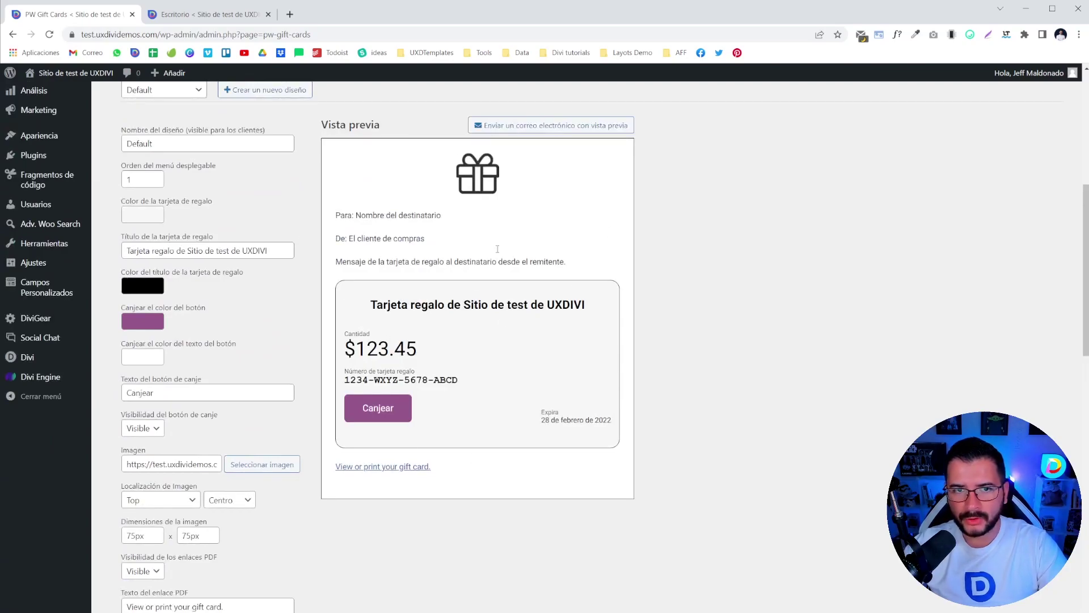
scroll(559, 279, "up", 2)
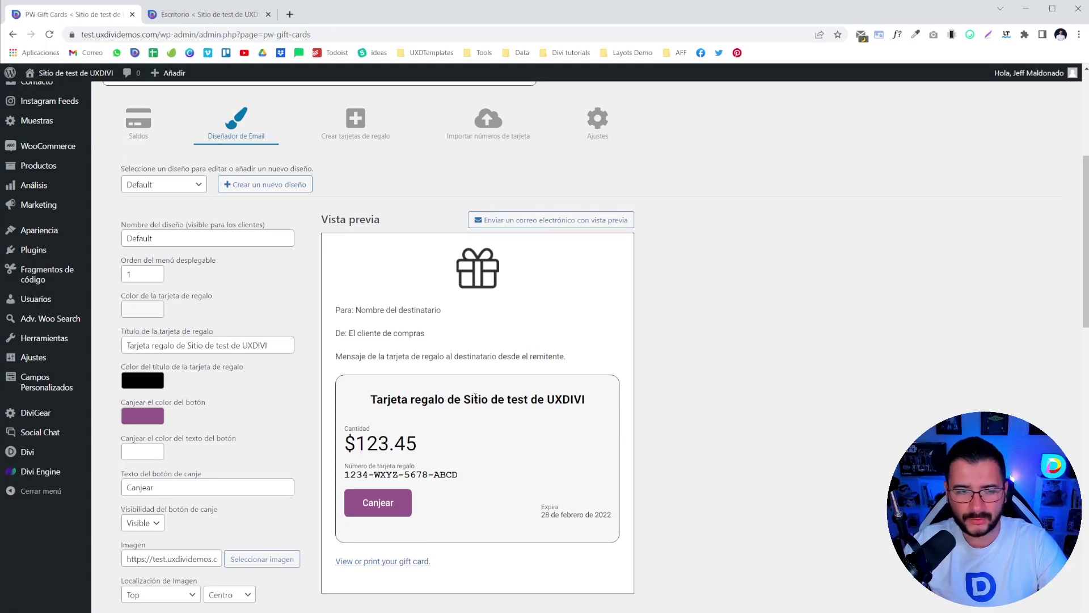
left_click(166, 185)
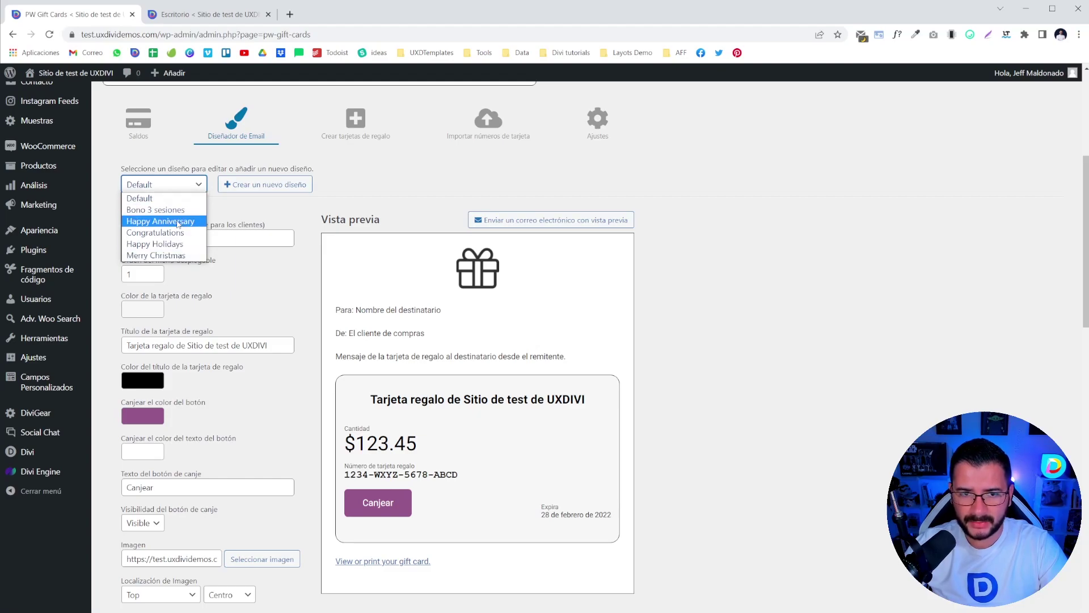
left_click(170, 221)
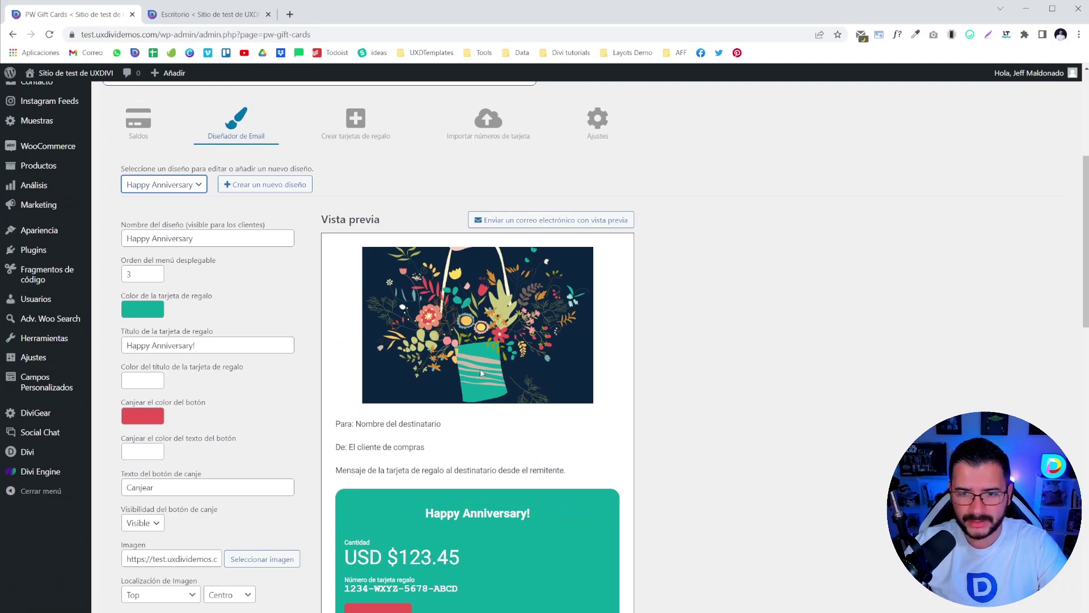
- Scroll through the Happy Anniversary preview, then load the Congratulations design
scroll(480, 368, "down", 3)
scroll(474, 369, "up", 2)
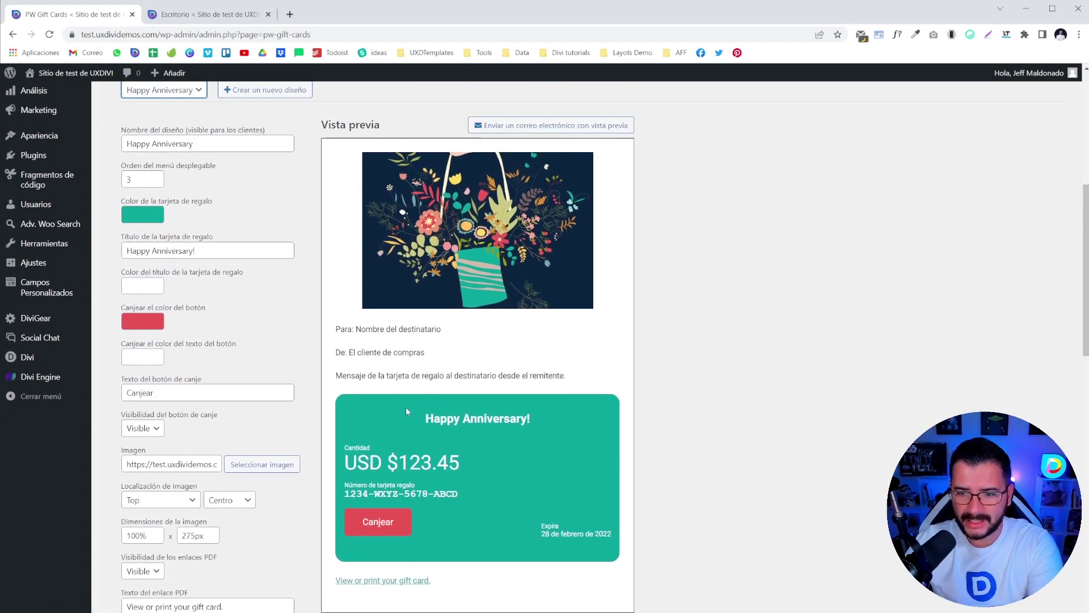
scroll(426, 417, "up", 2)
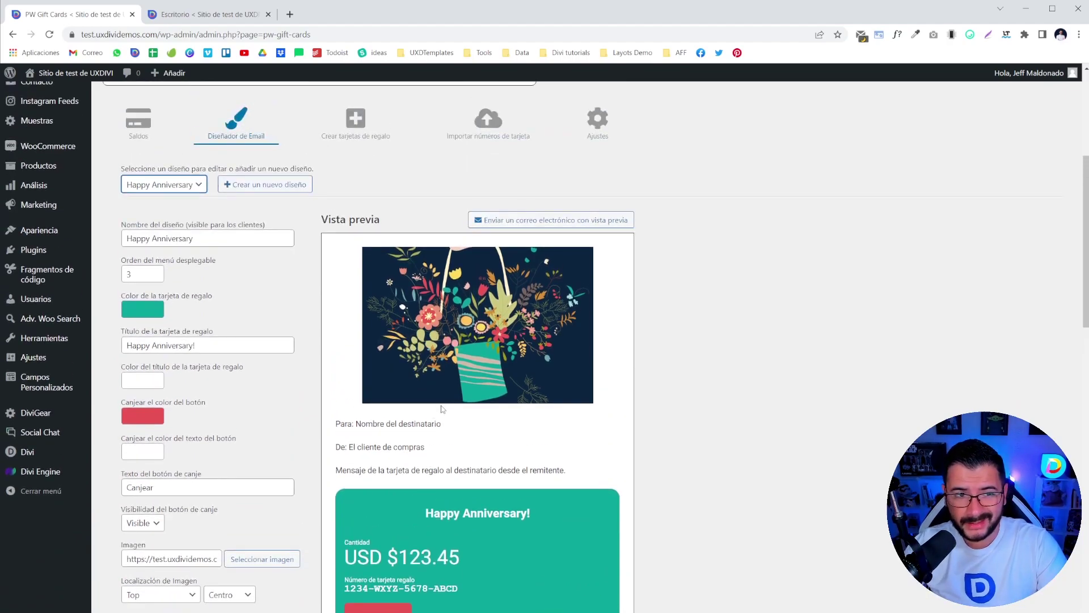
scroll(442, 408, "down", 2)
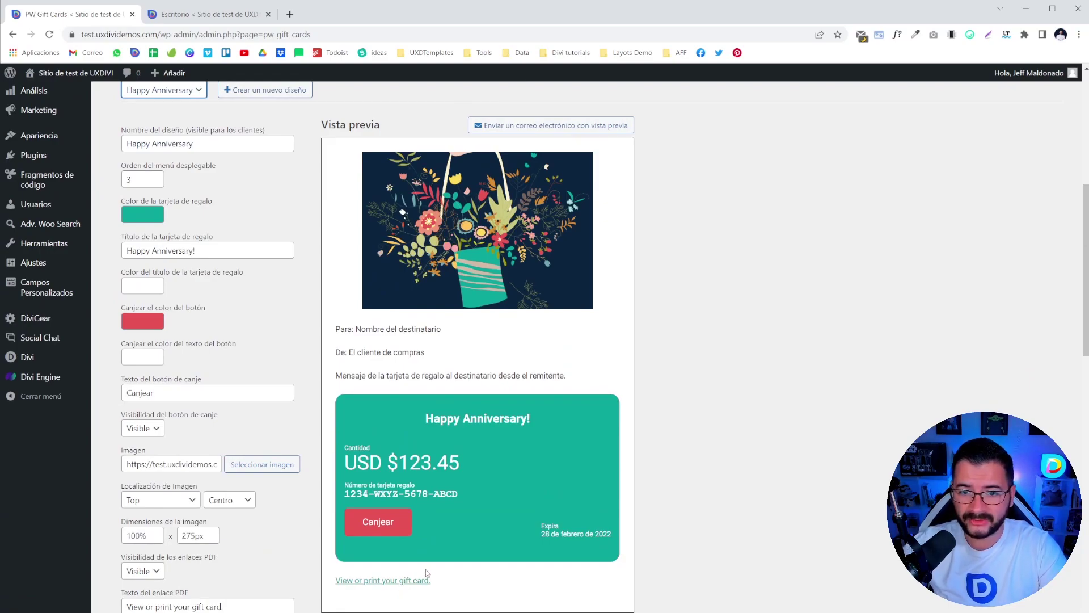
scroll(542, 360, "up", 4)
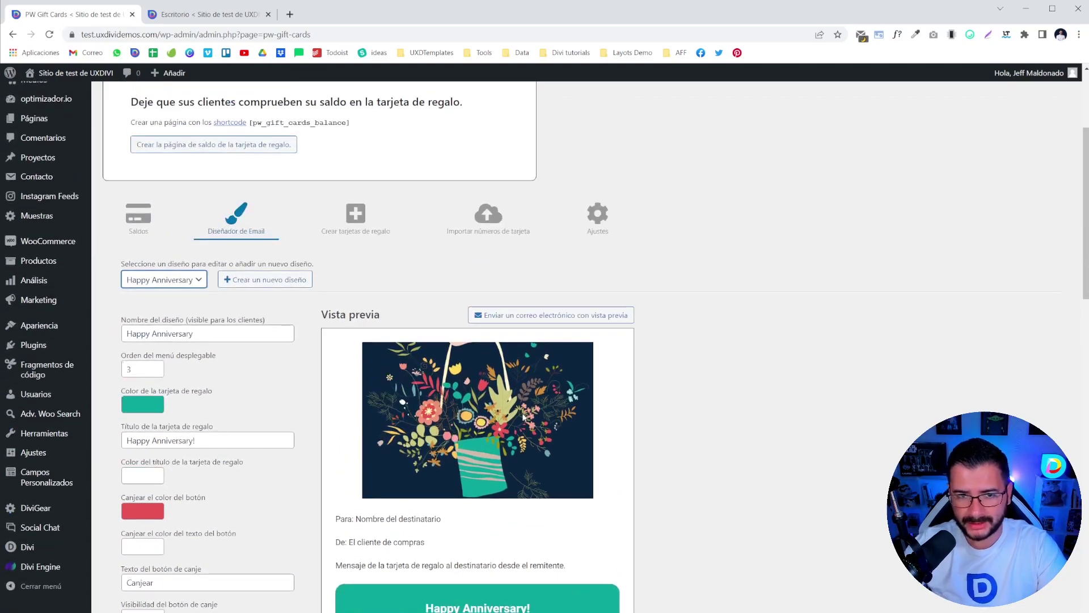
left_click(172, 287)
left_click(173, 328)
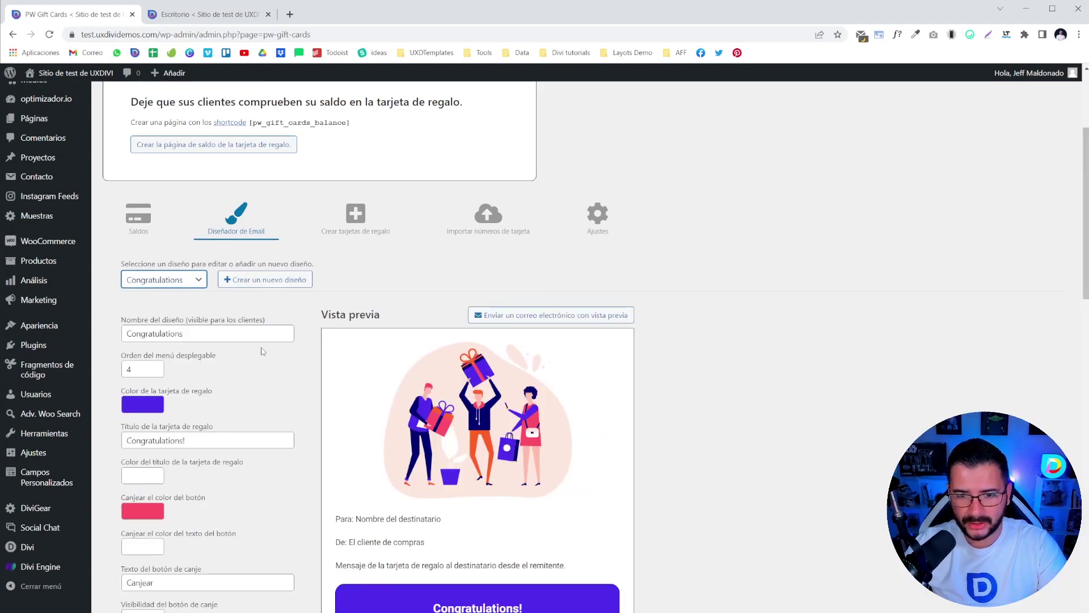
- Review the Congratulations preview, then load the Happy Holidays design
scroll(263, 351, "down", 2)
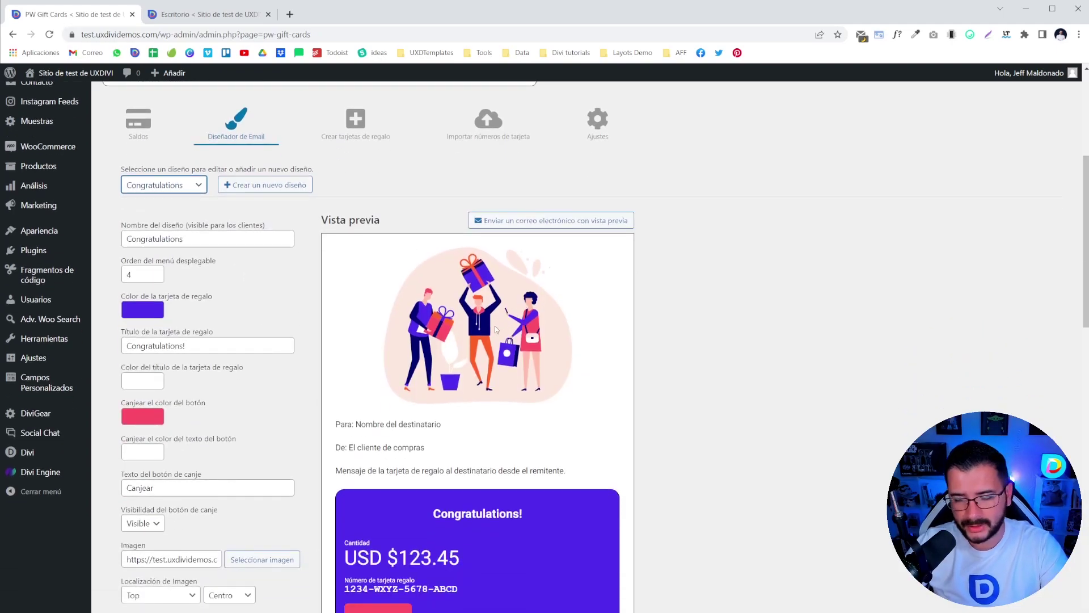
scroll(490, 329, "down", 3)
scroll(460, 335, "up", 2)
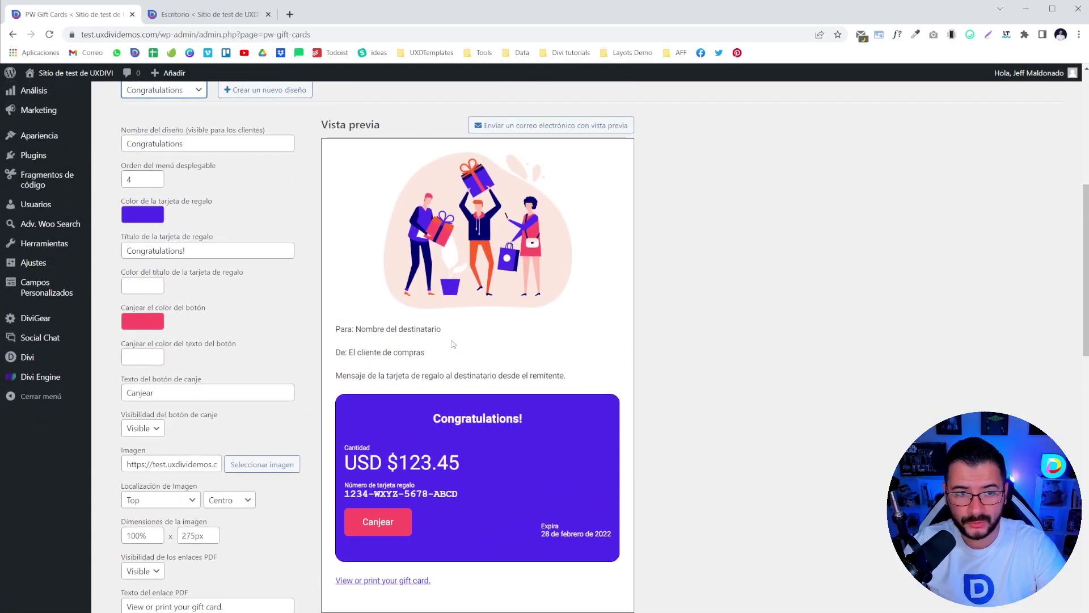
scroll(569, 274, "up", 2)
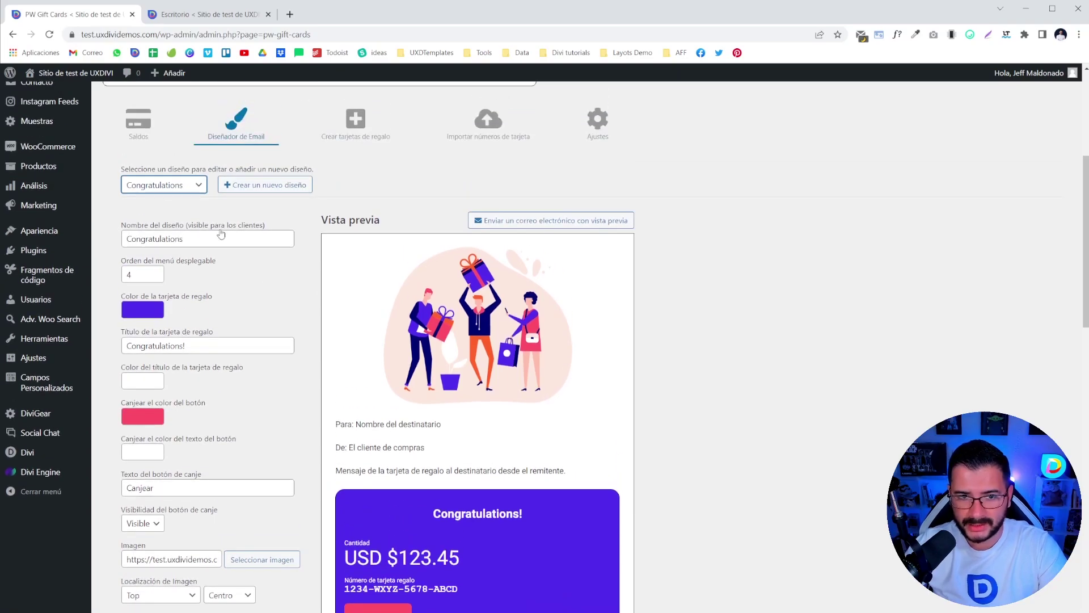
left_click(158, 185)
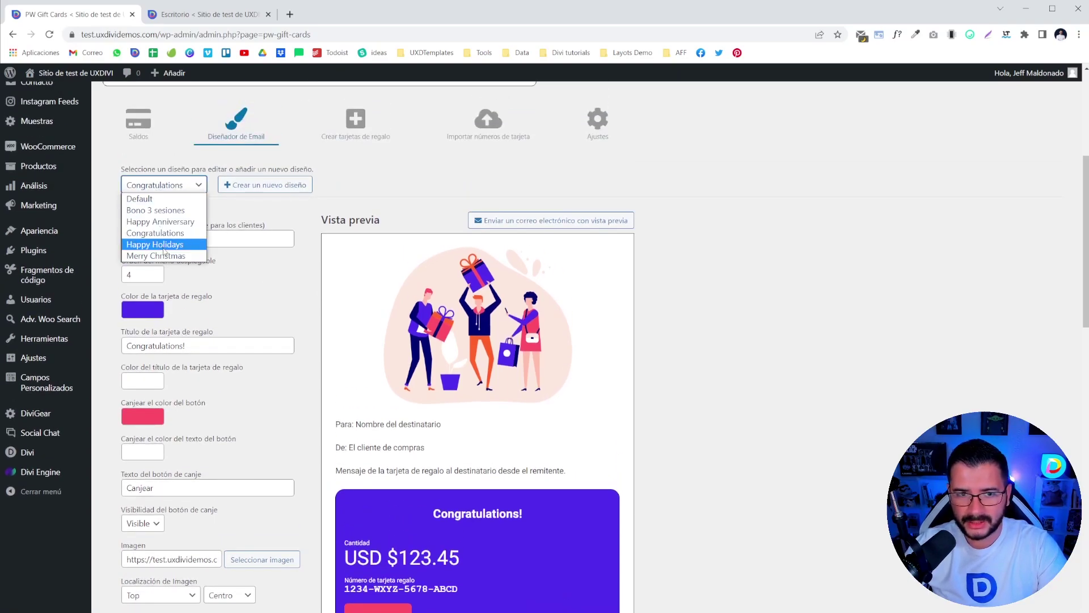
left_click(162, 244)
- Load and review the Merry Christmas design, closing the design list without further changes
scroll(446, 365, "down", 3)
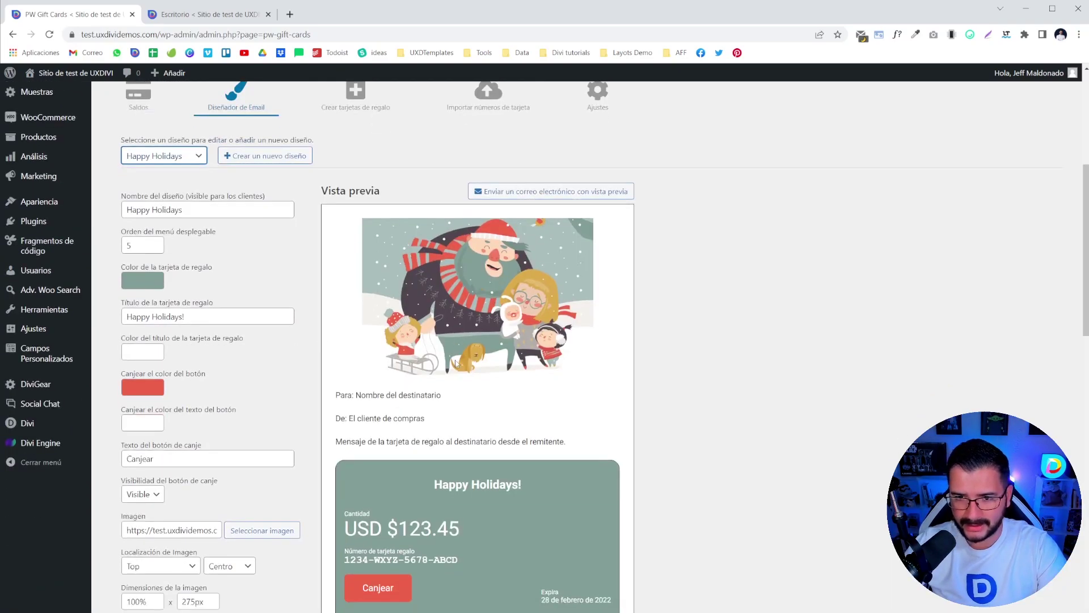
scroll(446, 365, "up", 3)
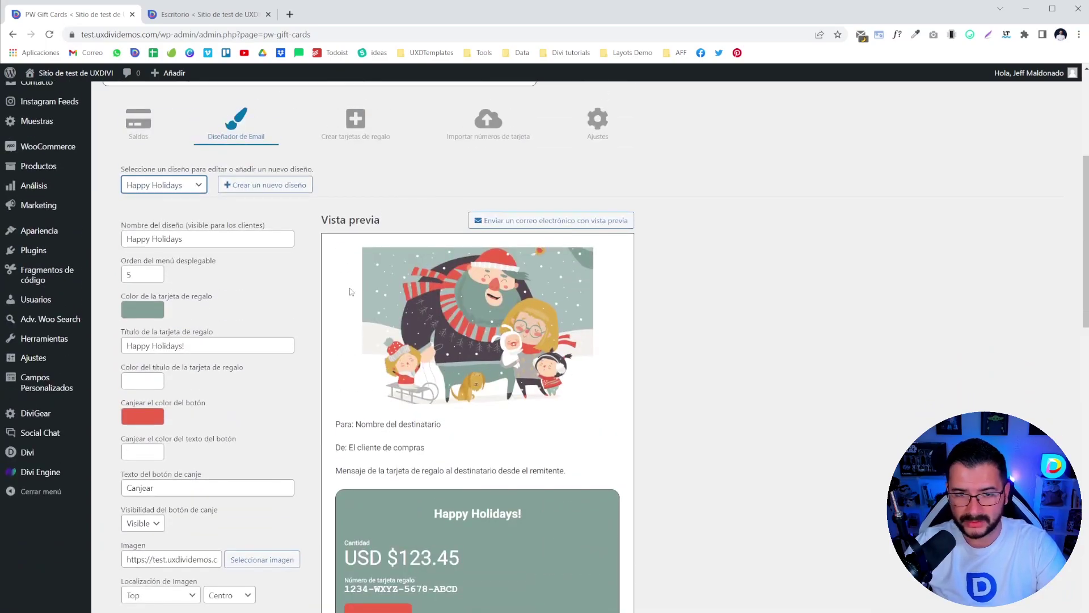
left_click(131, 188)
left_click(161, 255)
scroll(561, 299, "down", 2)
scroll(553, 318, "up", 2)
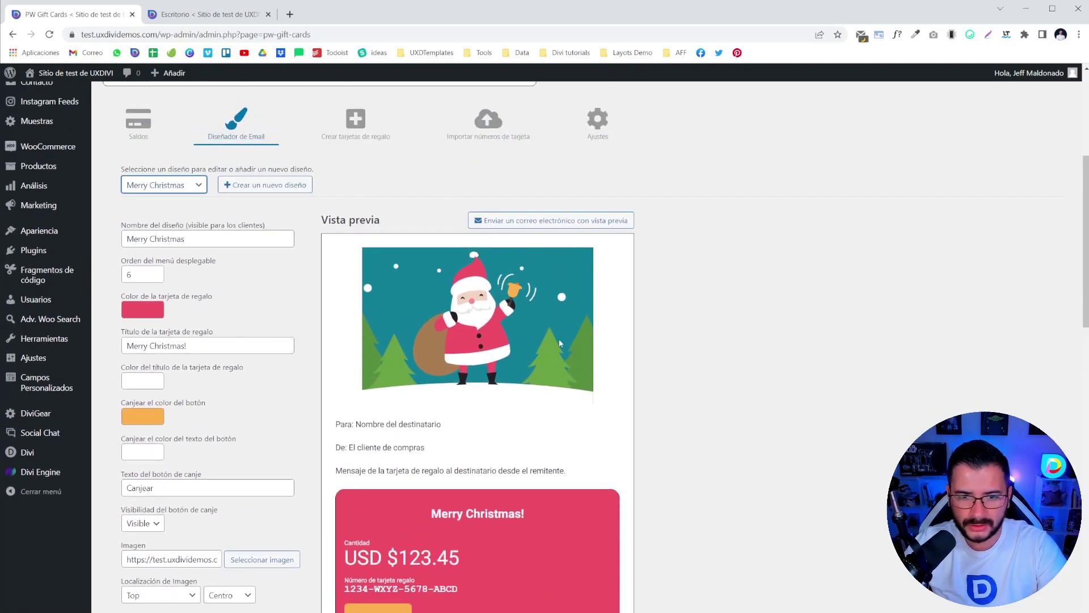
scroll(556, 340, "down", 2)
scroll(516, 303, "down", 1)
scroll(516, 304, "up", 3)
scroll(474, 298, "down", 9)
scroll(543, 301, "up", 12)
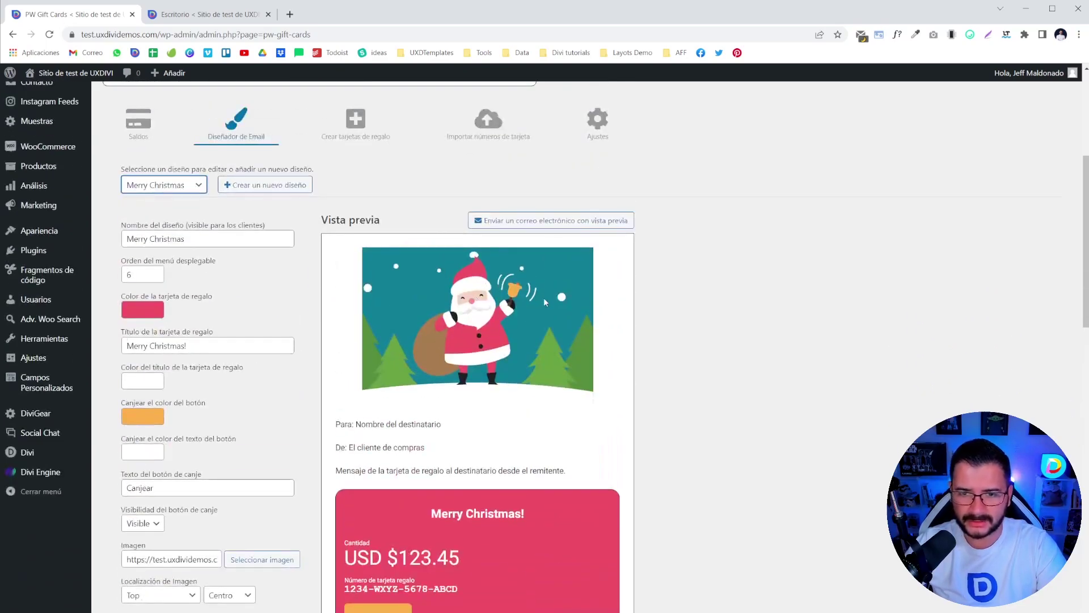
left_click(157, 185)
left_click(280, 215)
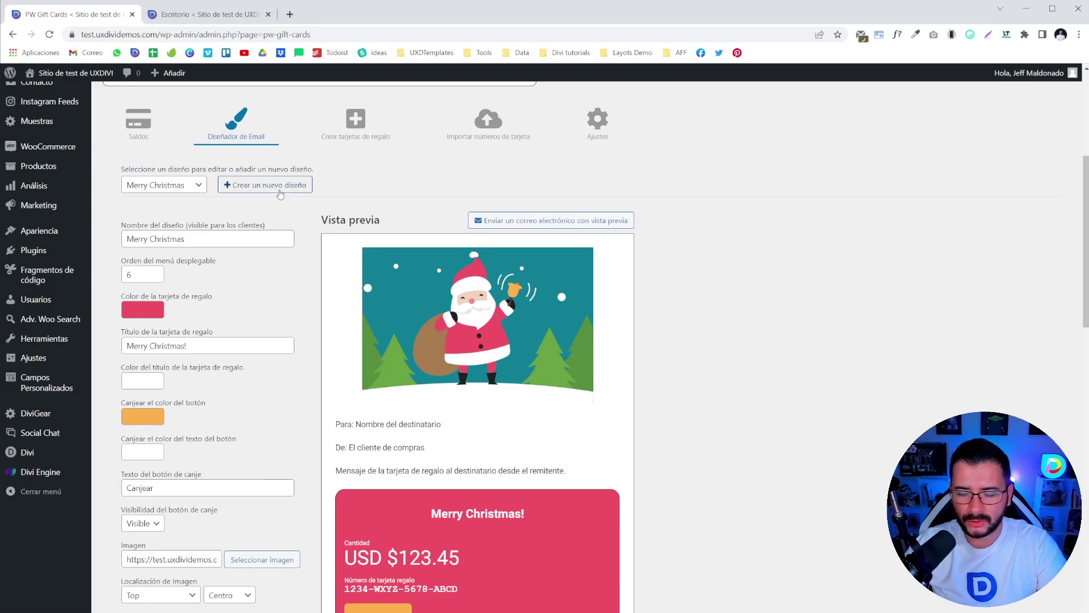
- Create a new email design and rename it 'Super Bowl Gift Card'
left_click(278, 189)
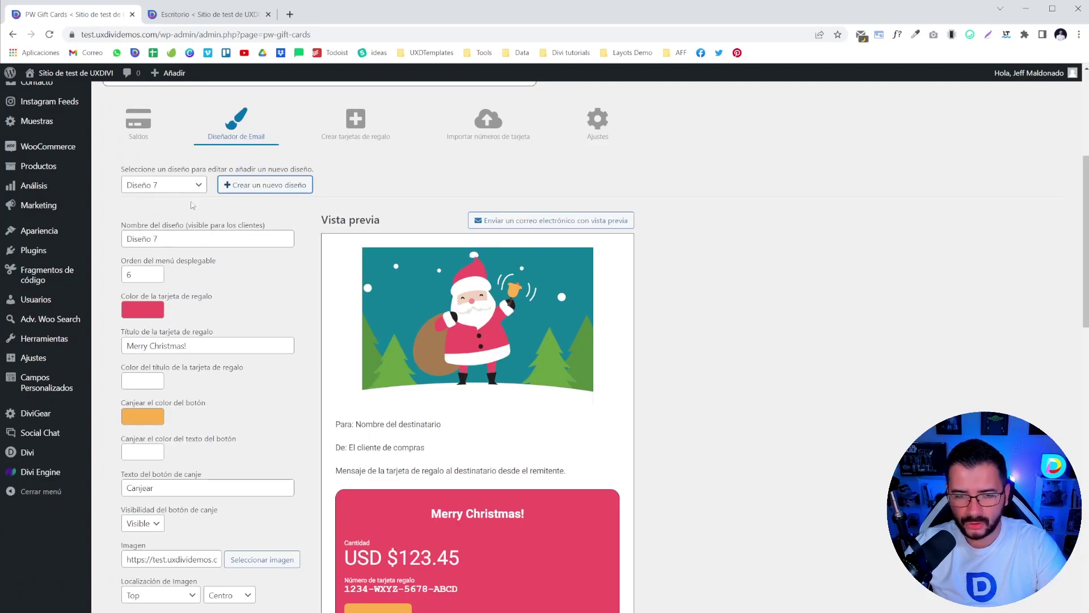
left_click(174, 233)
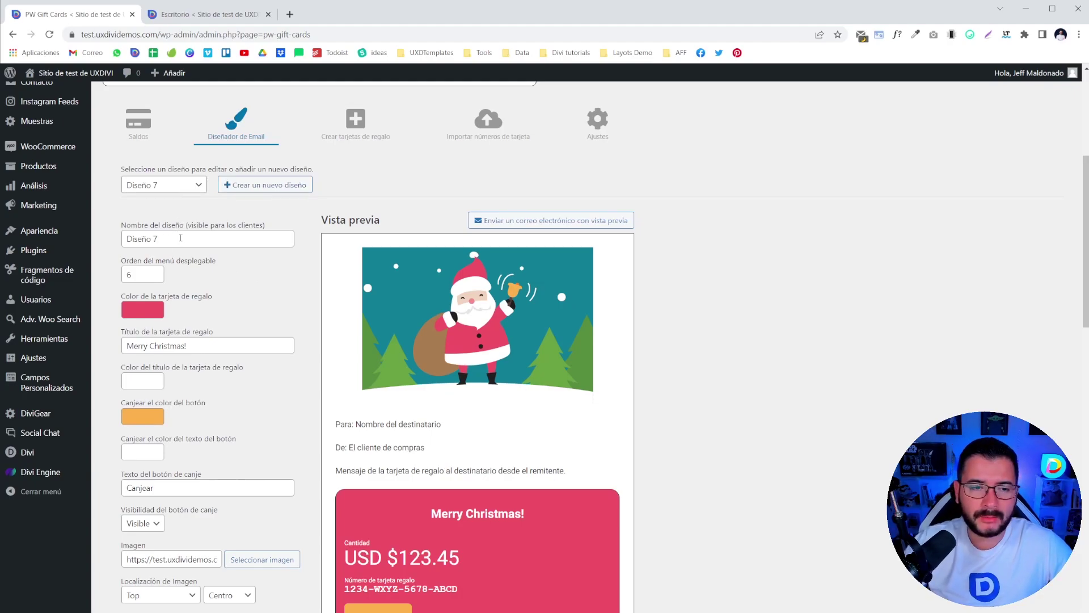
left_click_drag(178, 239, 111, 253)
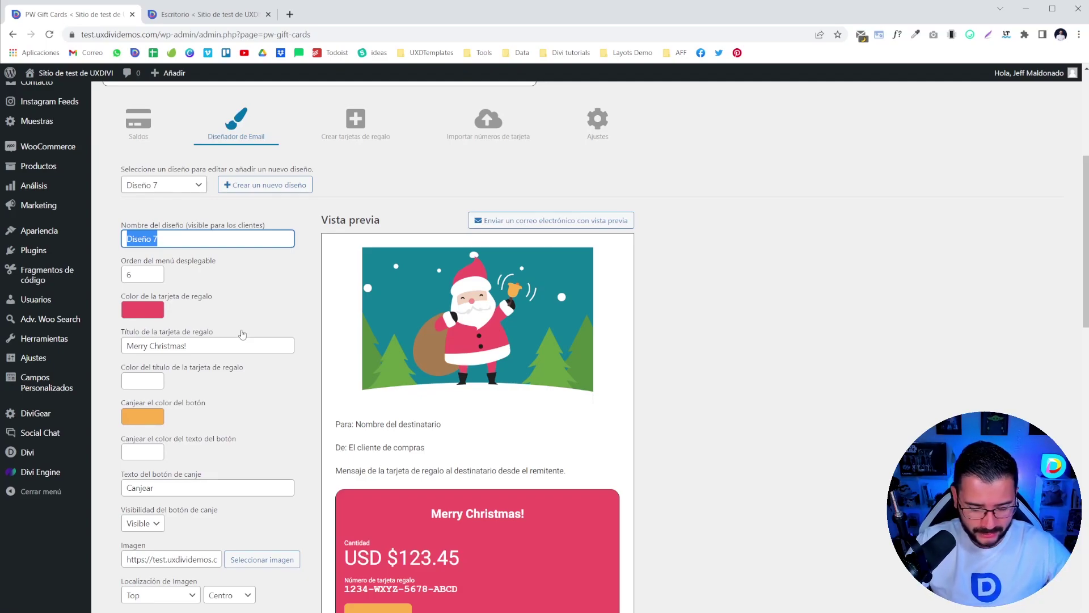
type("Super Bowl G")
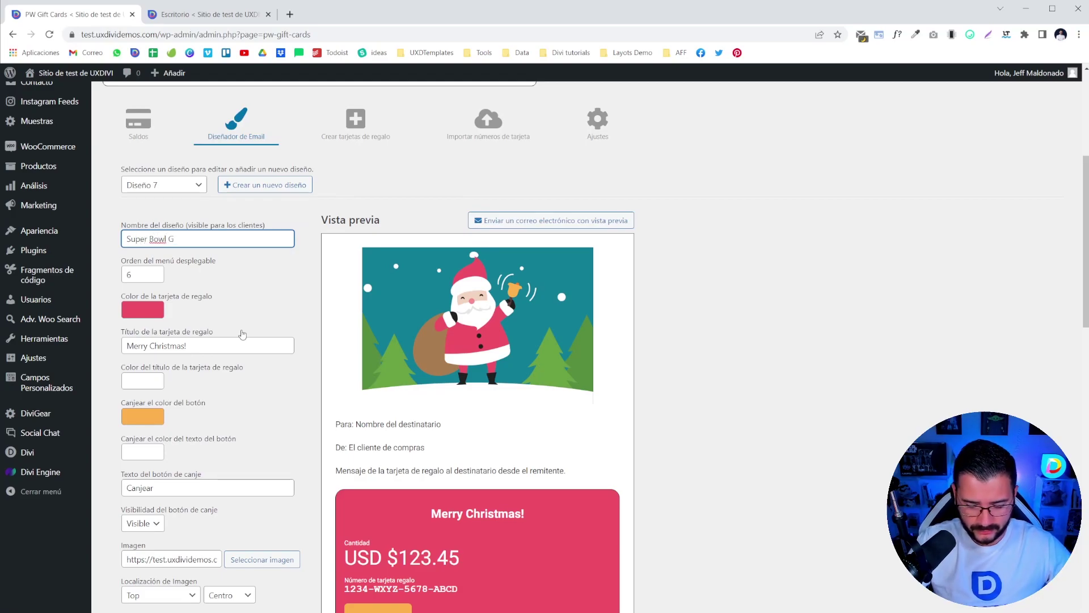
type("ift Card")
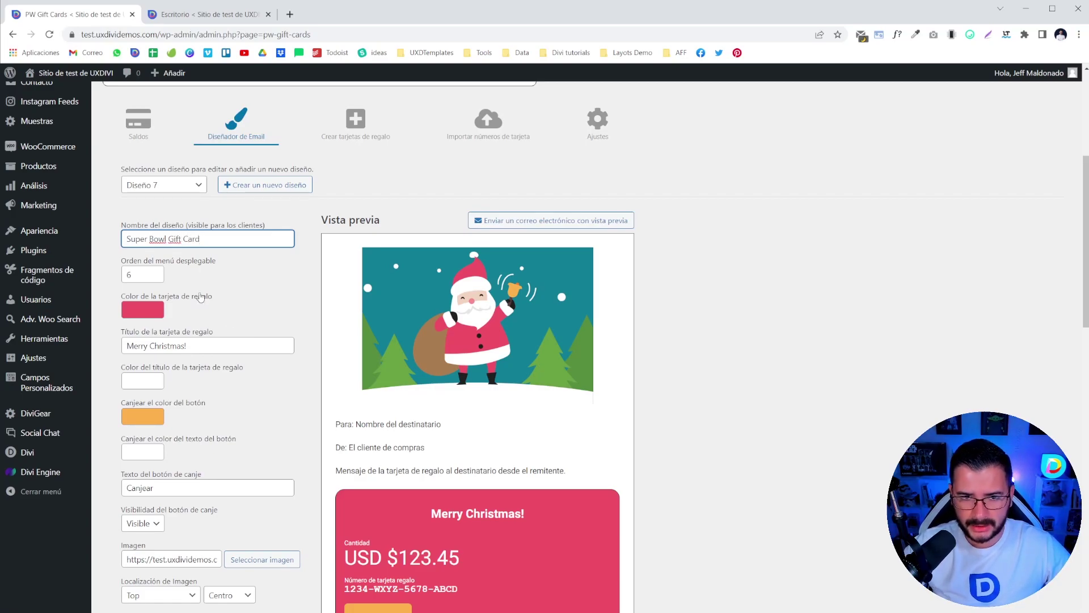
- Set the design's dropdown menu order to 3 and open a new browser tab
double_click(135, 276)
type("3")
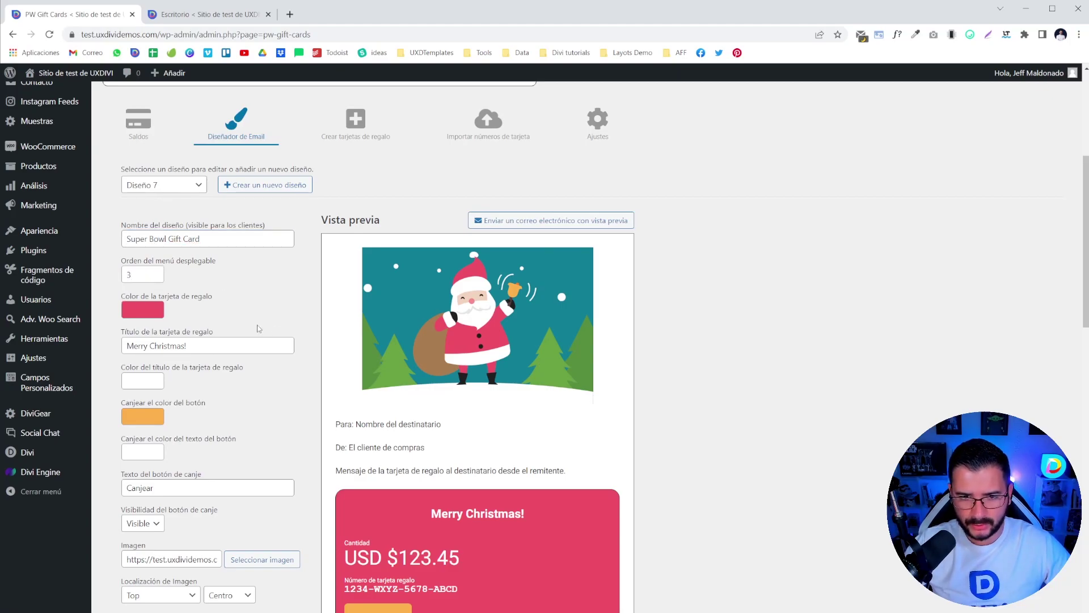
scroll(528, 411, "down", 2)
scroll(523, 420, "up", 2)
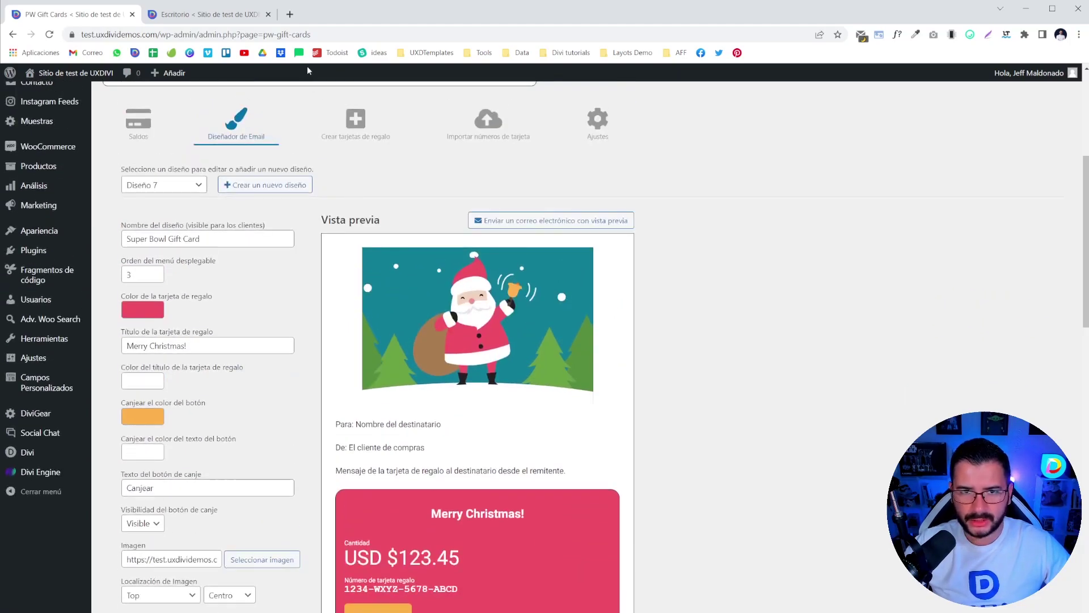
left_click(290, 14)
- Search Google for 'super bowl' and show the image results
type("su")
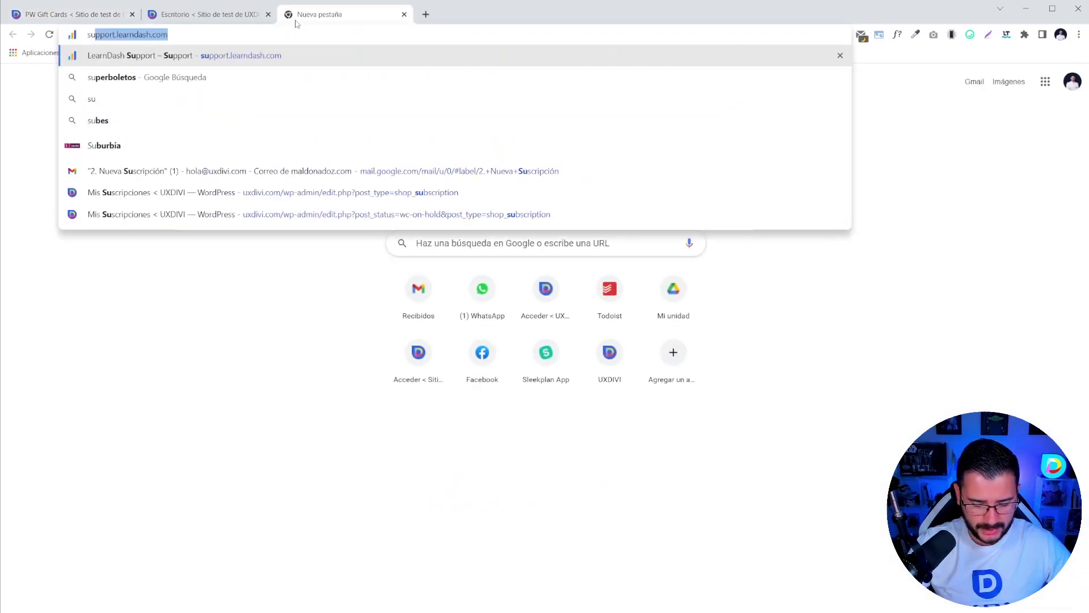
type("per boew")
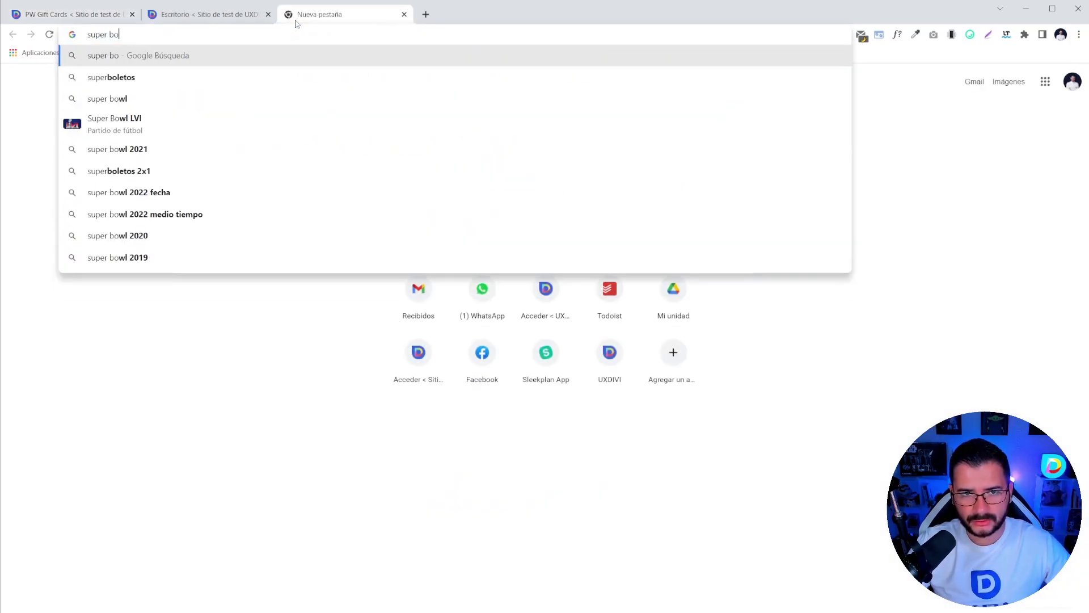
key("BackSpace")
key("BackSpace")
type("wl")
key("Return")
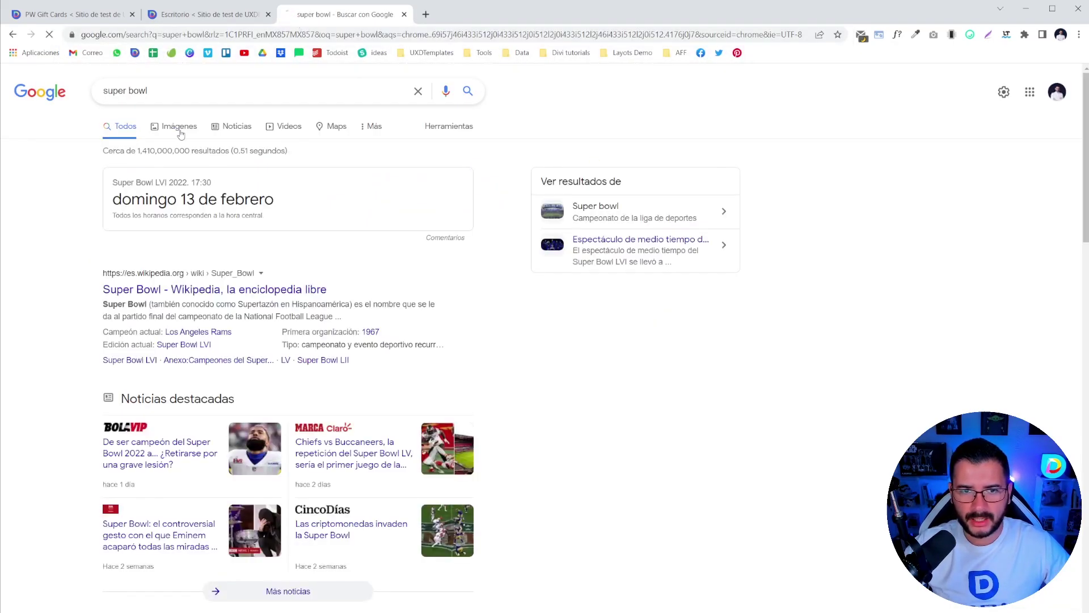
left_click(177, 126)
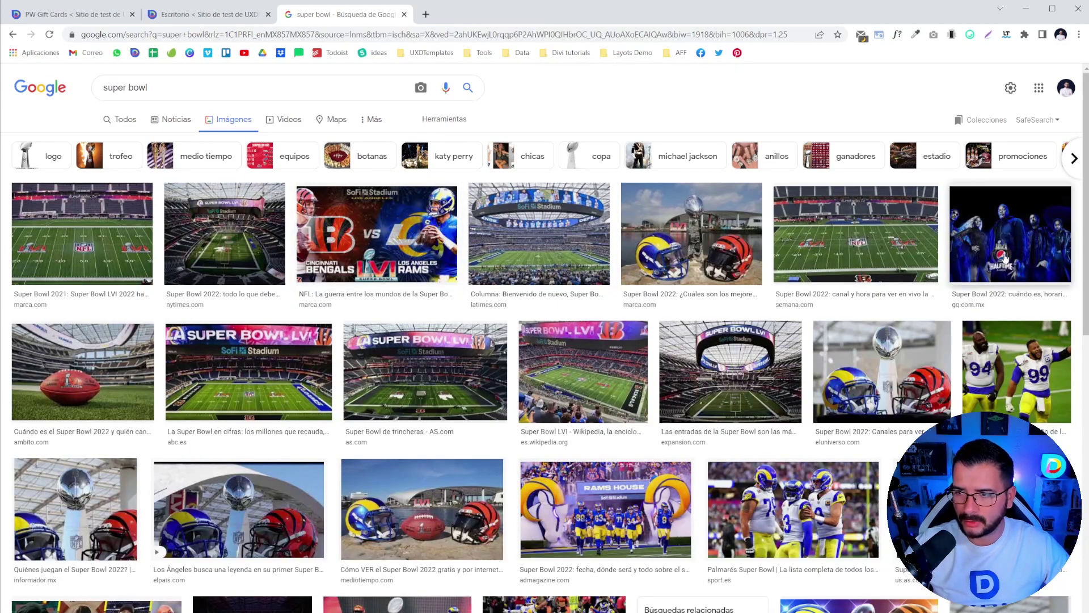
- Save the halftime image to Downloads and start ColorZilla's page colour picker
left_click(1020, 234)
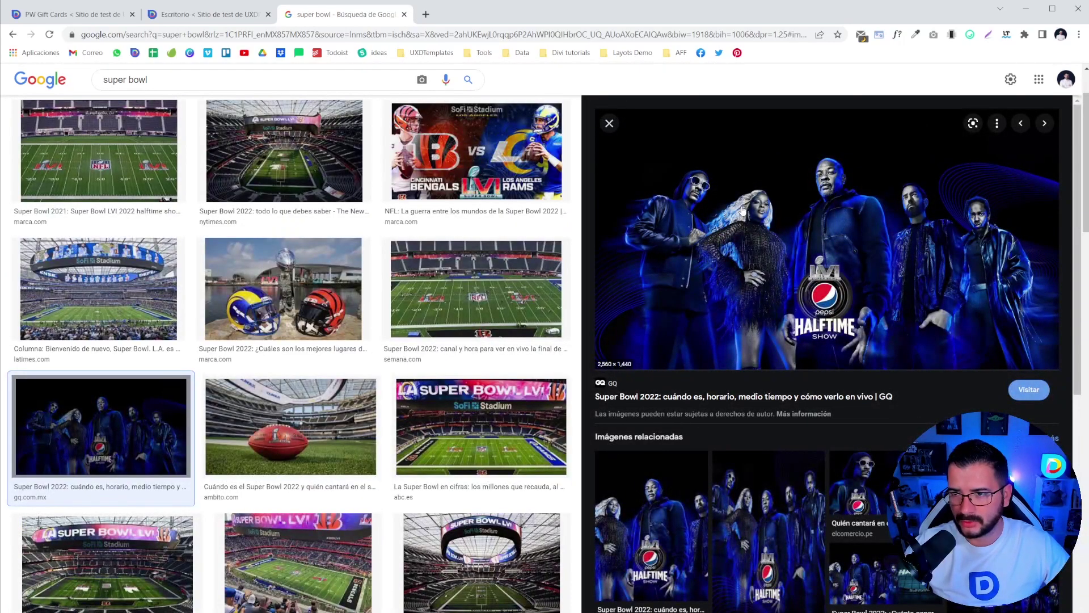
right_click(741, 207)
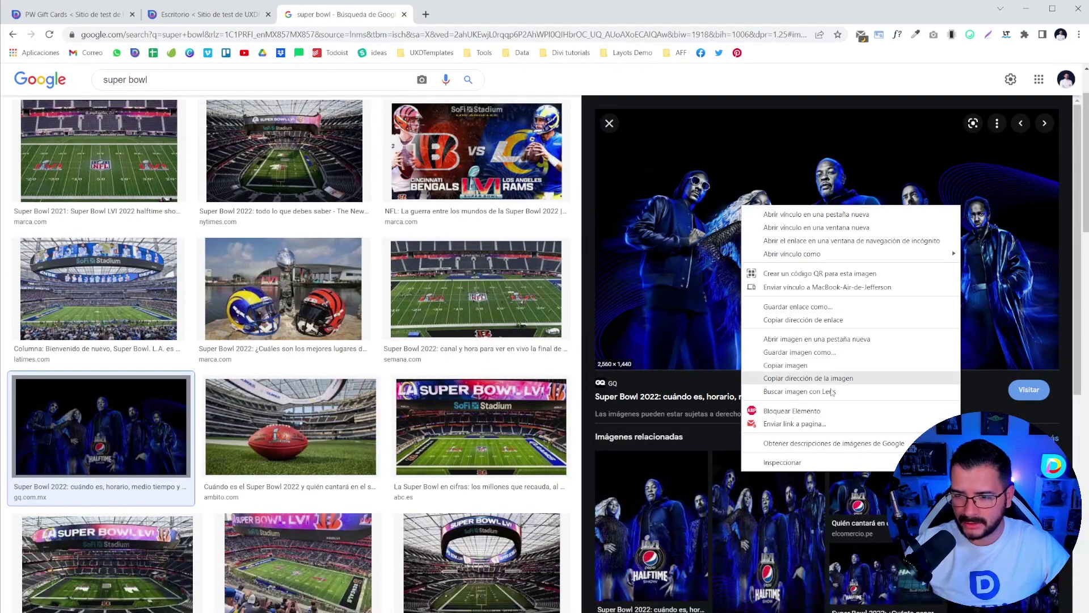
left_click(800, 353)
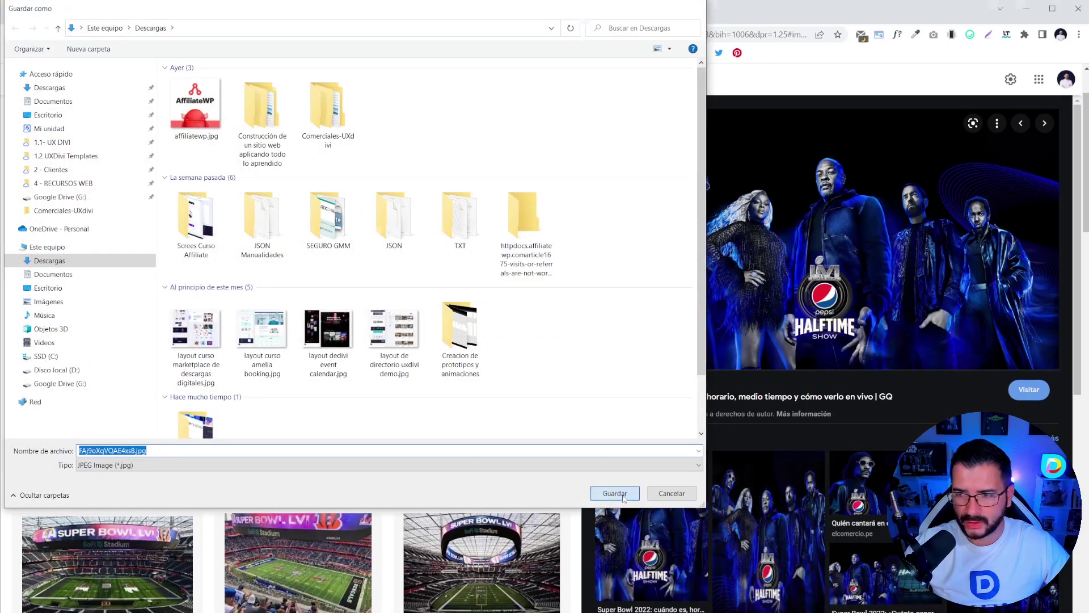
left_click(624, 494)
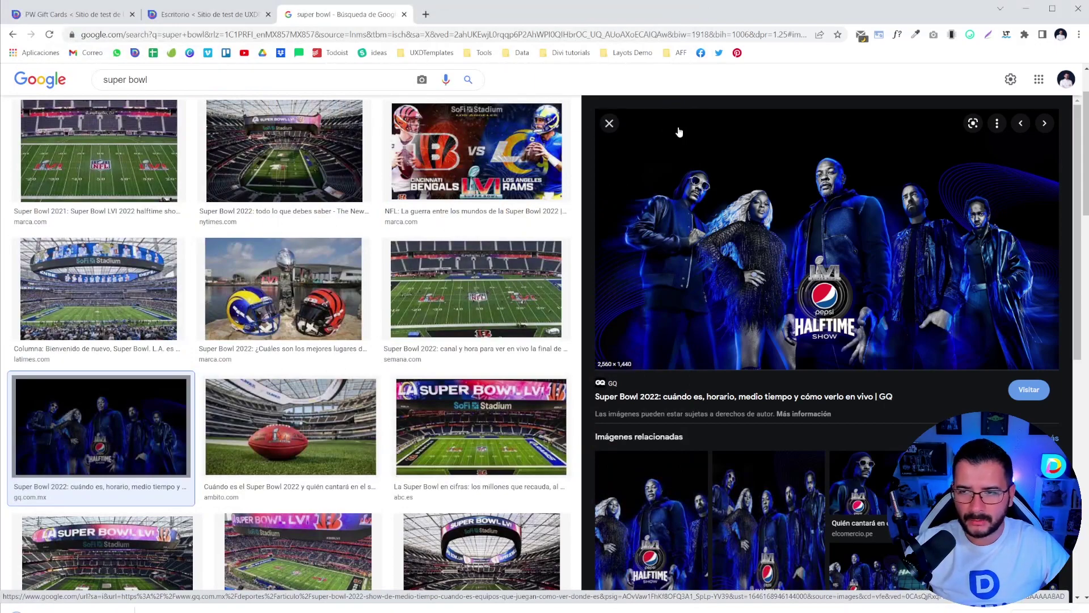
left_click(915, 34)
left_click(897, 50)
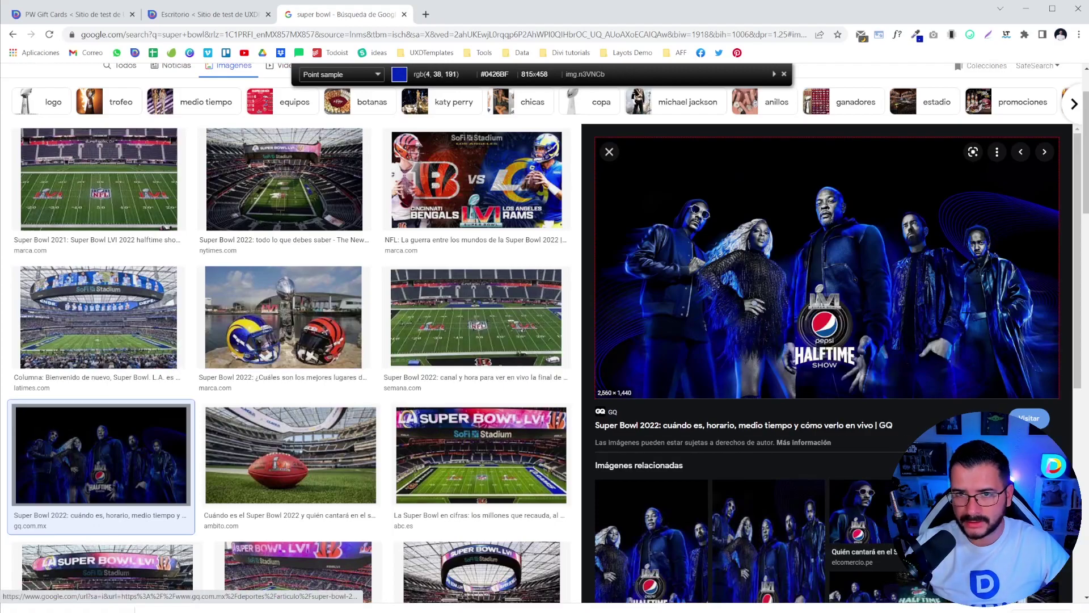
- Sample the dark blue #04268F from the halftime image and paste it as the gift card colour
left_click(184, 21)
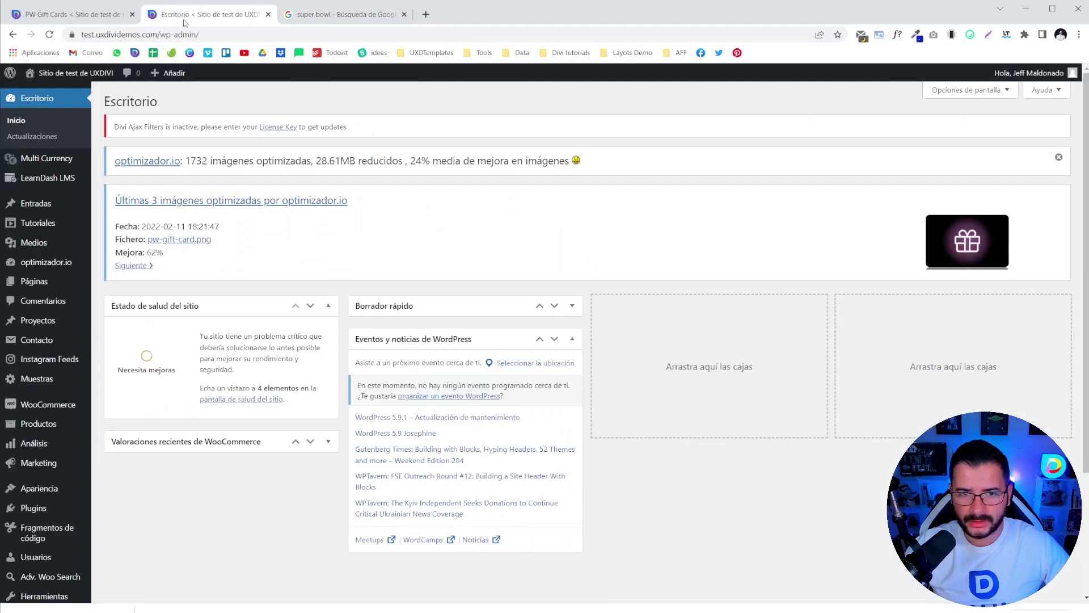
left_click(105, 16)
left_click(134, 315)
triple_click(124, 443)
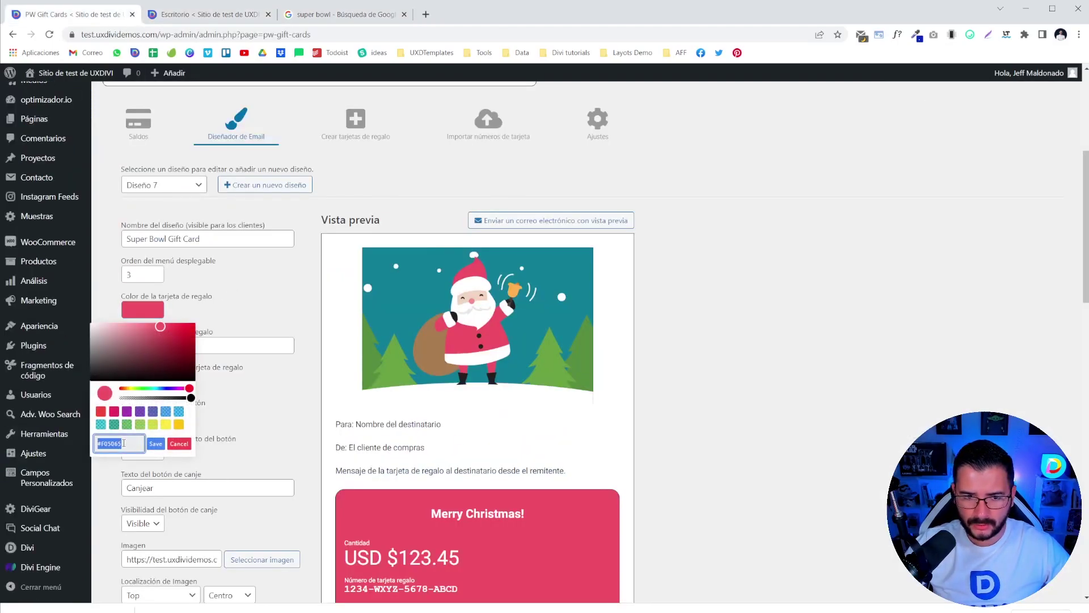
key("ctrl+v")
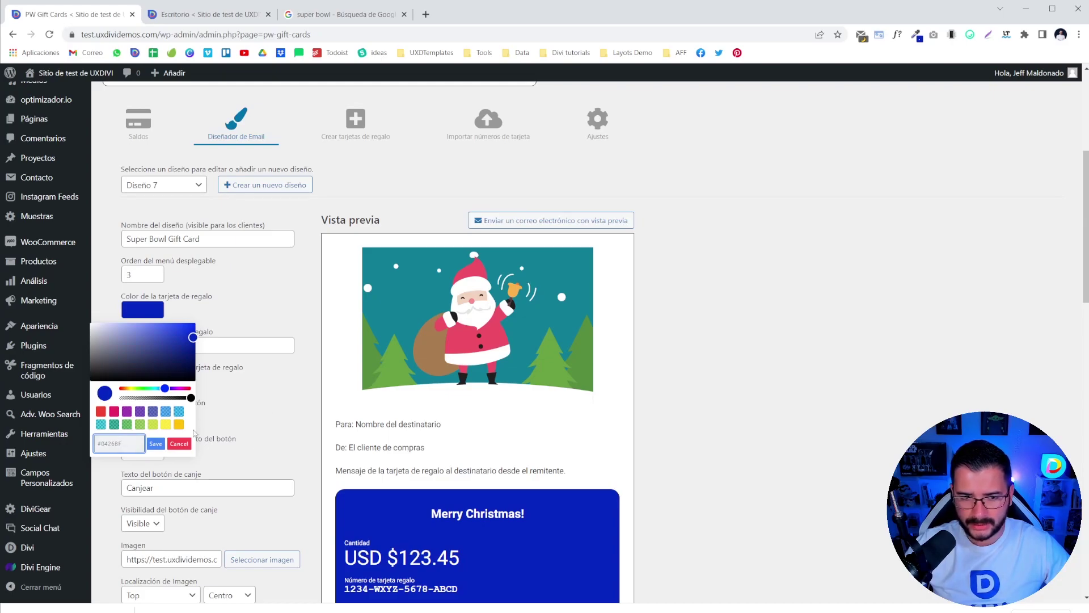
left_click(260, 409)
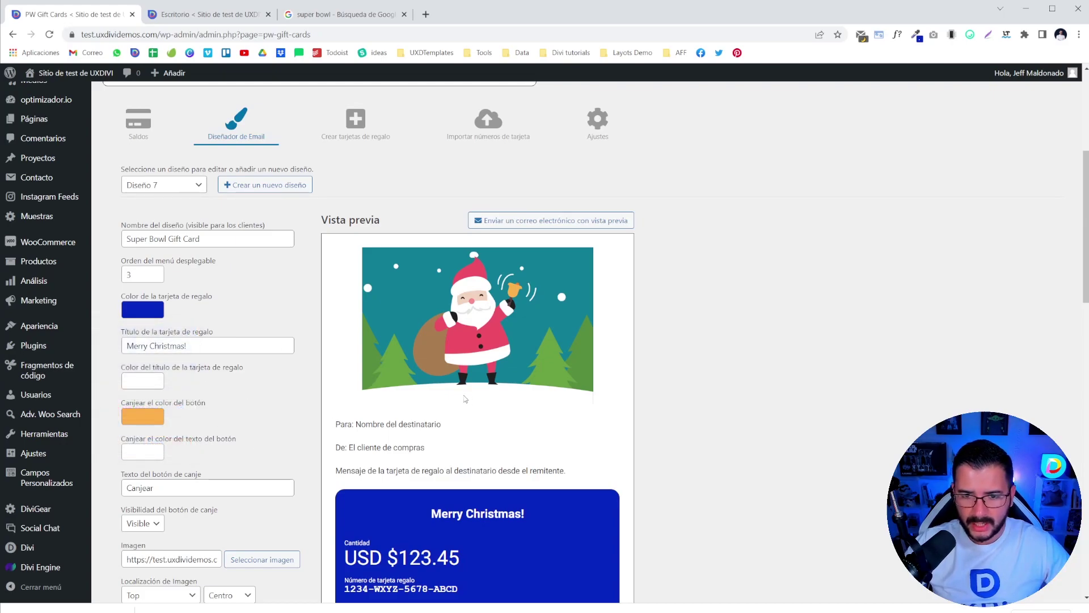
scroll(464, 398, "down", 2)
- Replace the 'Merry Christmas!' card title with 'Tarjeta de Regalo Super Bowl'
triple_click(159, 251)
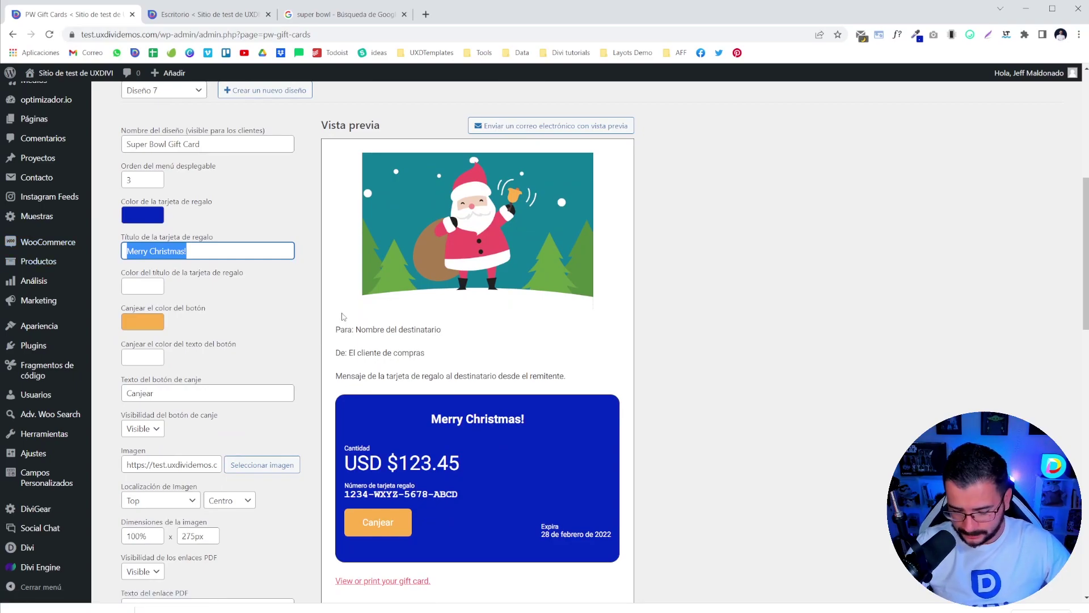
type("Tajera")
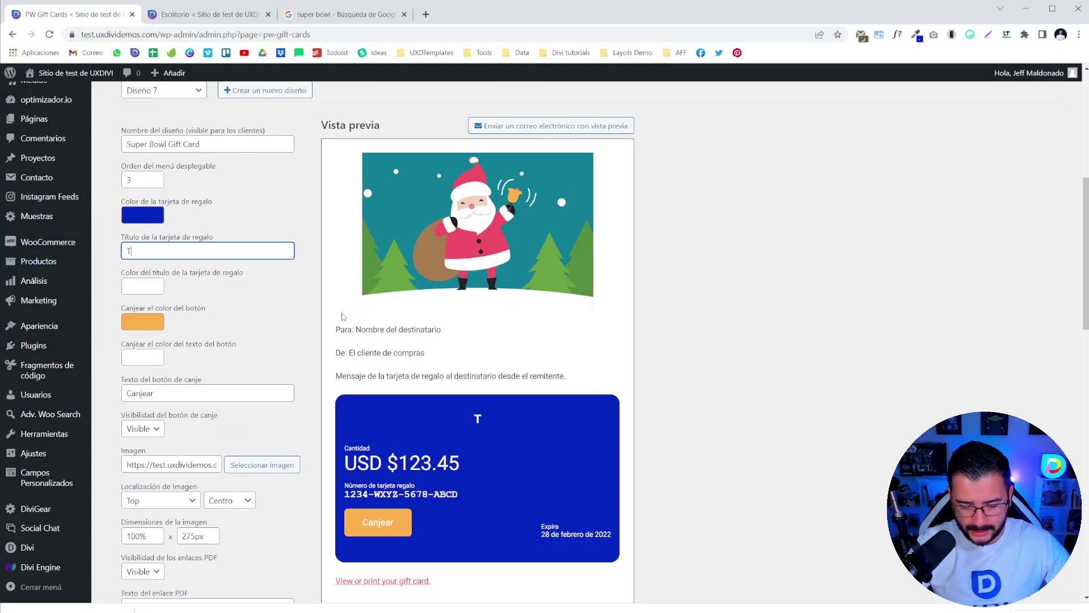
key("BackSpace")
key("BackSpace")
key("BackSpace")
key("BackSpace")
type("rjet")
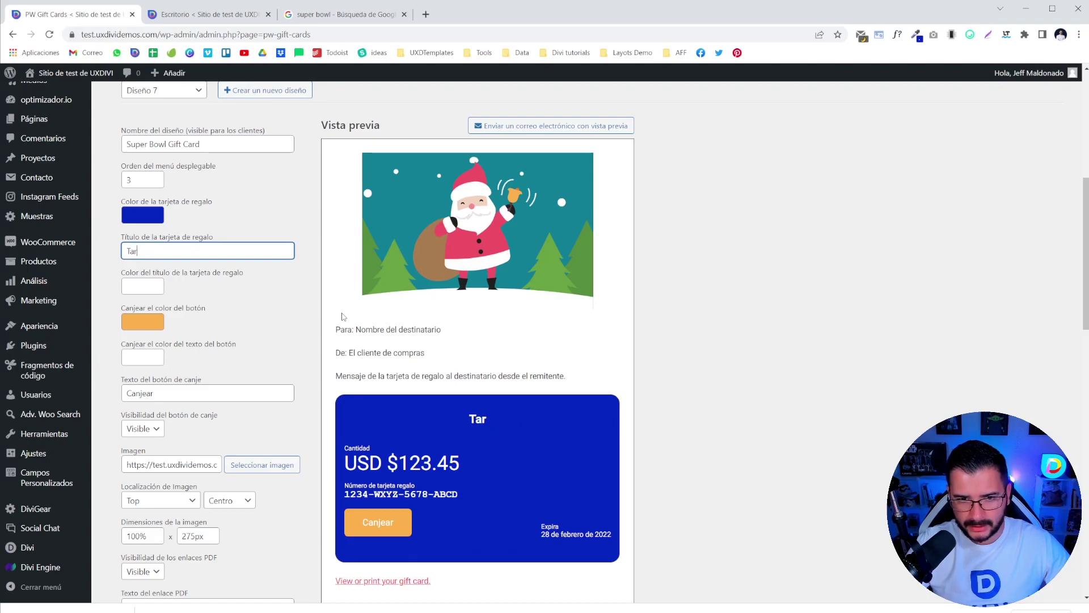
key("BackSpace")
key("BackSpace")
key("BackSpace")
type("jet")
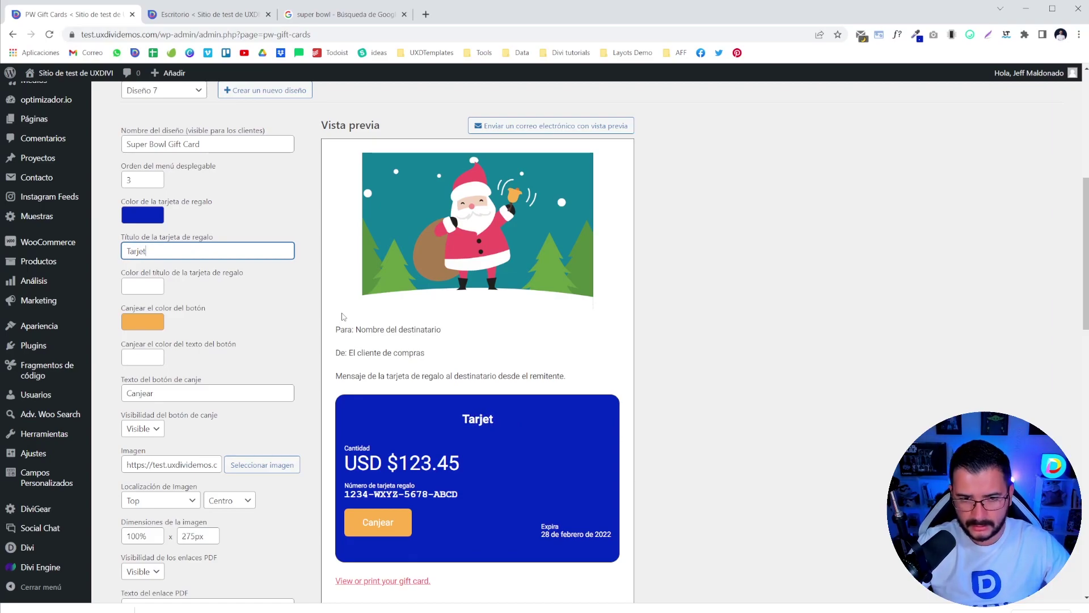
type("a de Regalo ")
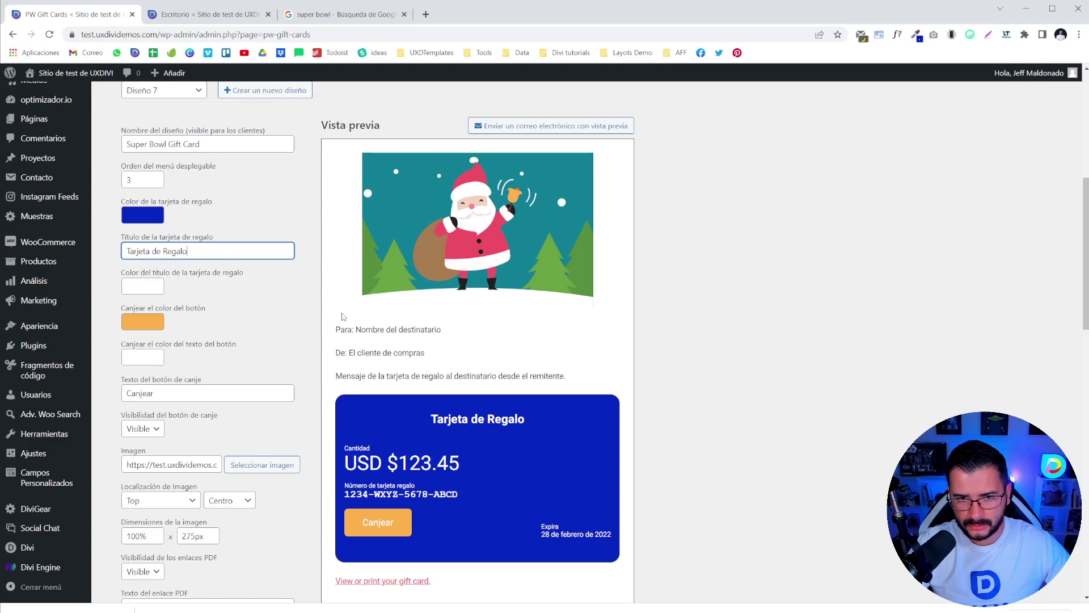
type("Super ")
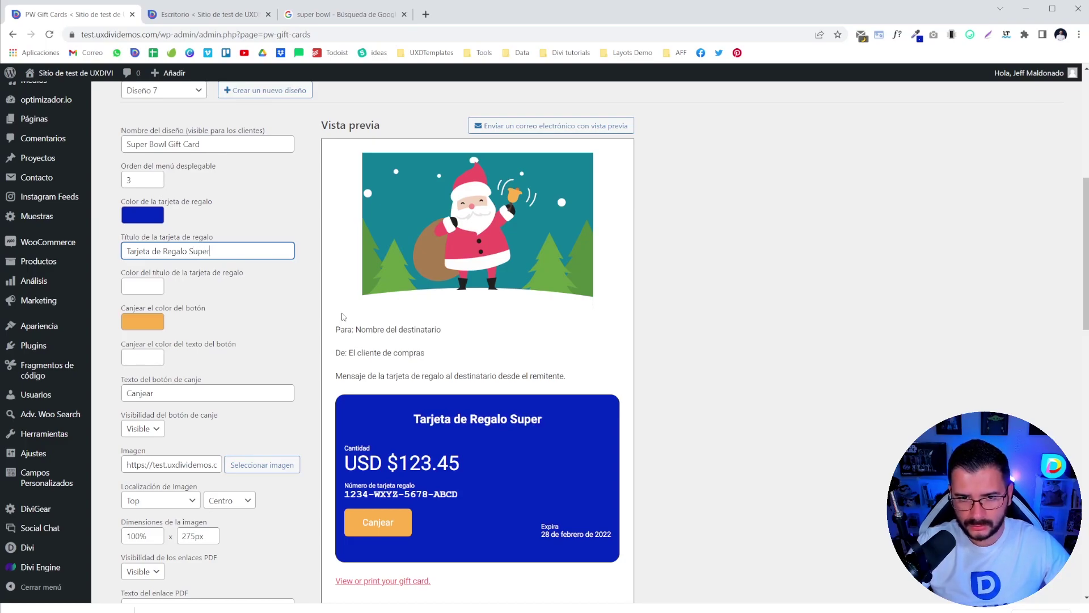
type("Bowl")
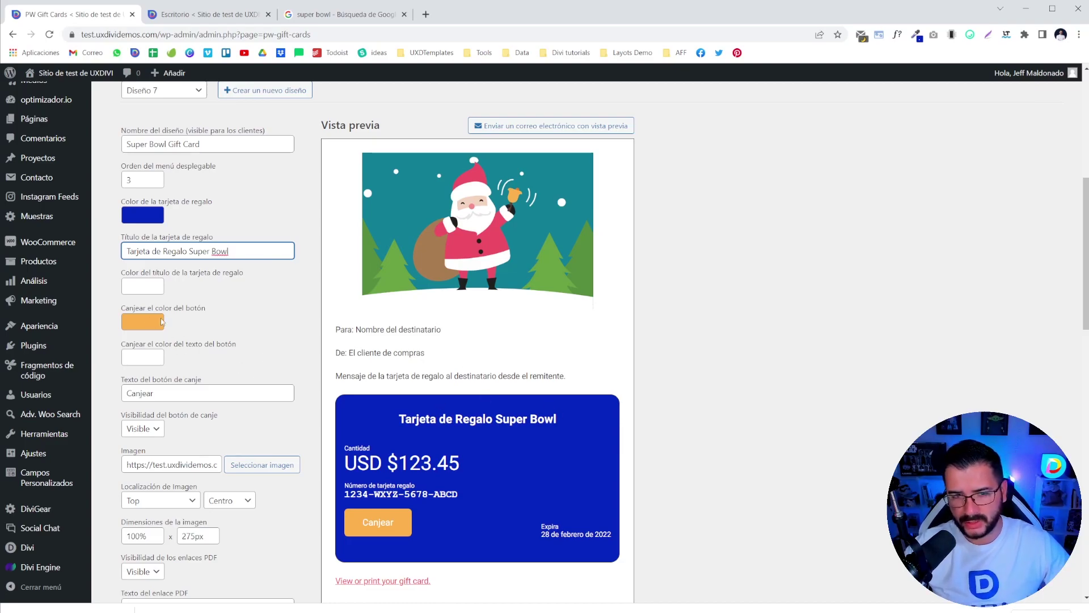
- Switch the Canjear button colour from orange to the pink preset
left_click(148, 321)
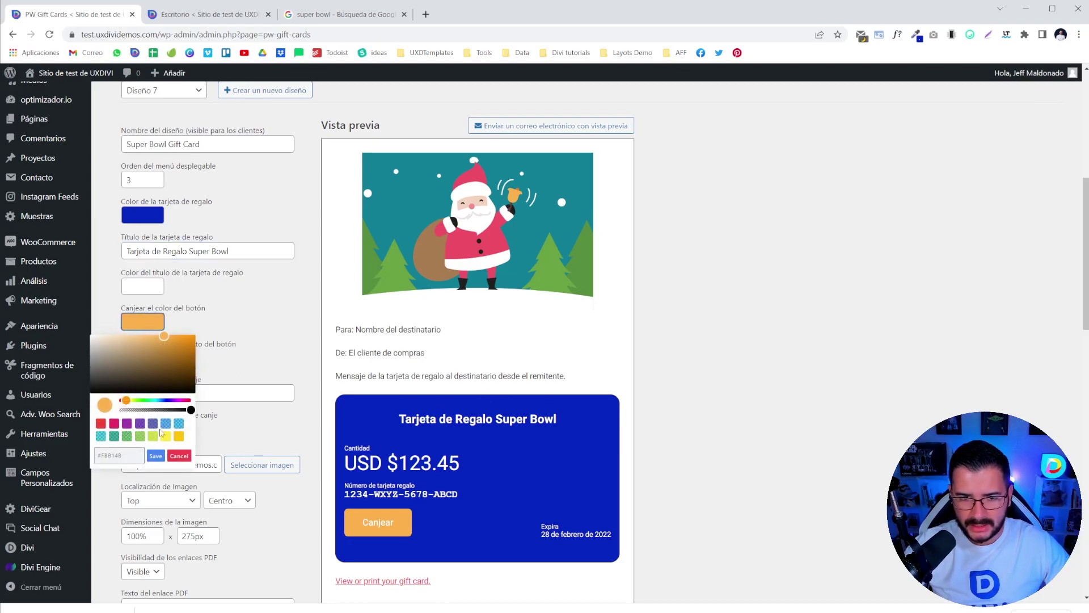
left_click_drag(112, 369, 174, 347)
left_click(114, 424)
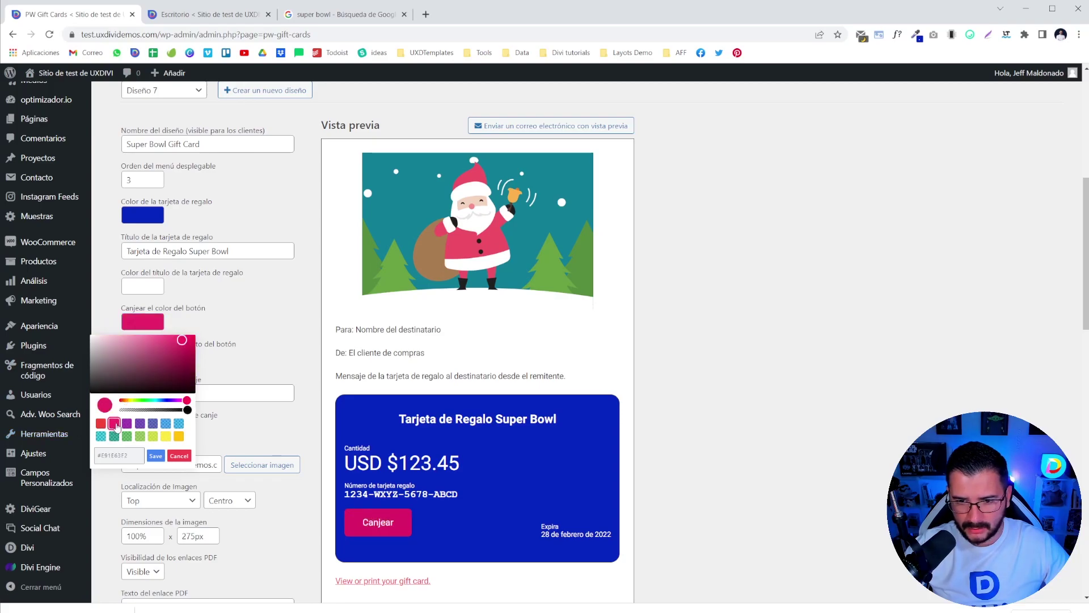
left_click(278, 299)
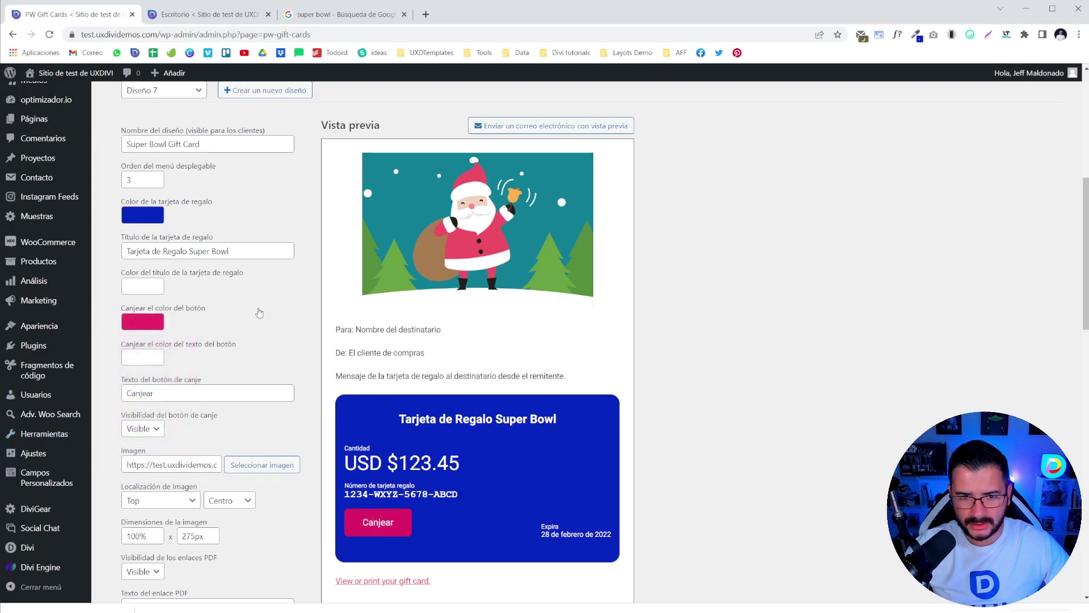
scroll(258, 314, "down", 2)
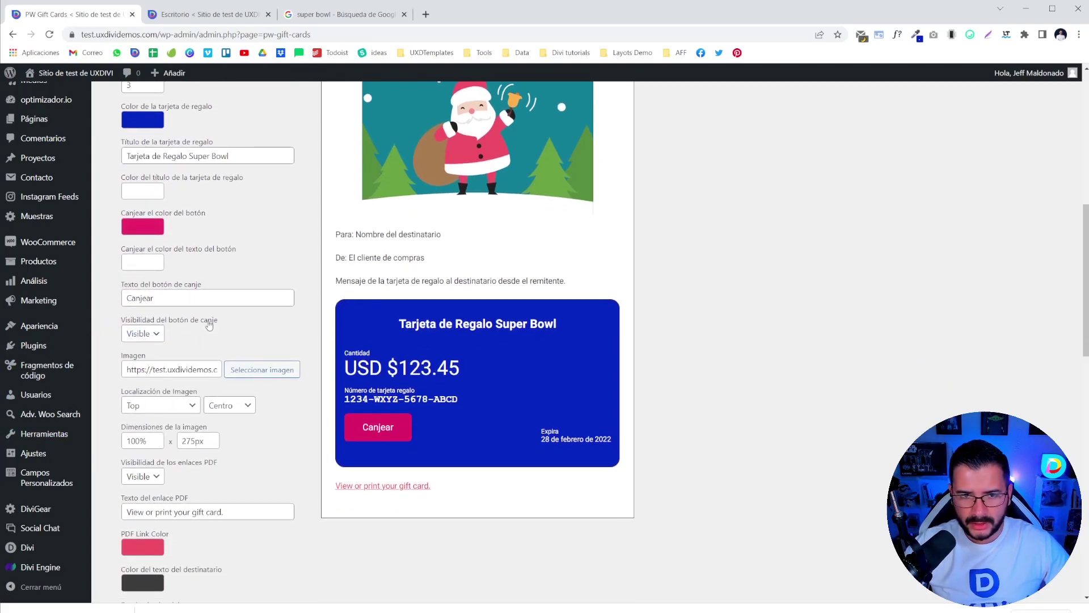
scroll(146, 290, "up", 2)
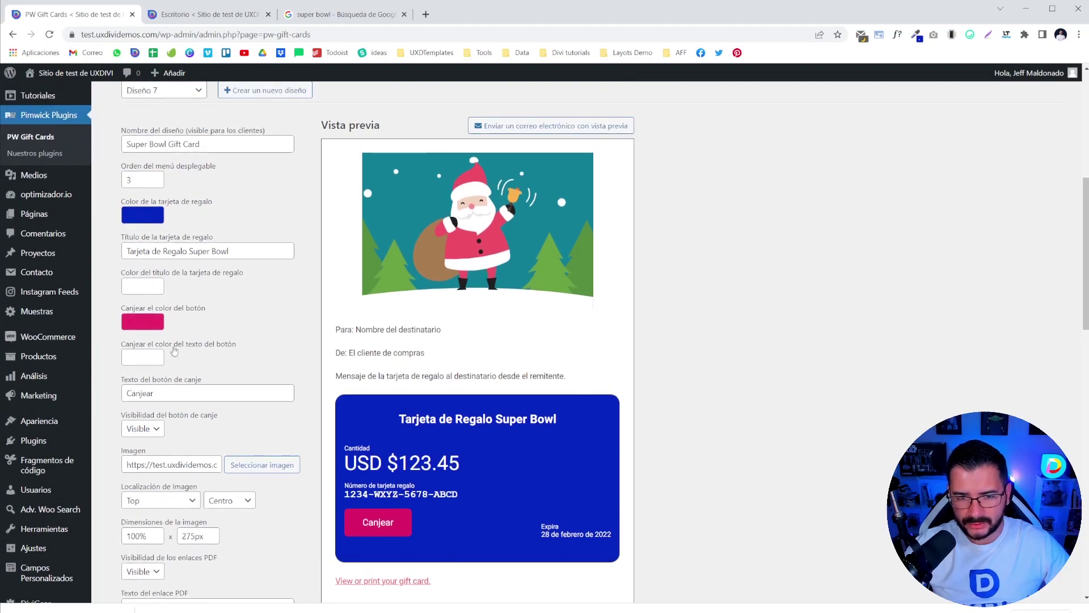
scroll(206, 419, "down", 2)
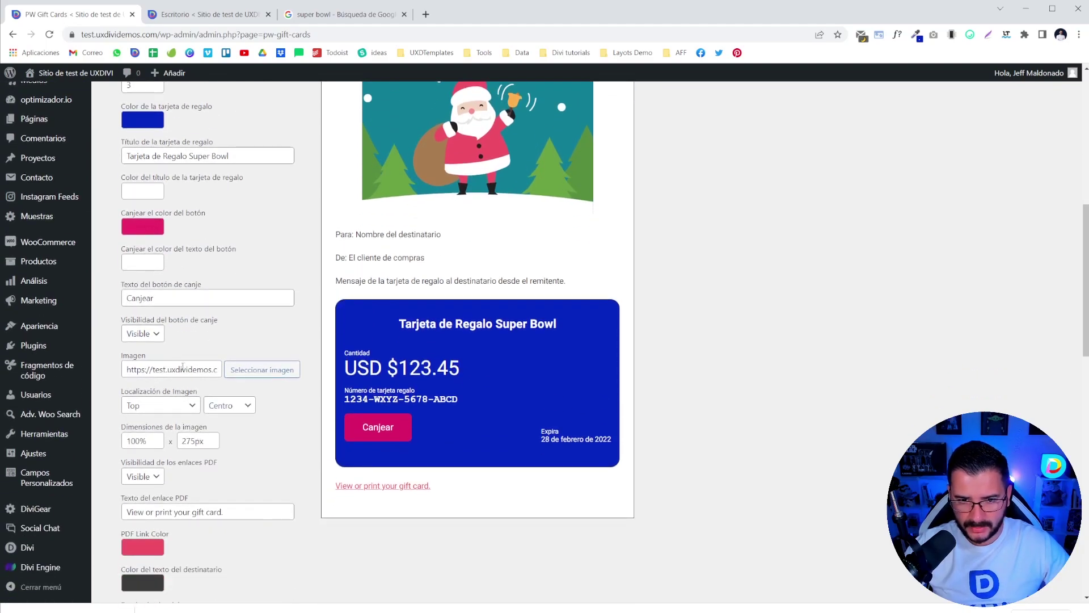
- Upload the saved halftime JPG to the media library and use it as the card image
left_click(231, 369)
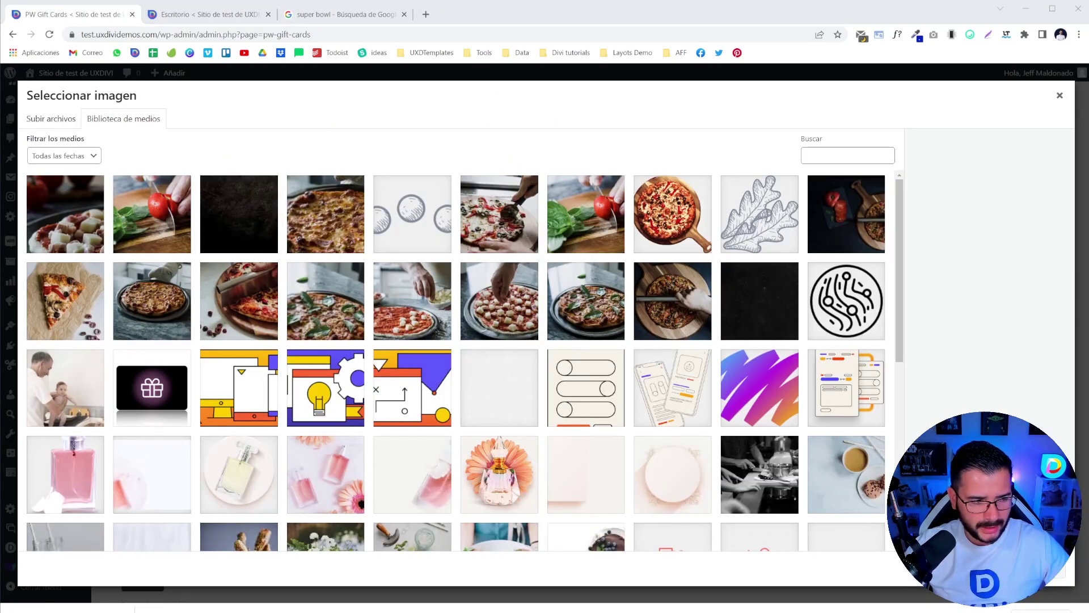
left_click_drag(17, 448, 284, 397)
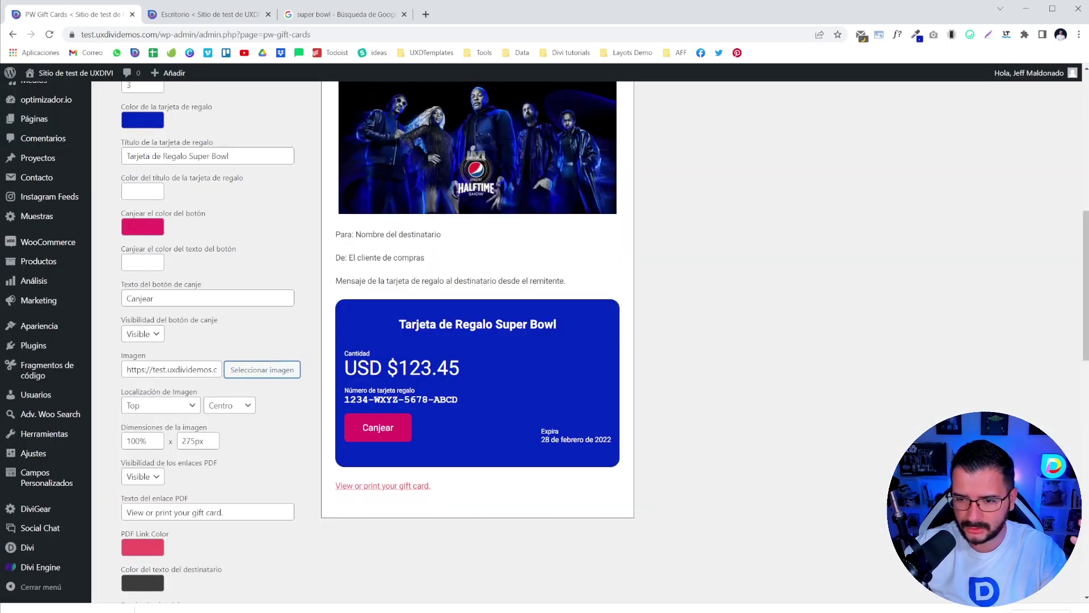
left_click(1047, 570)
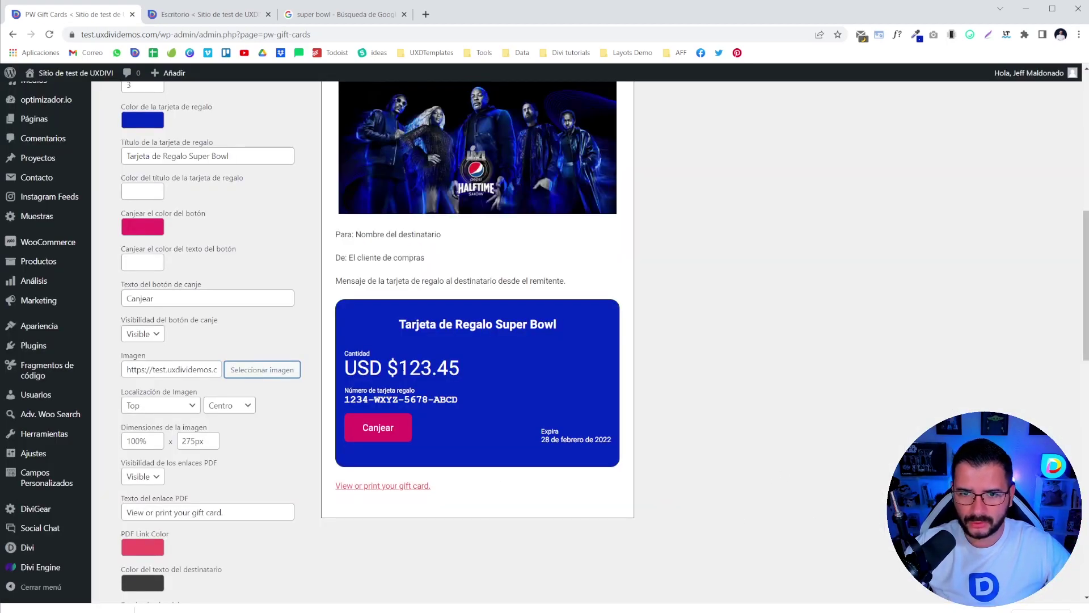
- Try the Top and Gift Card Top options for the image location
scroll(652, 343, "up", 3)
scroll(519, 350, "down", 3)
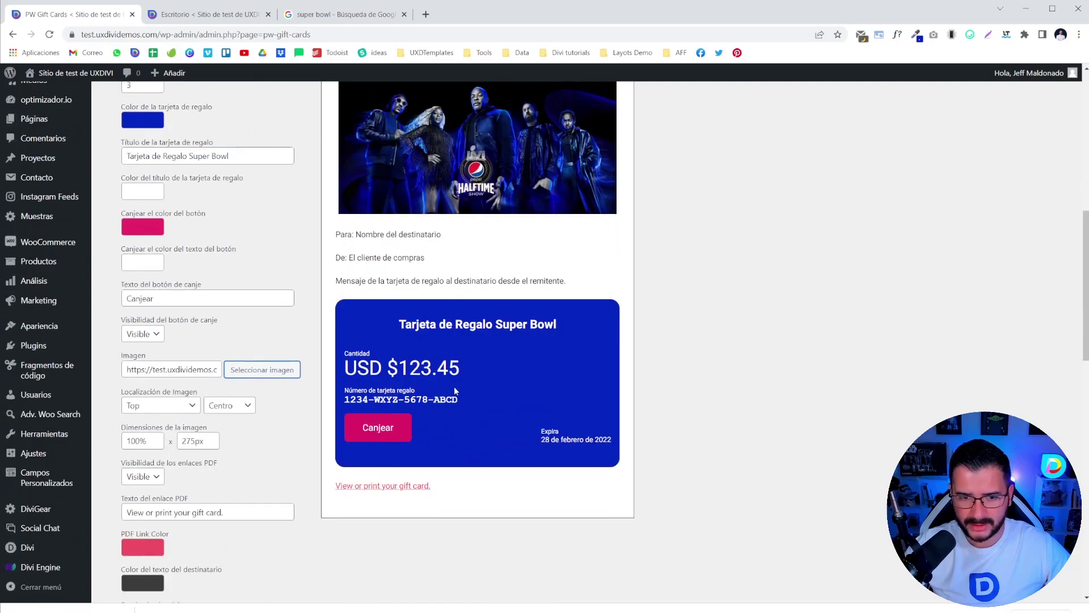
scroll(164, 409, "up", 2)
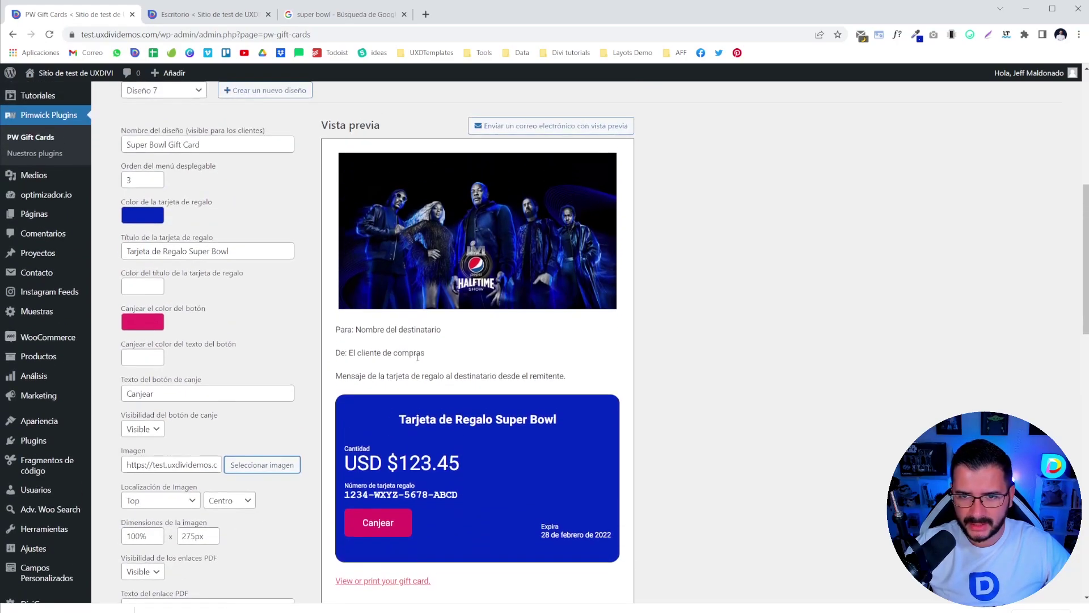
left_click(171, 501)
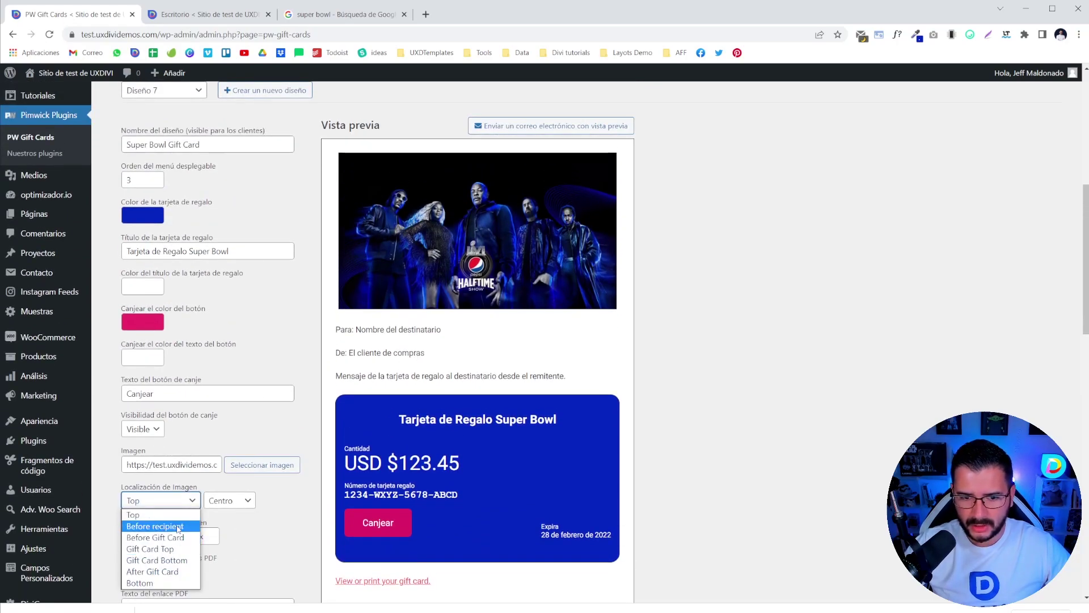
left_click(176, 522)
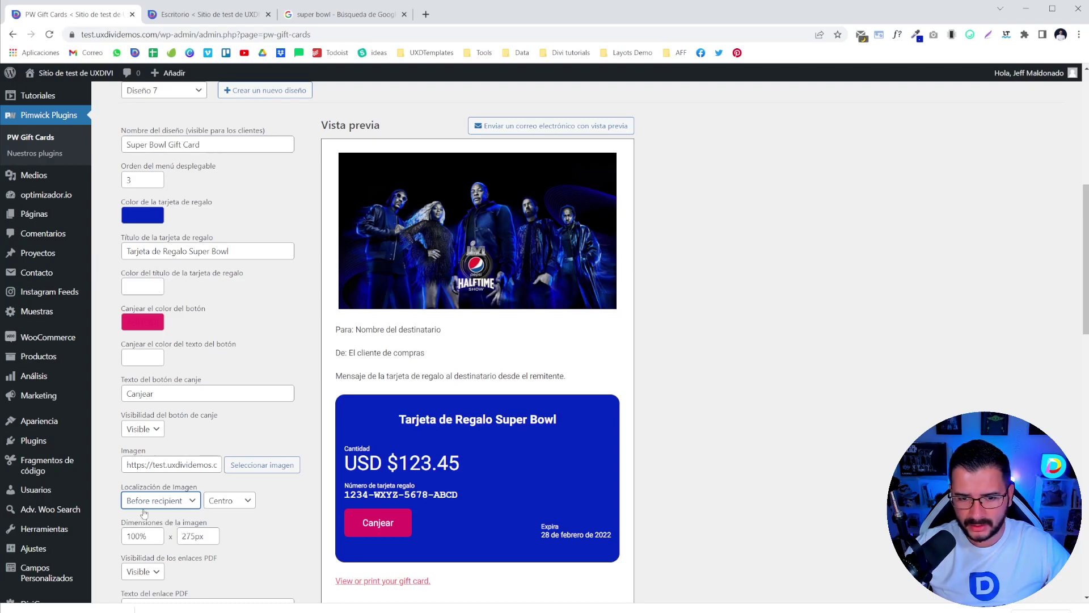
left_click(175, 502)
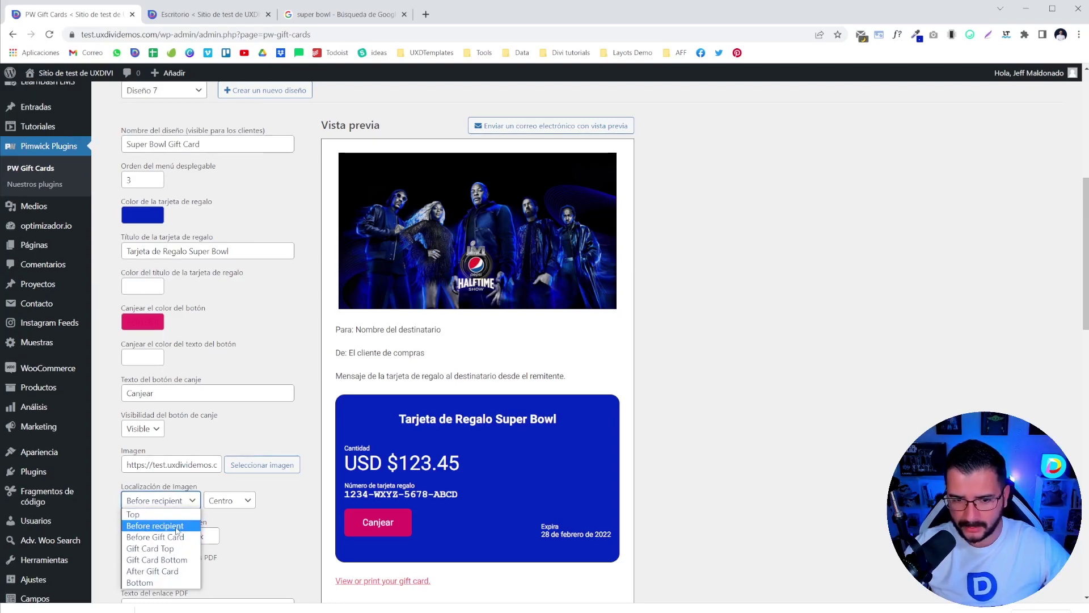
left_click(153, 549)
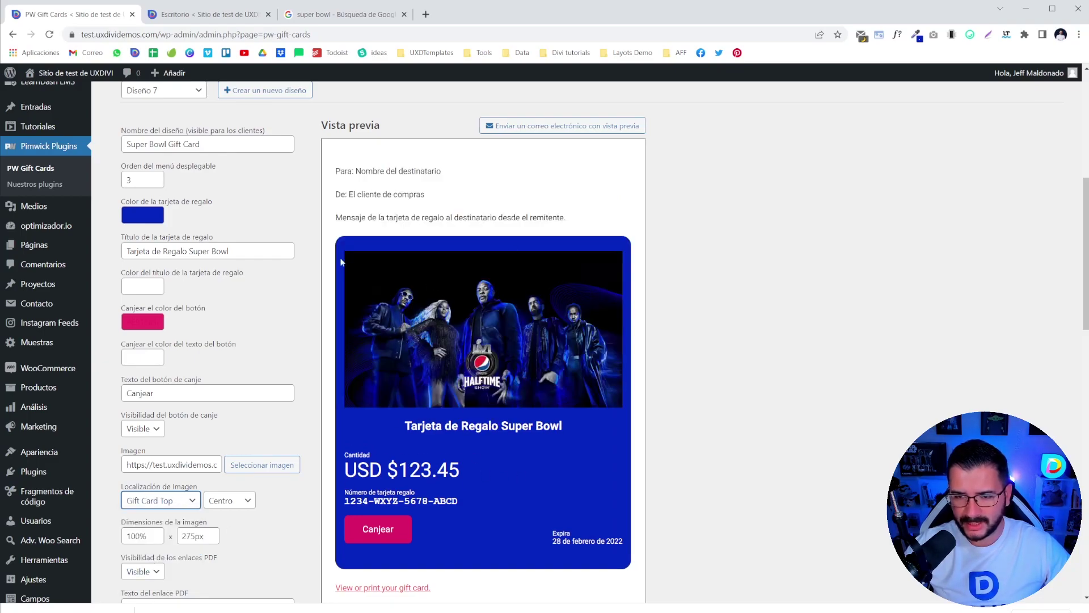
- Preview the Bottom, After Gift Card and email-bottom image positions, then pick Top
left_click(166, 502)
left_click(181, 560)
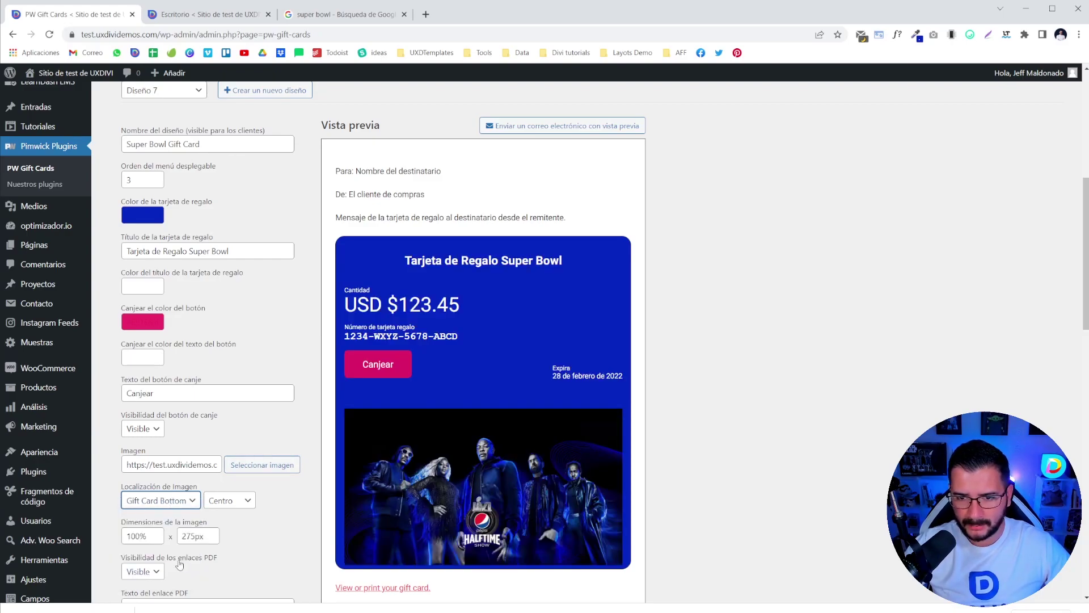
left_click(151, 506)
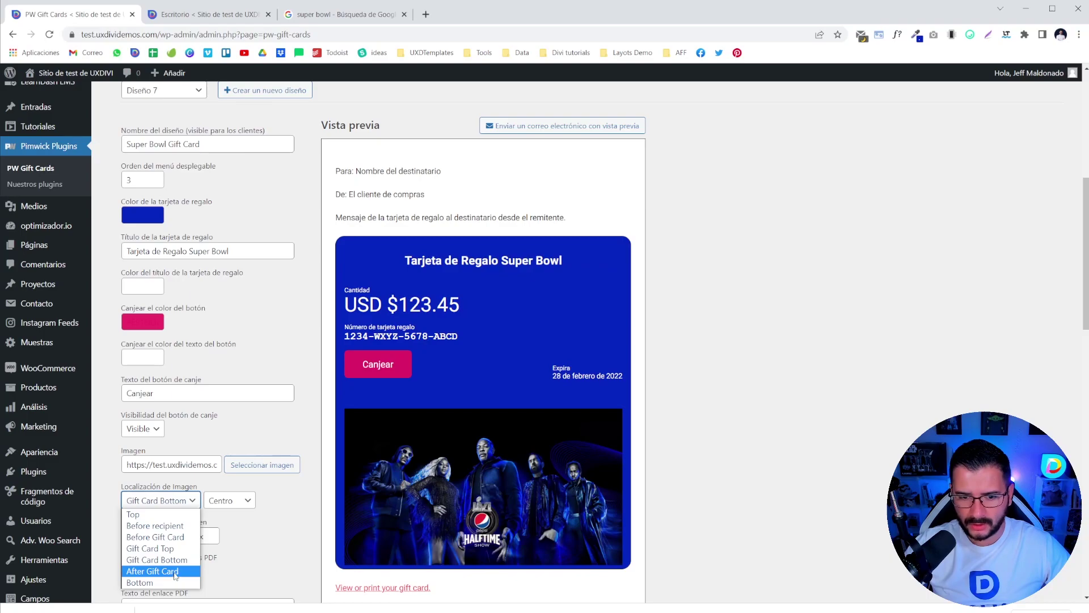
left_click(175, 572)
left_click(164, 504)
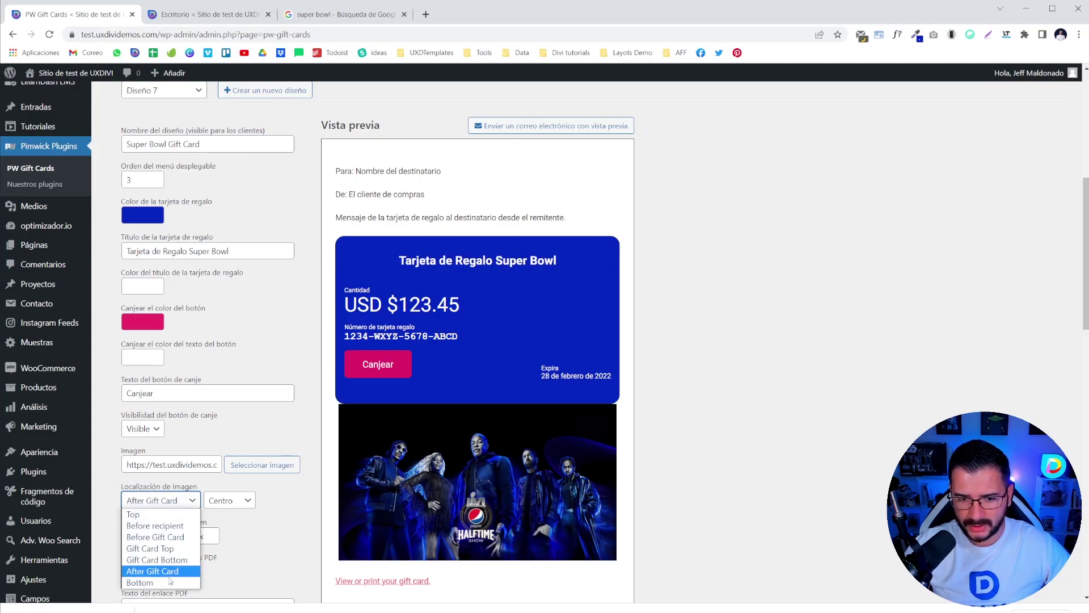
left_click(165, 585)
left_click(142, 504)
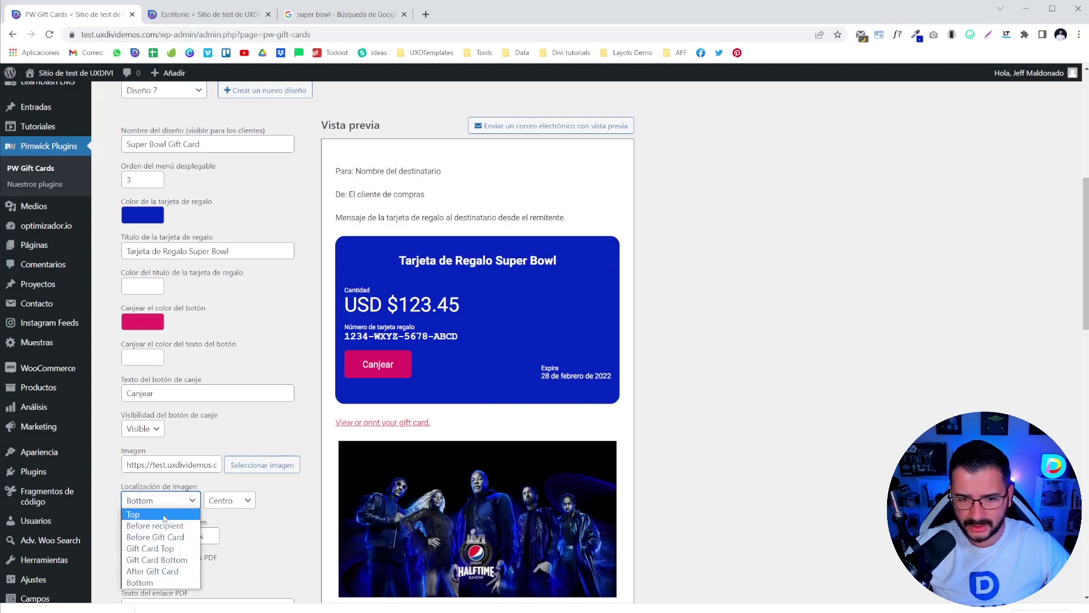
left_click(164, 517)
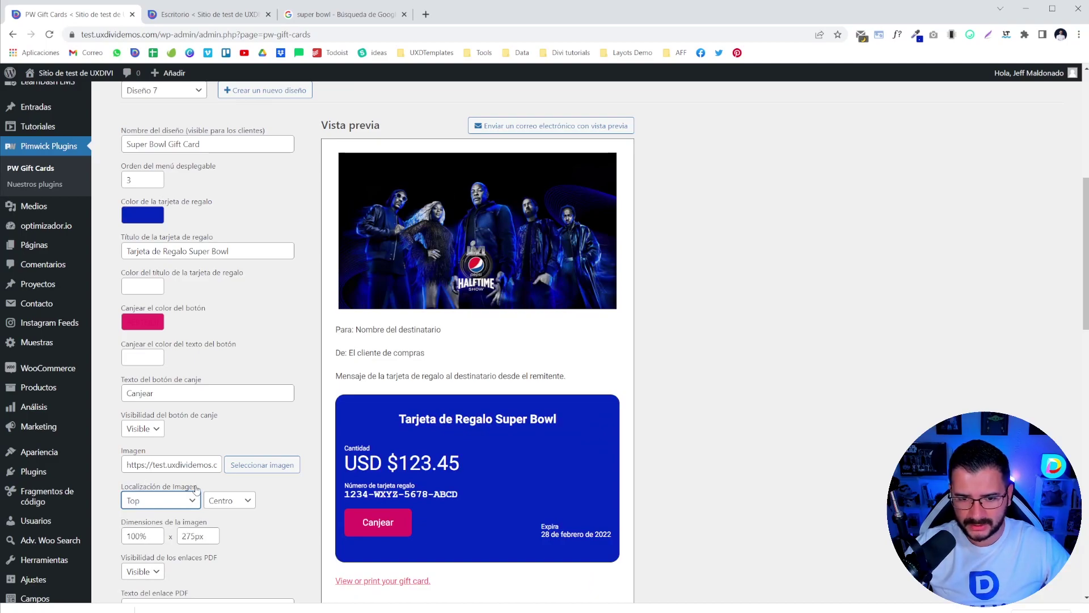
- Try an 80px × 80px image size
scroll(196, 490, "down", 2)
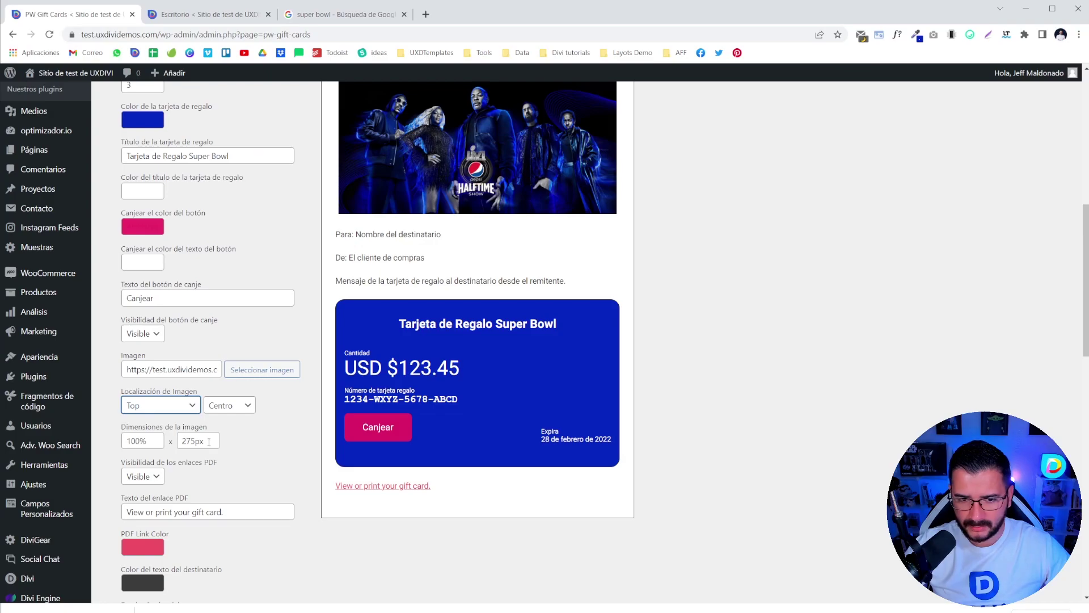
left_click_drag(209, 443, 165, 444)
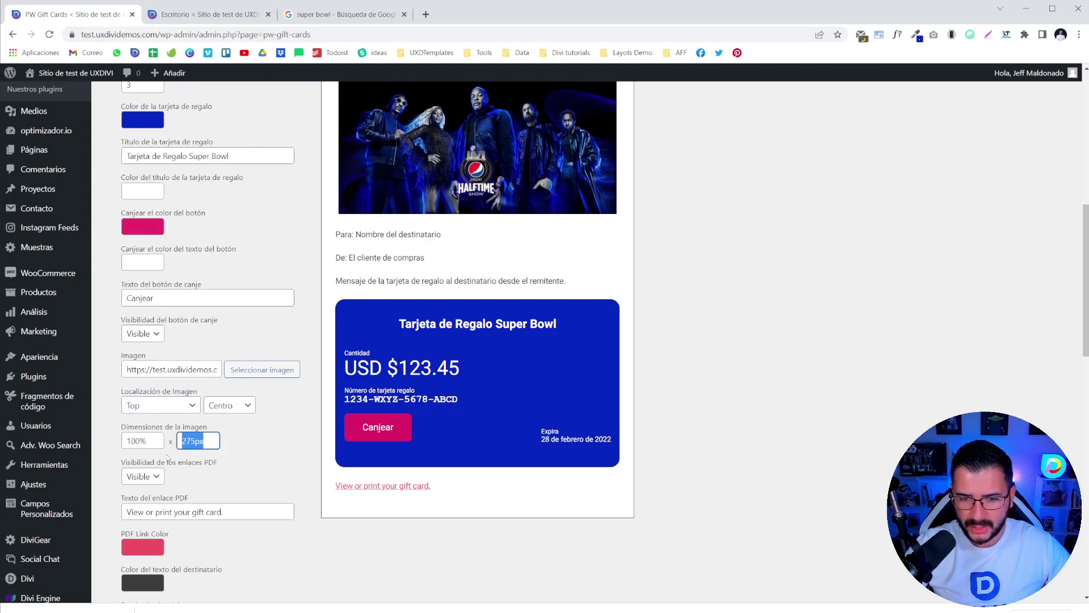
left_click(197, 447)
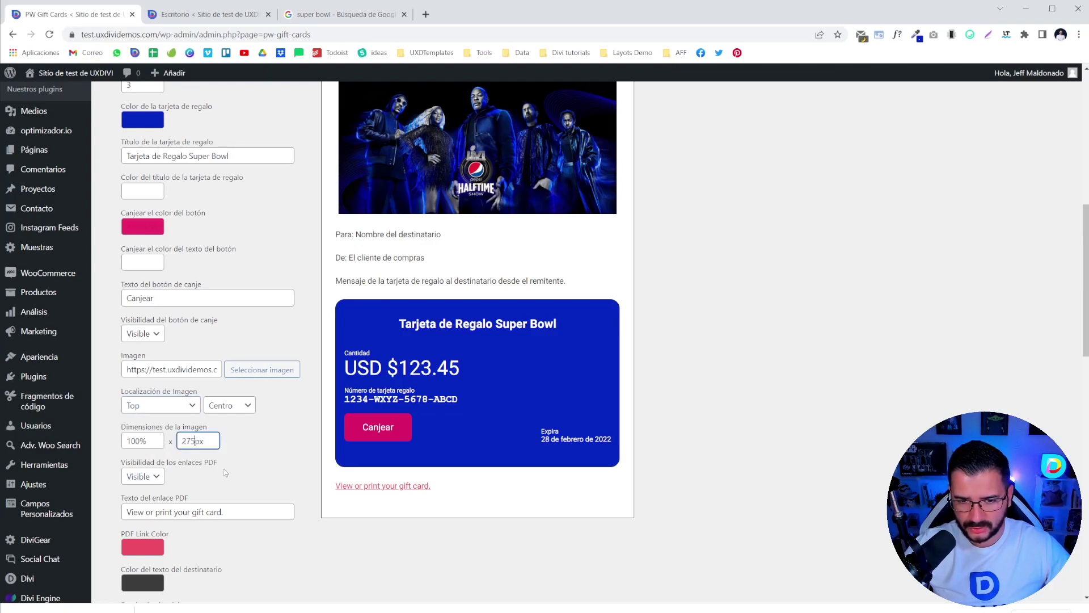
left_click_drag(147, 441, 119, 442)
type("80")
key("Tab")
type("80")
left_click(142, 447)
type("px")
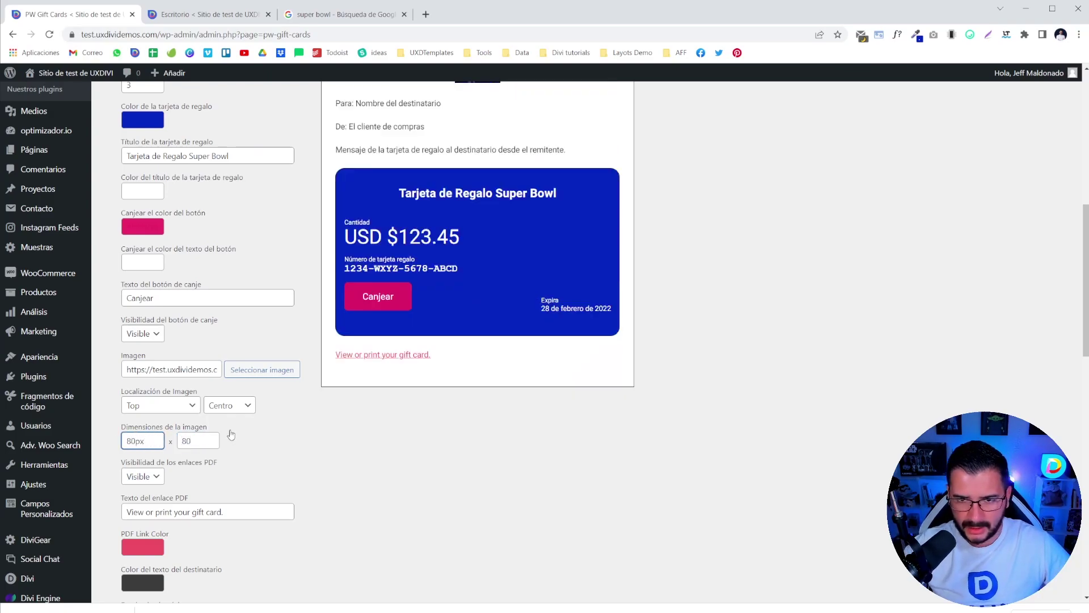
left_click(208, 444)
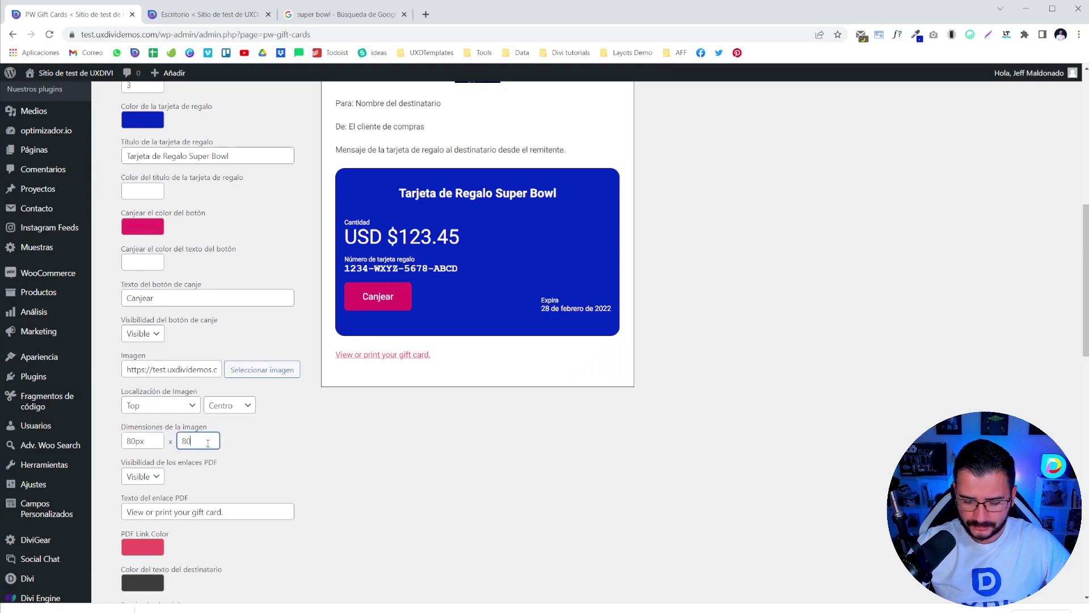
- Try image heights of 300px and then 500px
scroll(604, 273, "up", 3)
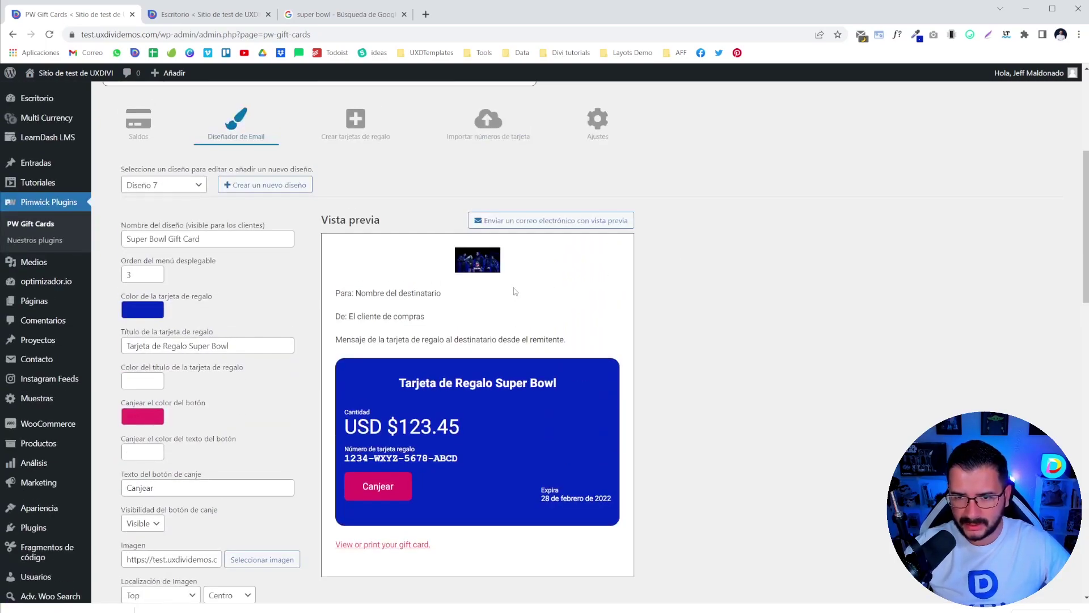
scroll(511, 293, "down", 3)
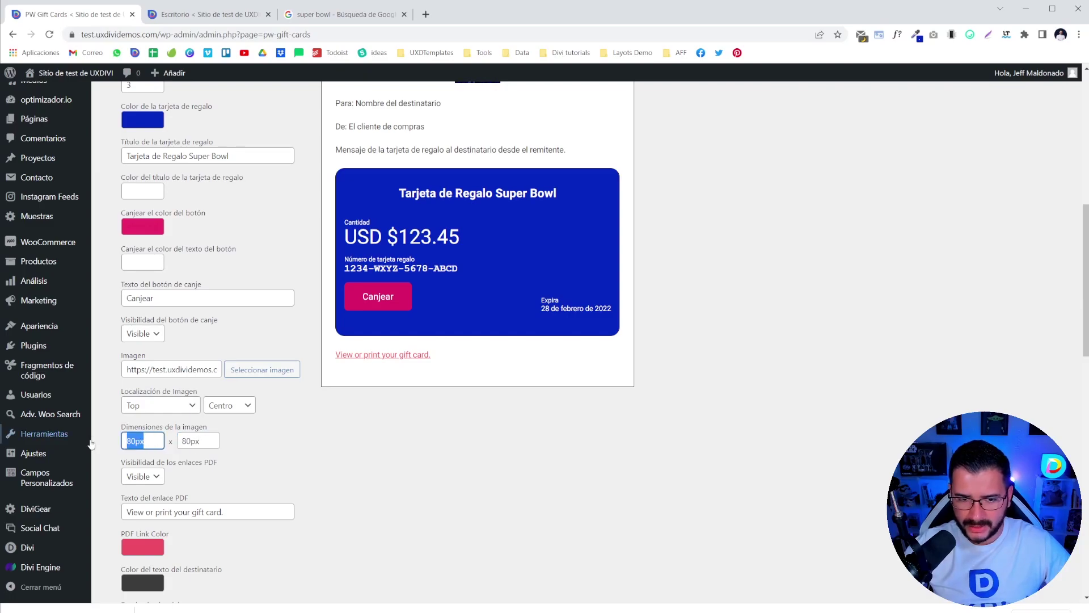
mouse_move(57, 434)
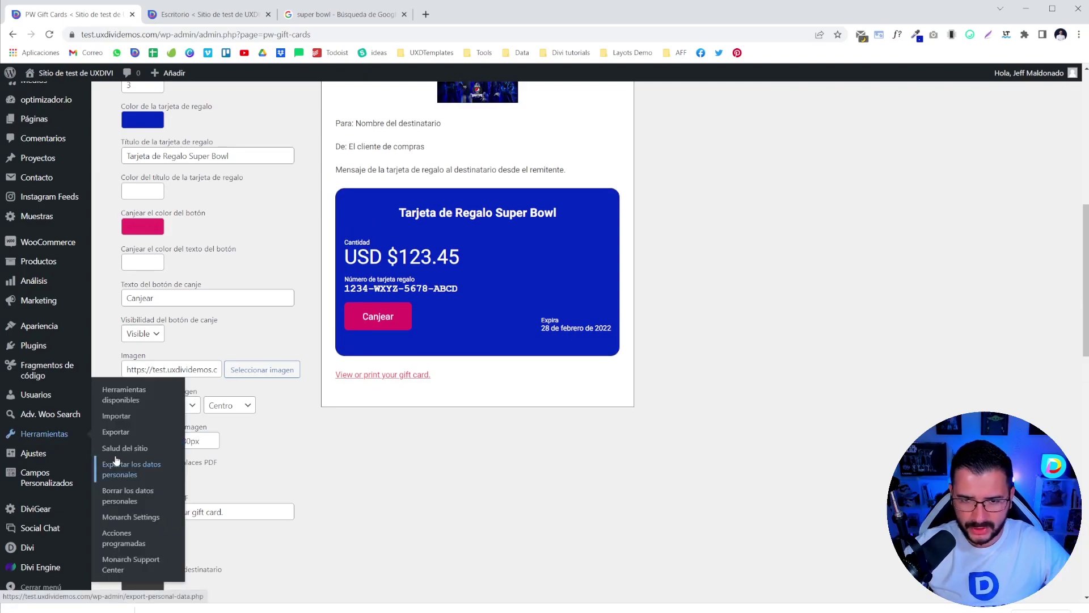
scroll(170, 499, "up", 2)
left_click(190, 536)
double_click(189, 536)
type("300px")
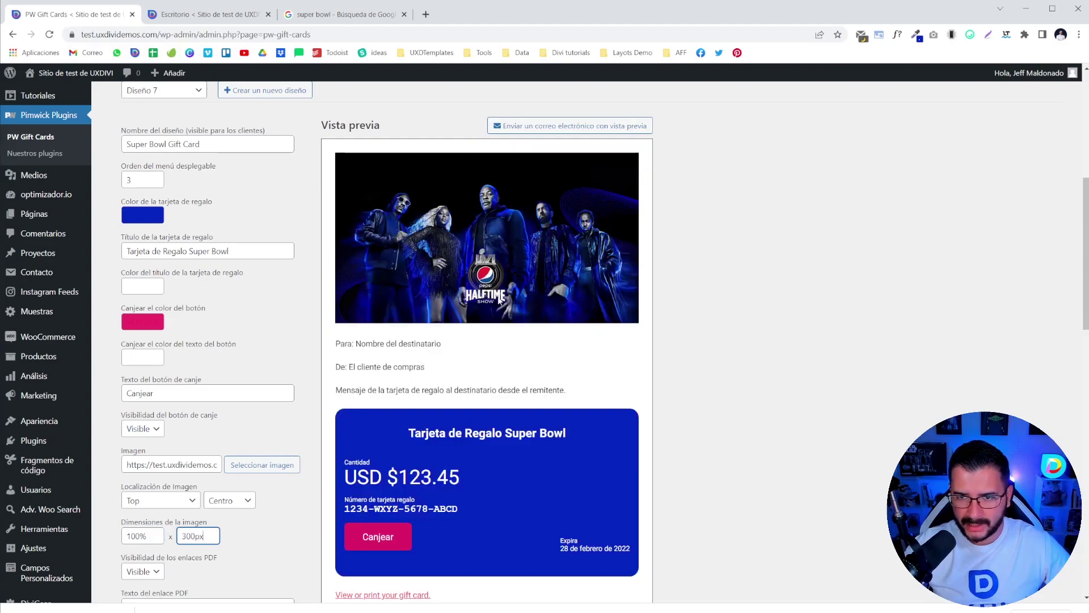
scroll(178, 491, "down", 2)
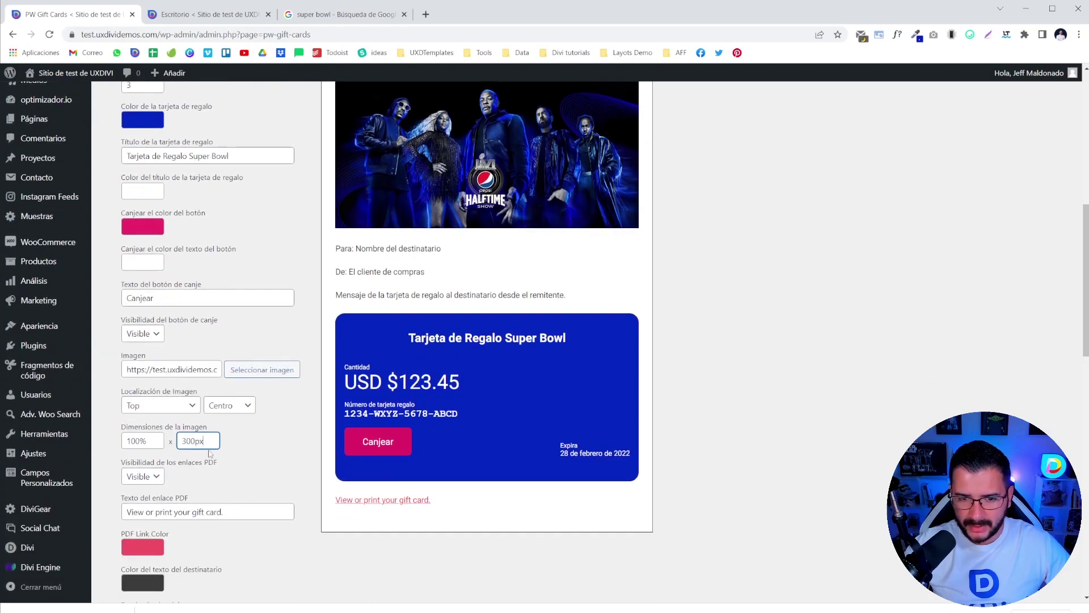
scroll(342, 213, "up", 4)
scroll(376, 401, "down", 3)
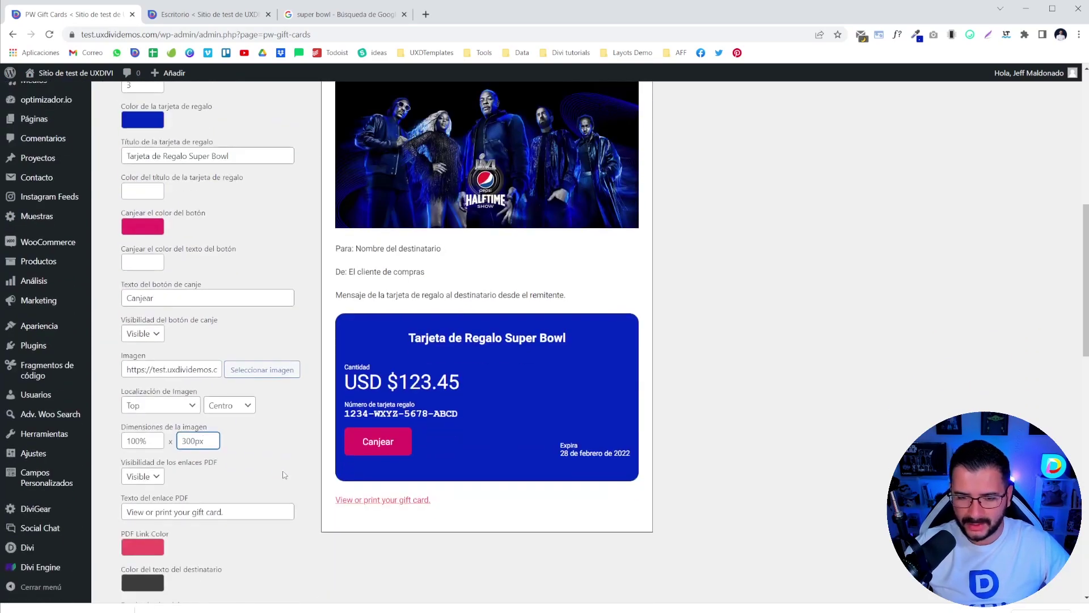
scroll(394, 275, "up", 1)
scroll(409, 321, "down", 2)
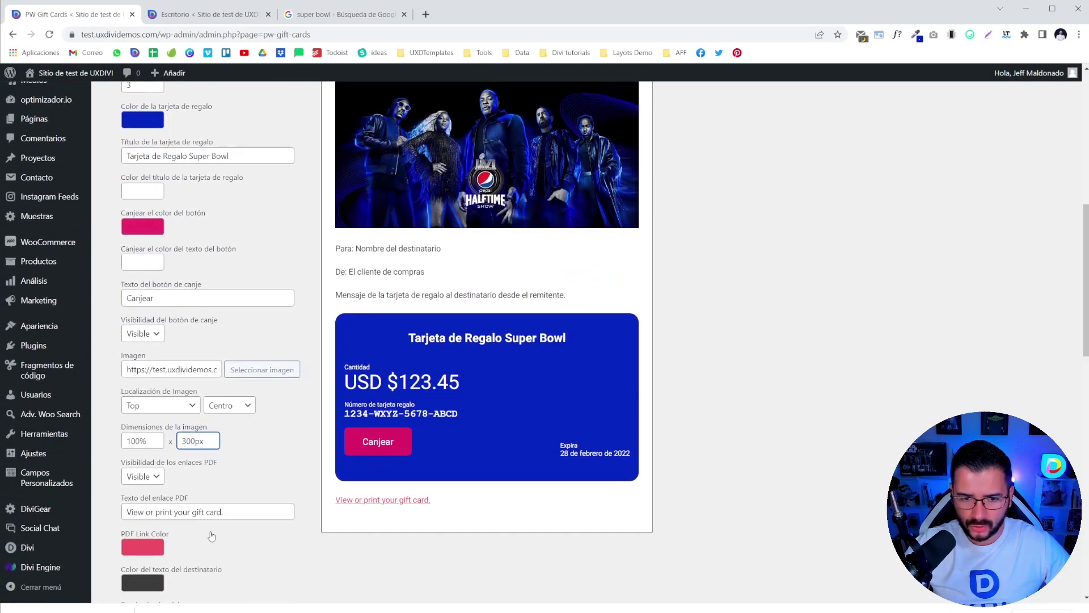
left_click_drag(210, 442, 180, 442)
type("5")
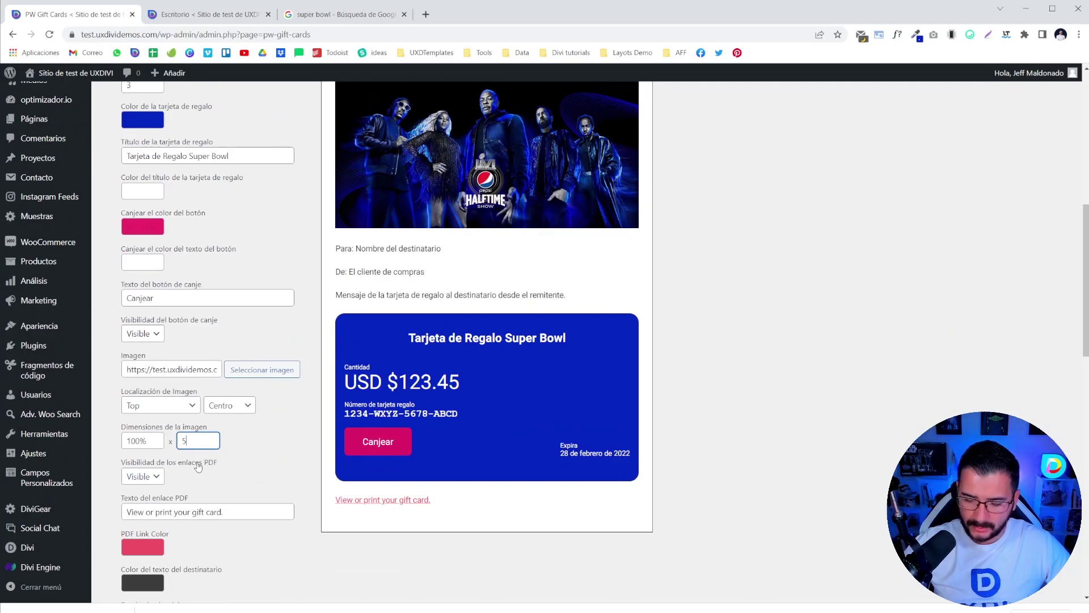
type("00px")
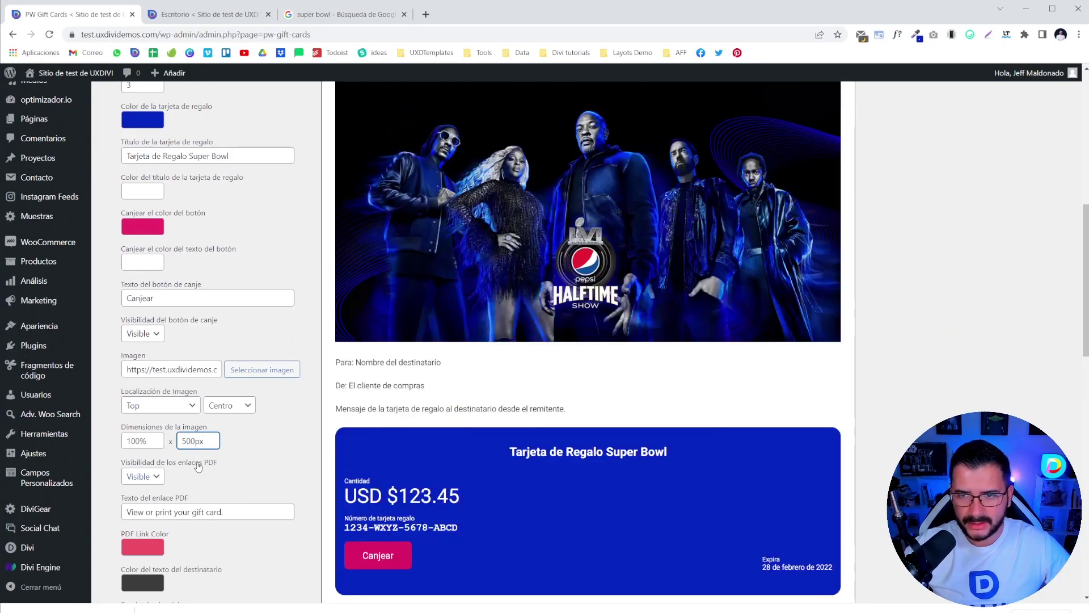
- Settle on a 380px image height for a 100% × 380px picture
scroll(465, 448, "up", 2)
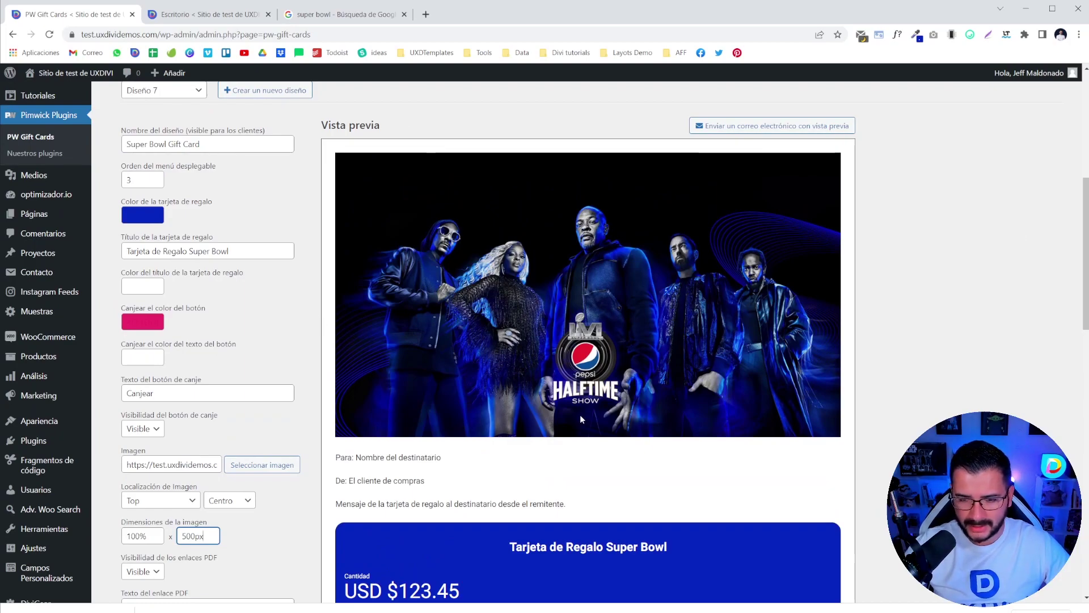
scroll(673, 390, "down", 3)
scroll(518, 401, "up", 2)
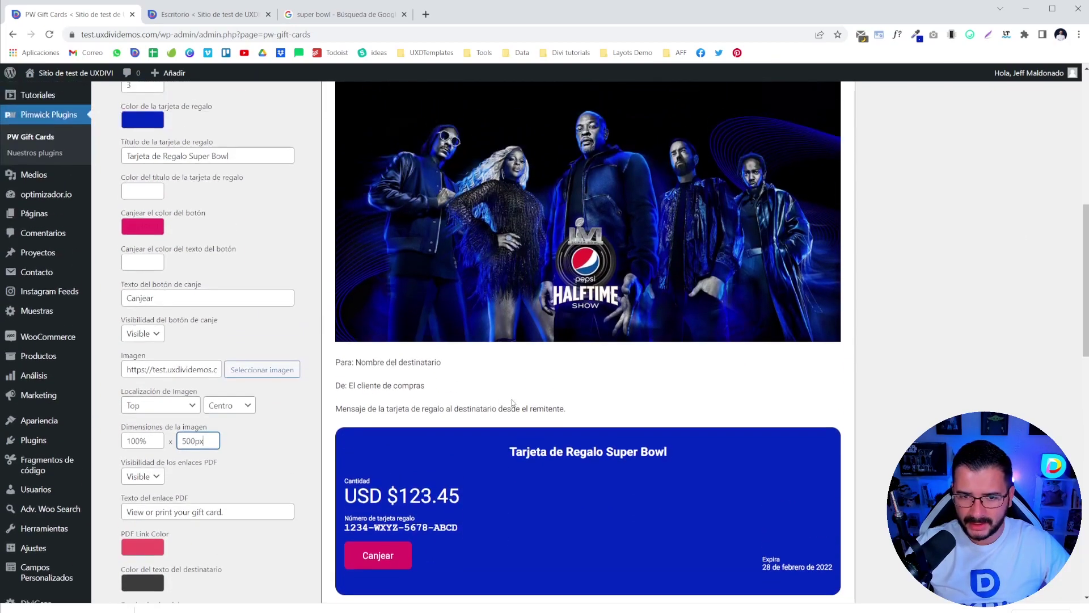
left_click_drag(196, 441, 181, 441)
type("380")
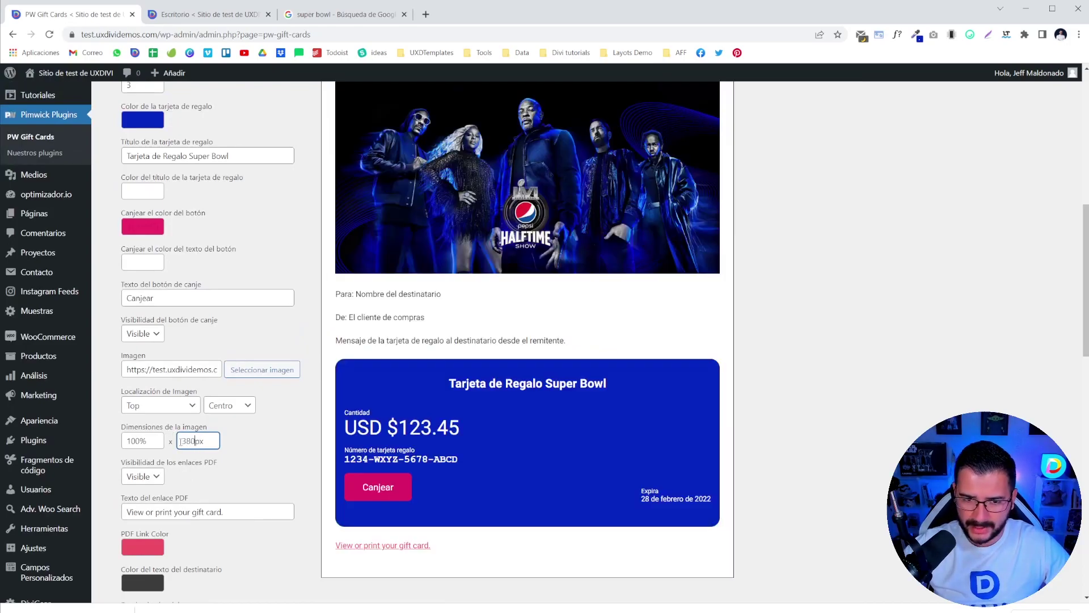
left_click(223, 477)
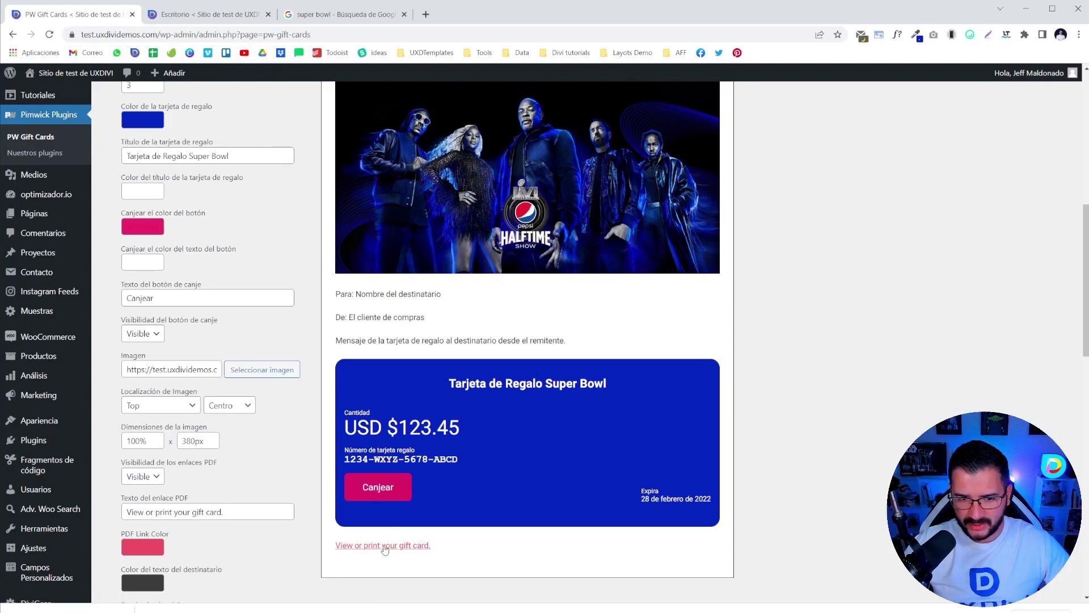
scroll(395, 553, "down", 2)
scroll(205, 330, "up", 4)
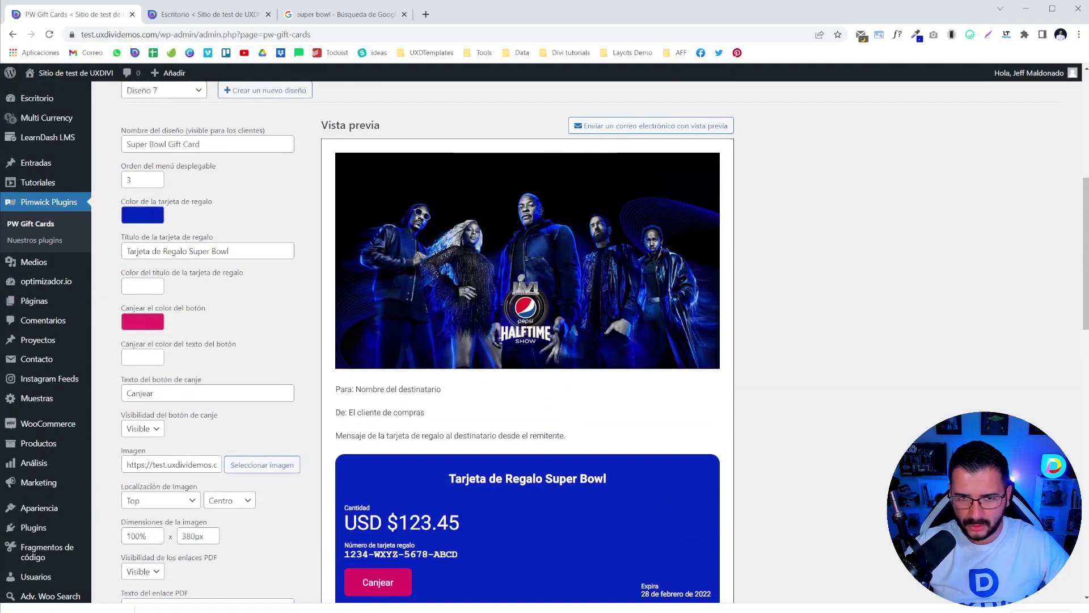
- Copy the card's blue hex code from the gift card colour picker
left_click(142, 214)
triple_click(118, 349)
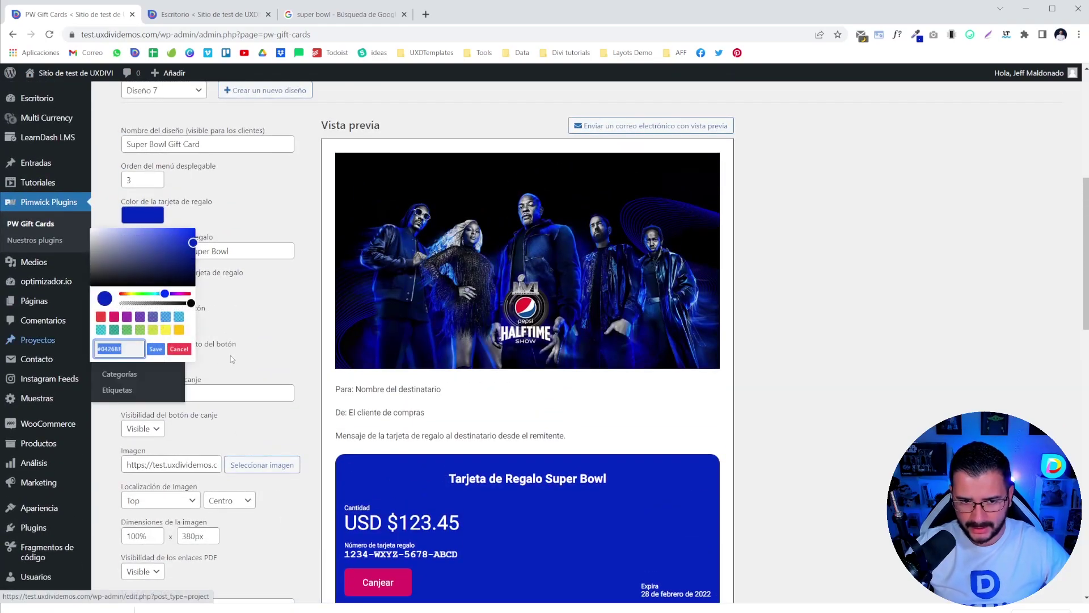
key("Left")
left_click(282, 349)
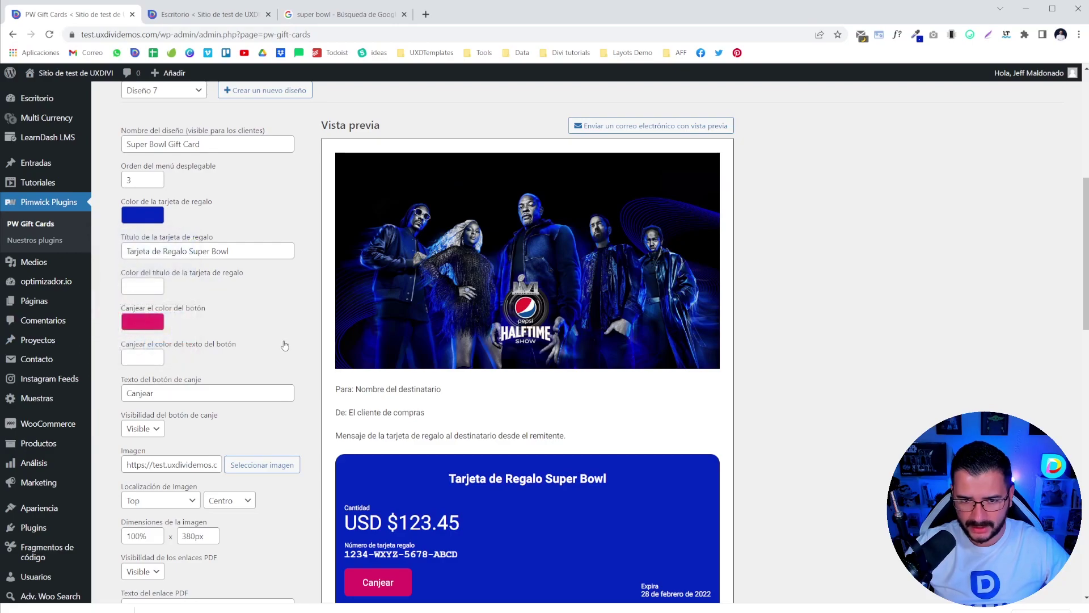
scroll(283, 368, "down", 7)
- Paste that blue into the PDF Link Color field and save it
left_click(143, 262)
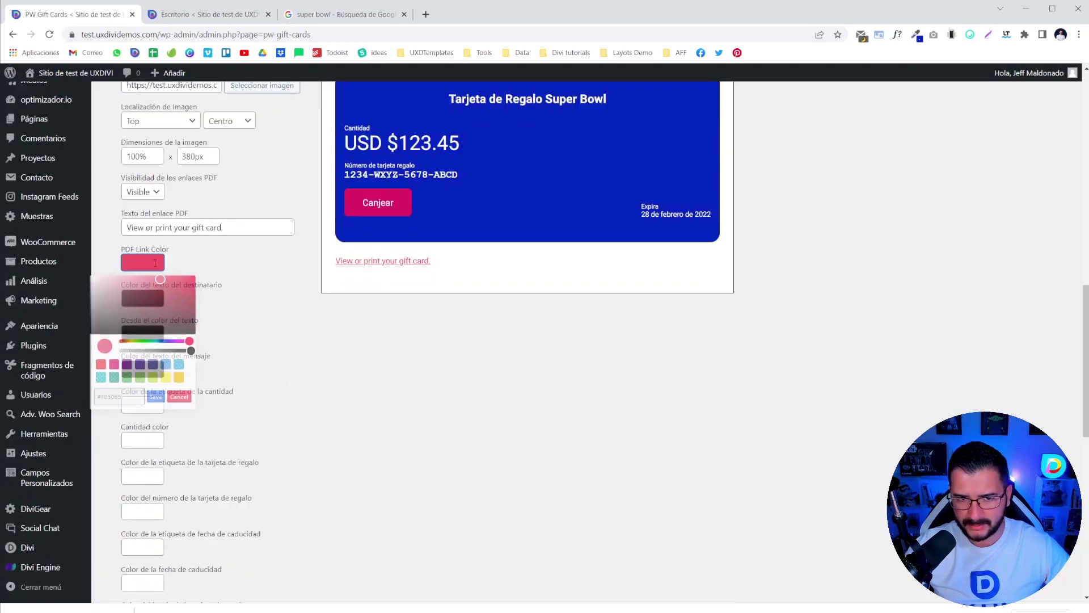
left_click(129, 396)
key("ctrl+a")
key("ctrl+v")
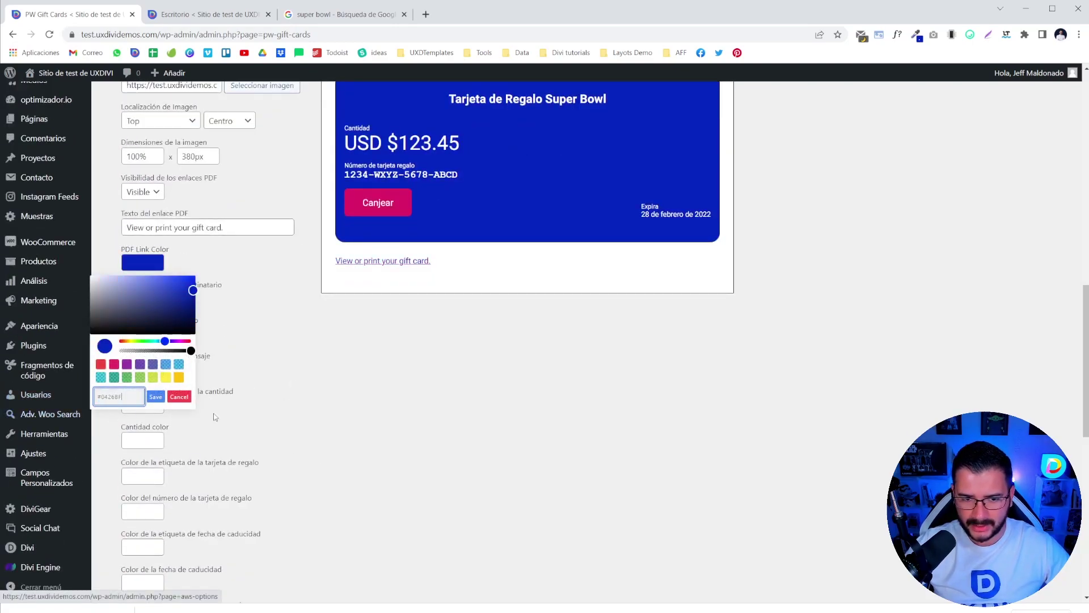
left_click(312, 408)
scroll(312, 409, "up", 2)
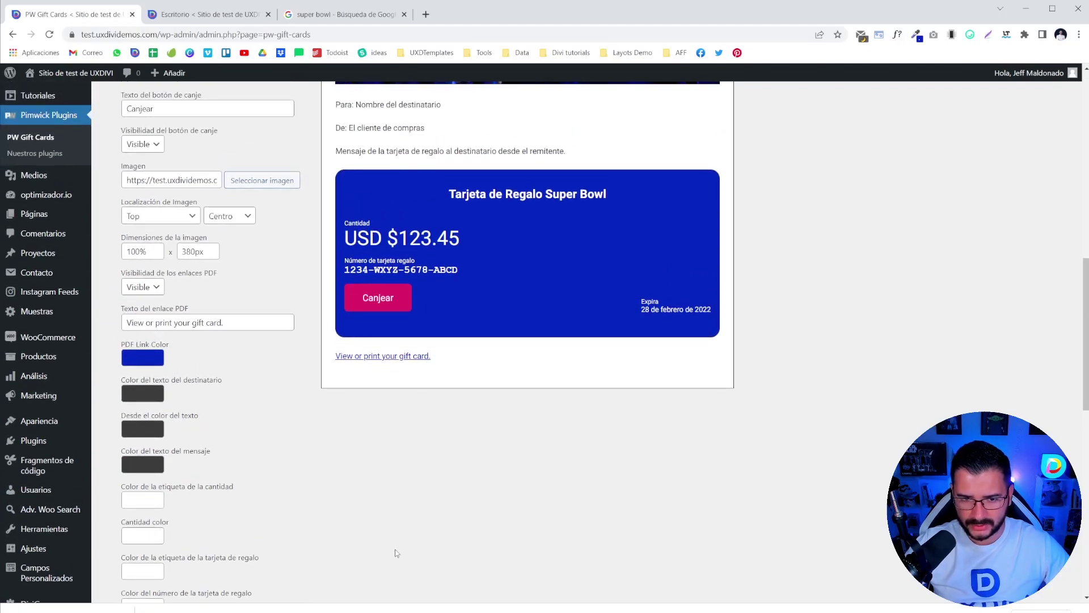
- Review the finished Super Bowl card preview, then switch to the Escritorio dashboard tab
scroll(188, 470, "down", 5)
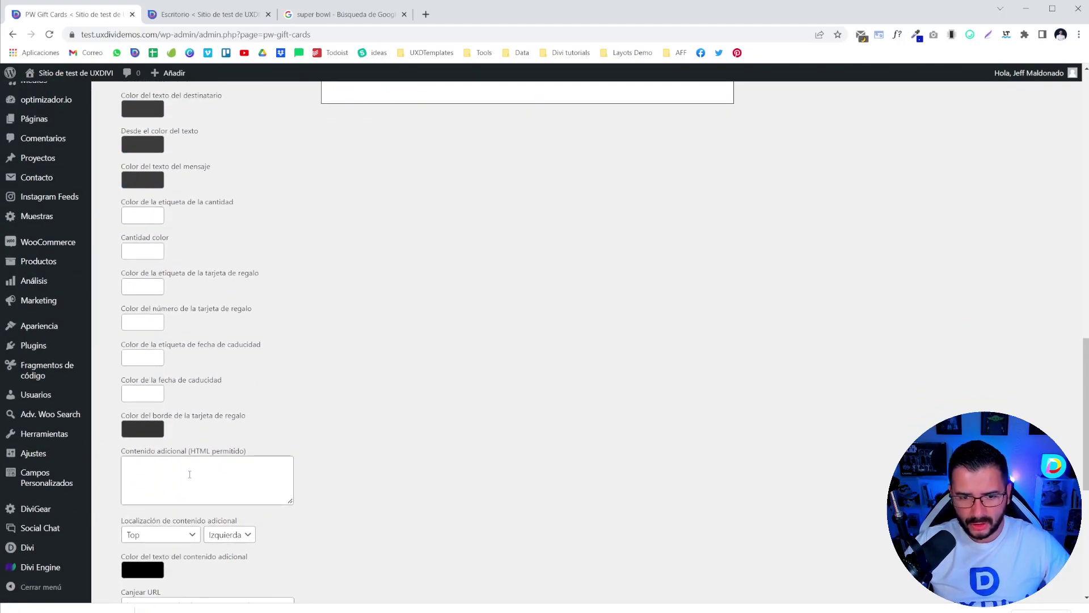
scroll(190, 476, "up", 15)
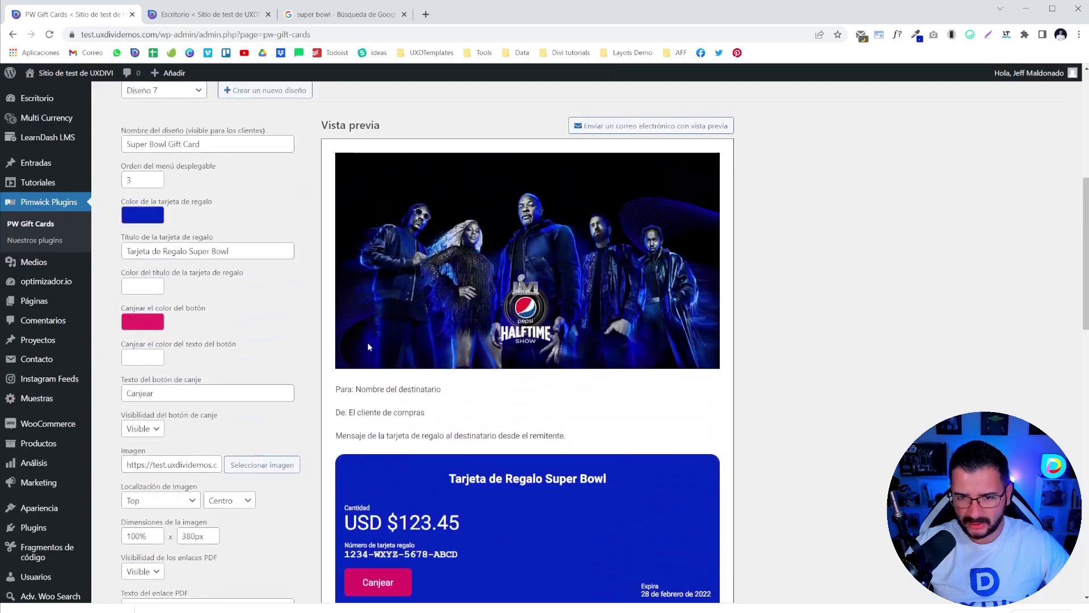
scroll(206, 473, "down", 12)
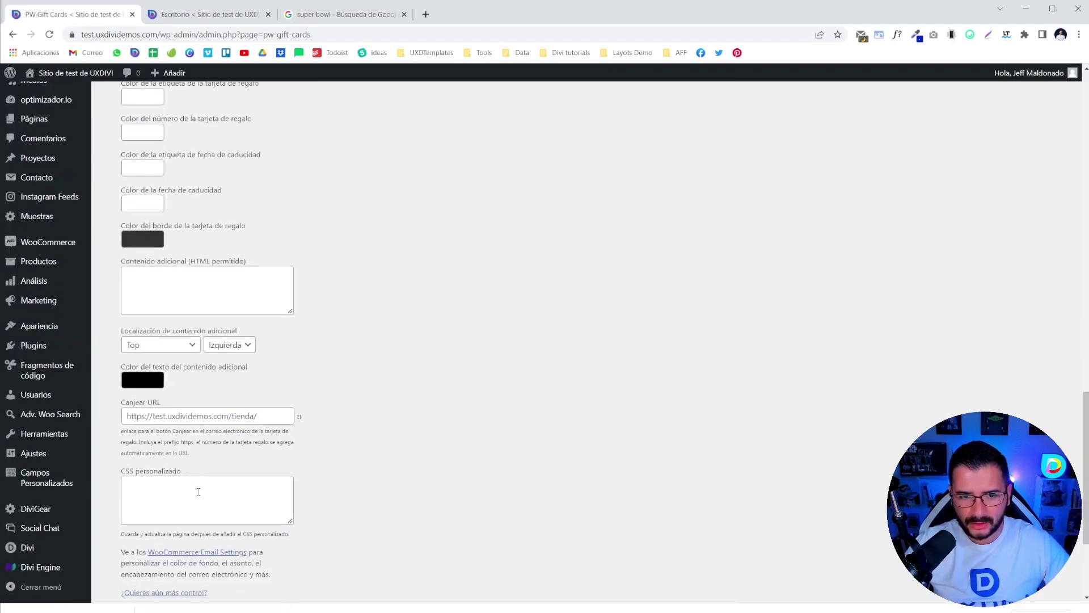
scroll(263, 401, "up", 2)
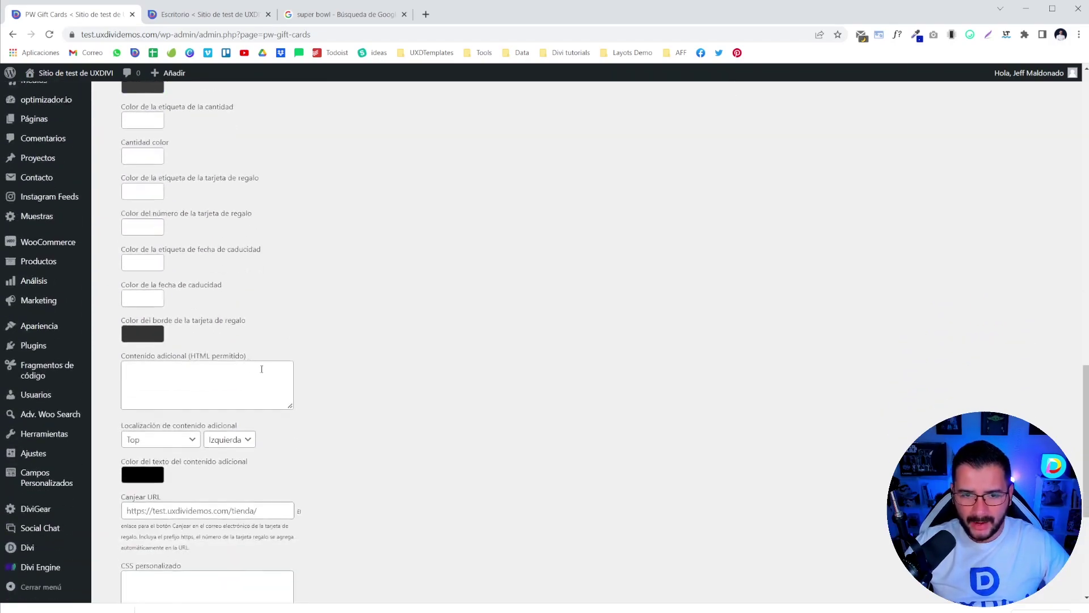
scroll(170, 404, "down", 2)
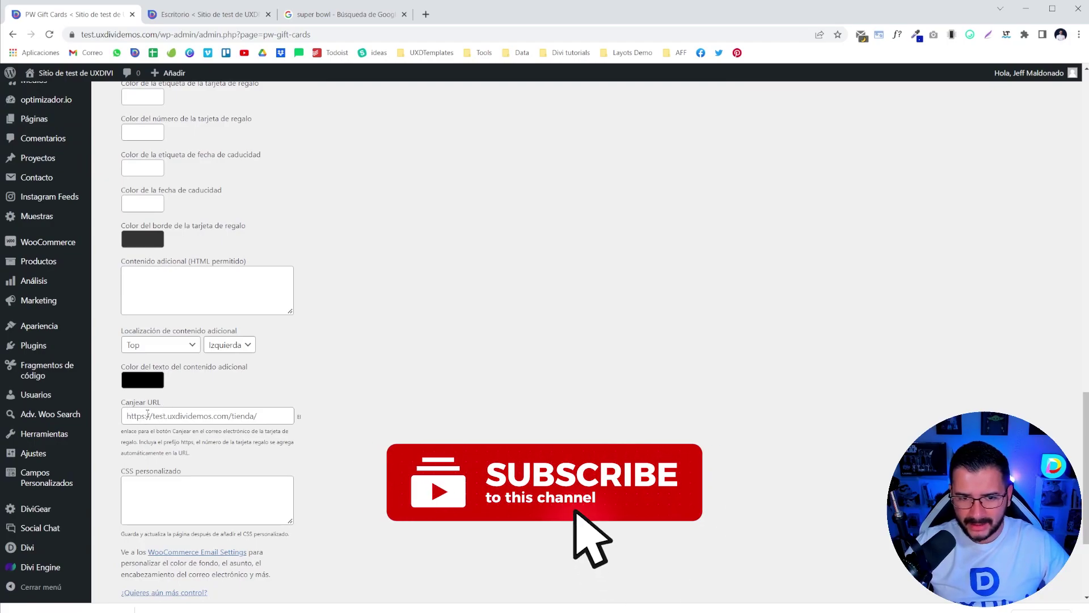
scroll(459, 417, "up", 8)
scroll(463, 423, "up", 7)
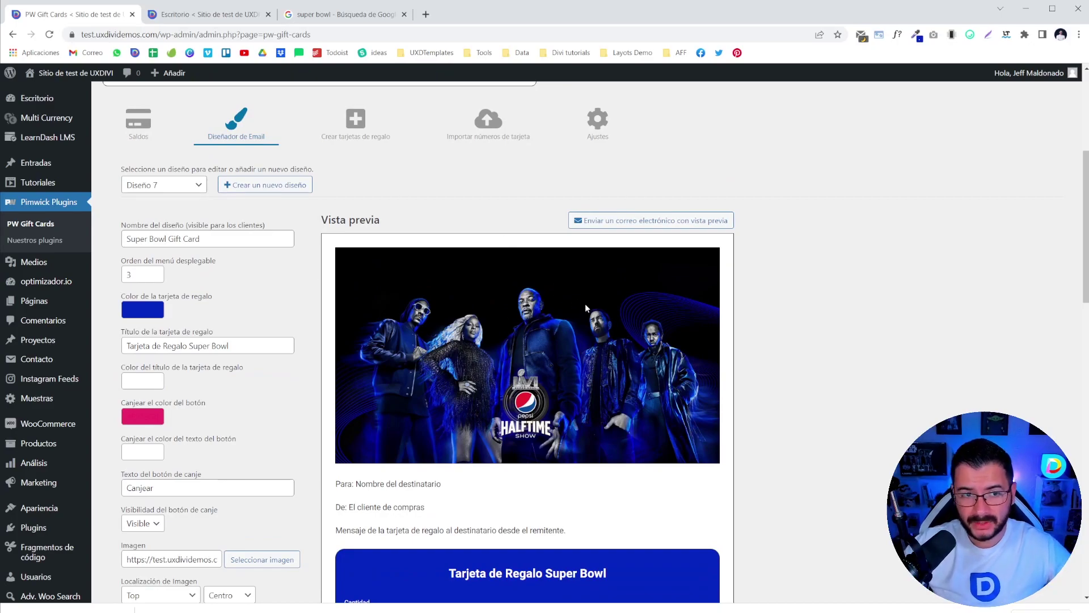
scroll(574, 324, "down", 2)
scroll(549, 302, "down", 2)
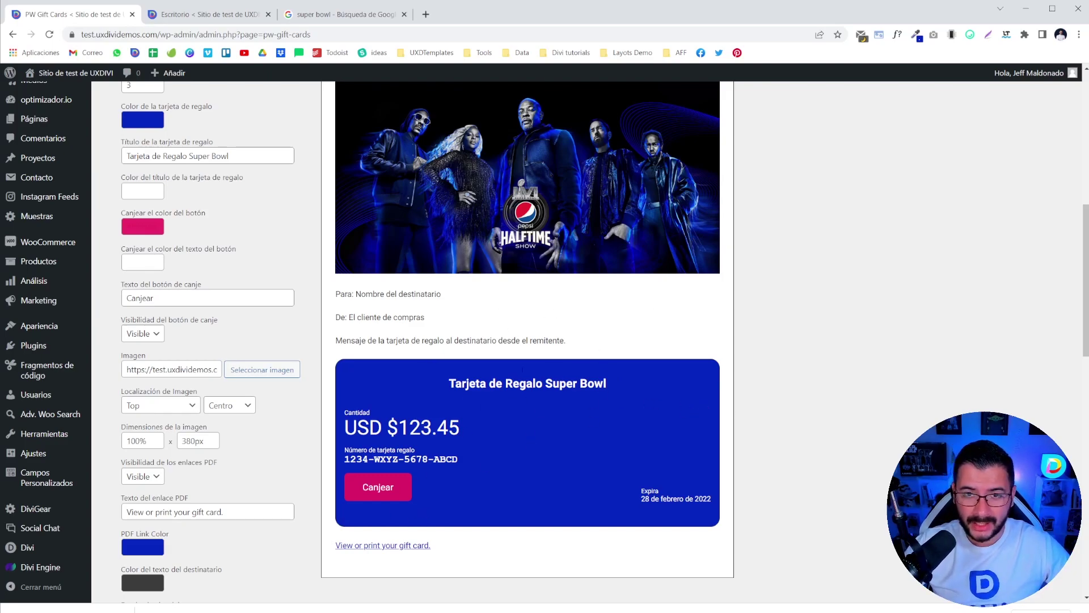
left_click(257, 18)
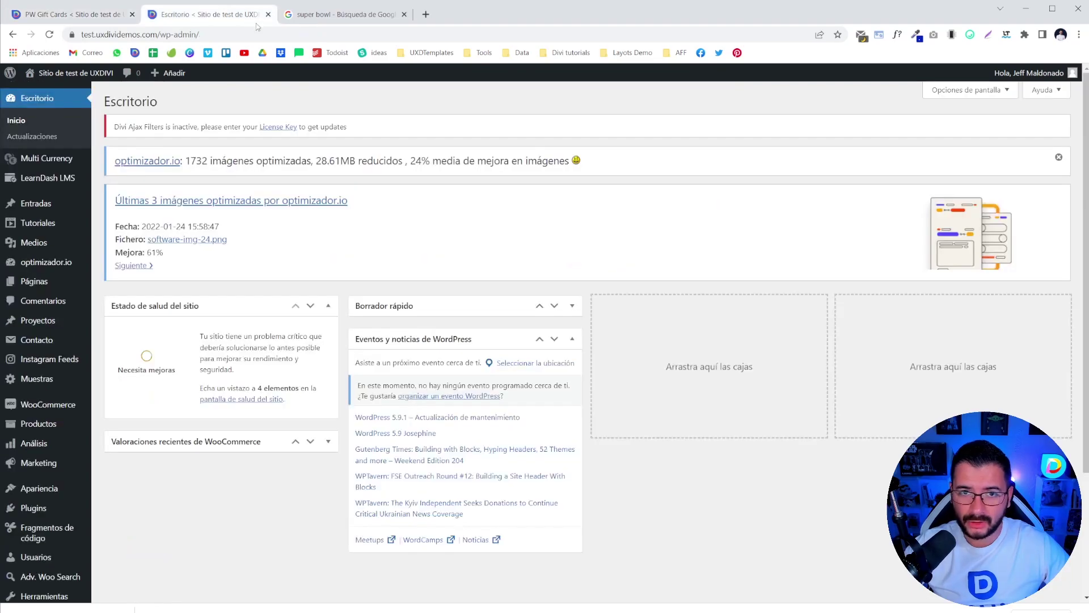
- Compare the public Tienda shop page address with the gift card's Canjear URL field
left_click(67, 79)
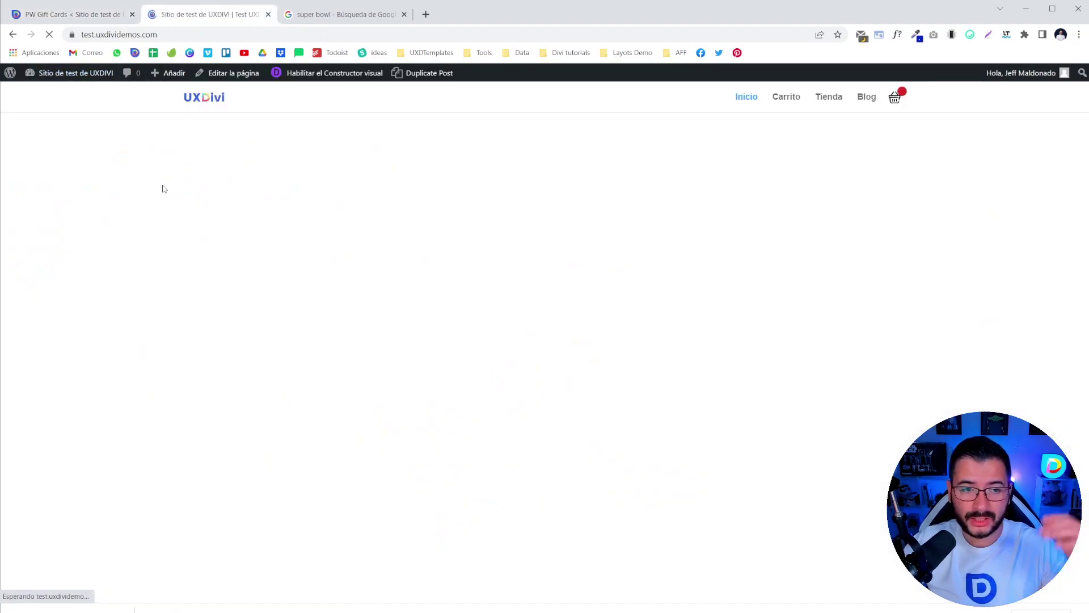
left_click(832, 100)
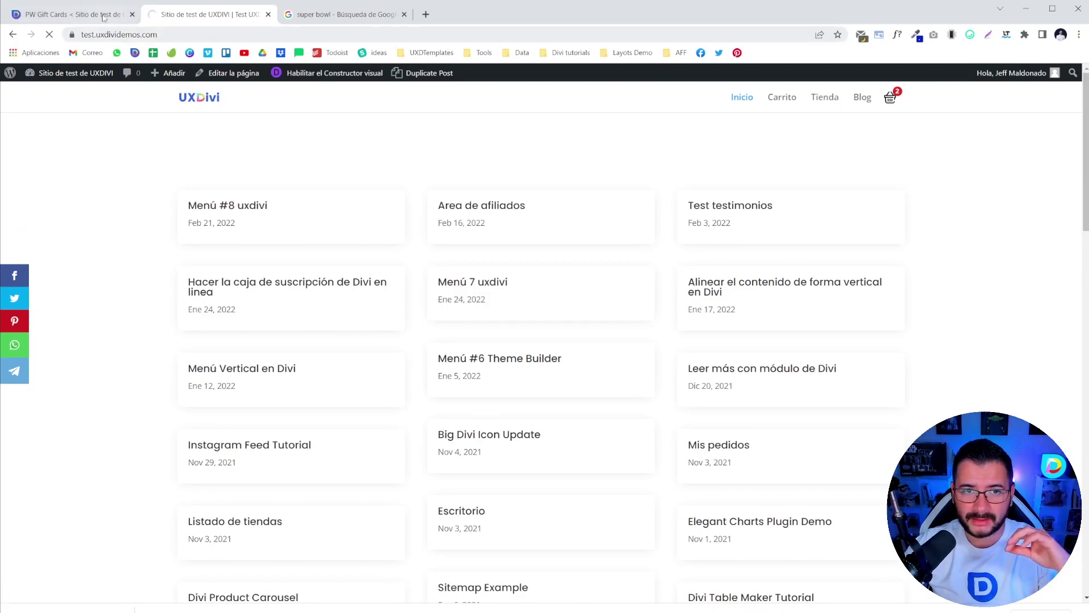
left_click(104, 19)
scroll(201, 408, "down", 10)
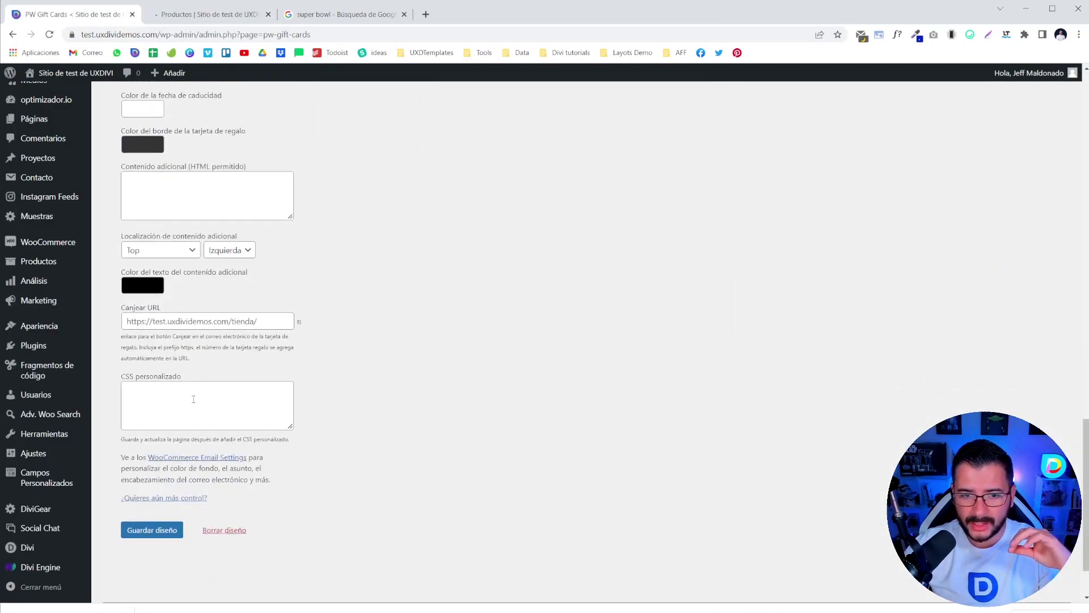
left_click(169, 326)
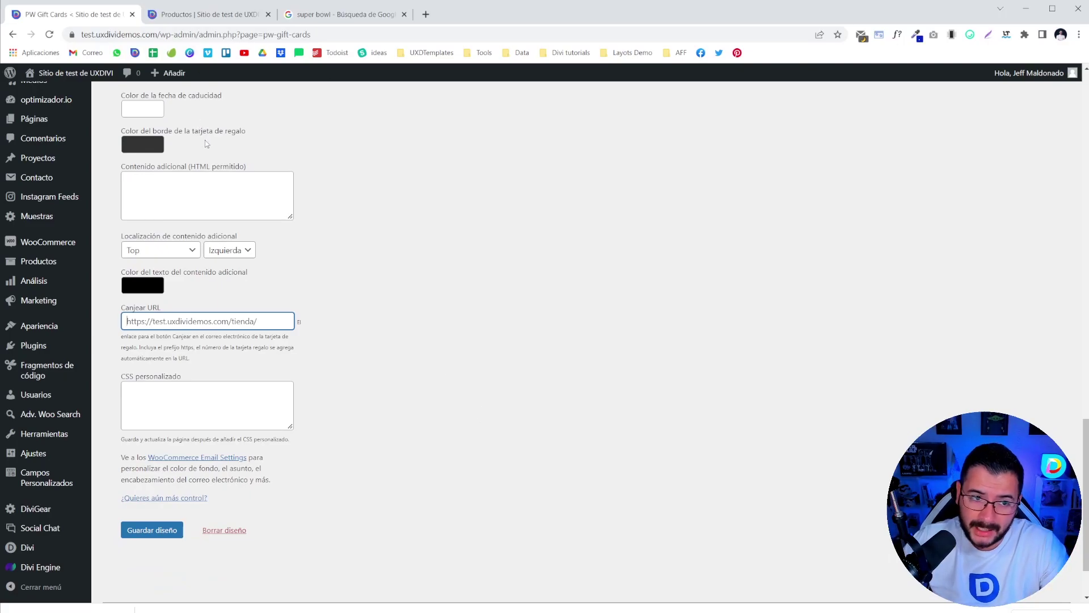
left_click(203, 16)
scroll(470, 237, "down", 5)
scroll(470, 237, "up", 5)
left_click(130, 34)
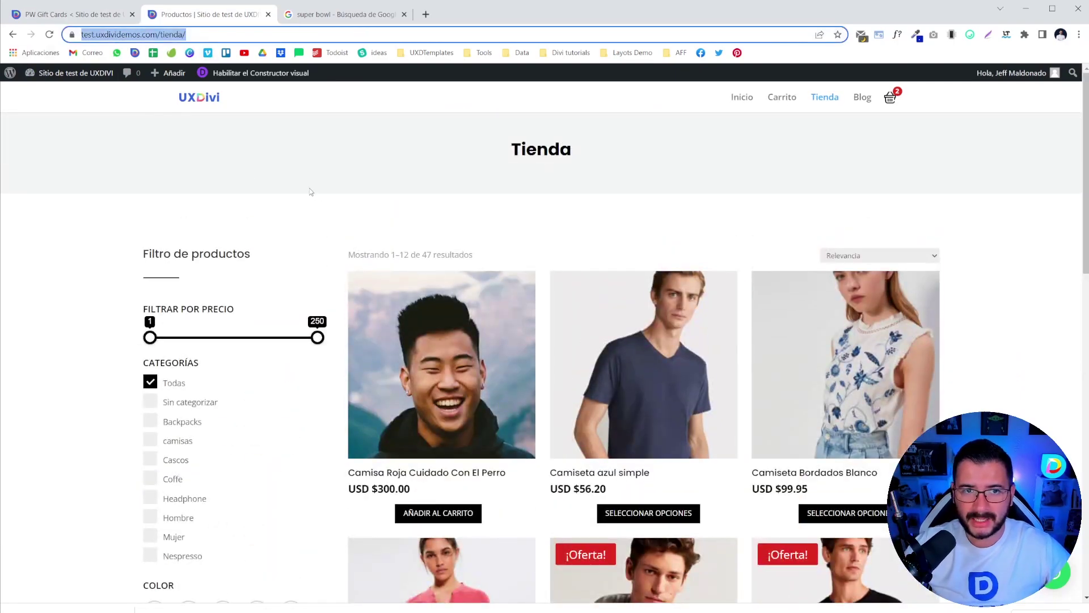
left_click(73, 16)
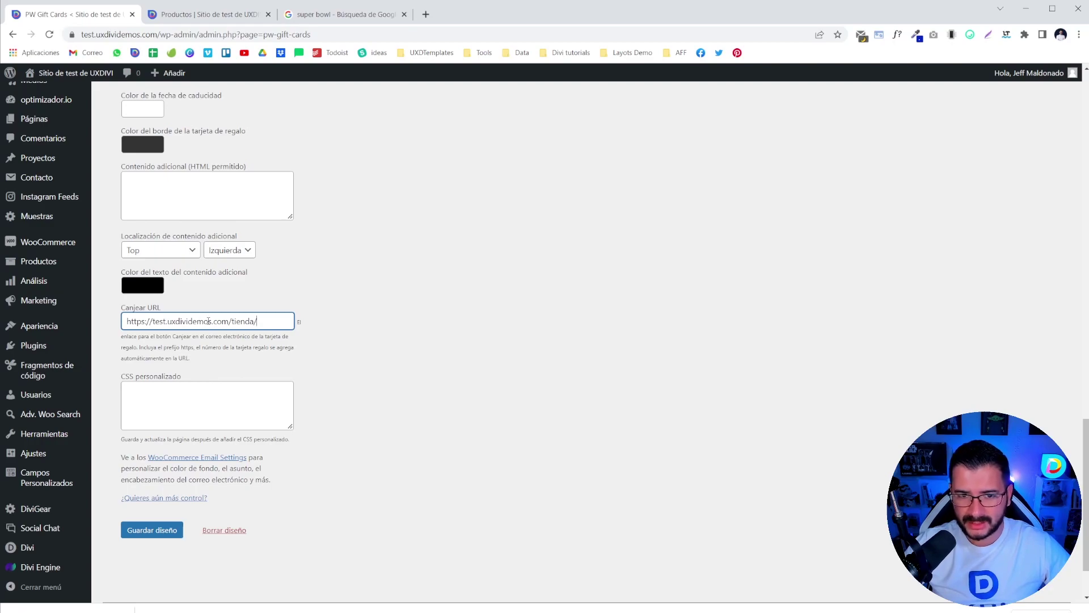
- Leave the Canjear URL unchanged and save the Super Bowl Gift Card design with Guardar diseño
left_click_drag(262, 322, 51, 372)
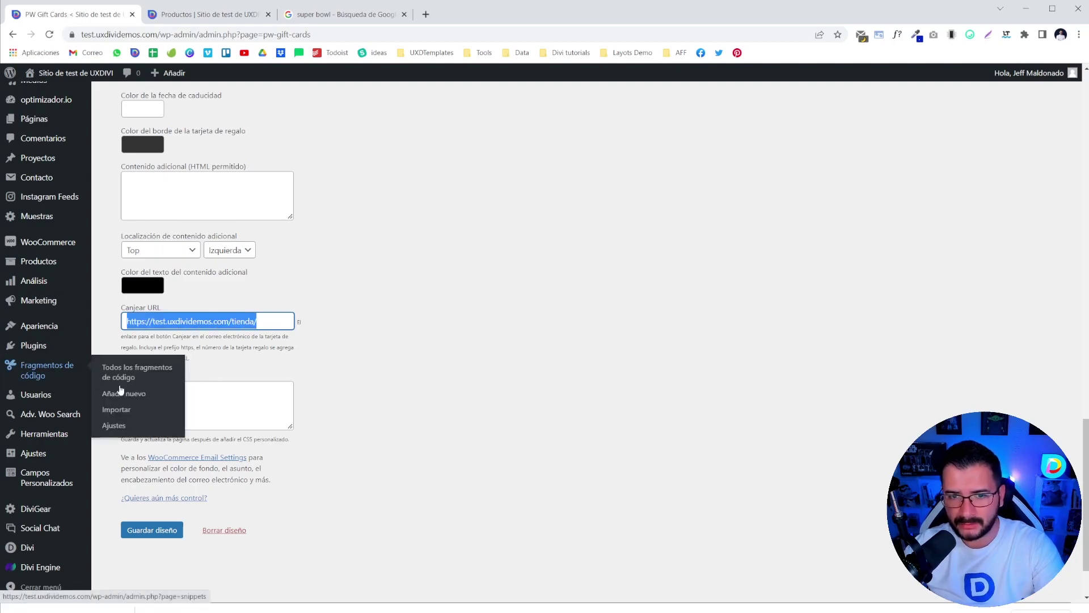
left_click(224, 324)
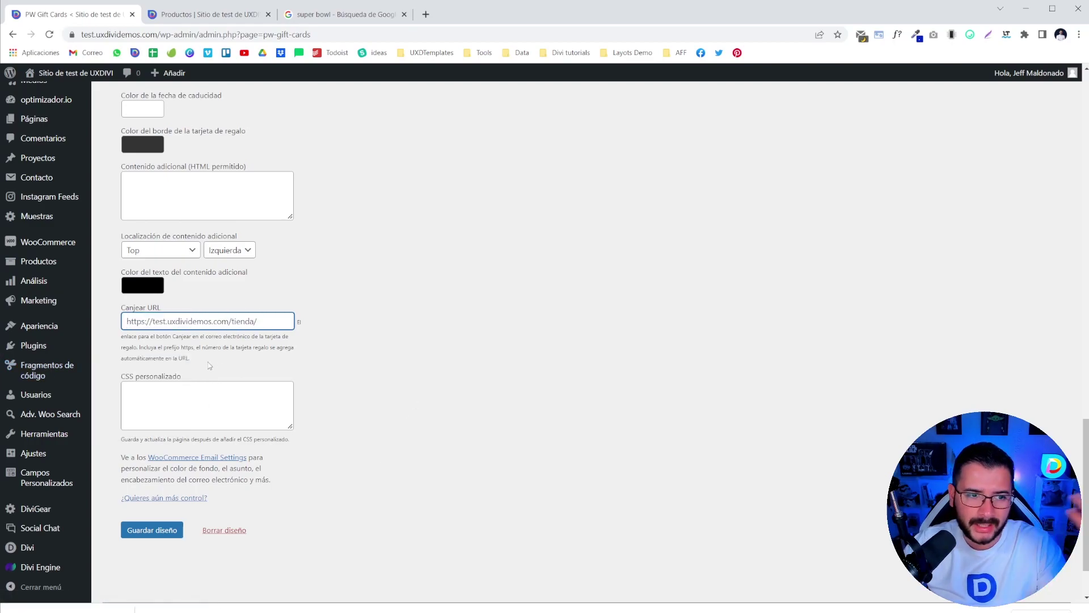
scroll(419, 471, "up", 15)
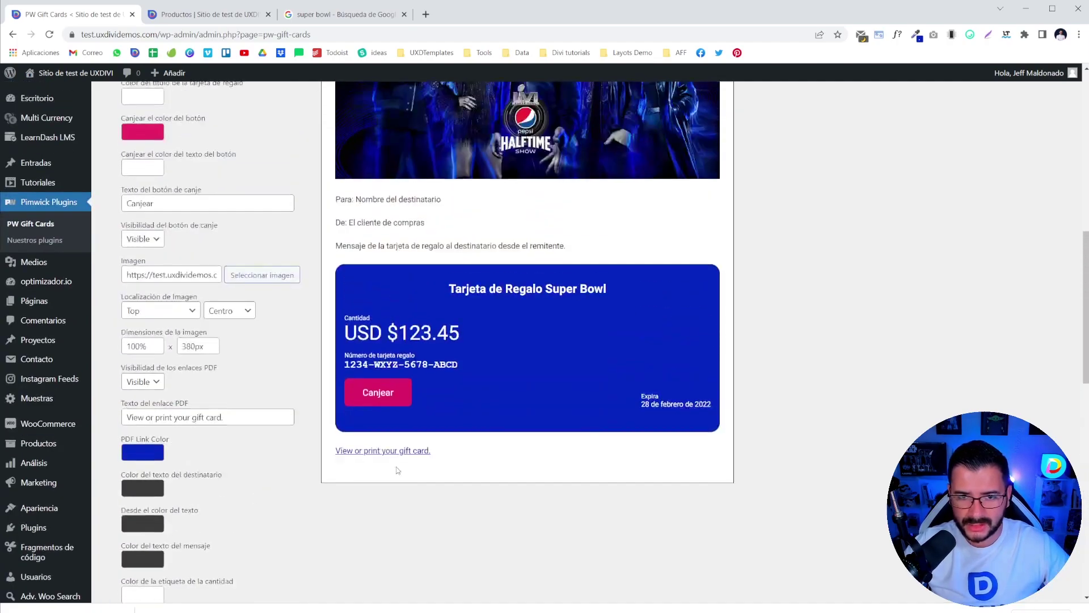
scroll(238, 310, "down", 15)
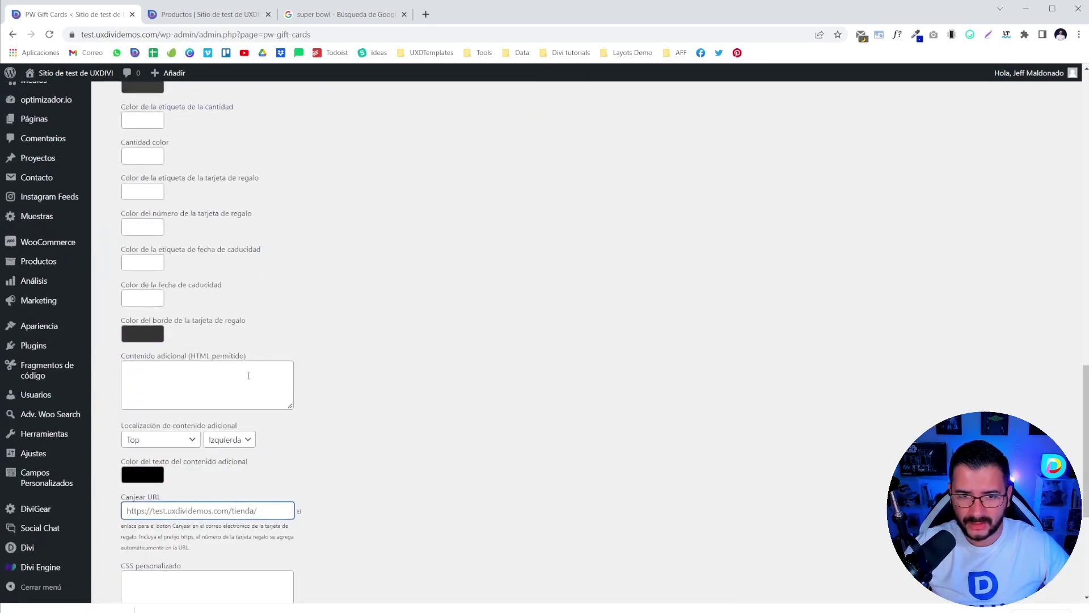
left_click(150, 452)
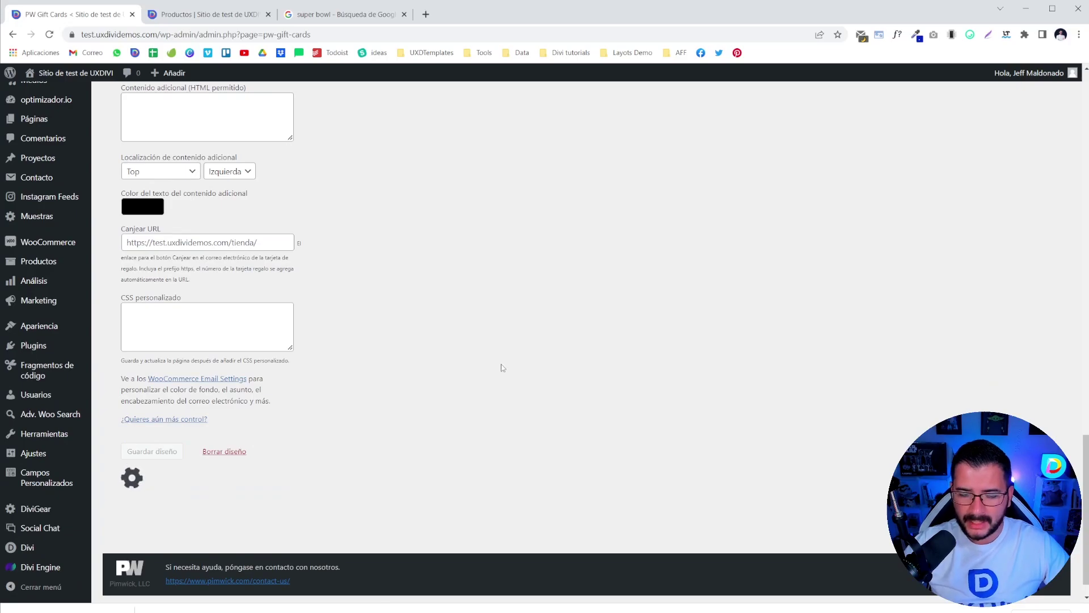
scroll(464, 364, "up", 15)
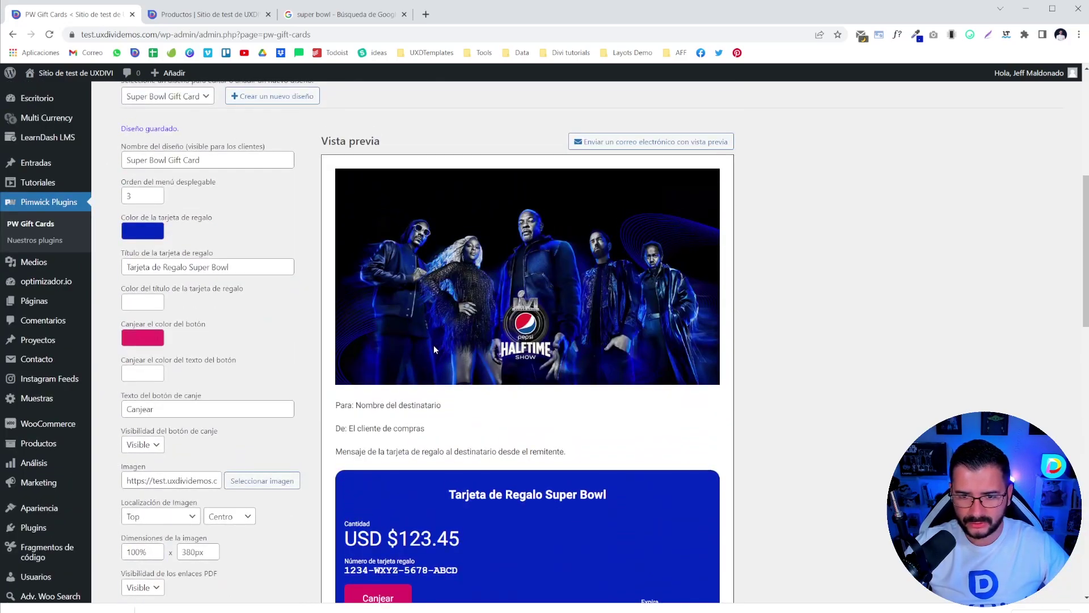
scroll(432, 351, "up", 4)
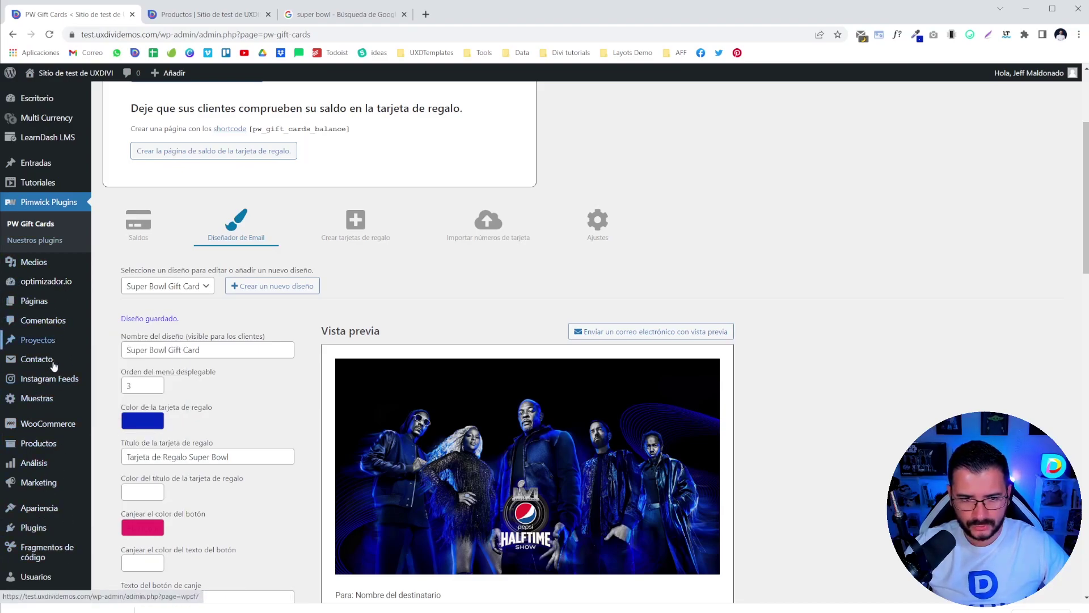
scroll(23, 363, "down", 3)
scroll(52, 391, "up", 3)
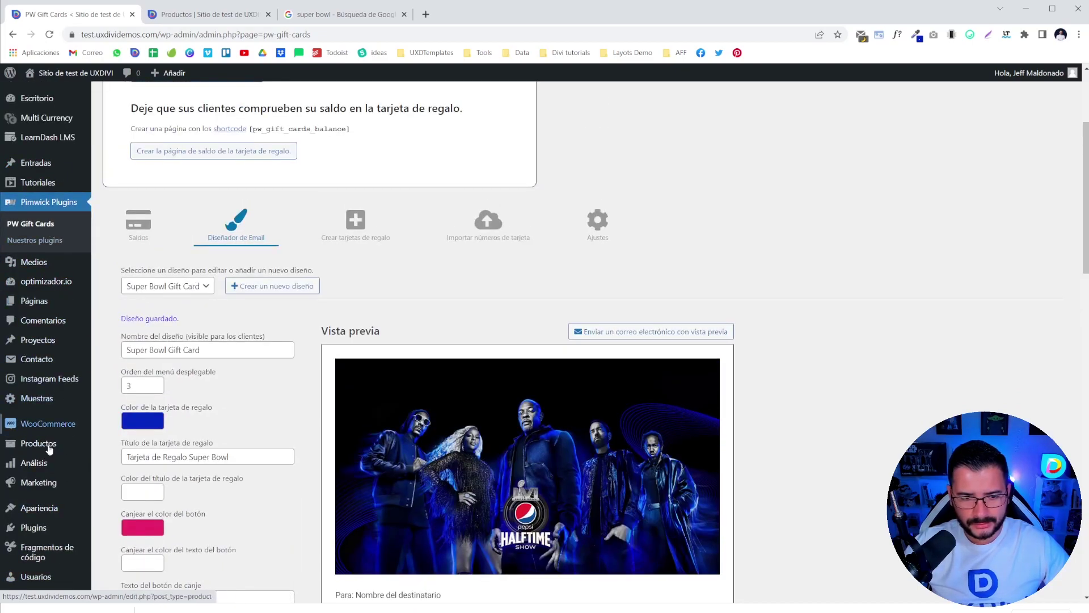
- From Todos los productos, remove the legacy coupons menu and start a new product with Añadir nuevo
left_click(120, 446)
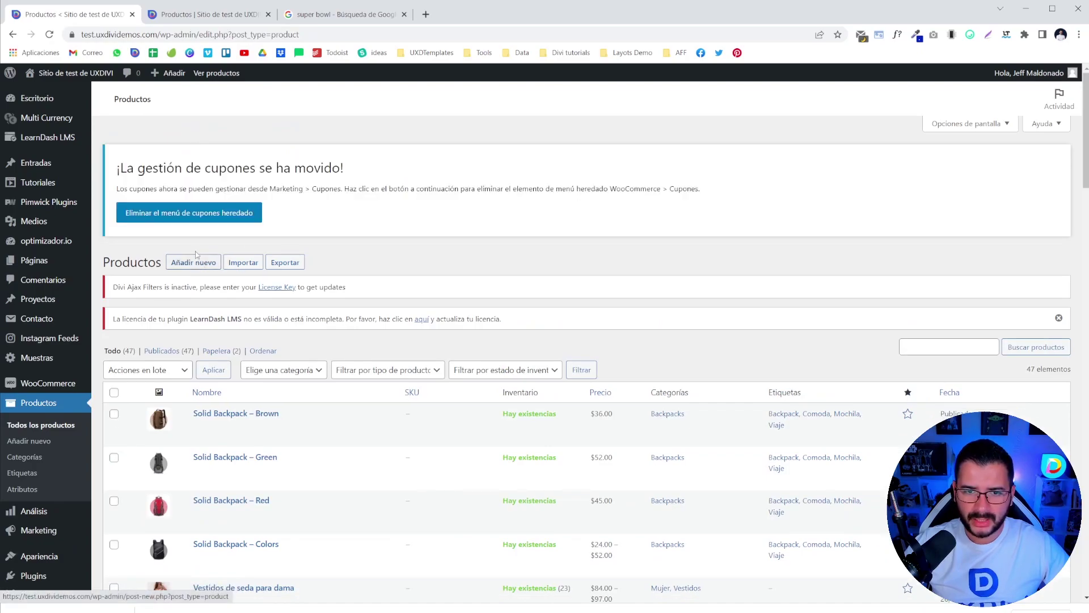
left_click(191, 220)
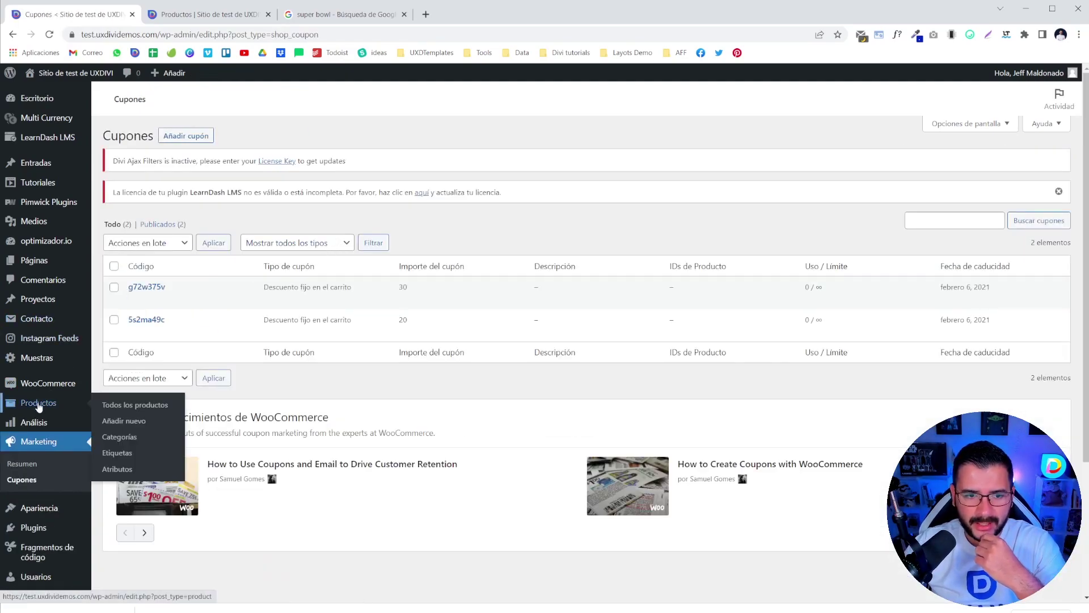
left_click(143, 408)
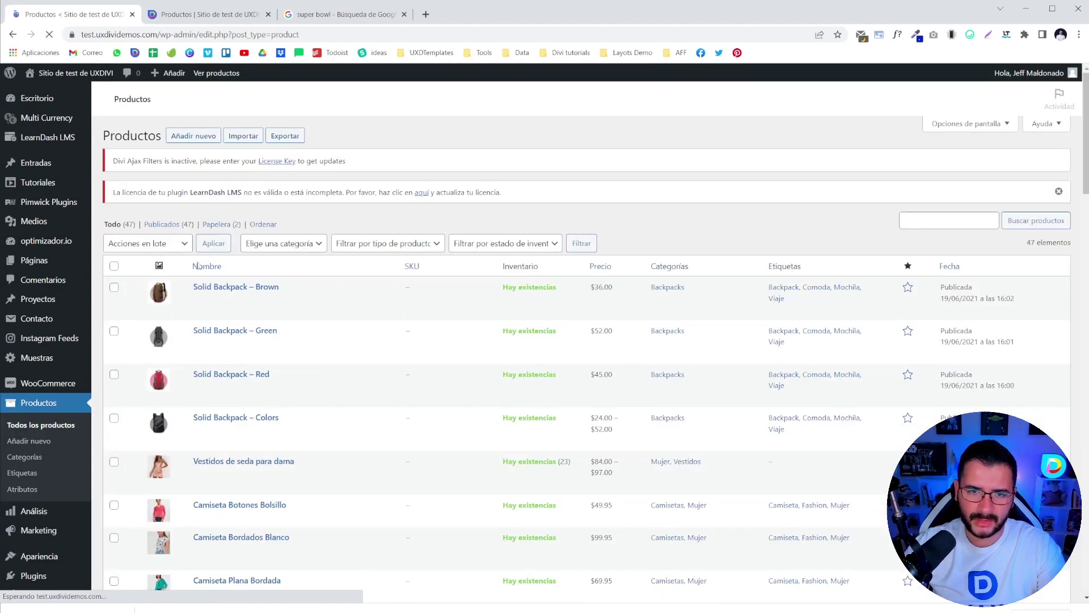
left_click(169, 138)
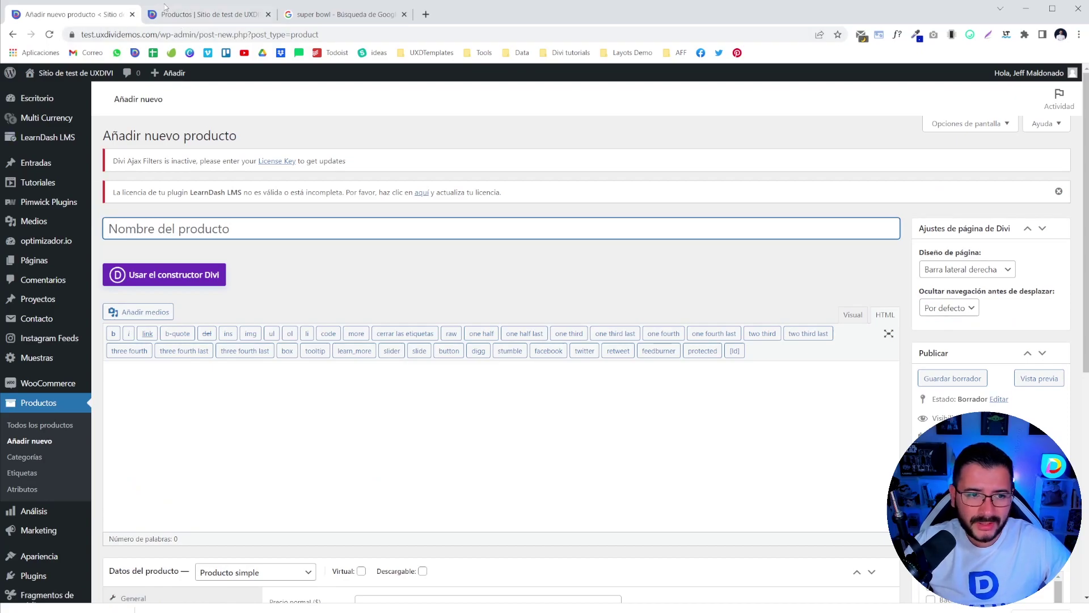
- Enter 'Gift Cadrd Super' as the product name
type("G")
key("BackSpace")
type("G")
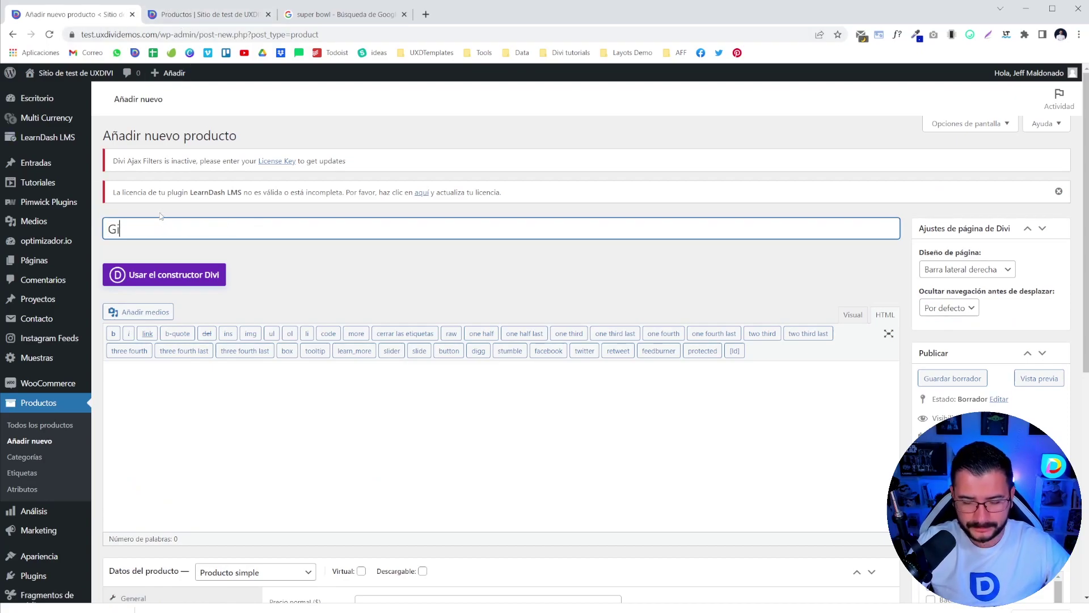
type("ift Cad")
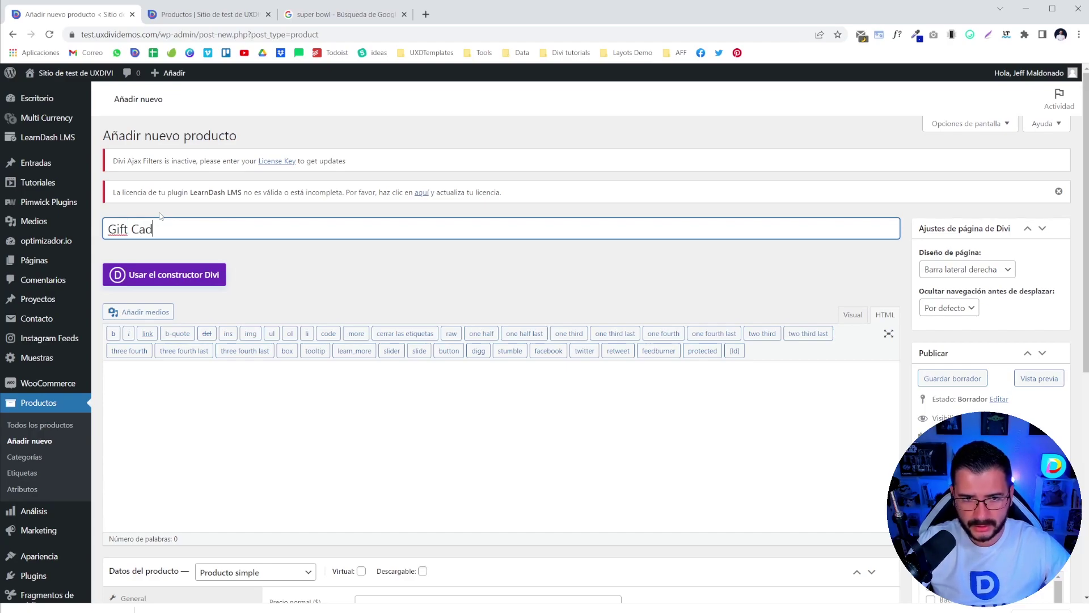
key("BackSpace")
type("rd Super Bowl")
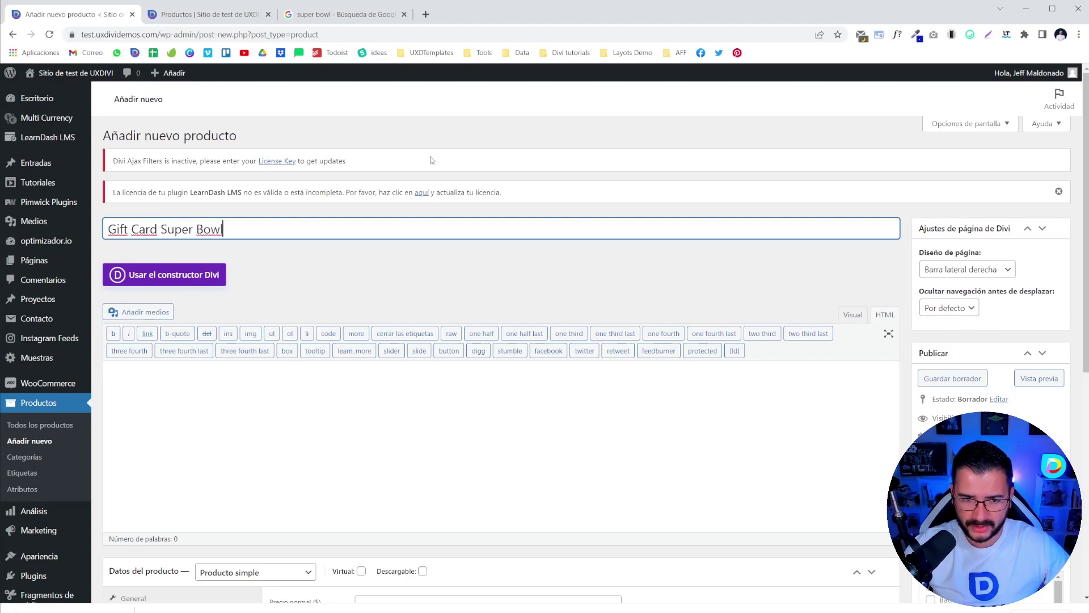
- Paste Lorem ipsum into the description and expand _lorem in the short description
scroll(317, 323, "down", 2)
left_click(316, 336)
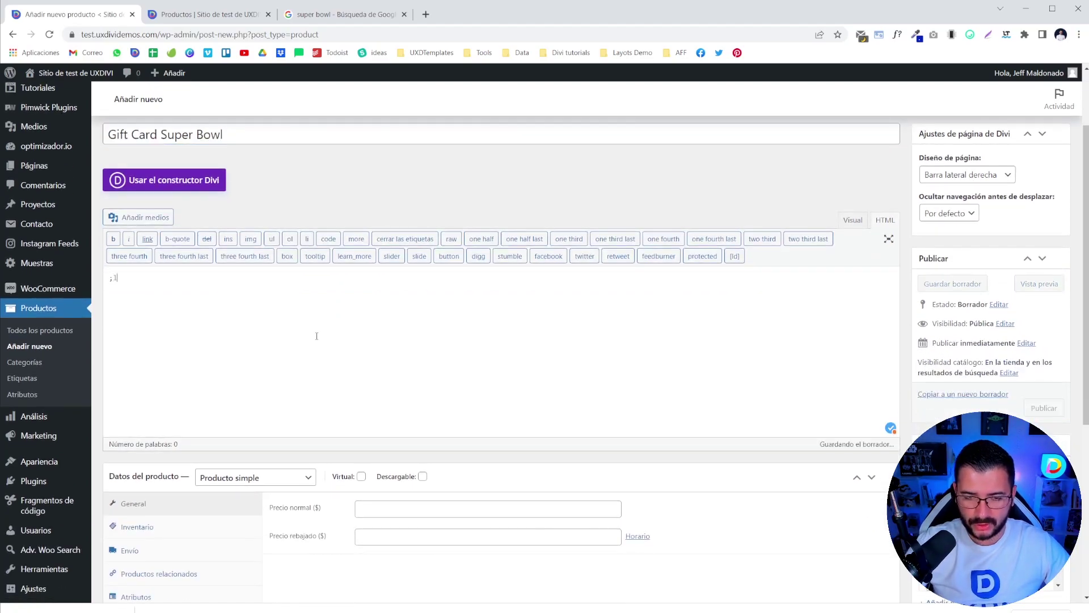
key("ctrl+v")
scroll(334, 328, "down", 3)
scroll(334, 327, "down", 2)
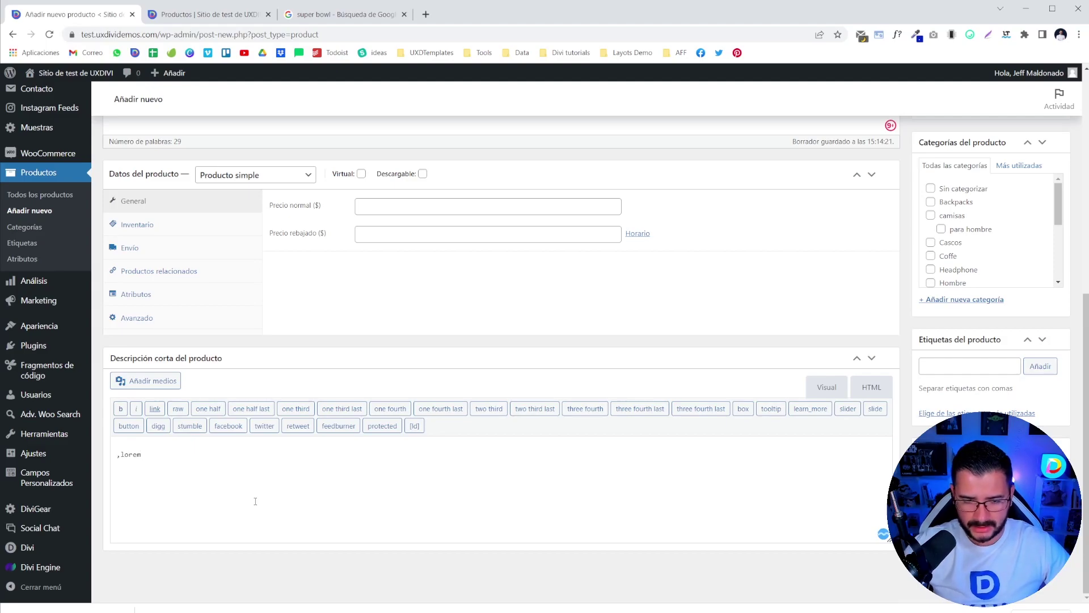
key("shift+Left")
key("shift+Left")
key("shift+Left")
key("shift+Left")
key("shift+Left")
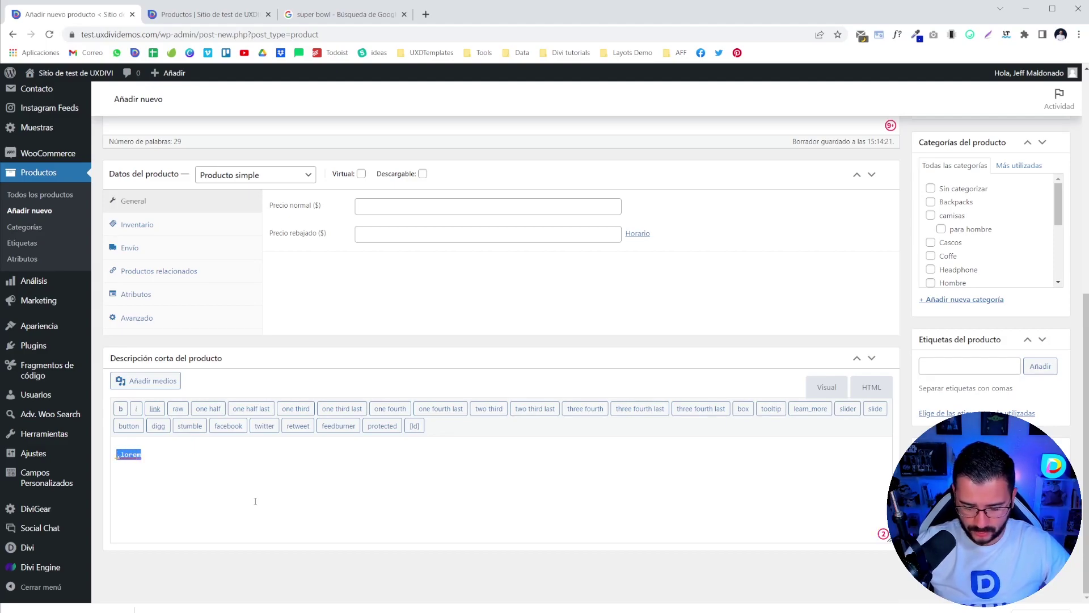
type("_lorem")
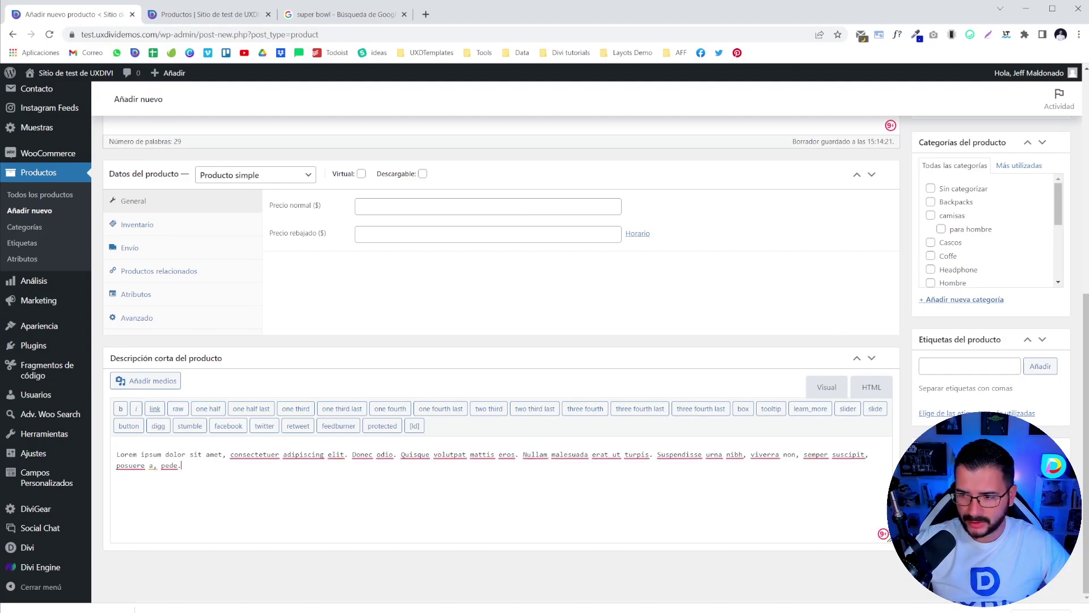
left_click(338, 14)
- Search Google Images for 'gift card'
left_click(82, 90)
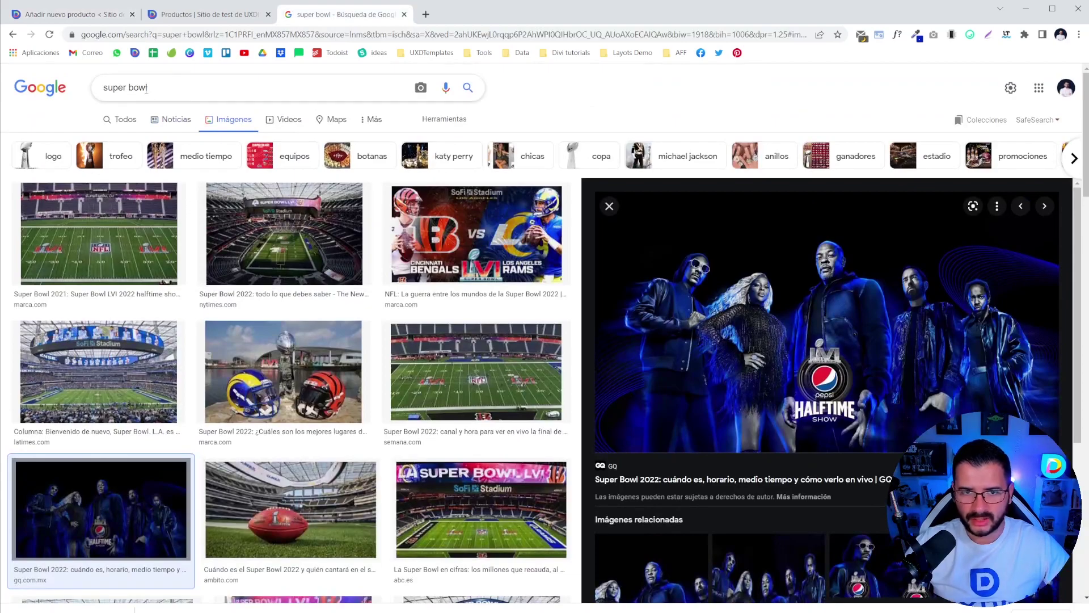
type("gift cad")
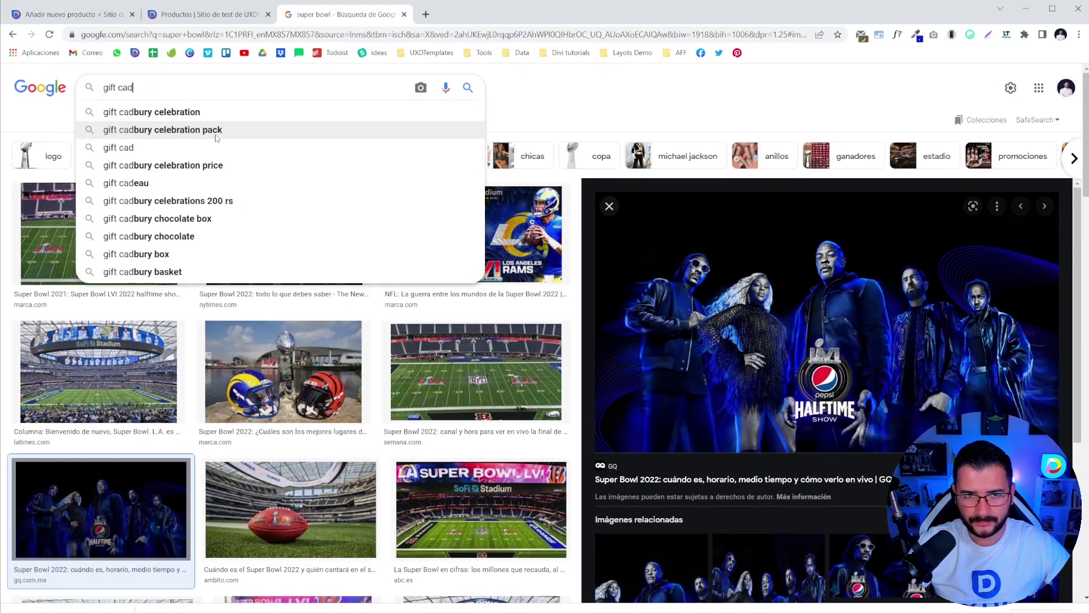
key("Return")
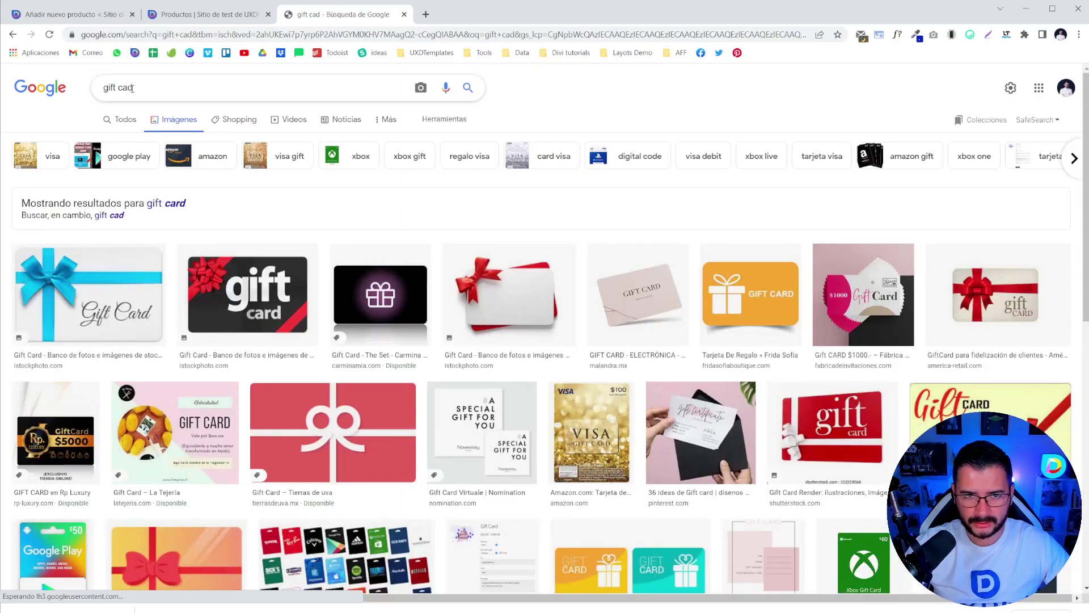
left_click(131, 88)
type("r")
key("Return")
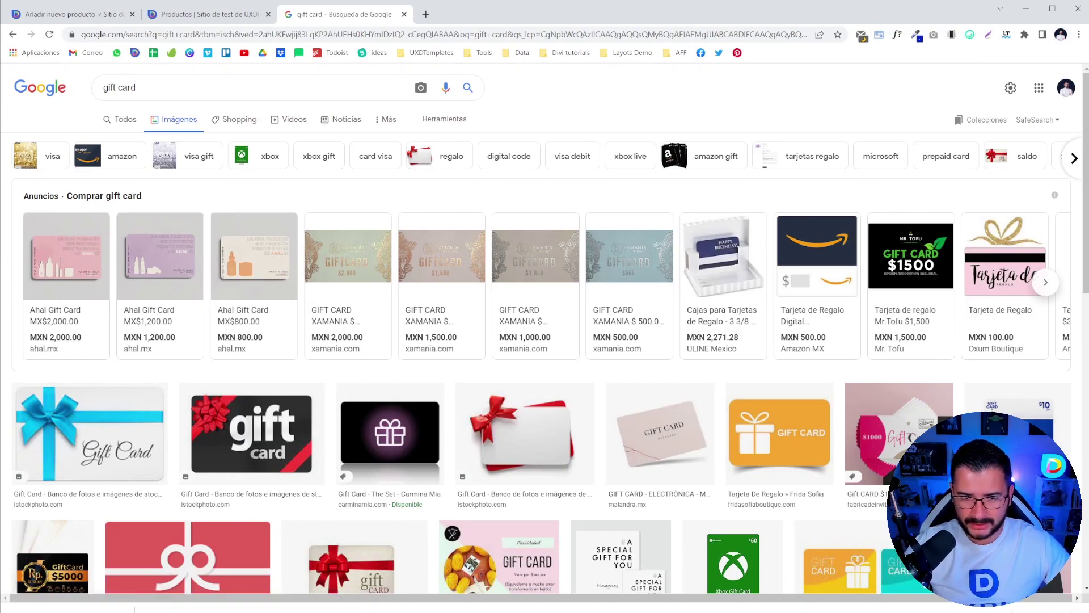
- Preview an Amazon gift card result and copy its image
scroll(232, 431, "down", 3)
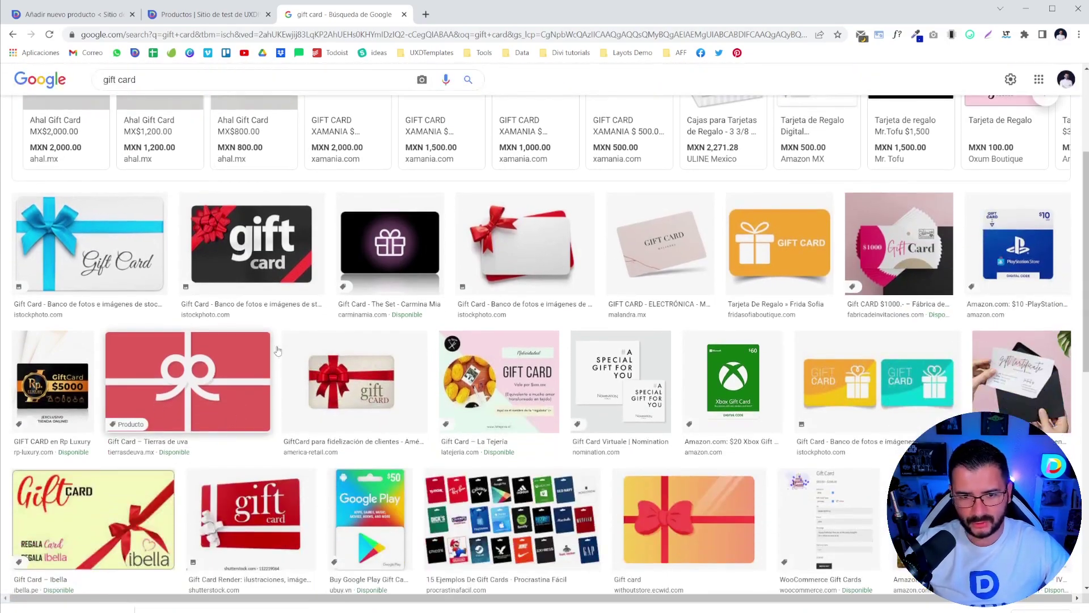
scroll(246, 359, "down", 7)
scroll(253, 364, "up", 3)
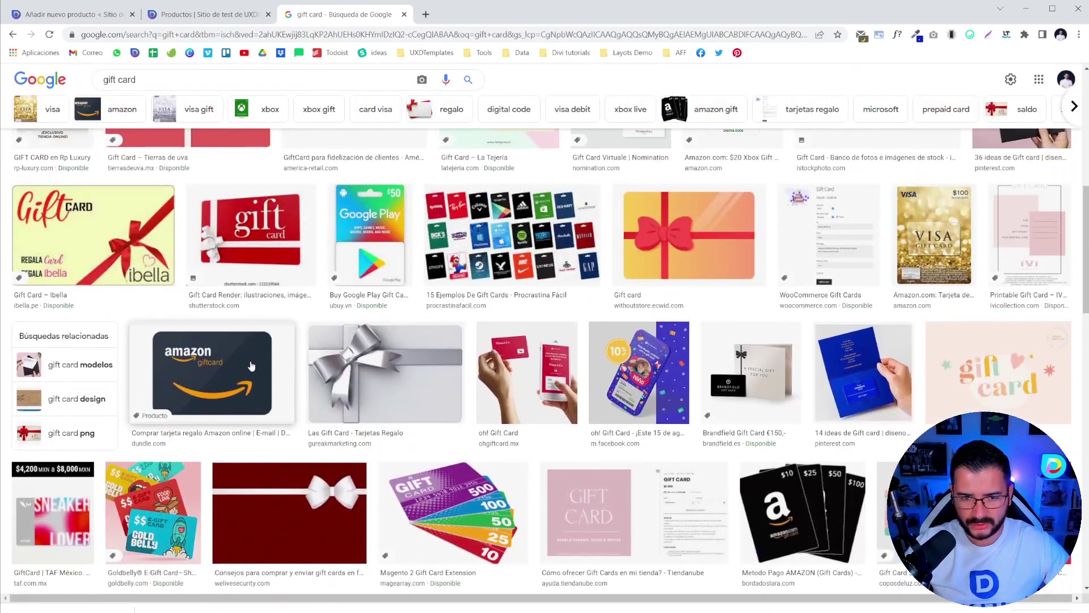
scroll(211, 381, "down", 2)
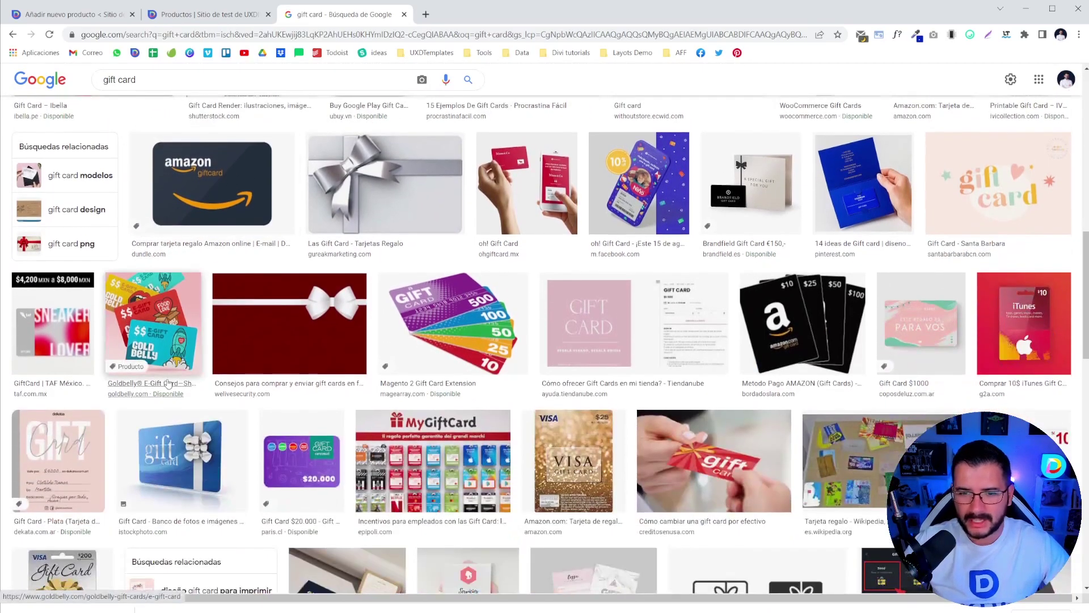
scroll(211, 382, "up", 1)
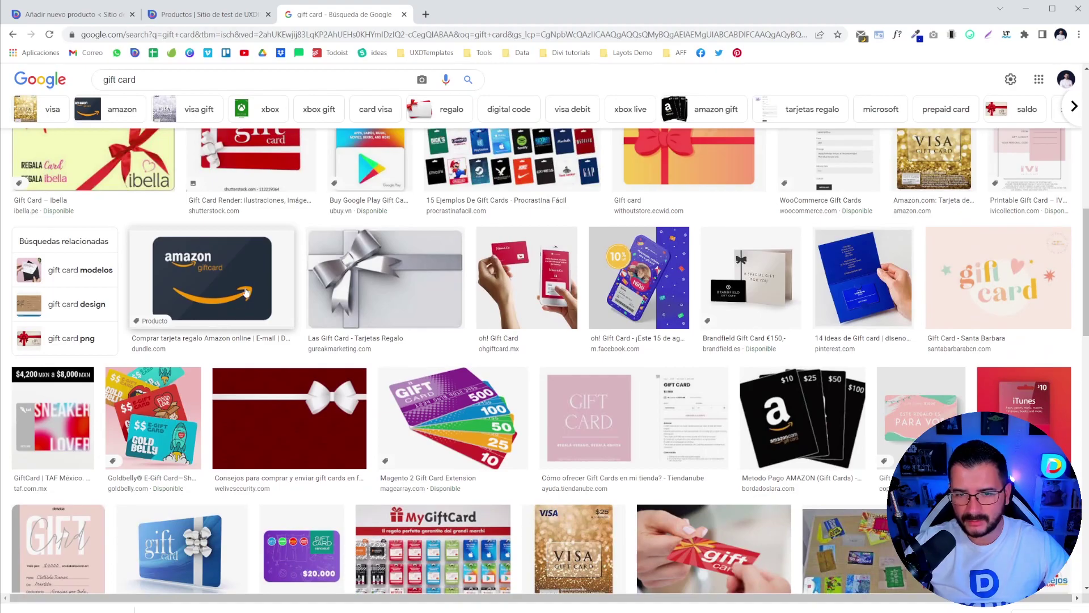
scroll(260, 303, "down", 15)
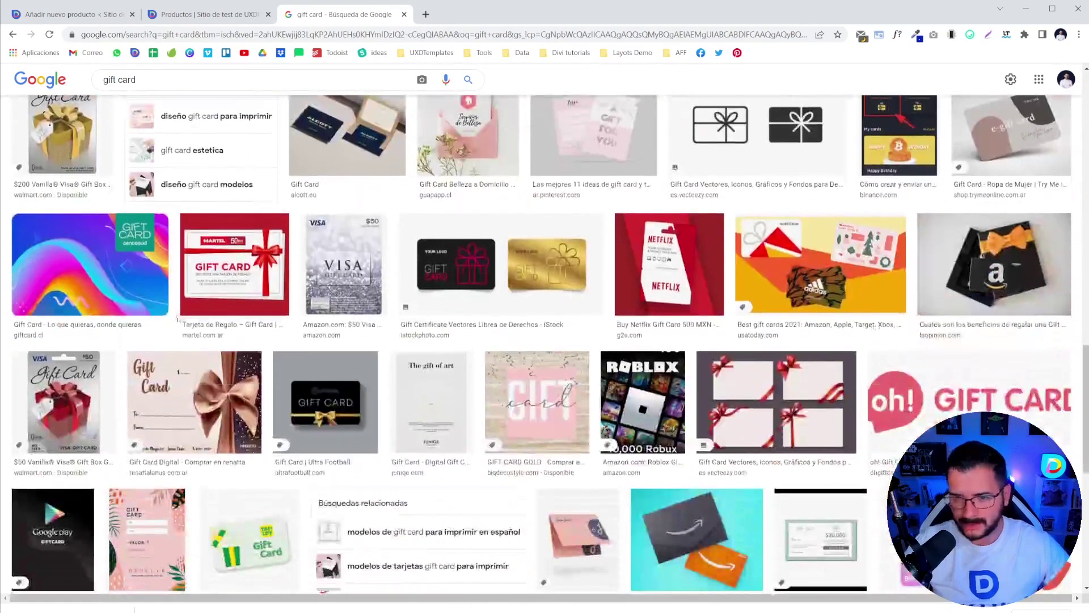
scroll(198, 435, "up", 2)
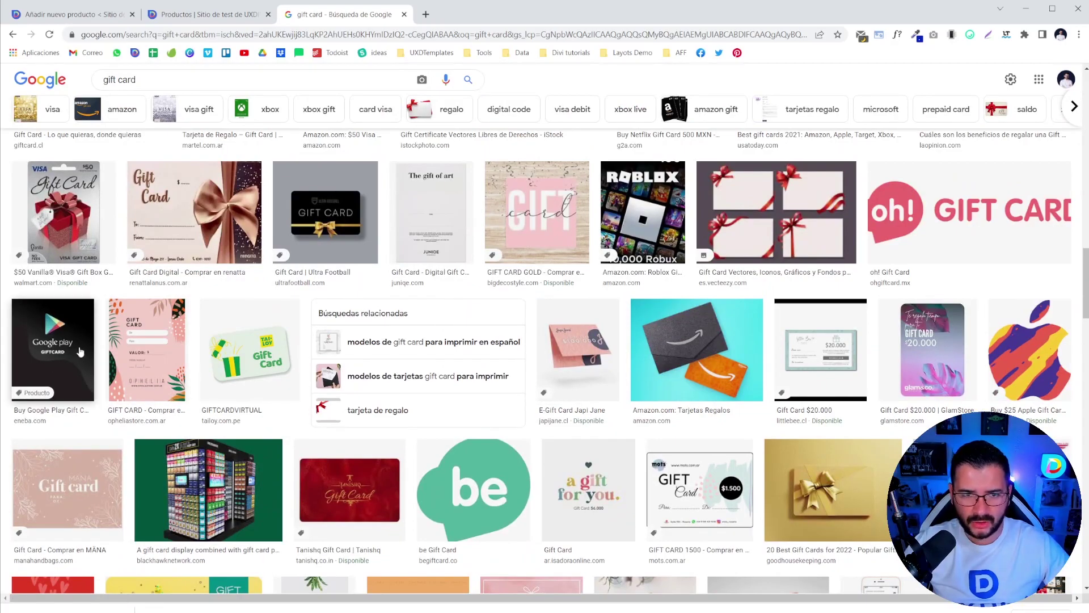
scroll(81, 352, "up", 2)
scroll(833, 309, "down", 5)
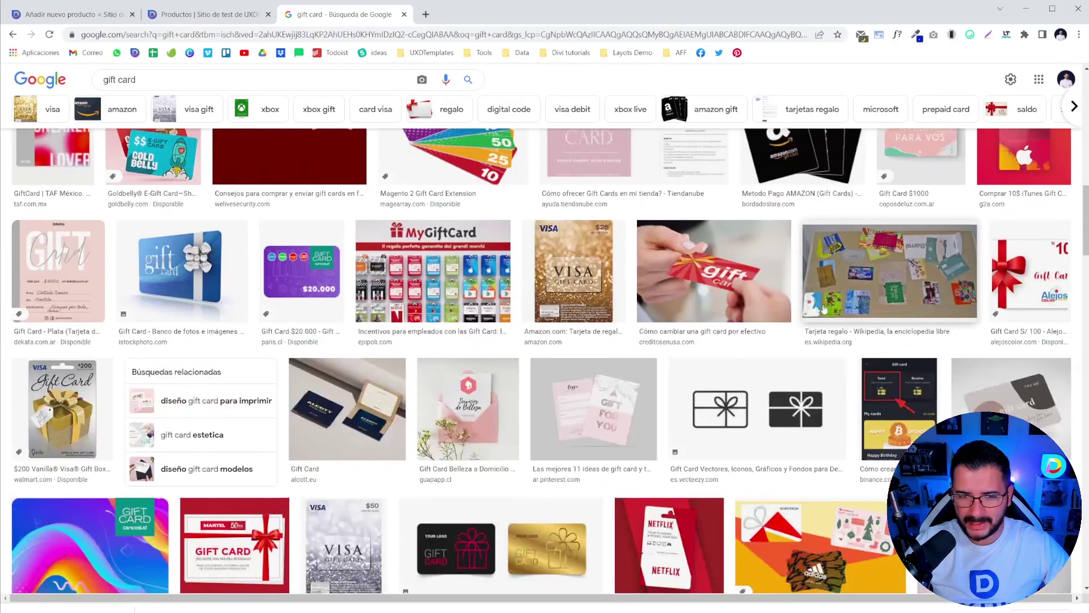
scroll(137, 385, "up", 8)
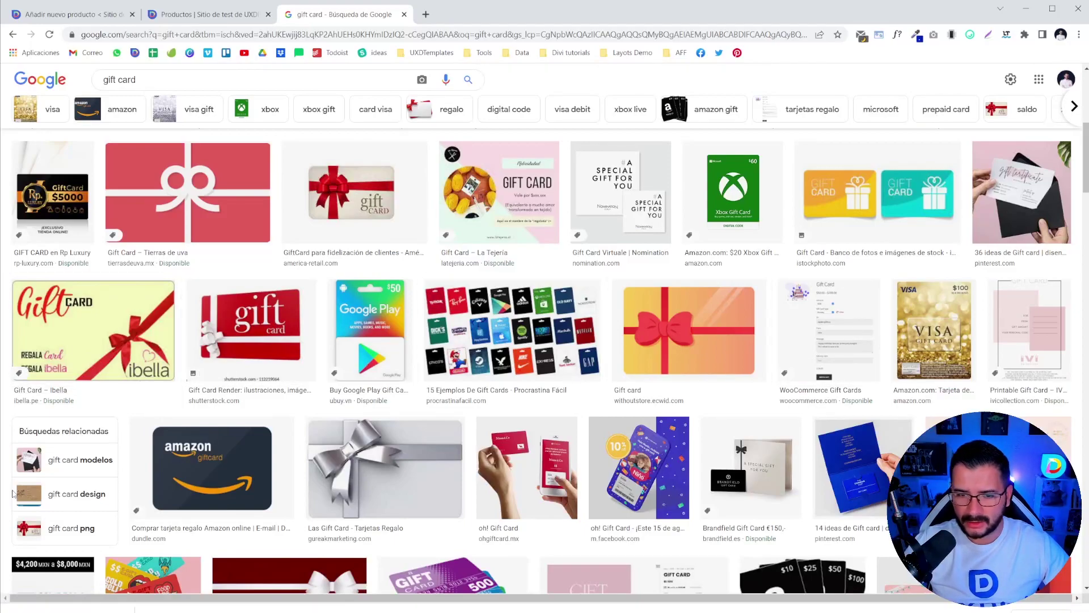
left_click(214, 469)
scroll(780, 302, "down", 3)
scroll(700, 351, "down", 3)
scroll(721, 352, "up", 6)
right_click(832, 211)
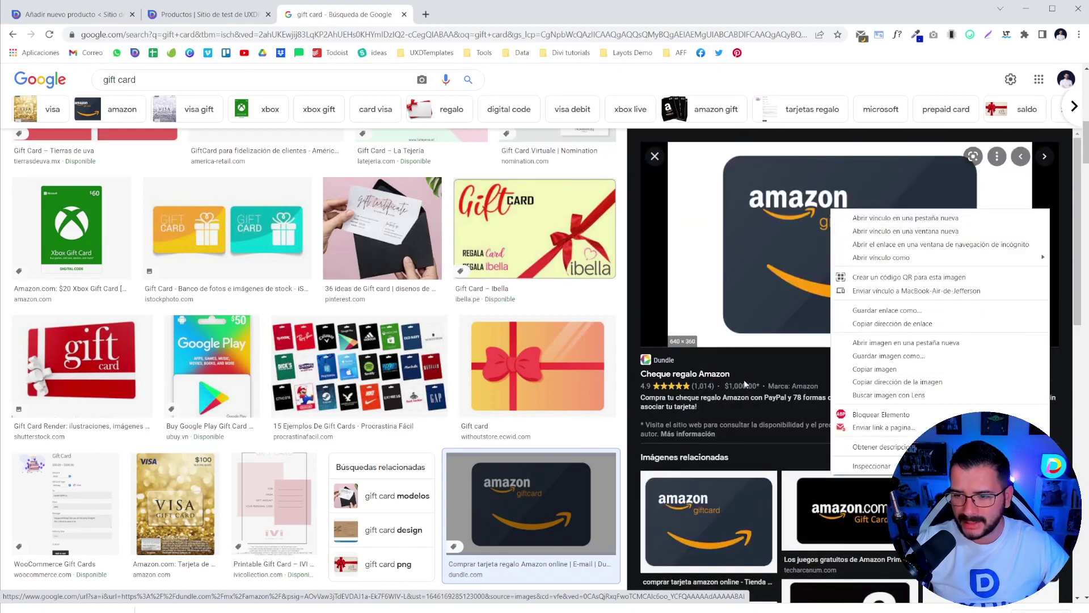
left_click(874, 369)
scroll(863, 475, "down", 10)
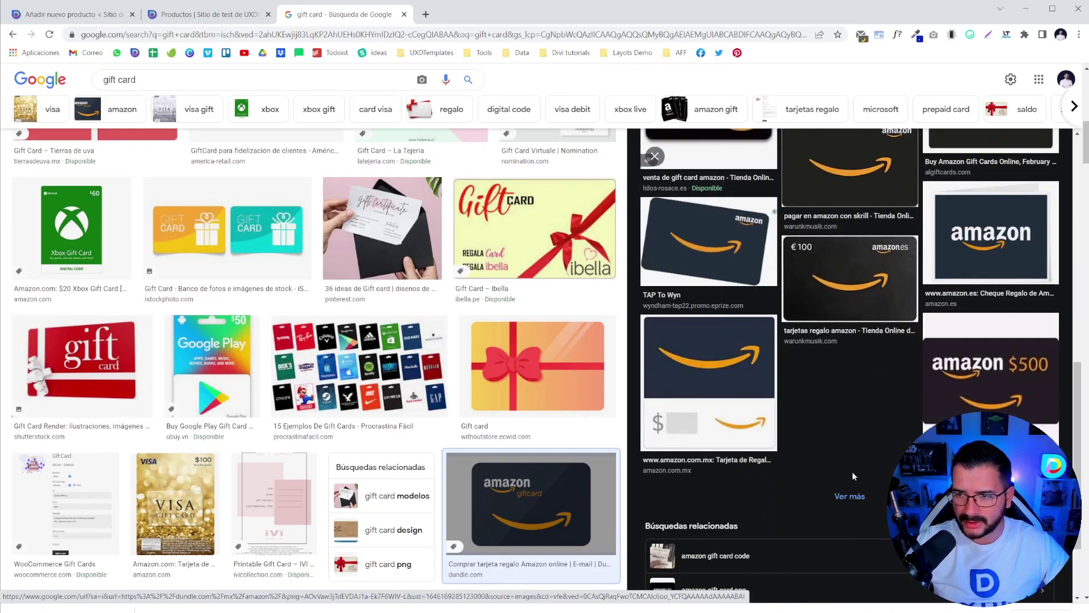
scroll(852, 471, "up", 3)
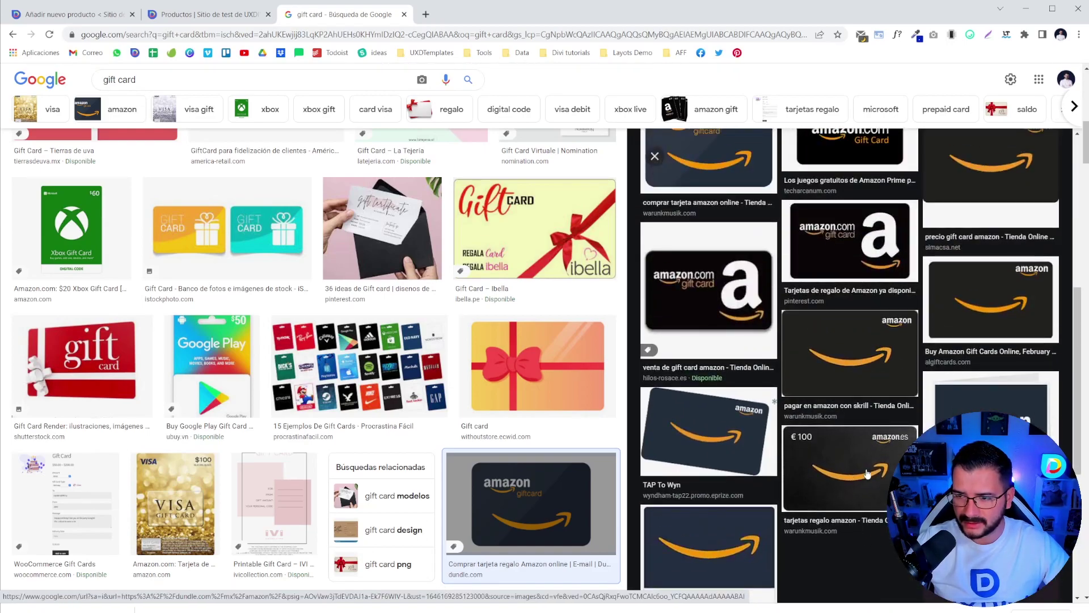
- Save the $50 Amazon.com Gift Card image to Downloads as gift-crad-amazon.jpeg
left_click(841, 461)
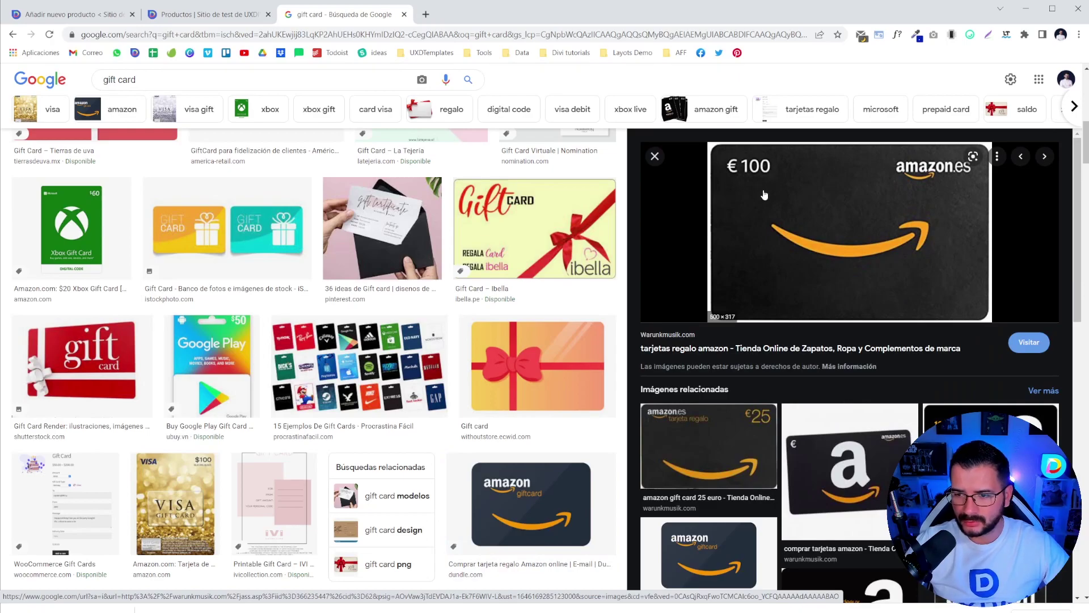
scroll(806, 253, "down", 2)
scroll(723, 288, "down", 2)
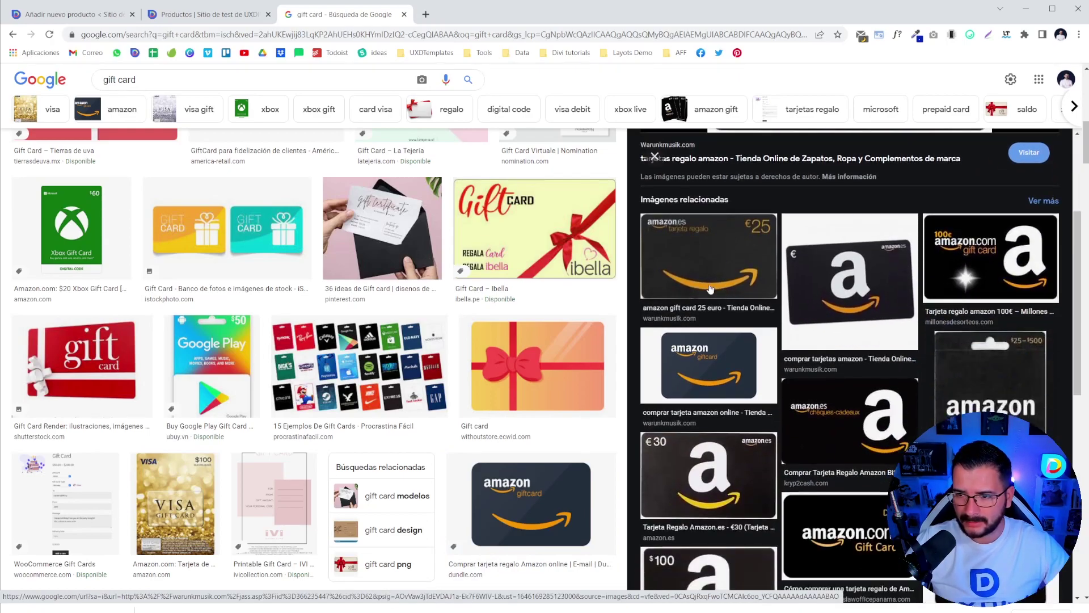
scroll(814, 363, "down", 1)
scroll(813, 364, "down", 2)
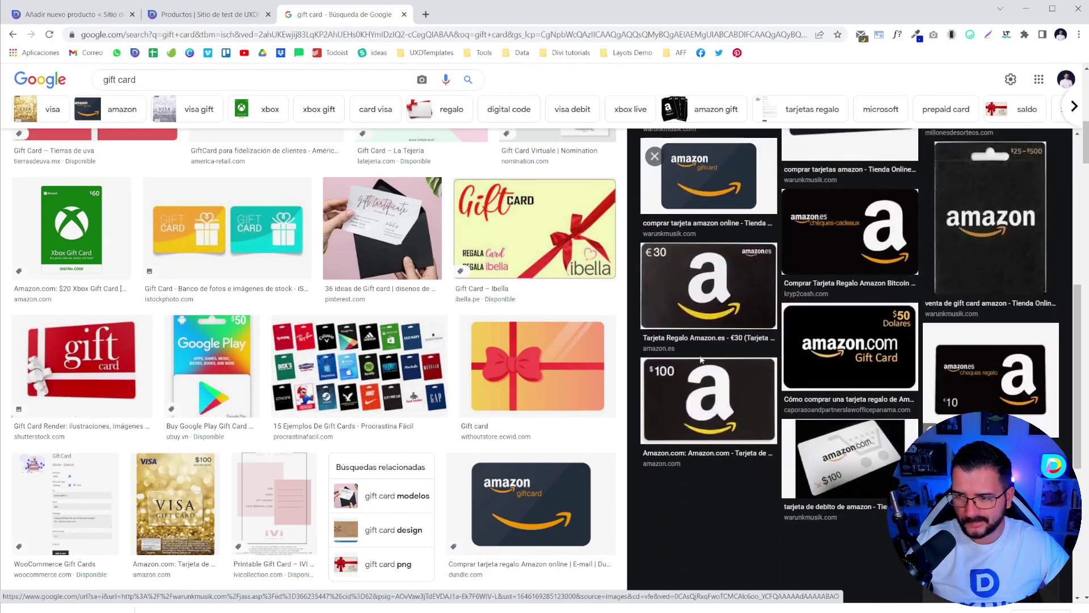
left_click(820, 364)
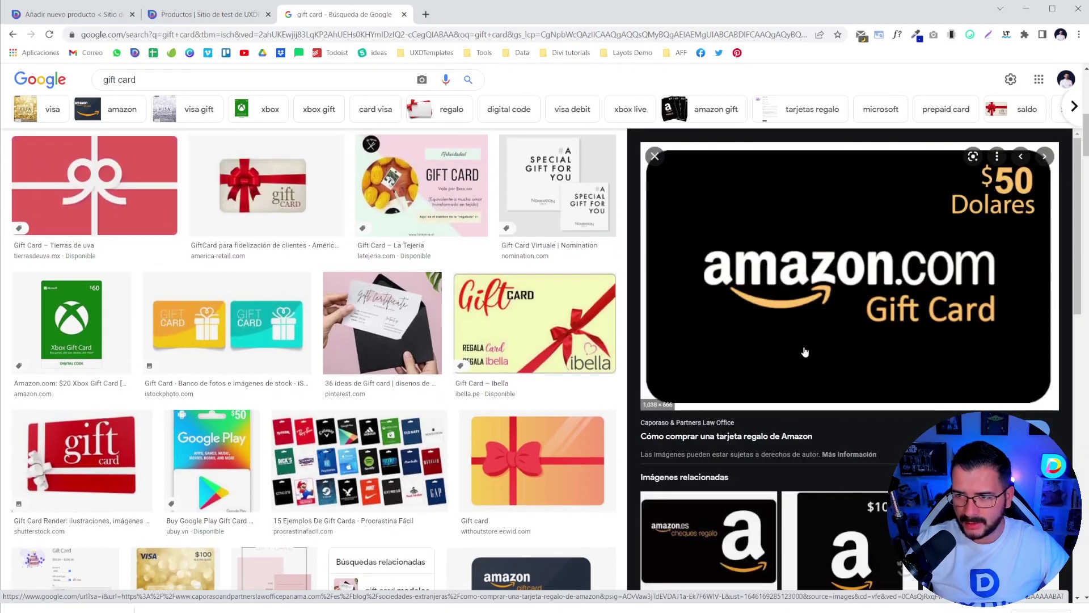
right_click(770, 226)
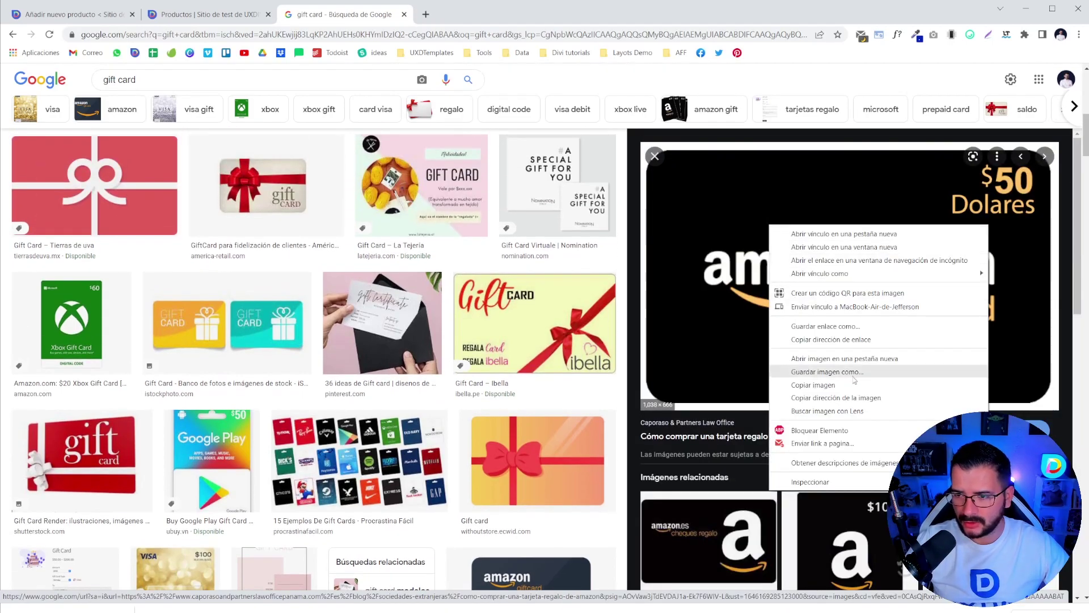
left_click(827, 371)
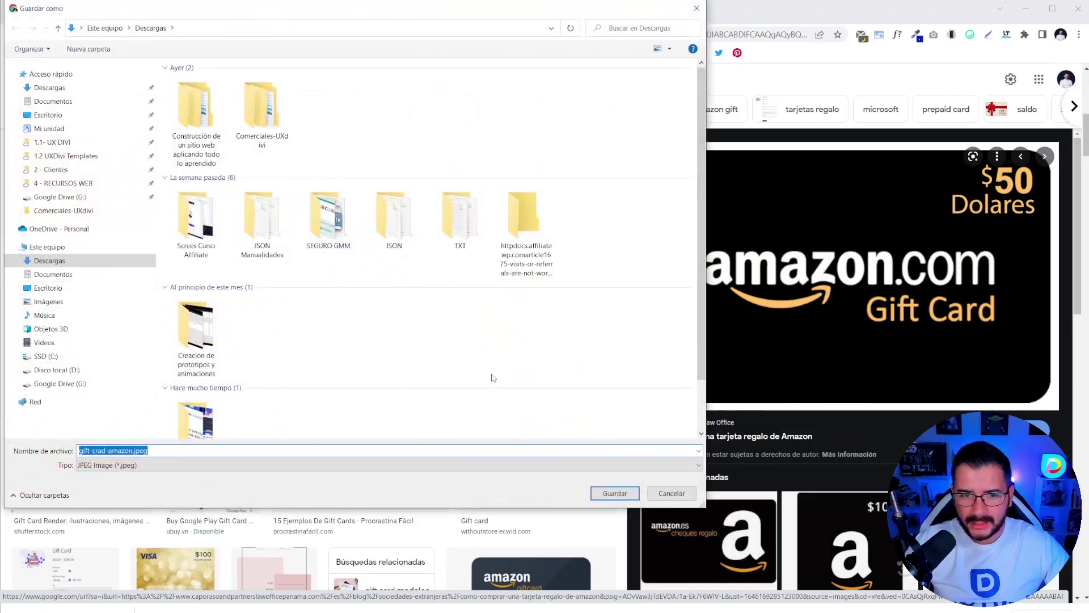
left_click(614, 492)
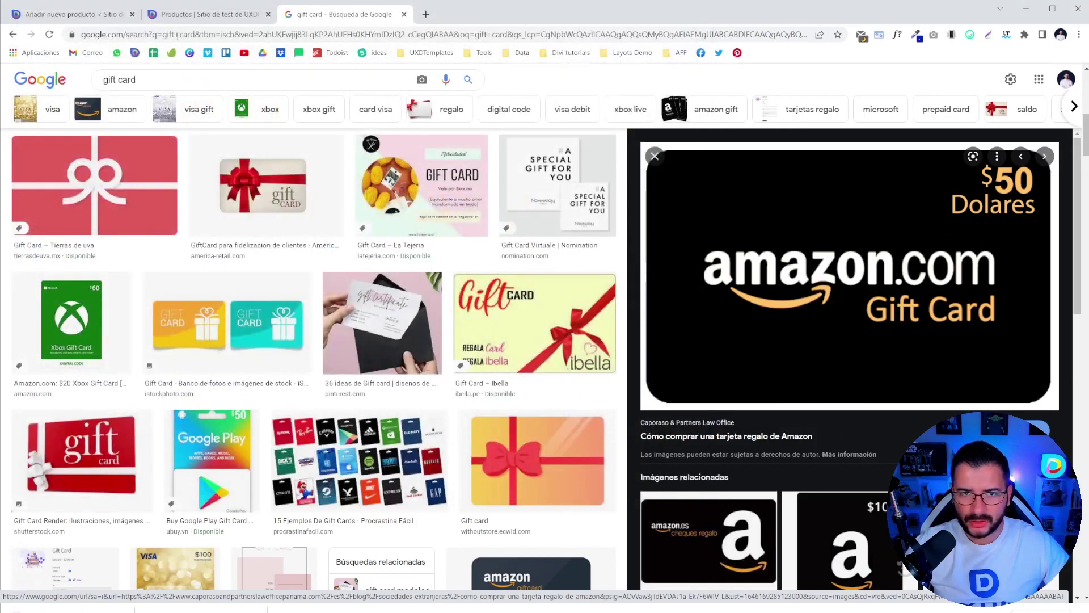
left_click(203, 15)
- Upload gift-crad-amazon.jpeg and set it as the product image, then show the product type list
left_click(71, 14)
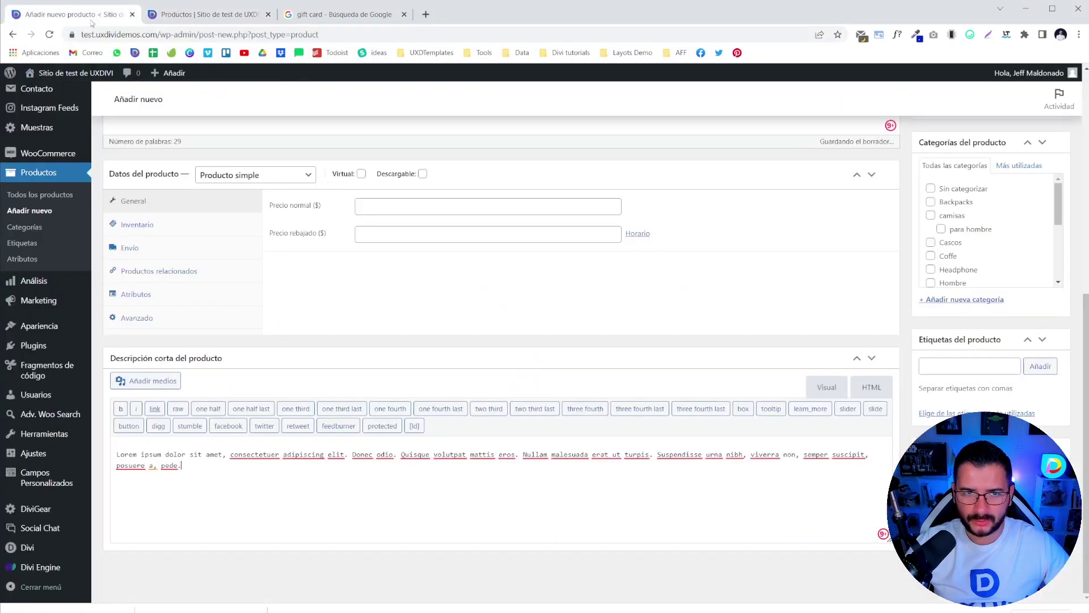
scroll(242, 300, "up", 3)
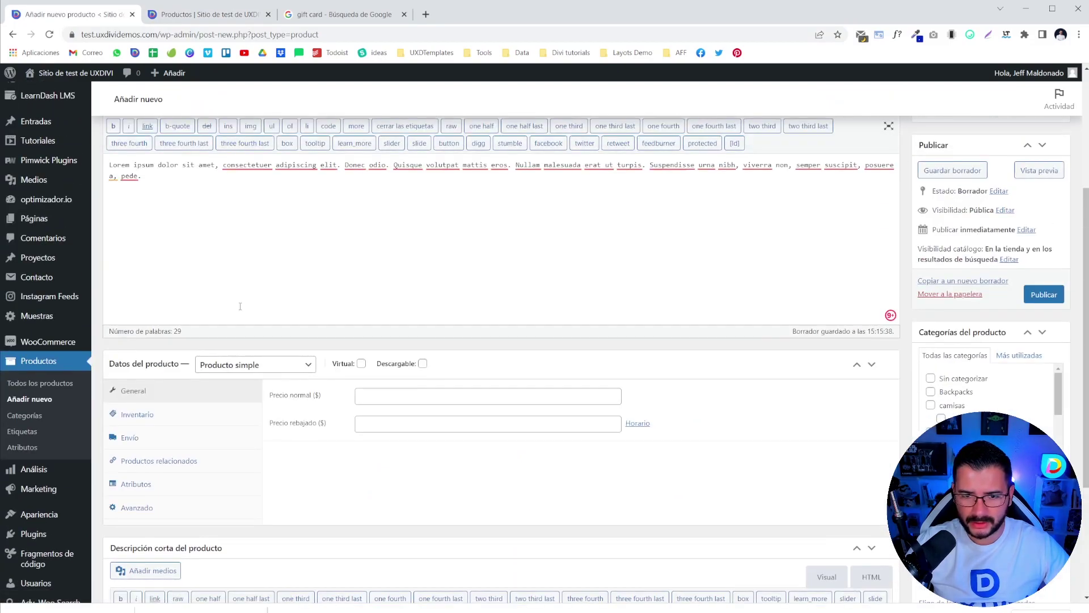
scroll(242, 301, "down", 3)
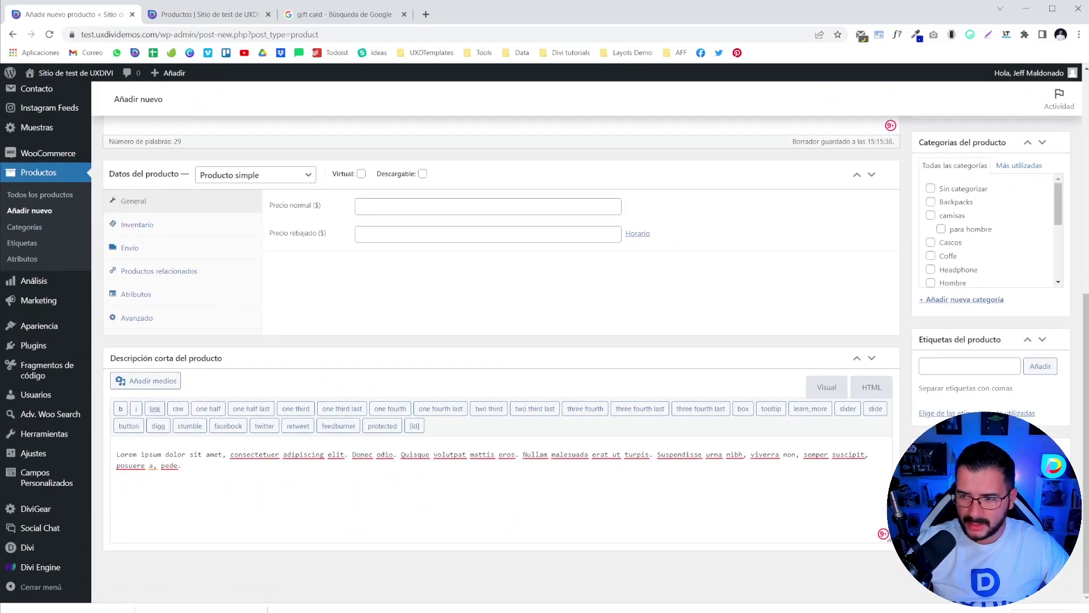
left_click(953, 471)
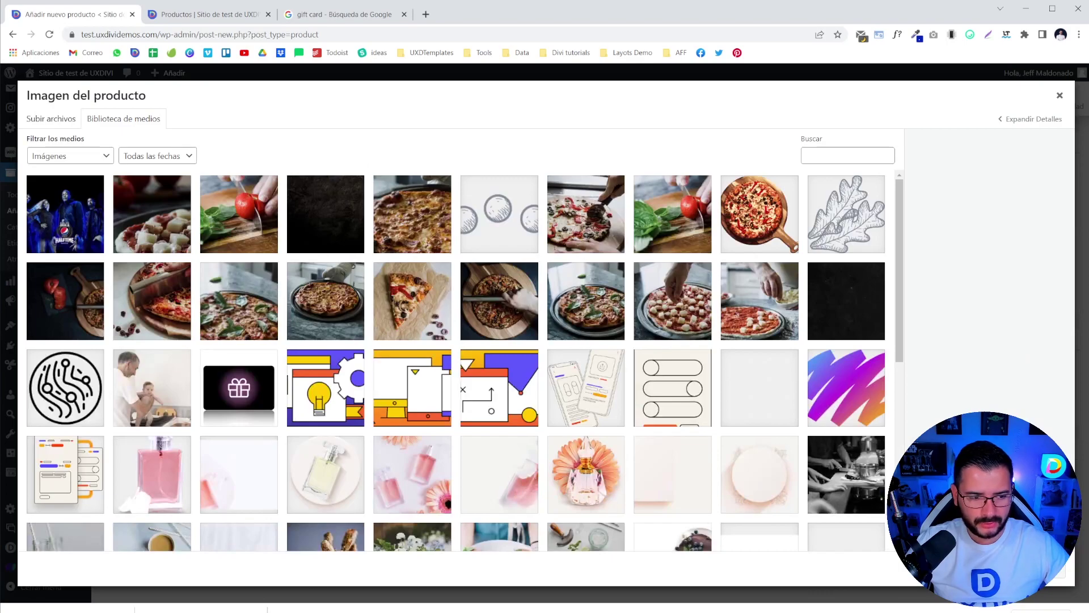
left_click_drag(12, 454, 220, 355)
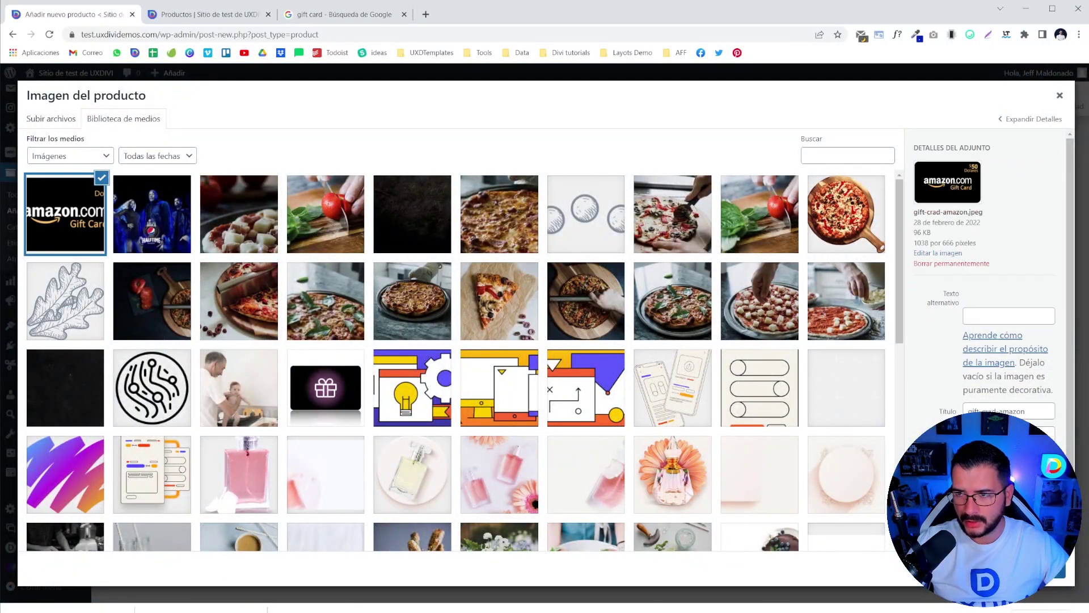
left_click(330, 588)
scroll(545, 572, "up", 3)
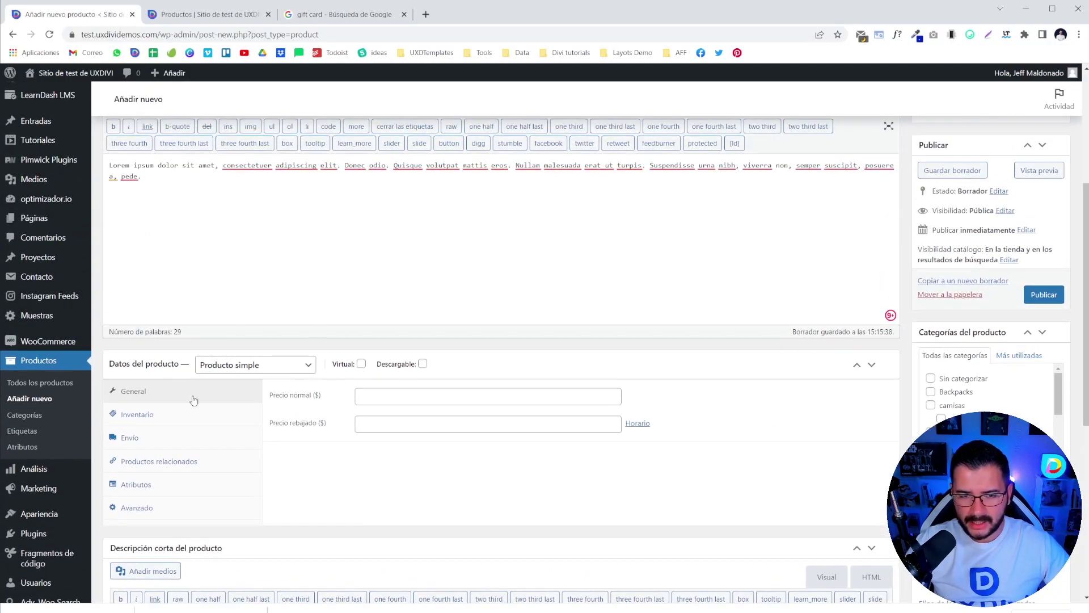
left_click(254, 369)
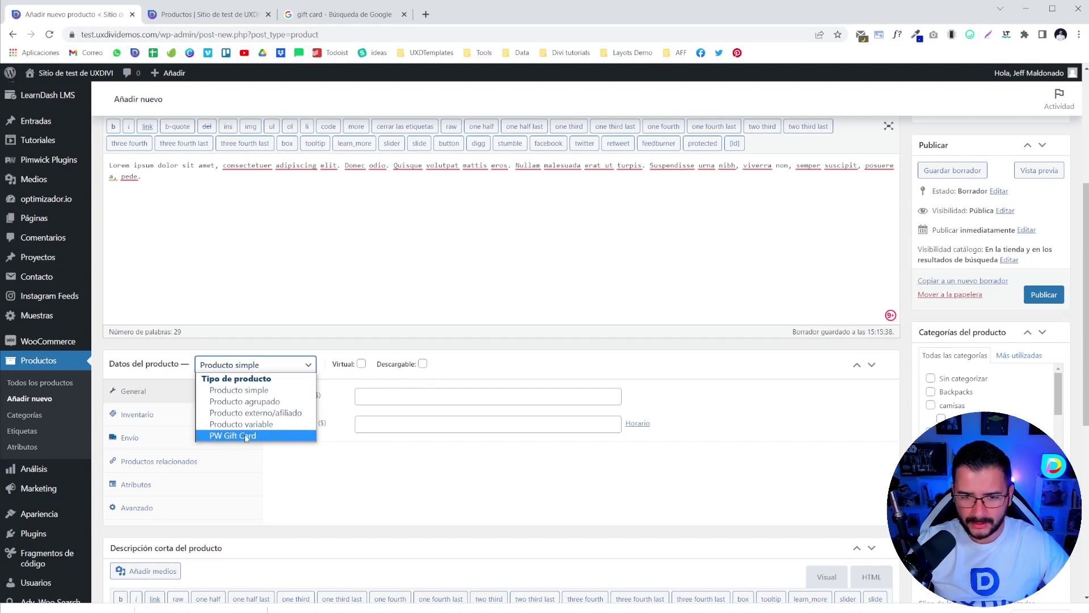
- Set the product type to PW Gift Card
left_click(246, 435)
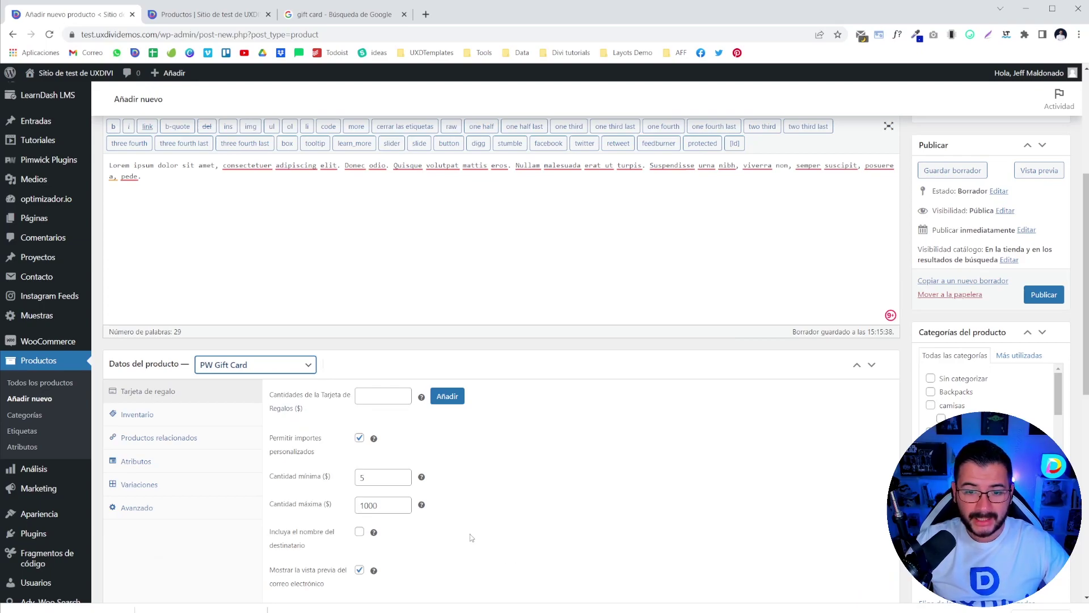
scroll(544, 506, "down", 10)
scroll(528, 509, "up", 6)
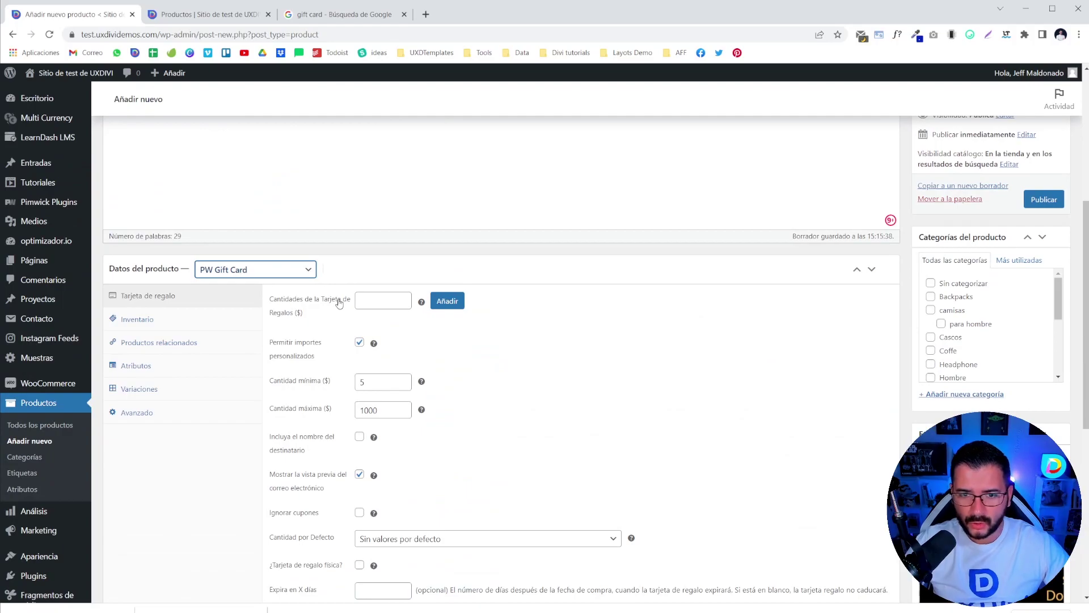
scroll(743, 398, "down", 3)
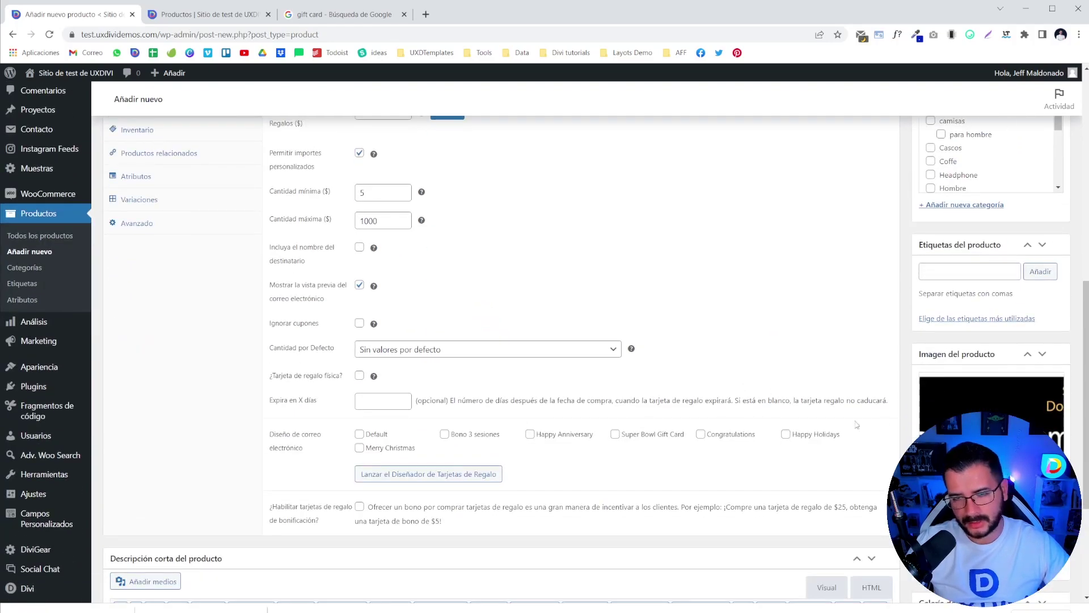
scroll(884, 426, "up", 3)
- Add preset gift card amounts of 50, 100, 200 and 500
left_click(367, 299)
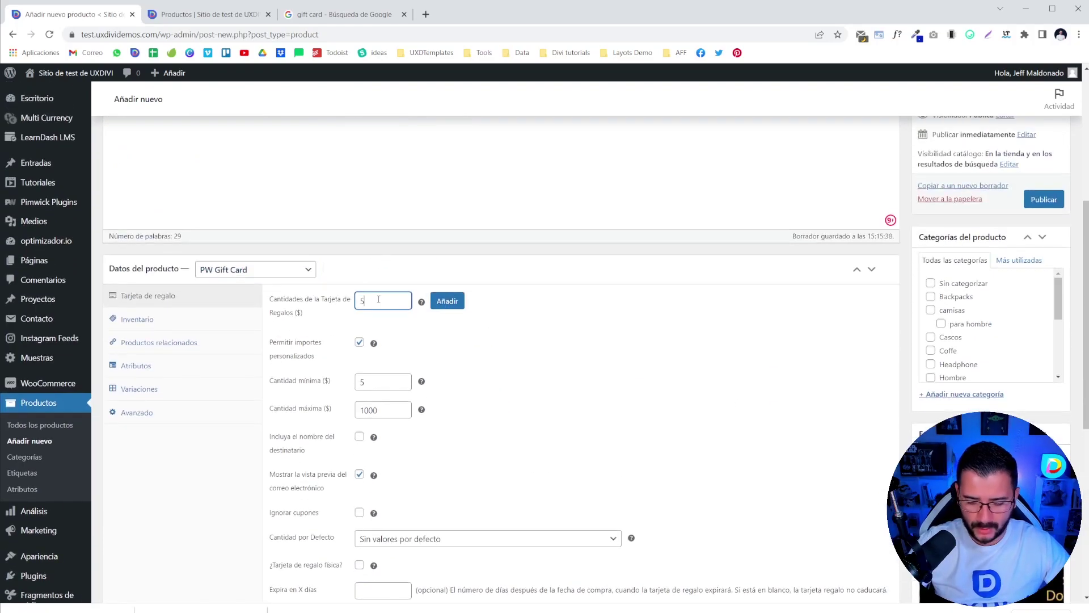
left_click(448, 301)
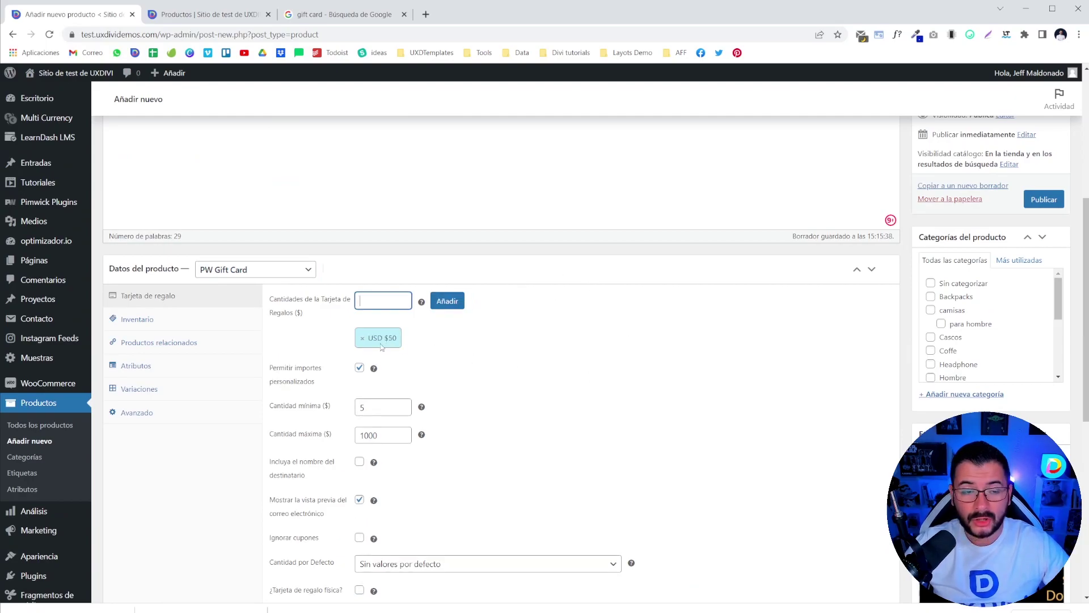
scroll(373, 367, "up", 5)
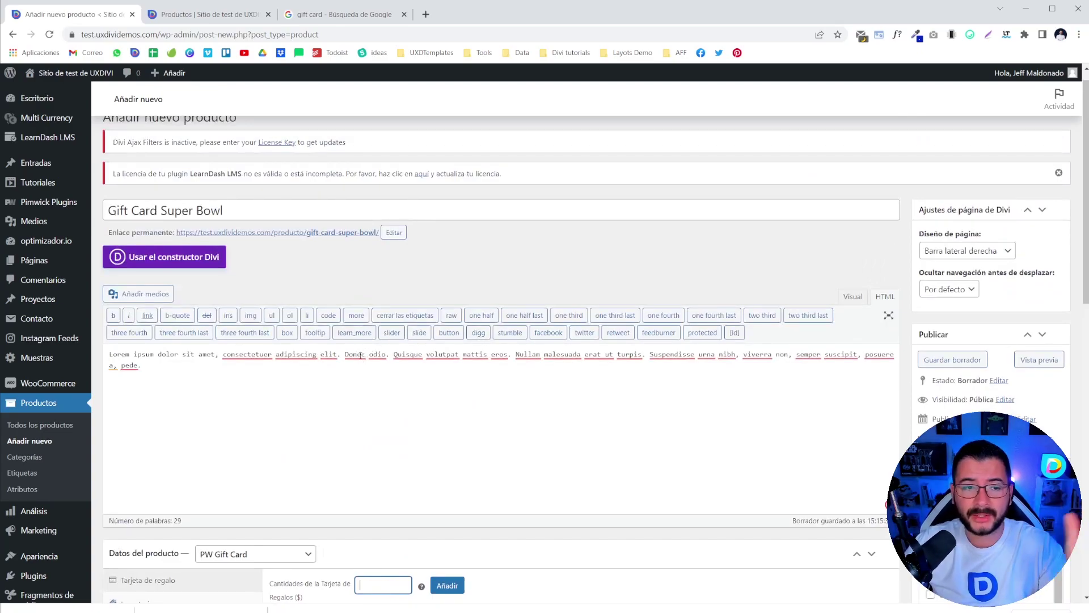
scroll(363, 369, "down", 3)
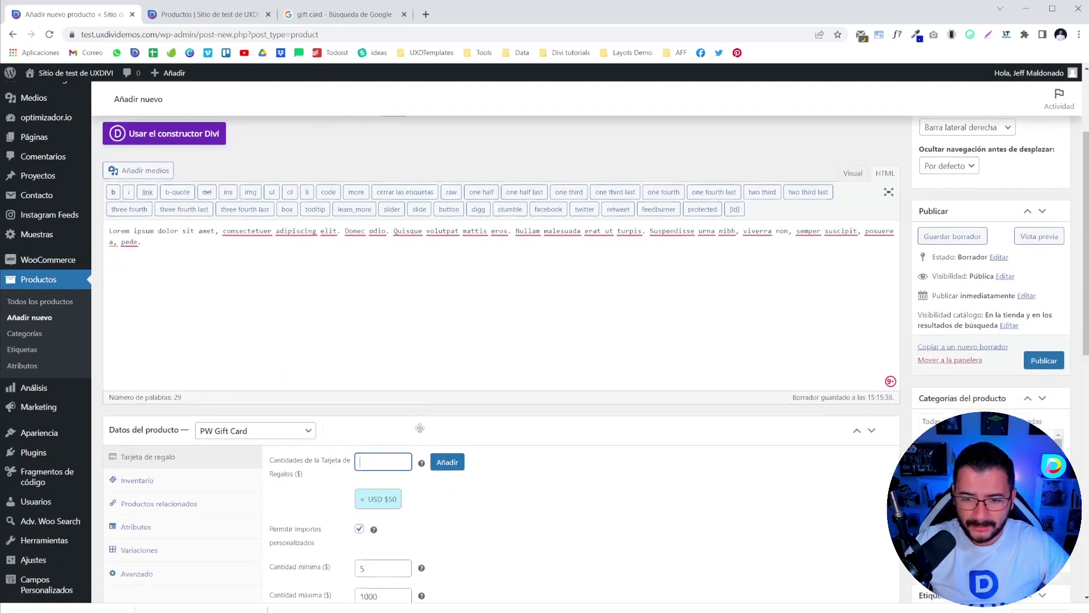
type("00")
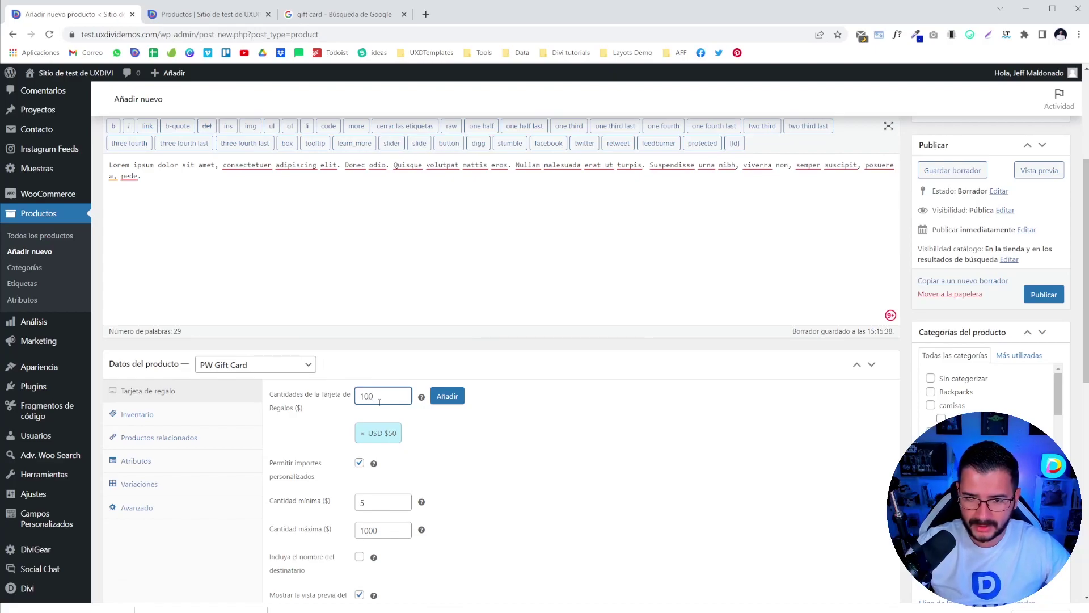
left_click(446, 397)
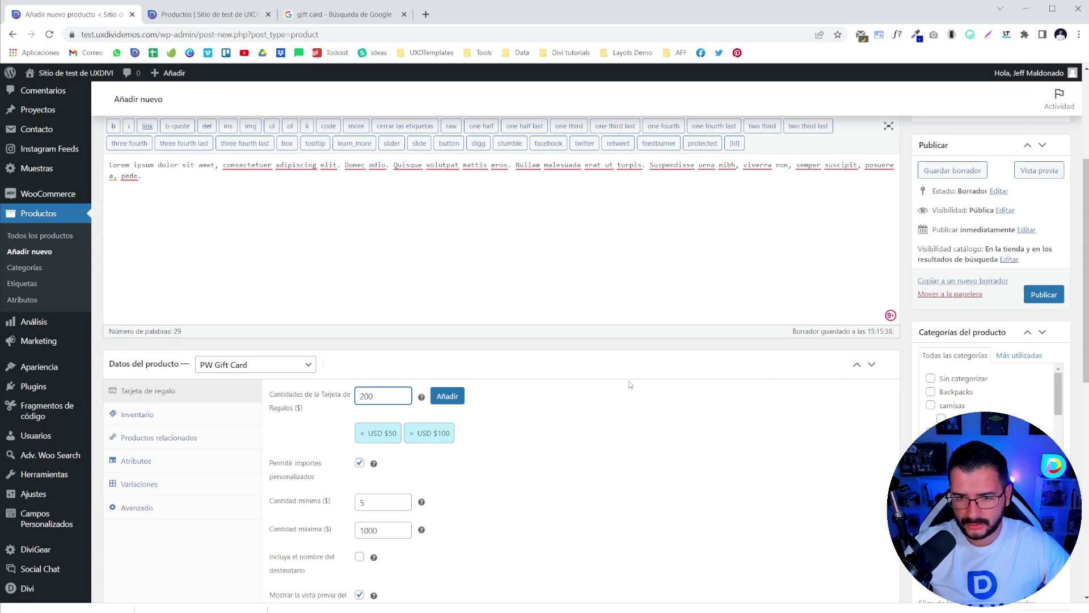
left_click(447, 395)
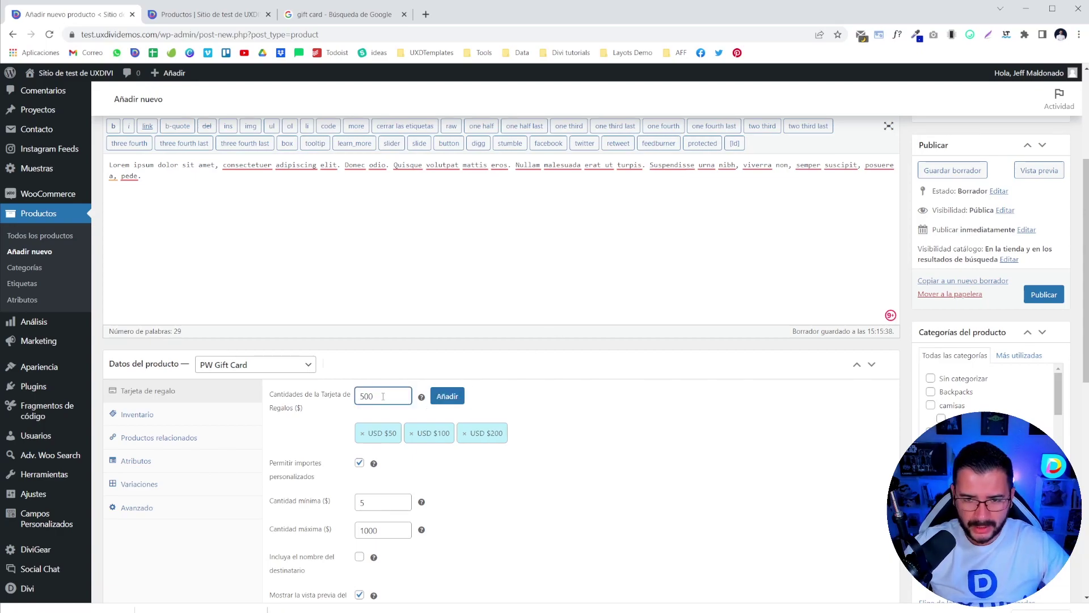
left_click(447, 396)
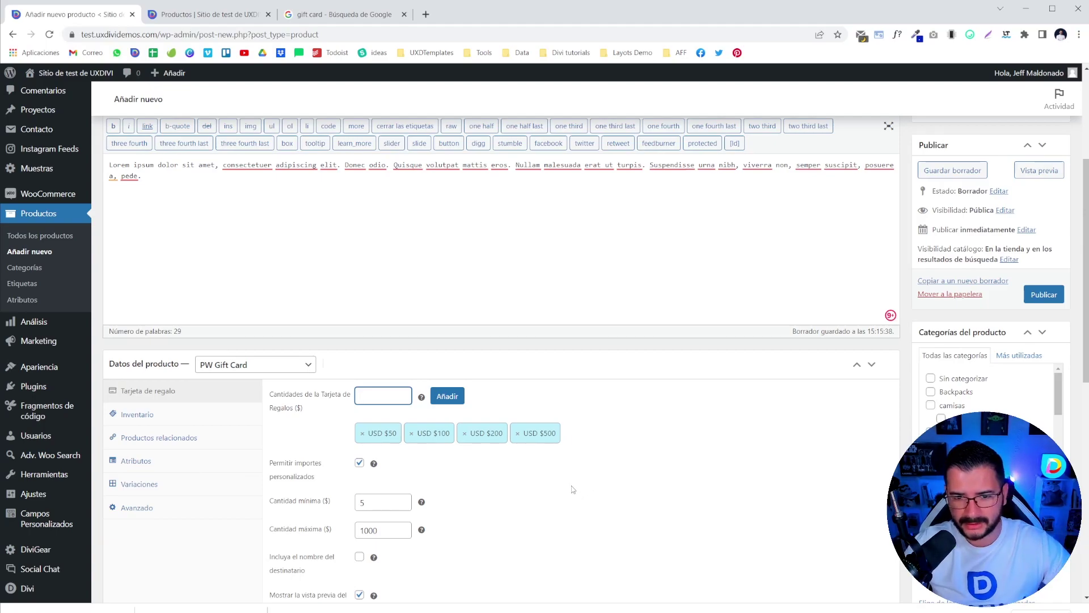
- Keep 'Permitir importes personalizados' on and change Cantidad mínima from 5 to 50
scroll(549, 496, "down", 2)
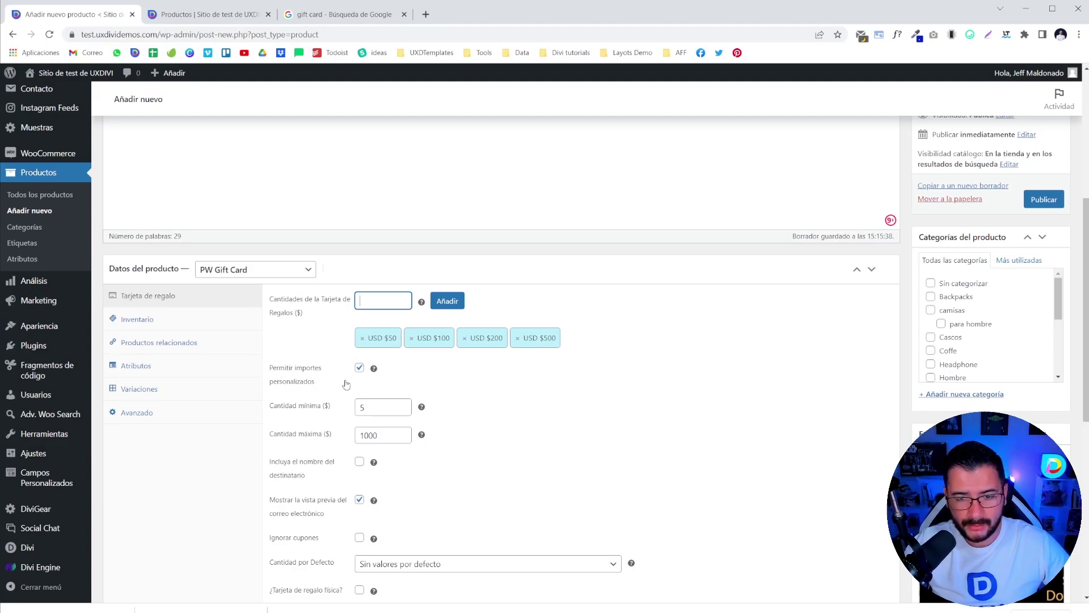
left_click(359, 370)
left_click(359, 368)
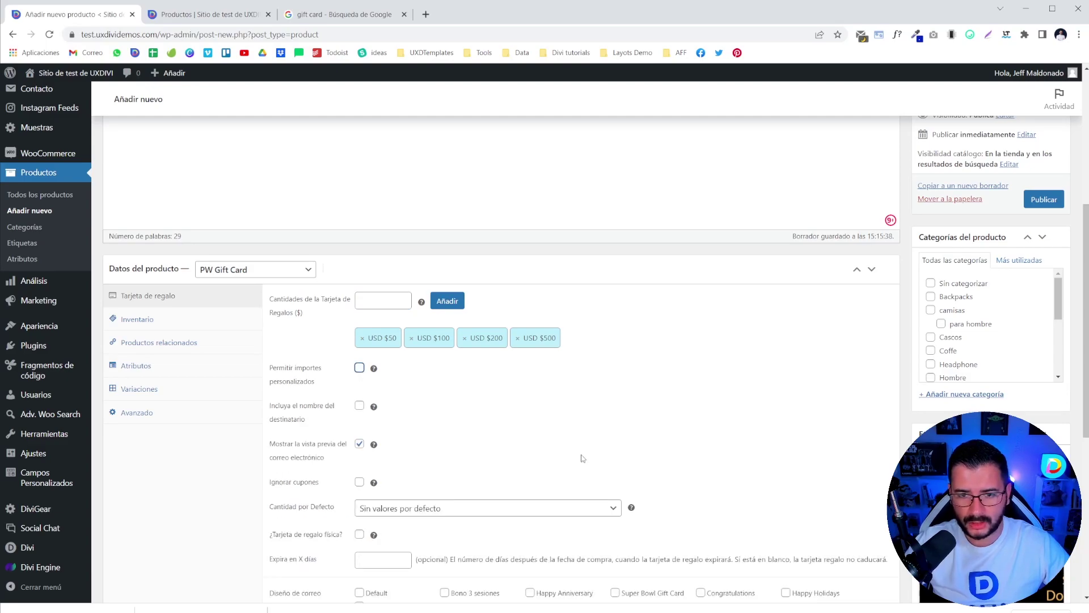
left_click(359, 367)
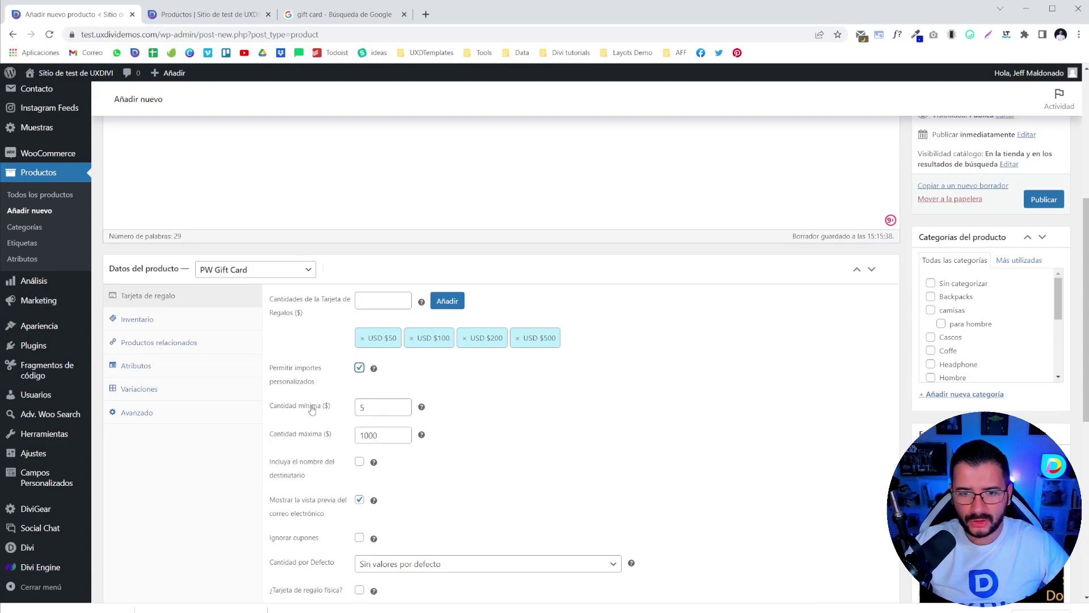
double_click(362, 408)
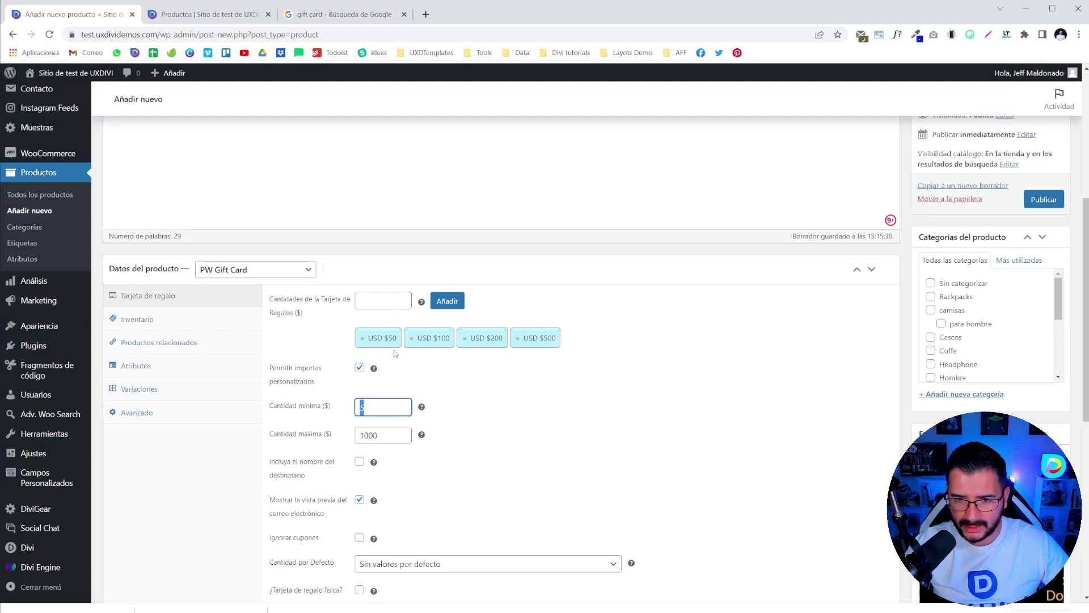
type("50")
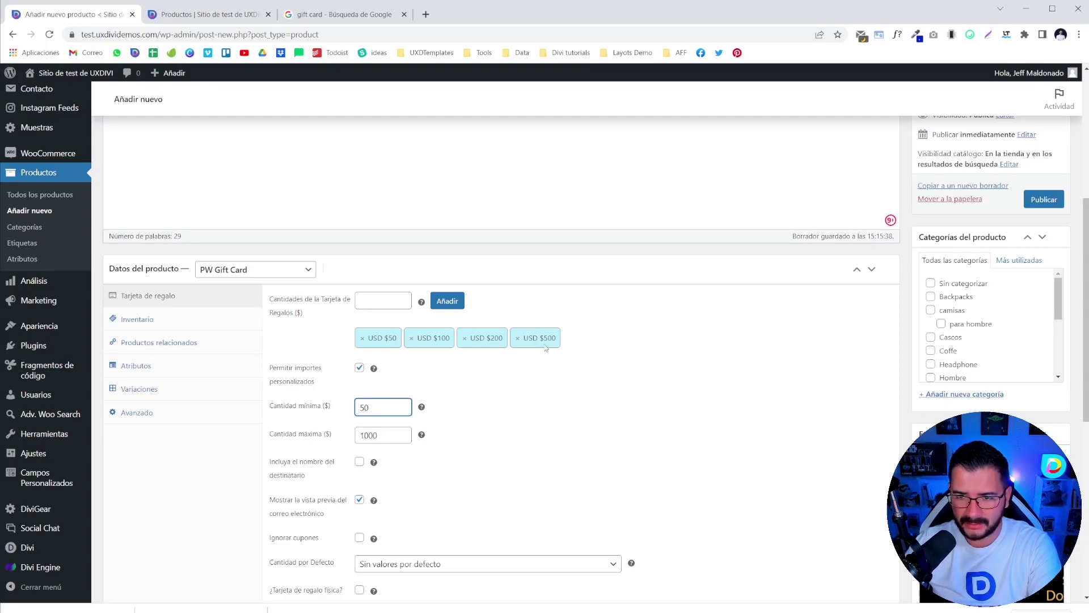
left_click(454, 472)
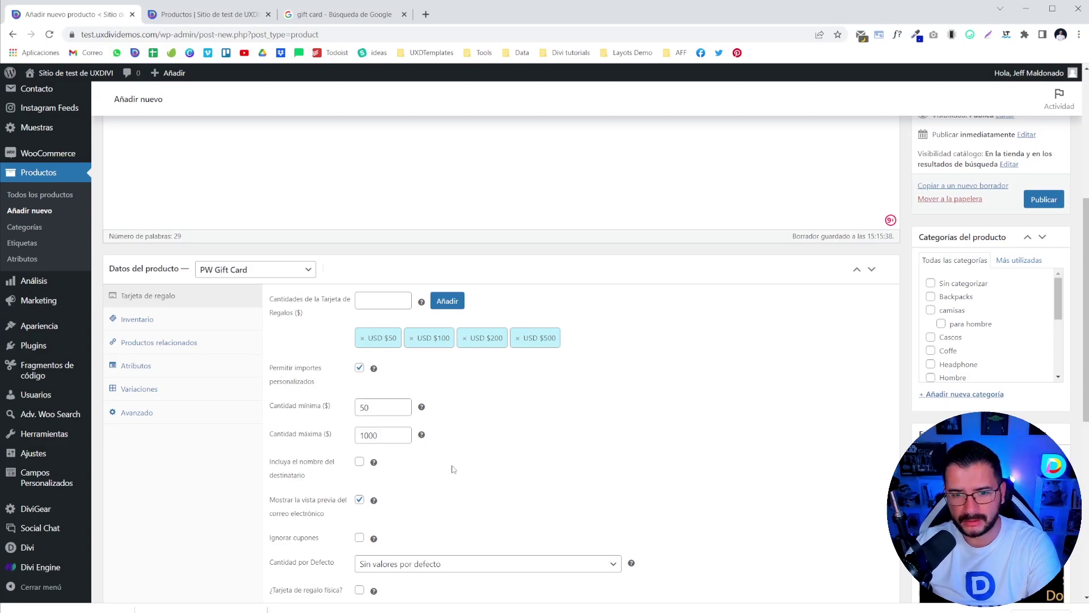
scroll(452, 463, "down", 3)
- Include the recipient's name, set USD $50 as default amount, and leave physical card off
left_click(359, 273)
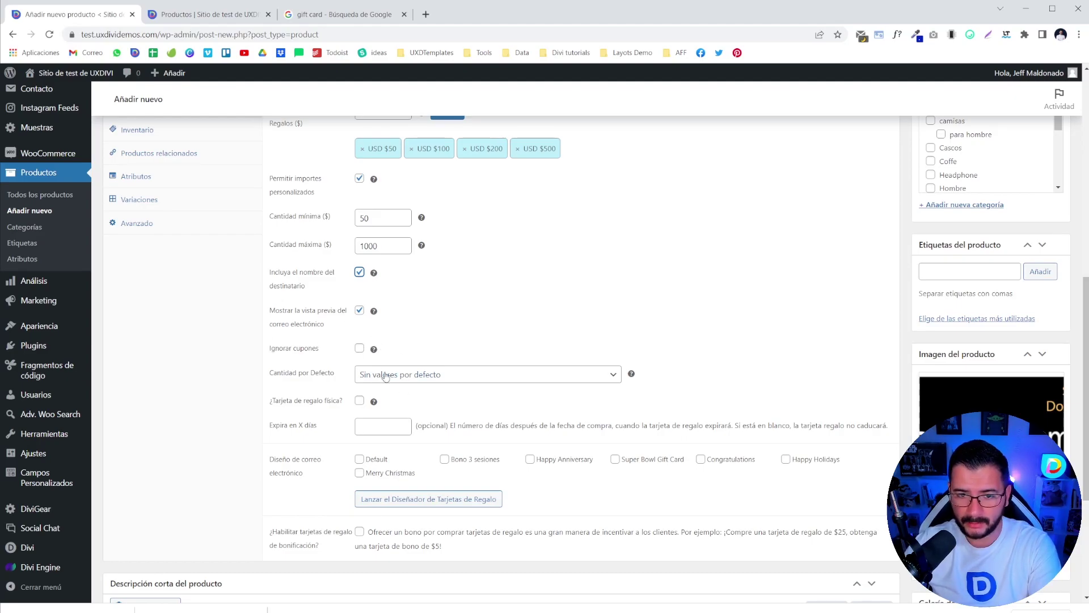
left_click(409, 374)
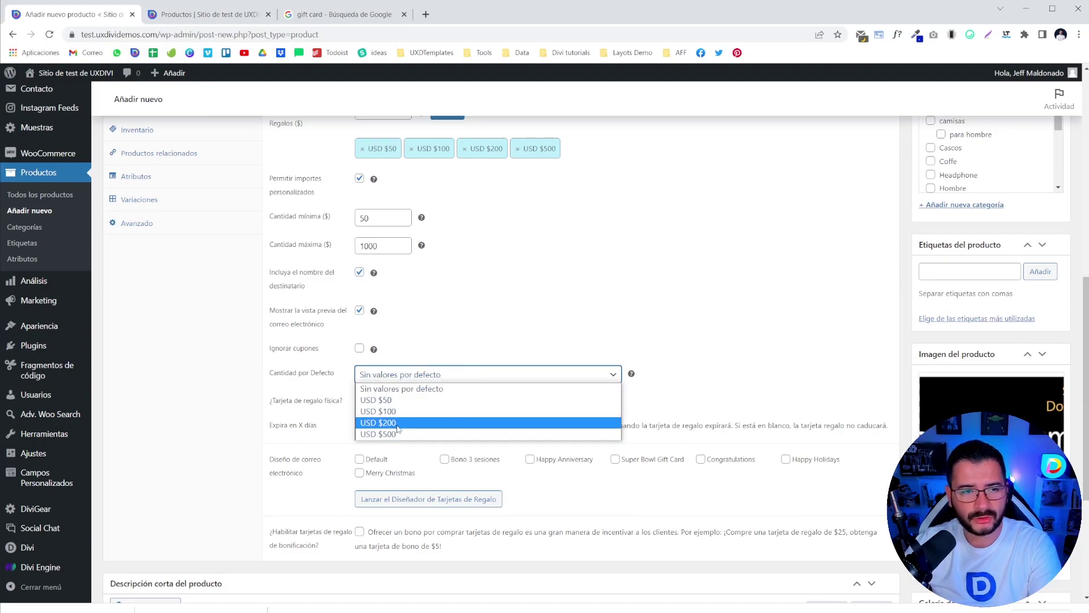
left_click(372, 400)
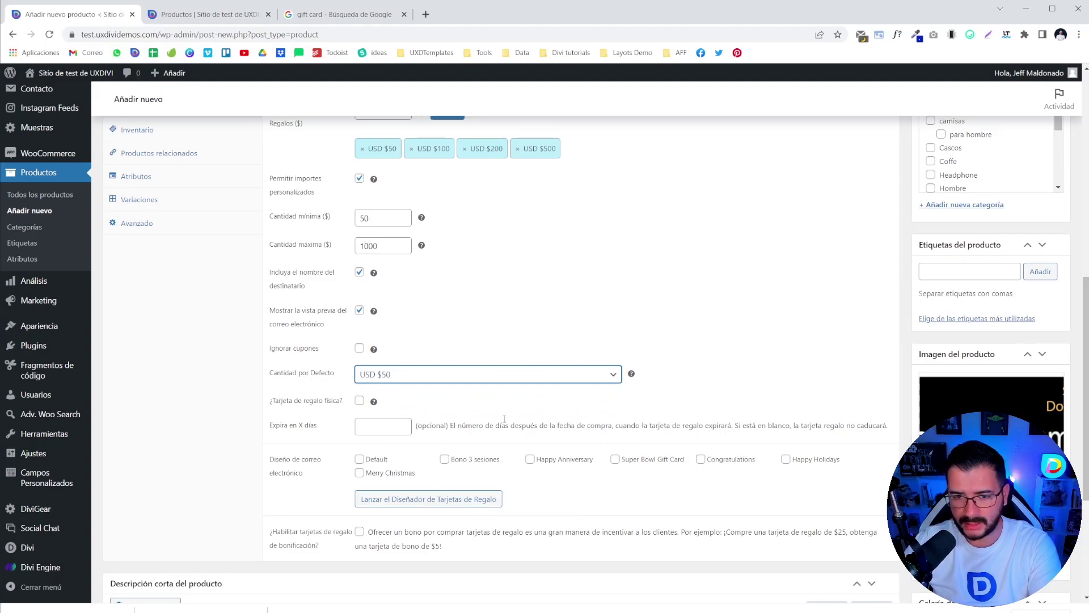
left_click(359, 400)
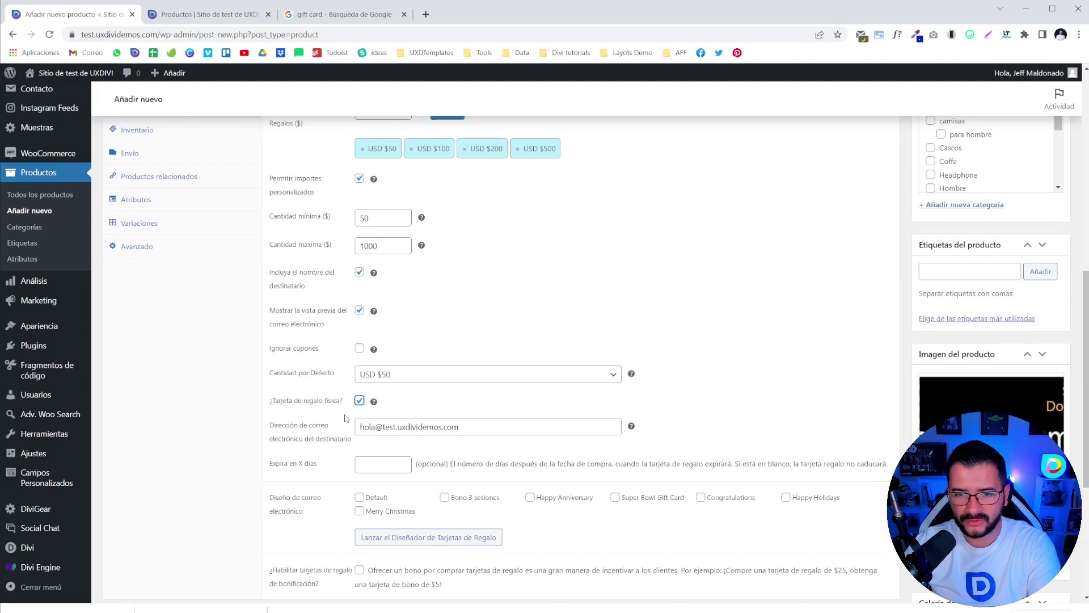
left_click(359, 401)
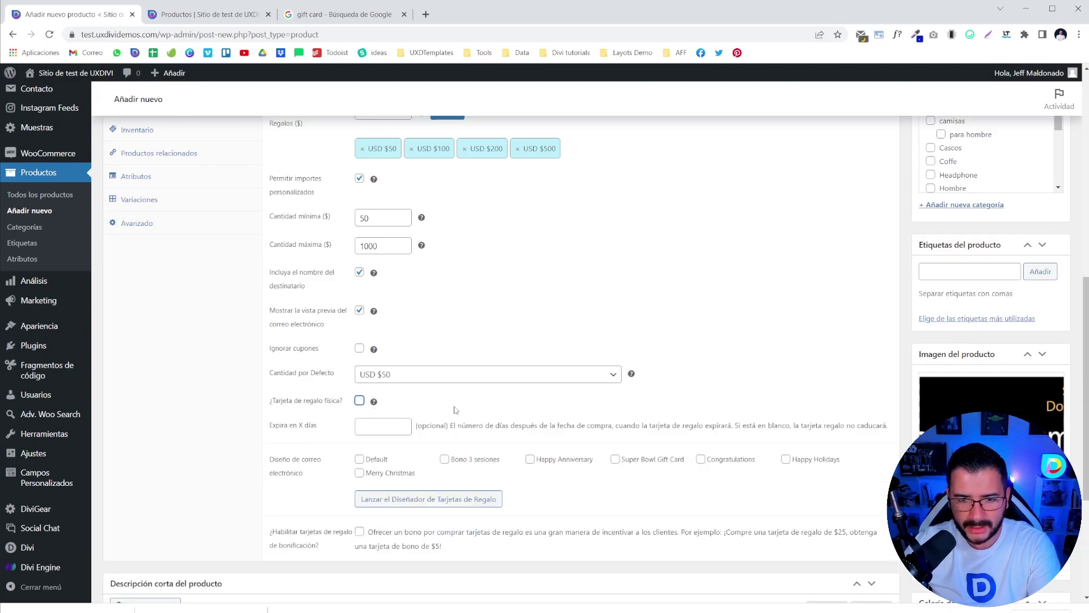
- Set 'Expira en X días' to 20
scroll(351, 408, "down", 2)
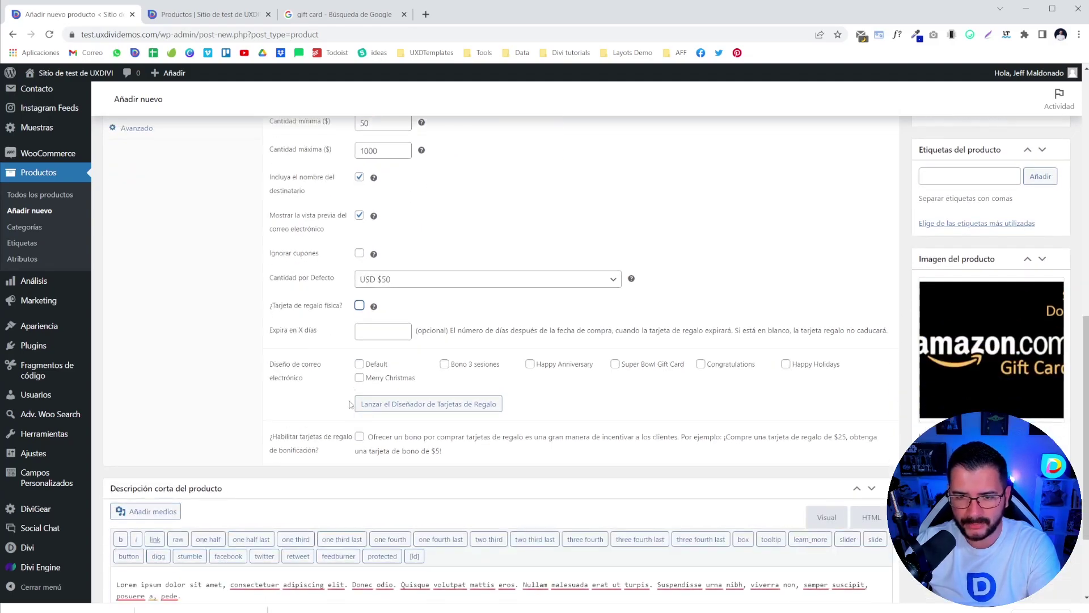
left_click(376, 333)
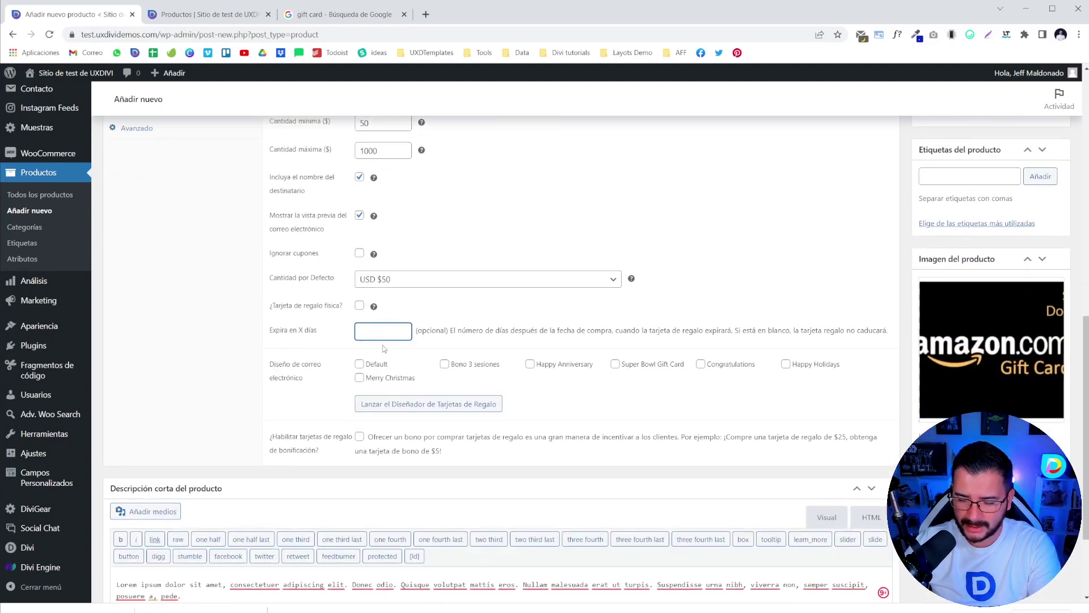
type("20")
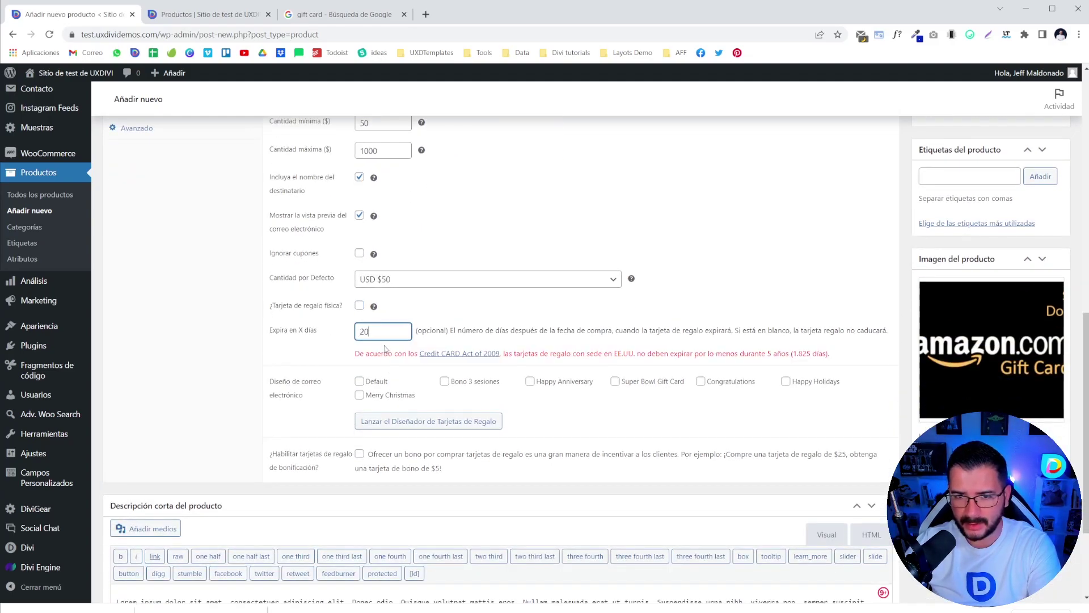
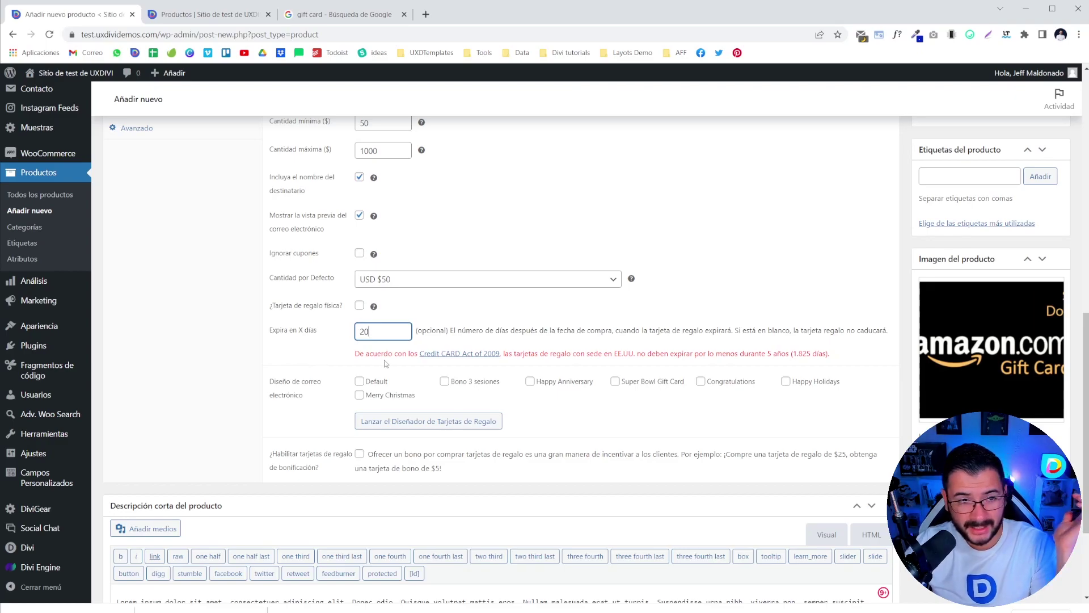
- Clear the 20-day expiry so the card never expires, and pick the Super Bowl Gift Card email design
left_click_drag(388, 333, 274, 357)
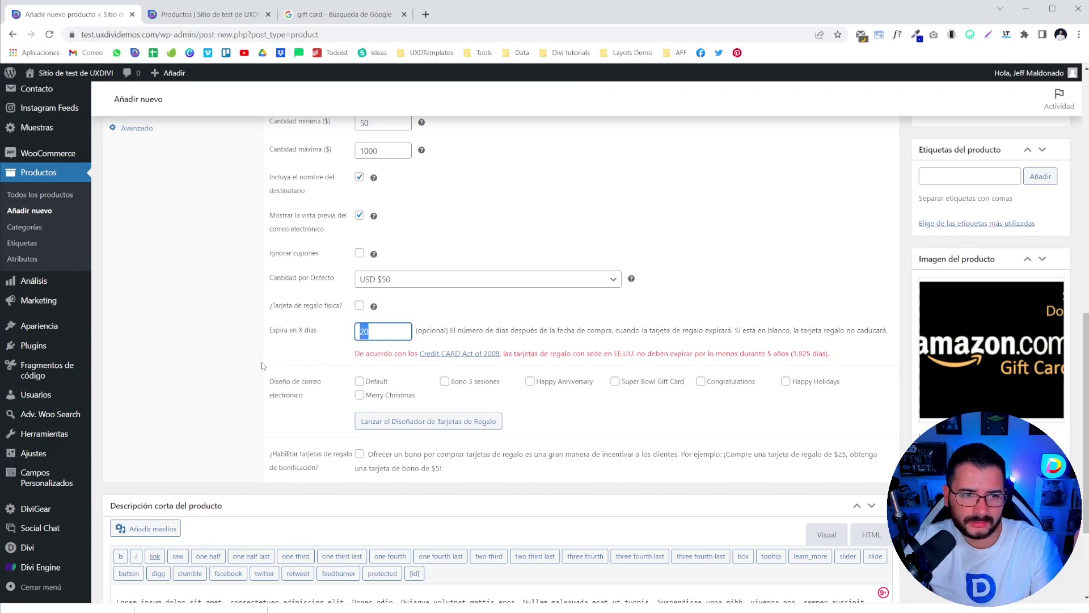
key("BackSpace")
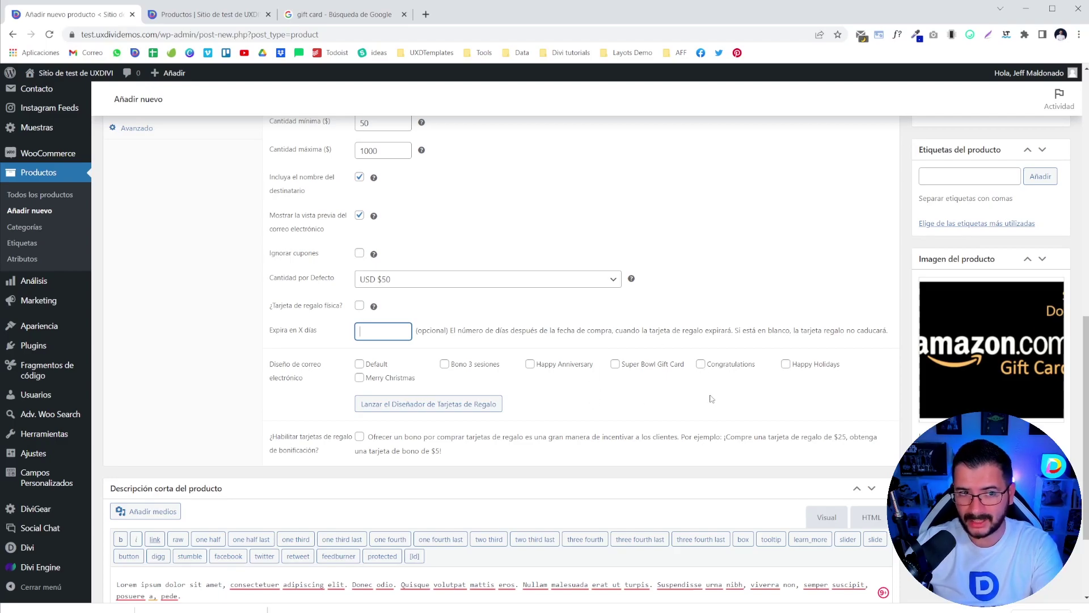
left_click(614, 365)
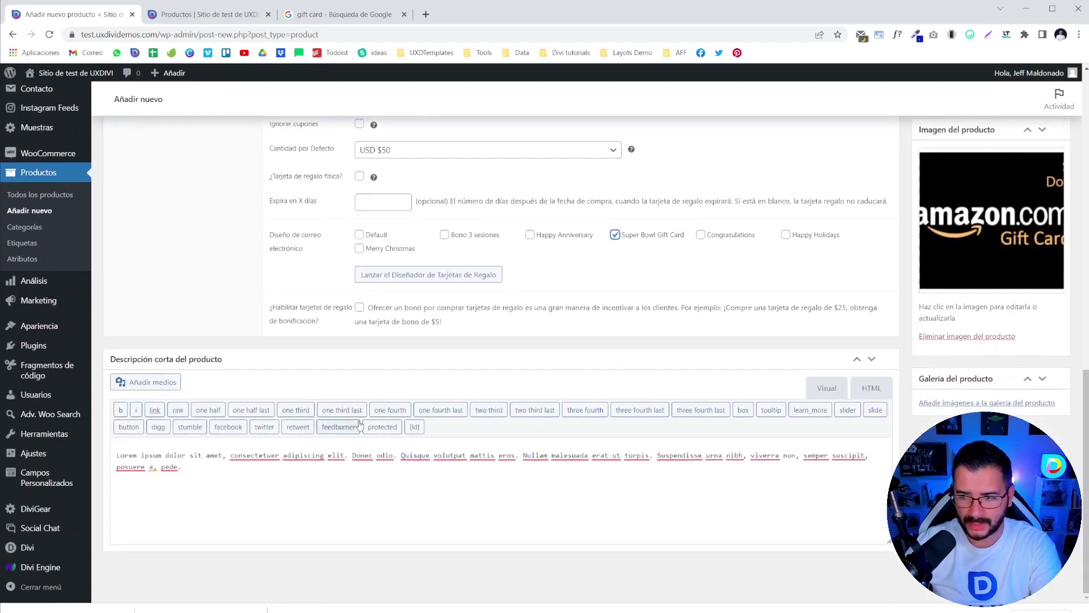
- Publish the Gift Card Super Bowl product
scroll(360, 424, "up", 13)
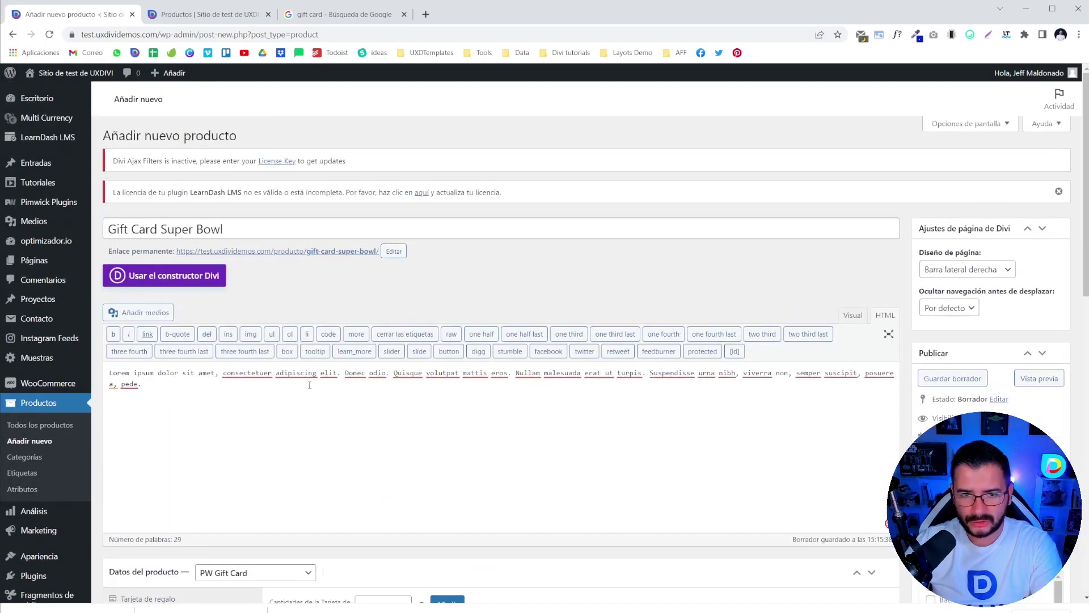
scroll(329, 389, "down", 3)
scroll(499, 340, "down", 8)
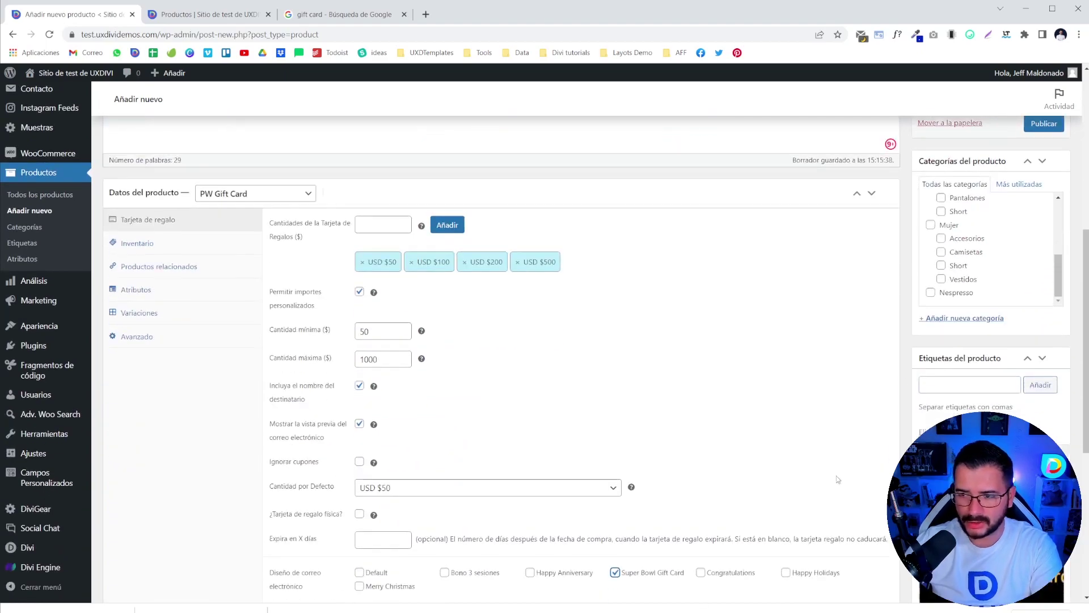
scroll(499, 341, "up", 15)
key("F5")
scroll(454, 510, "down", 5)
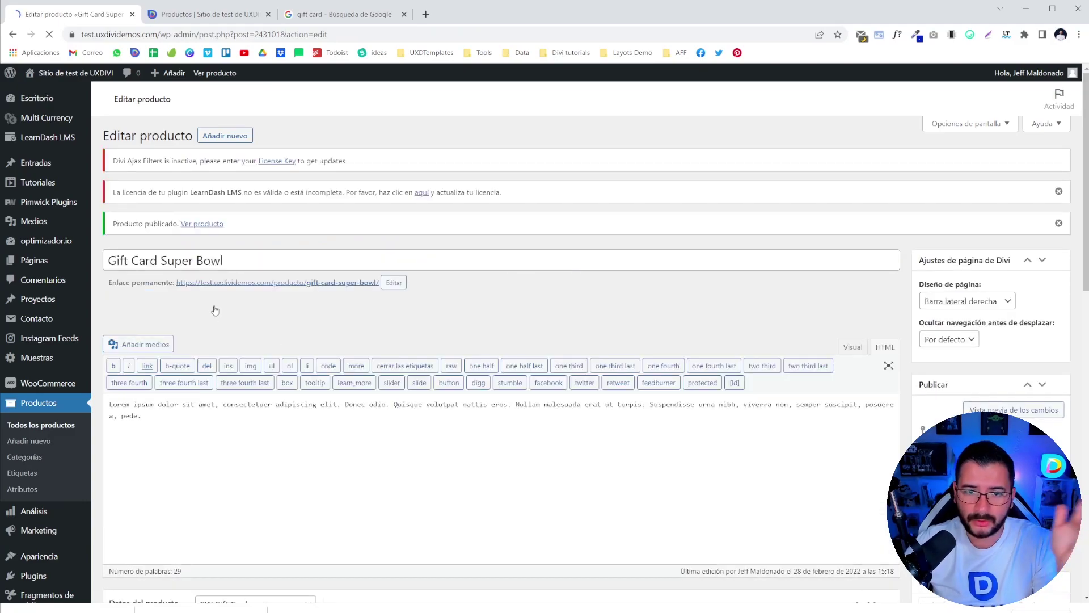
- Open the product's live page from its permalink in a new tab and switch to it
right_click(241, 282)
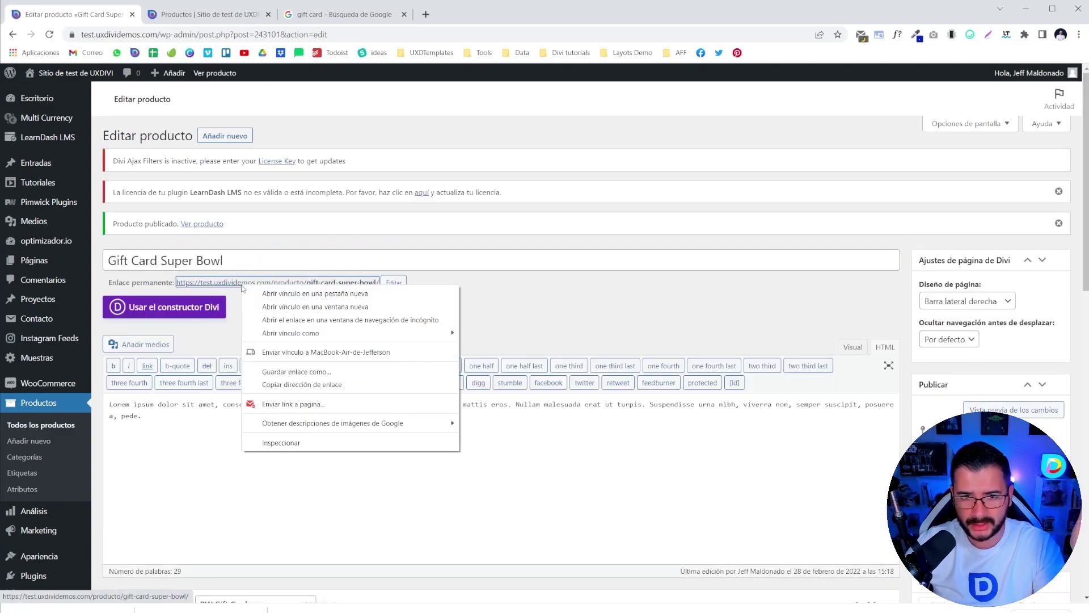
left_click(258, 293)
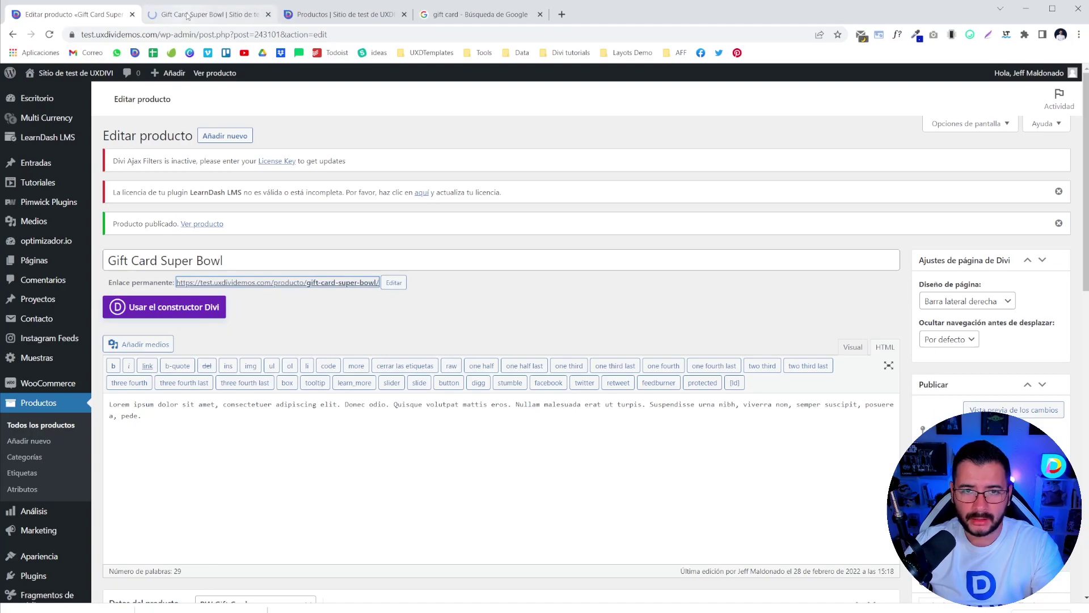
left_click(185, 16)
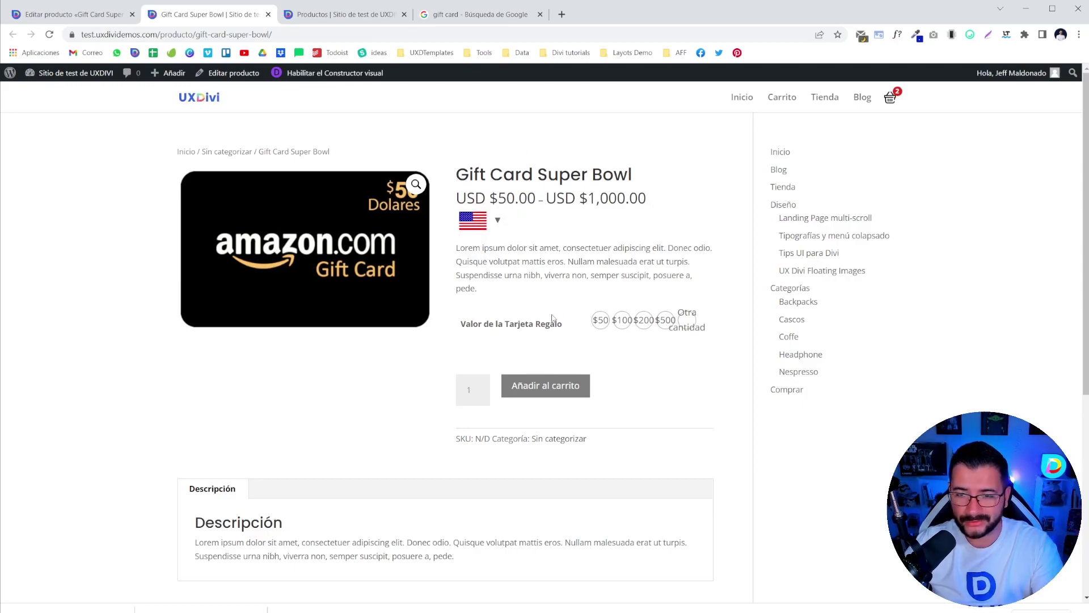
- Highlight the product title and description on the live Gift Card Super Bowl page
scroll(570, 321, "down", 5)
scroll(570, 321, "up", 5)
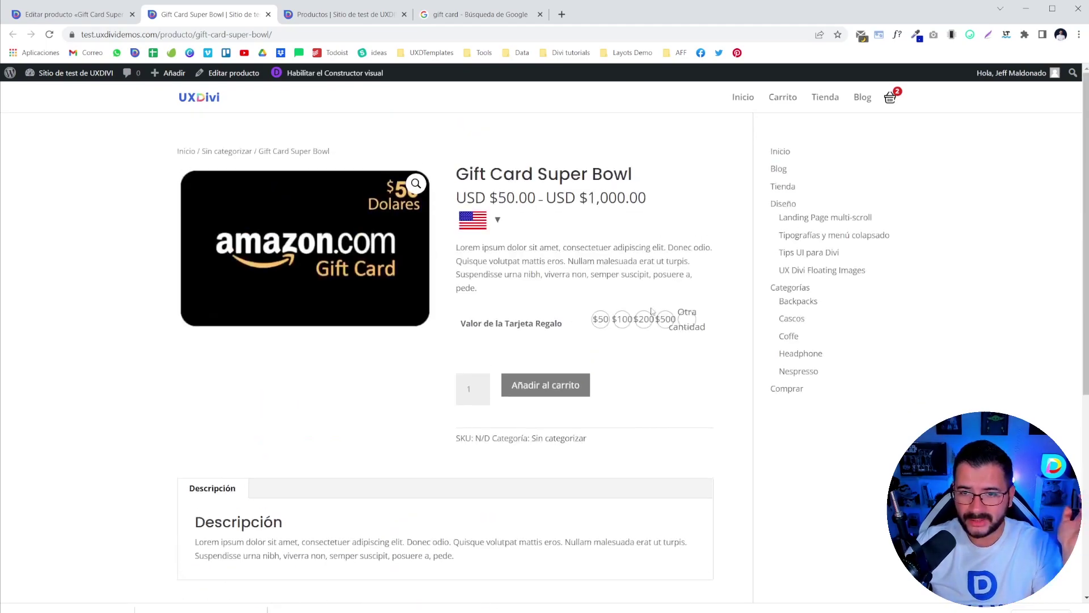
left_click_drag(457, 175, 633, 176)
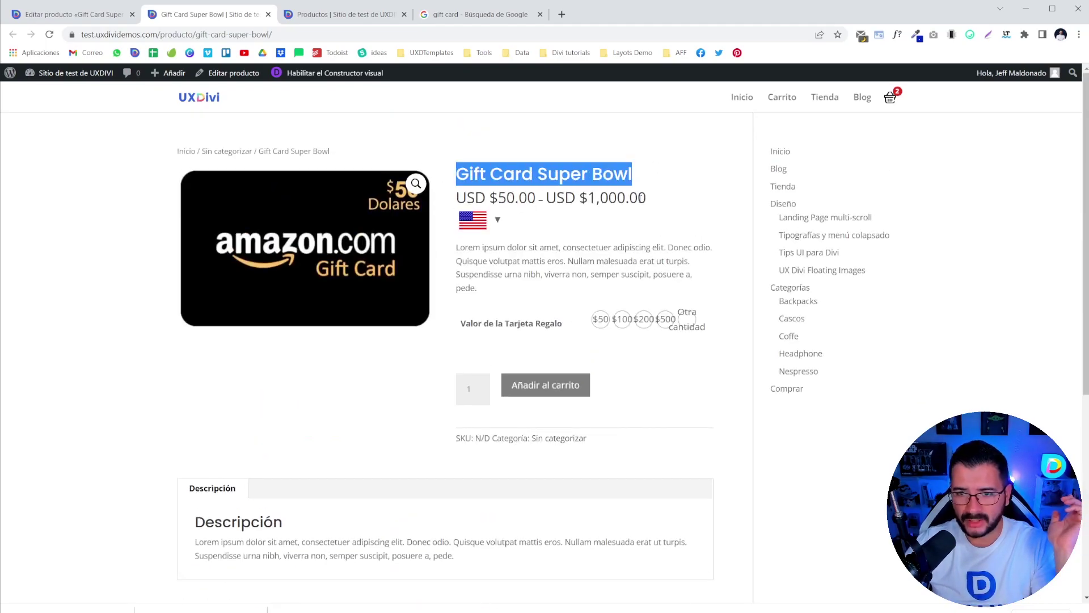
left_click_drag(482, 248, 612, 275)
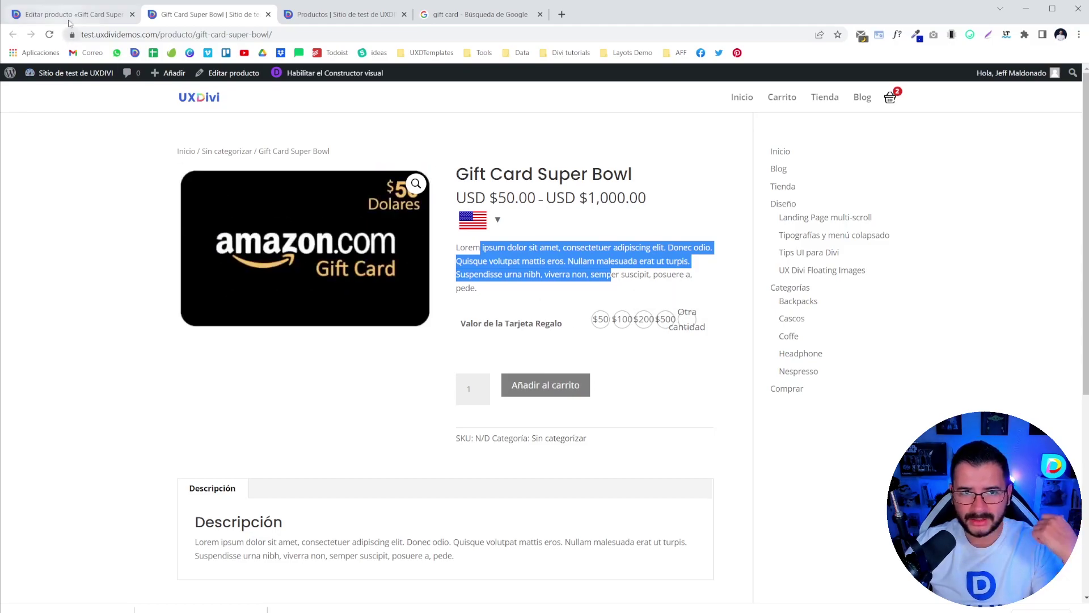
- Return to the product editor and go to the installed Plugins list
left_click(74, 14)
scroll(104, 450, "down", 7)
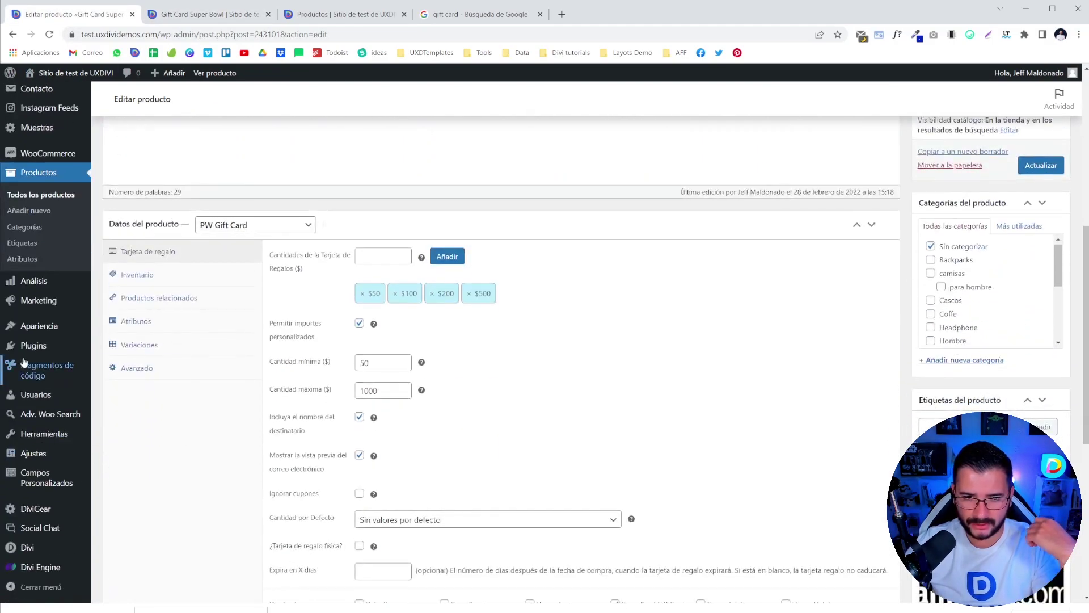
left_click(131, 347)
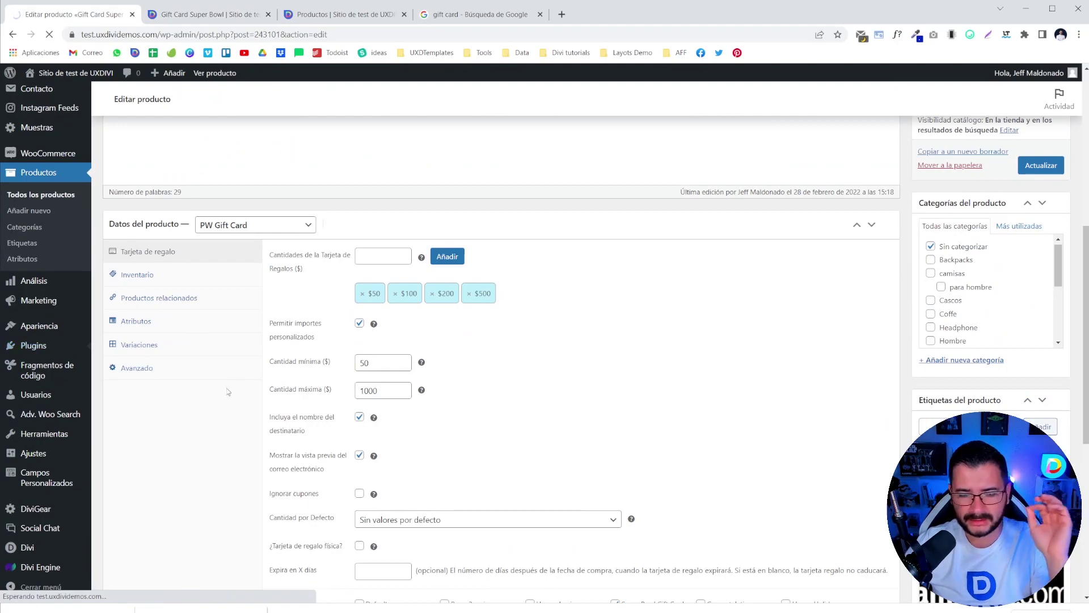
- Deactivate Variation Swatches for WooCommerce via 'Omitir y desactivar', then return to the gift card page
scroll(209, 392, "down", 2)
scroll(209, 391, "down", 10)
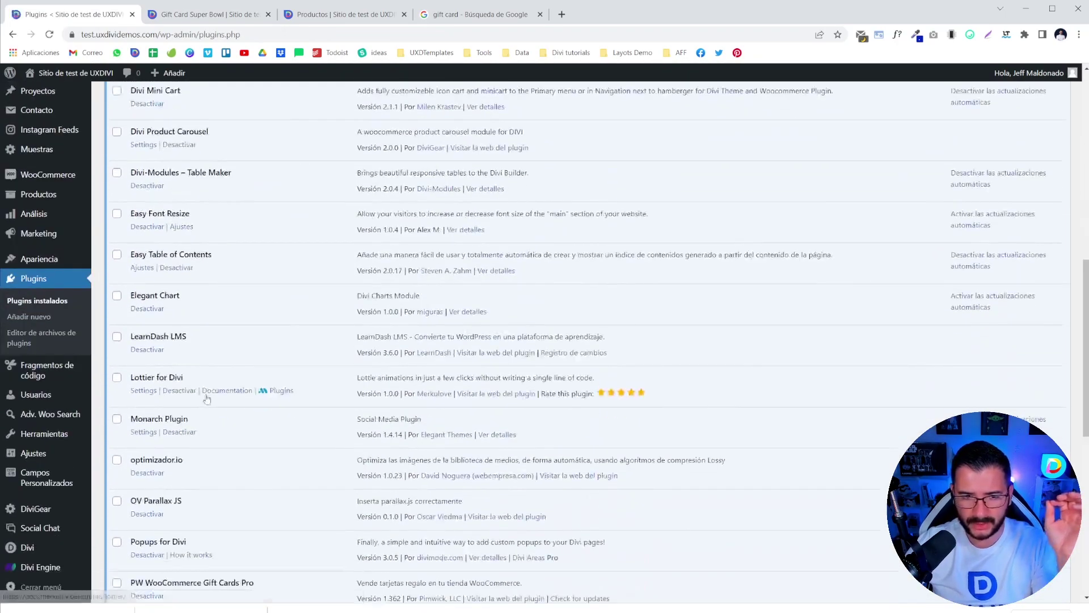
scroll(206, 398, "down", 3)
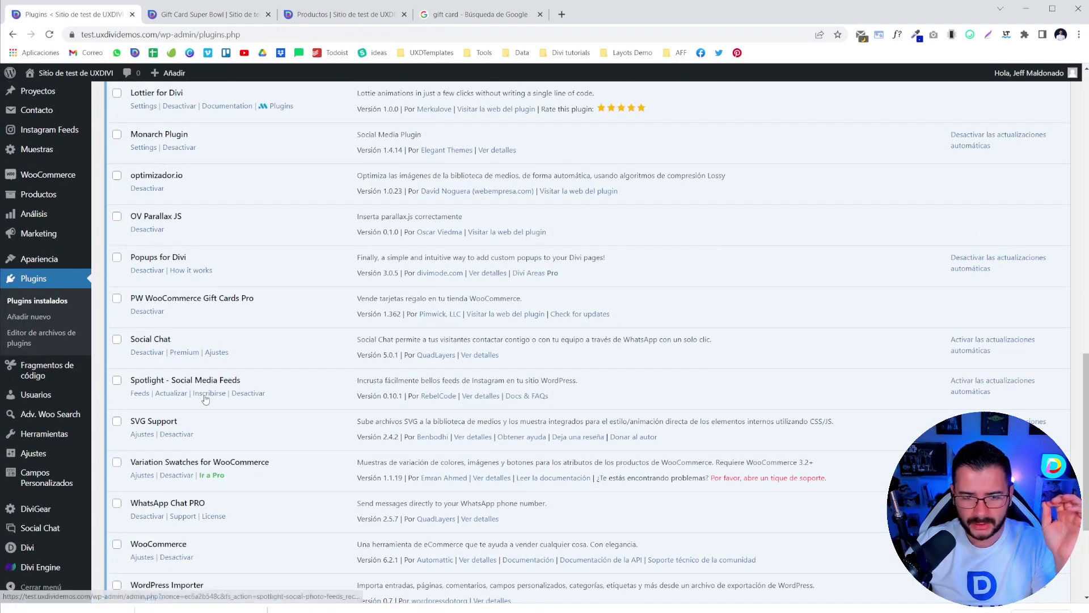
scroll(206, 399, "down", 3)
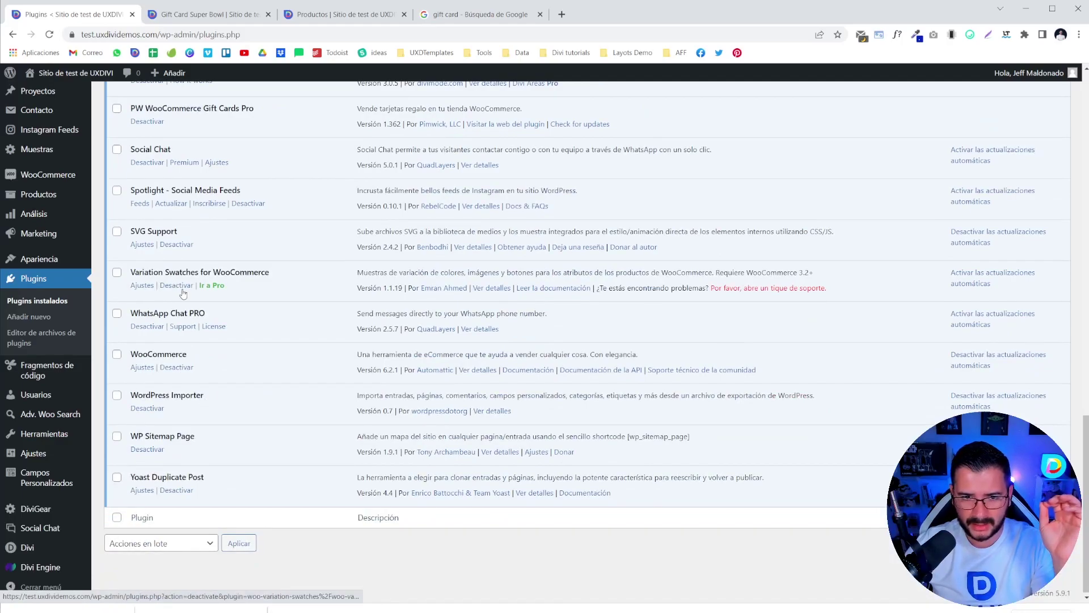
left_click(176, 285)
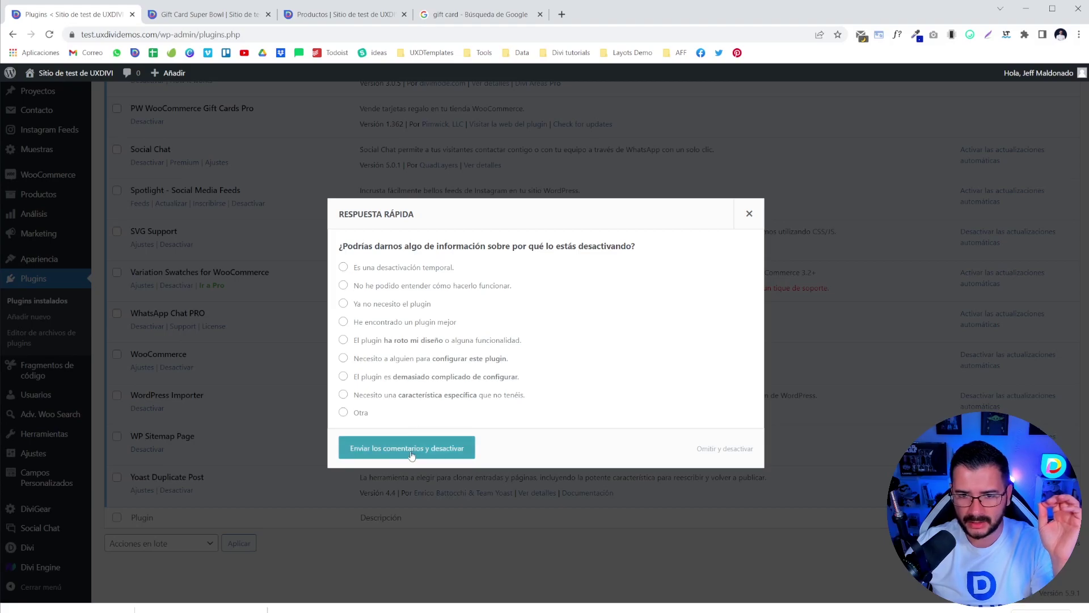
left_click(444, 448)
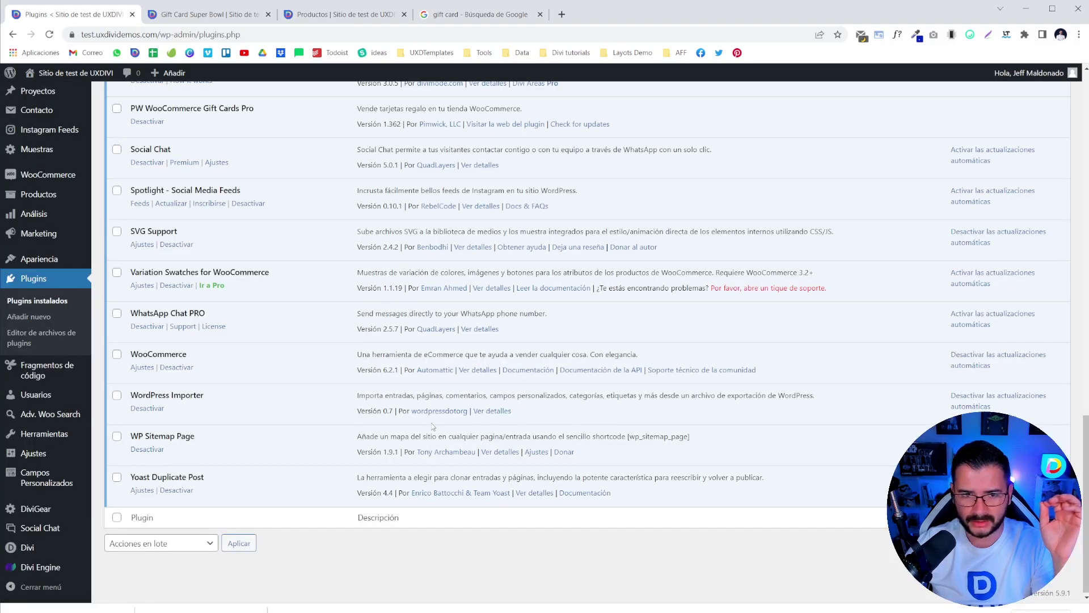
scroll(429, 424, "up", 2)
left_click(176, 381)
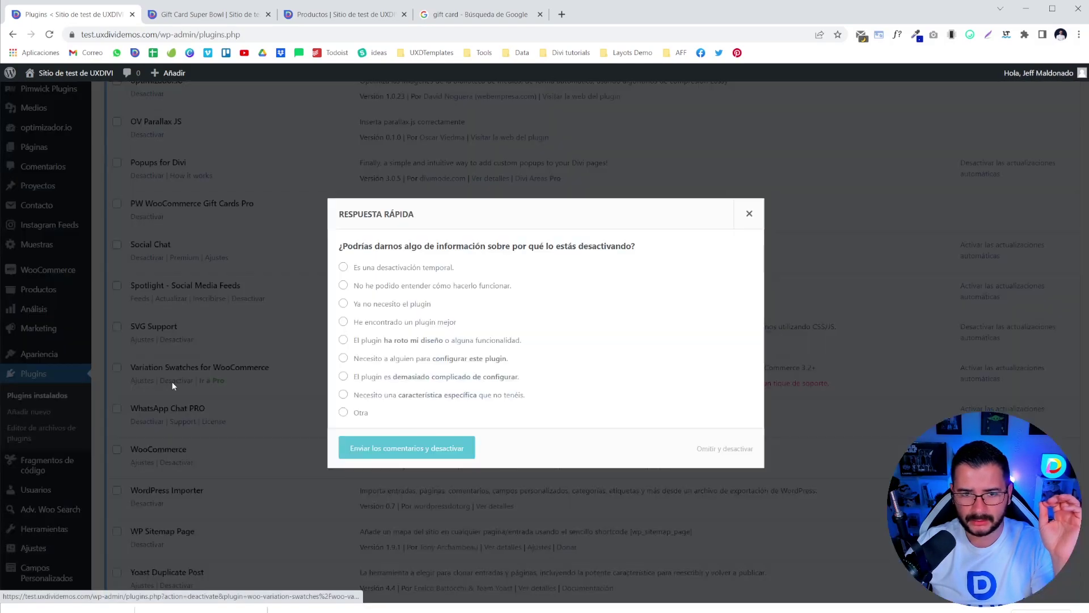
left_click(721, 449)
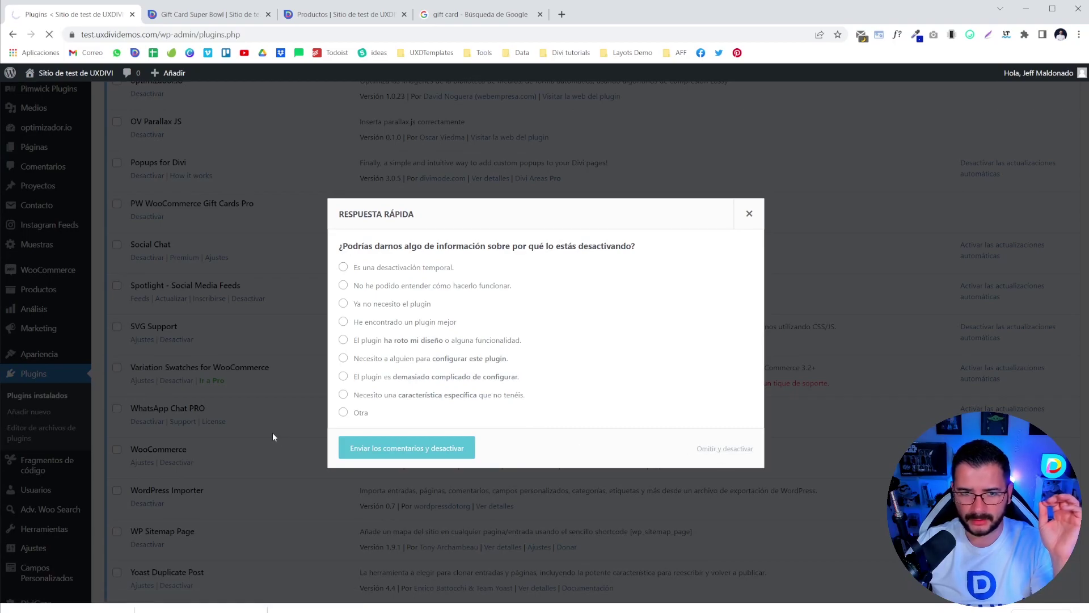
left_click(230, 4)
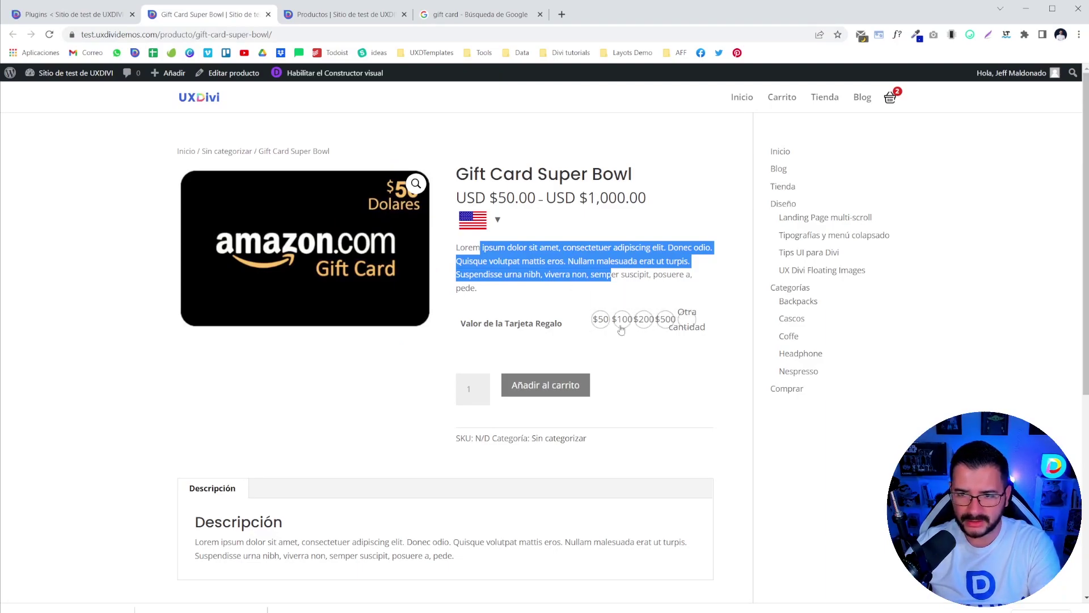
- Reload the gift card page, choose USD $50.00 as the card value, and focus the Para field
left_click(49, 34)
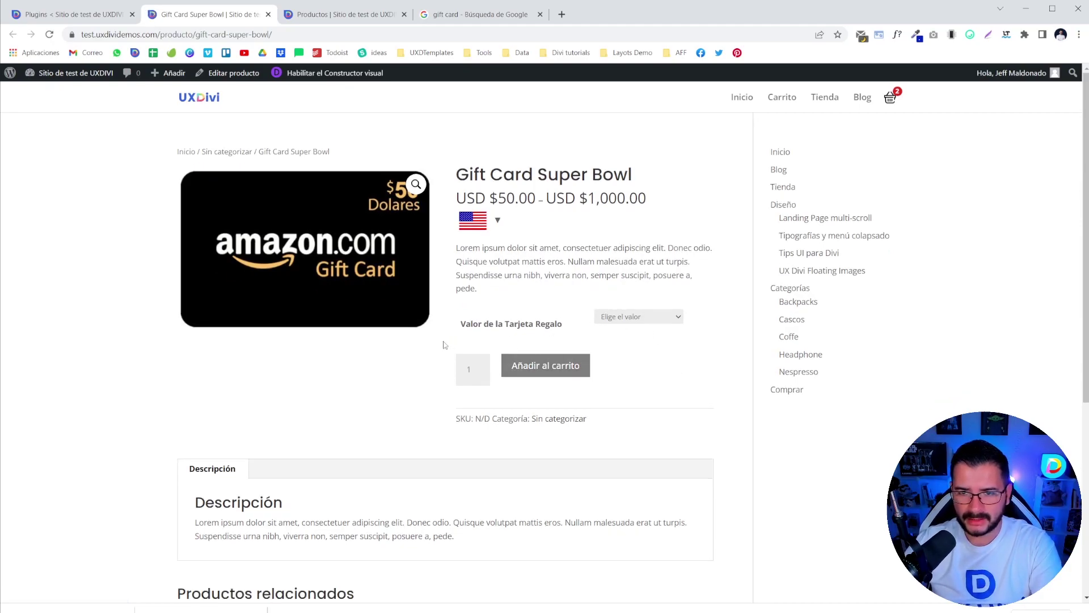
left_click_drag(470, 324, 582, 321)
left_click(635, 316)
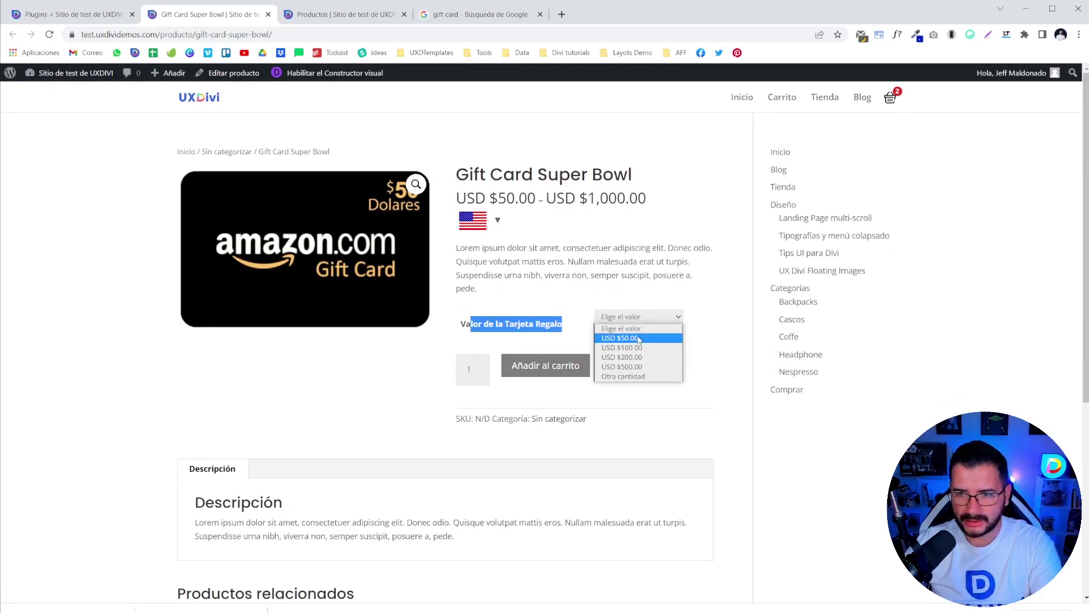
left_click(635, 377)
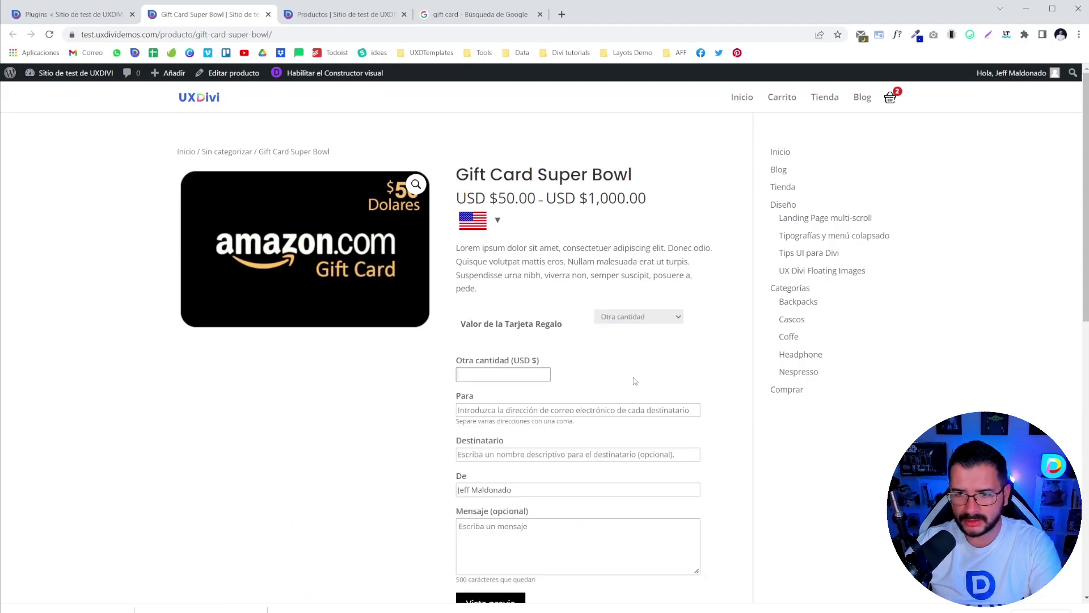
left_click(635, 317)
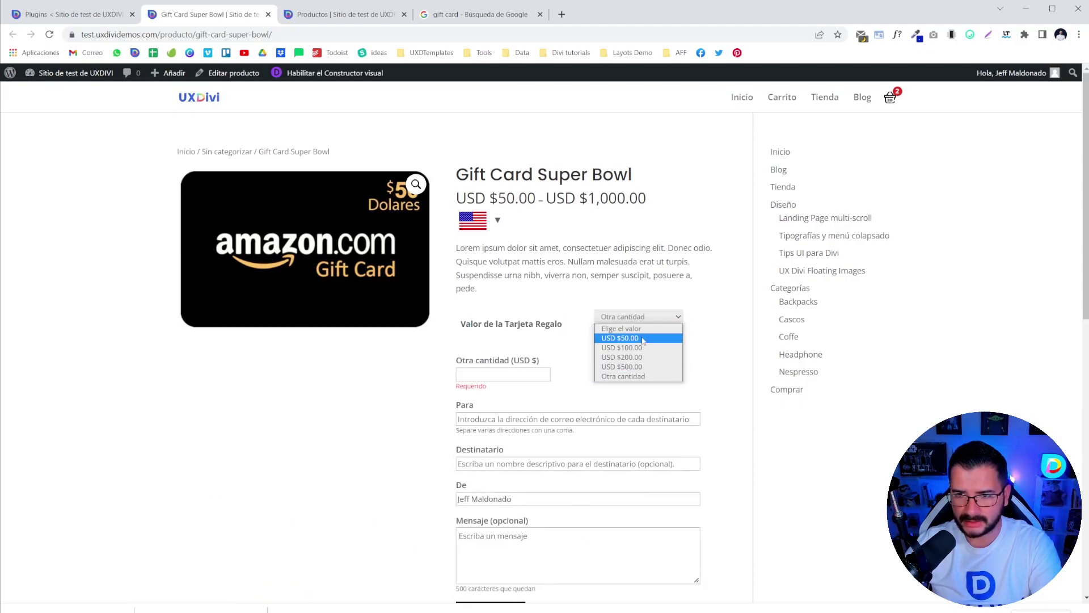
left_click(642, 342)
left_click(476, 377)
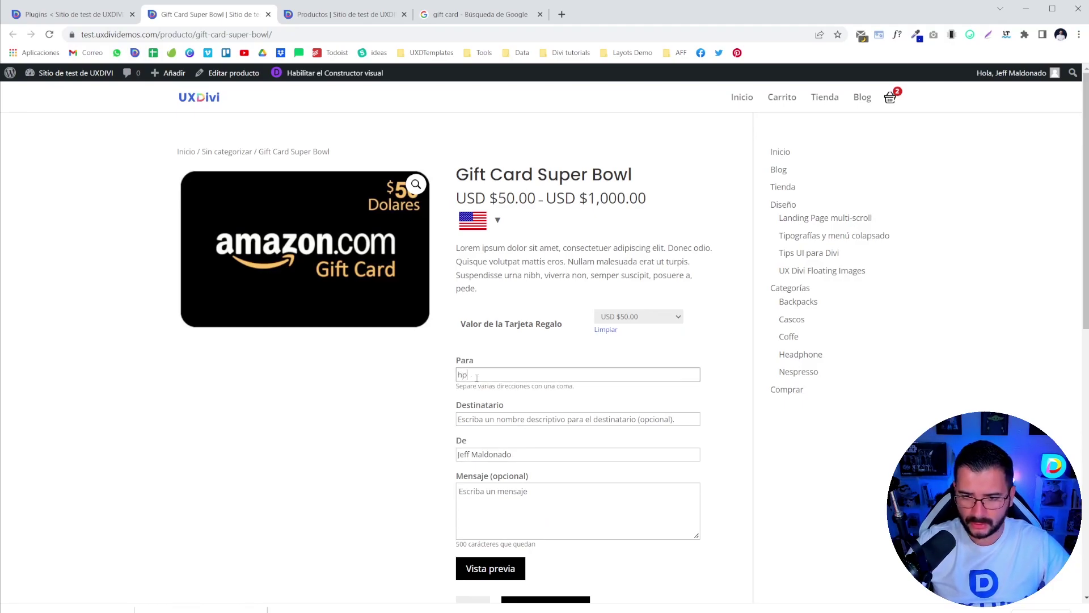
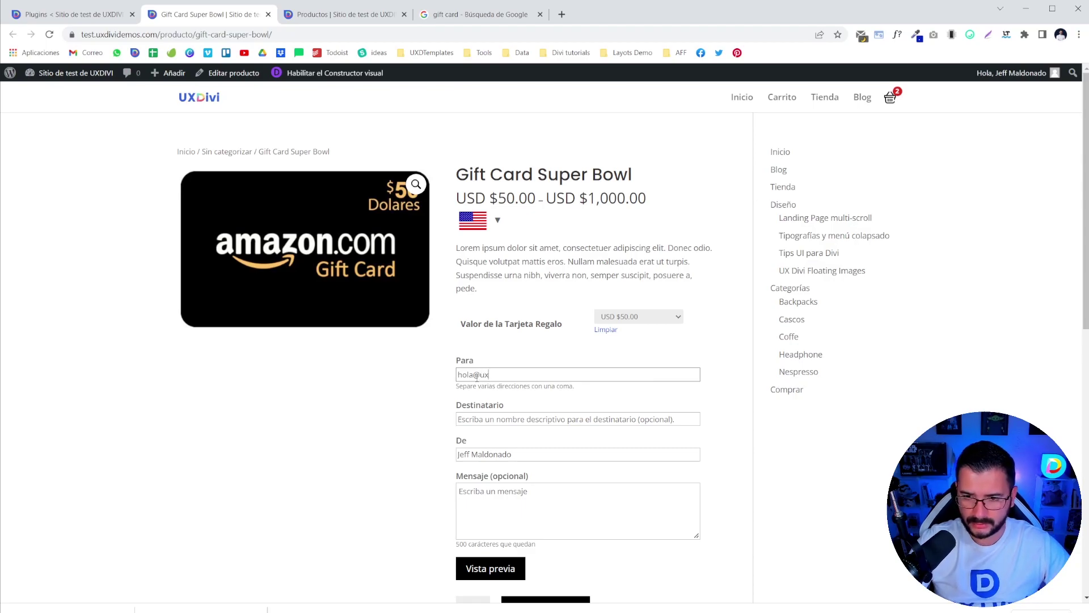
- Enter the recipient's e-mail and name, then type the lorem ipsum gift message
key("Tab")
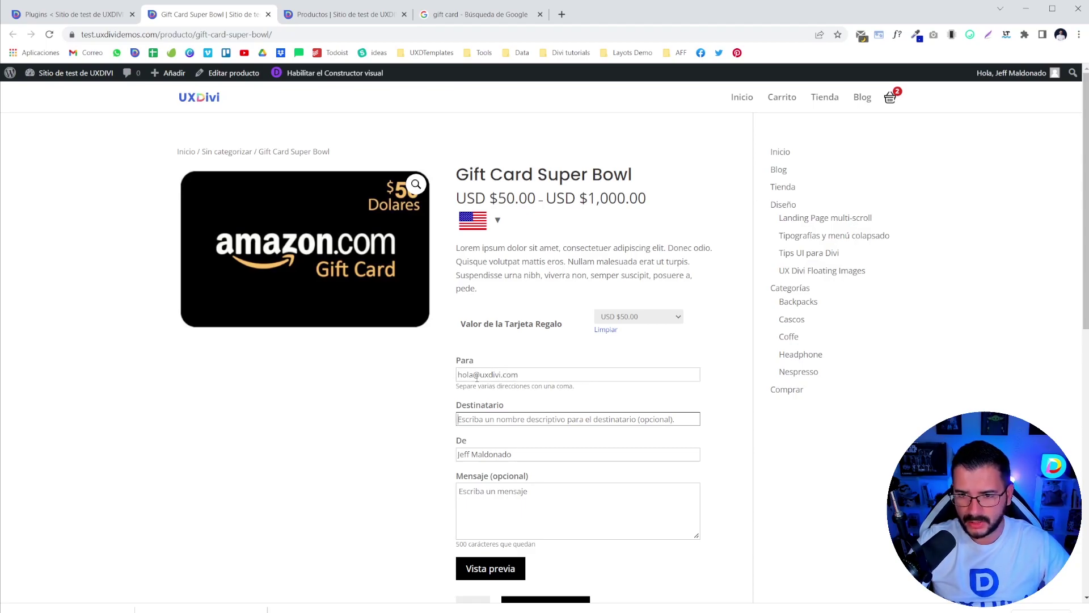
type("Jeff")
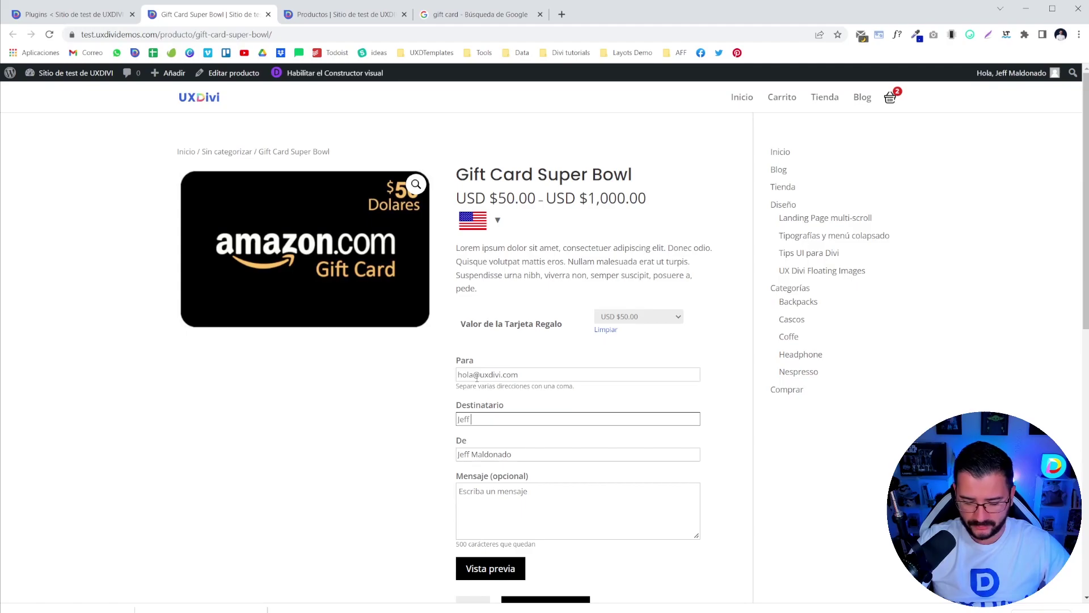
key("Tab")
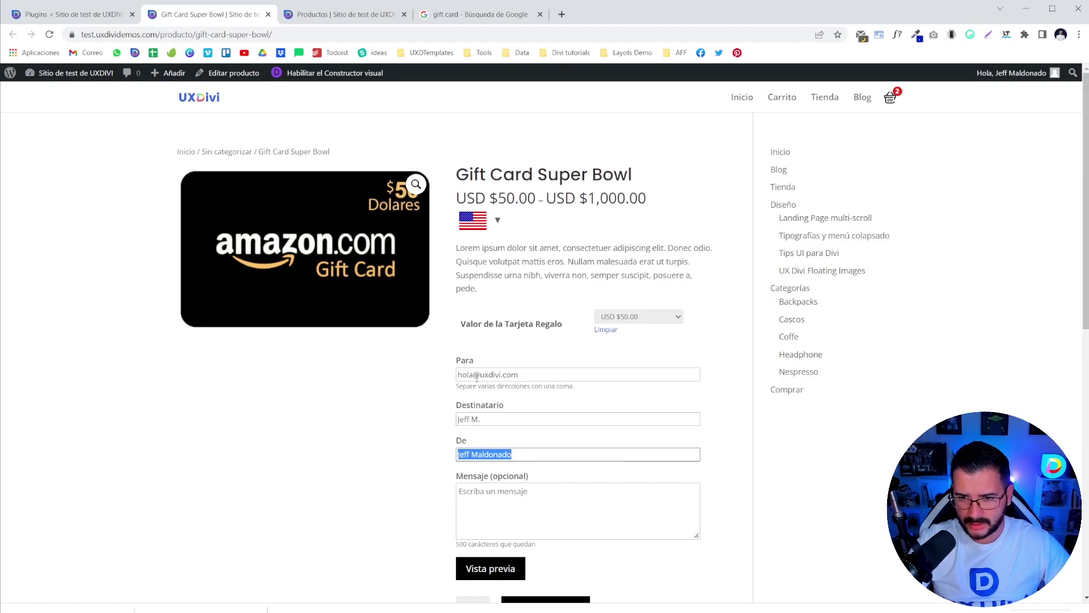
key("Tab")
type("Lorem ipsum dolor sit amet, consectetuer adipiscing elit. Donec odio. Quisque volutpat mattis eros. Nullam malesuada erat ut turpis. Suspendisse urna nibh, viverra non, semper suscipit, posuere a, pede.")
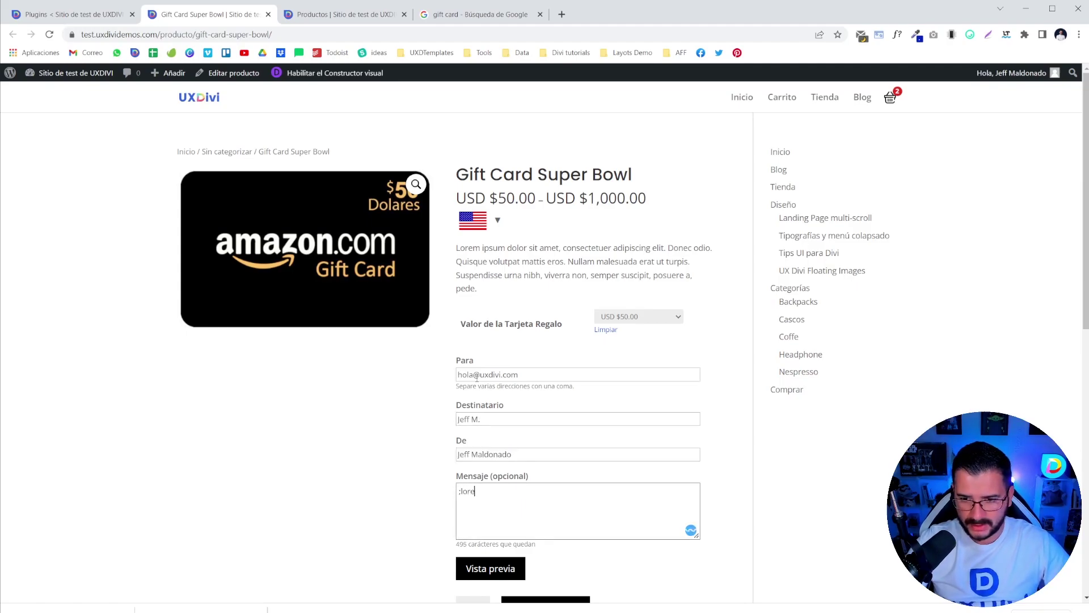
scroll(478, 322, "down", 2)
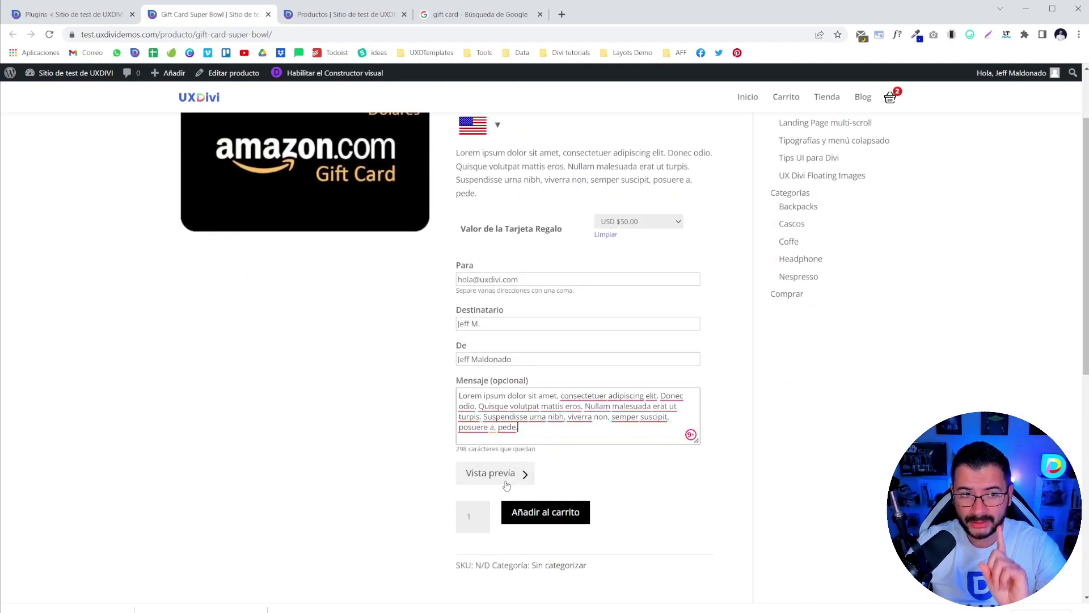
- Generate a Vista previa of the Super Bowl gift card
left_click(501, 474)
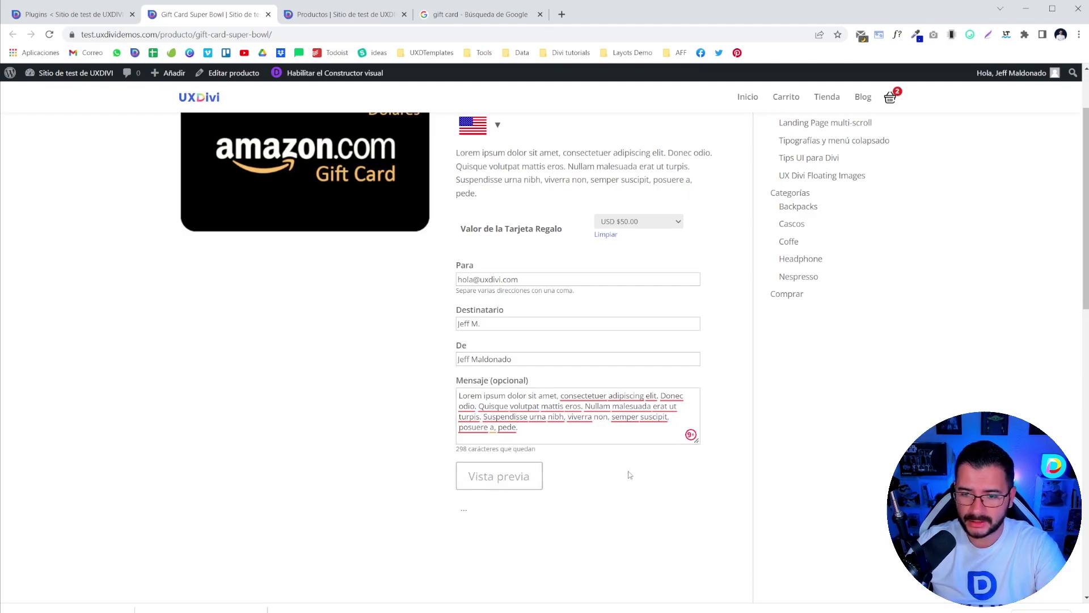
scroll(429, 440, "down", 4)
scroll(417, 442, "down", 2)
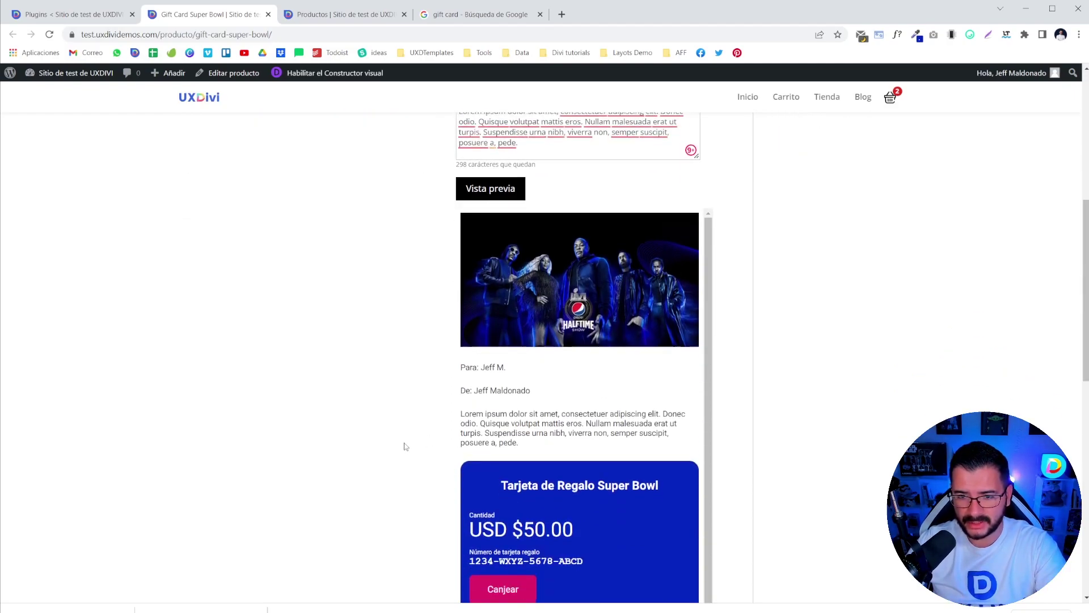
scroll(391, 450, "down", 2)
scroll(392, 452, "up", 2)
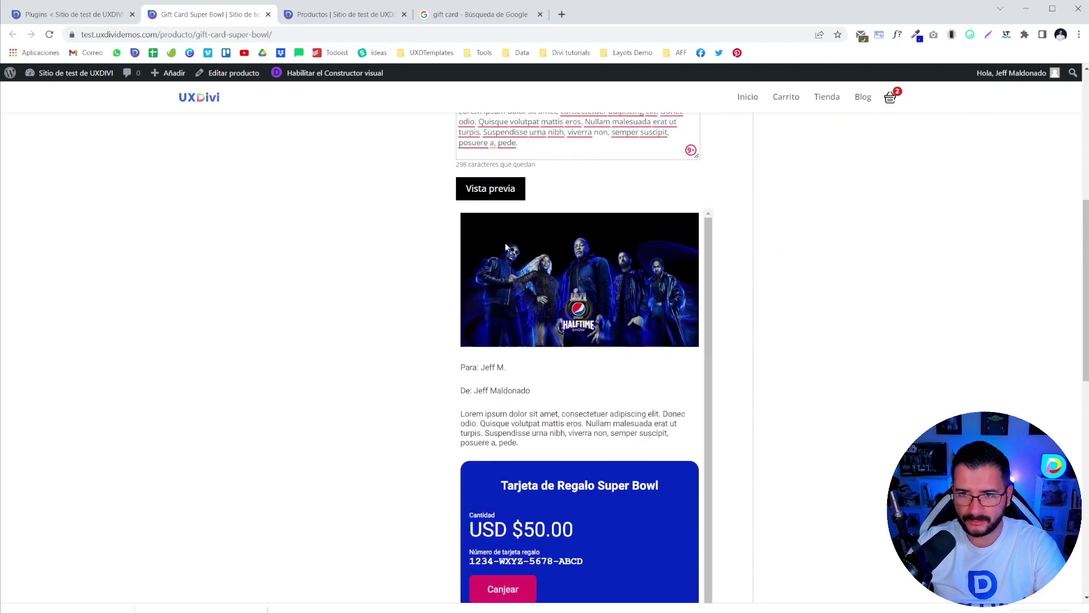
scroll(548, 380, "up", 7)
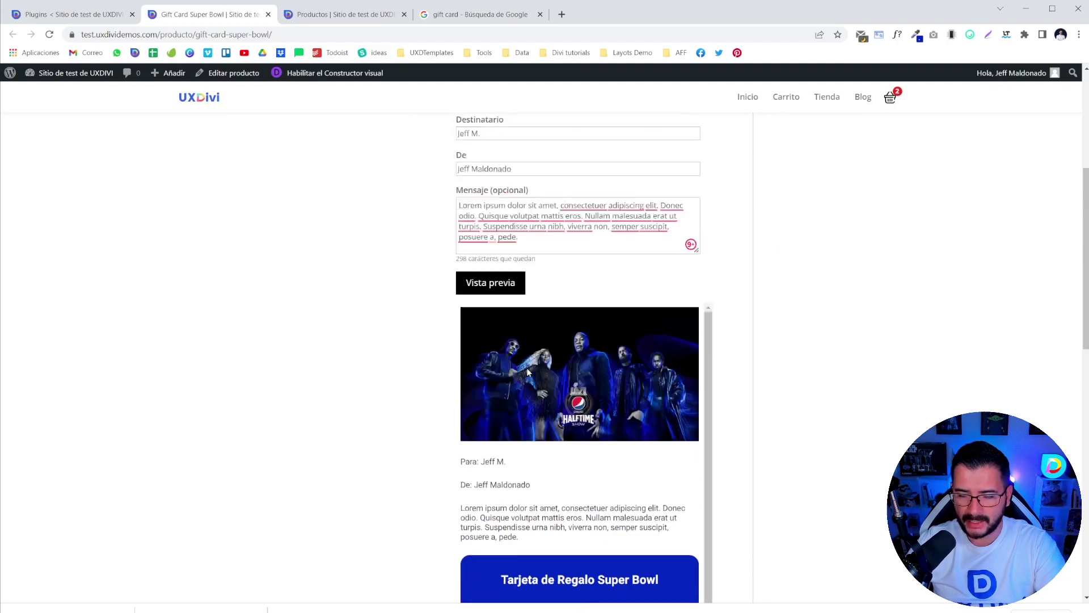
- Replace the recipient name and refresh the preview, checking the recipient line and message
left_click_drag(495, 419, 430, 432)
type("MNar")
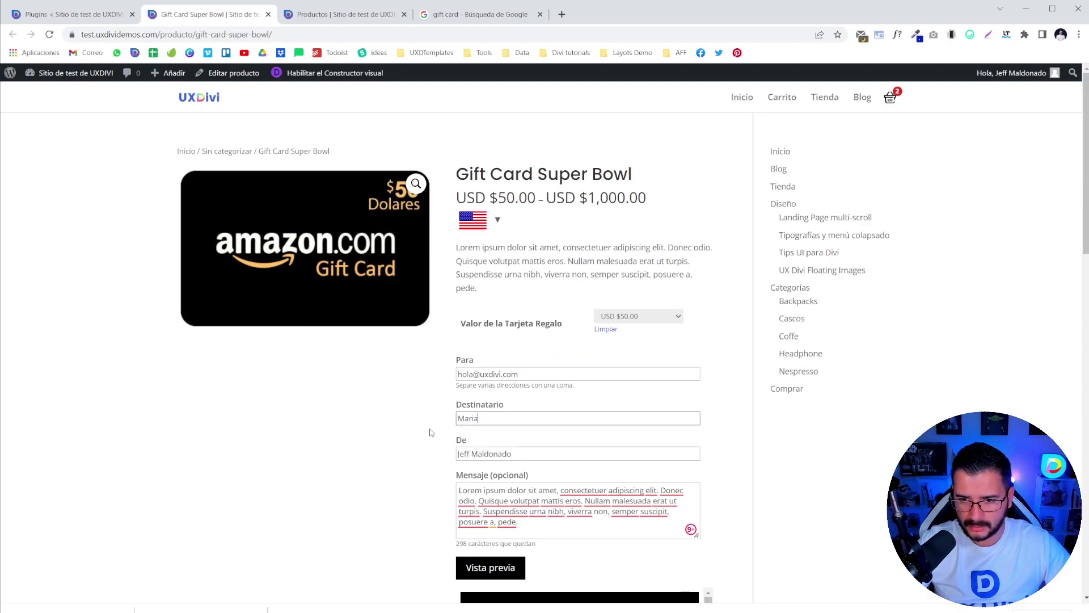
scroll(510, 402, "down", 5)
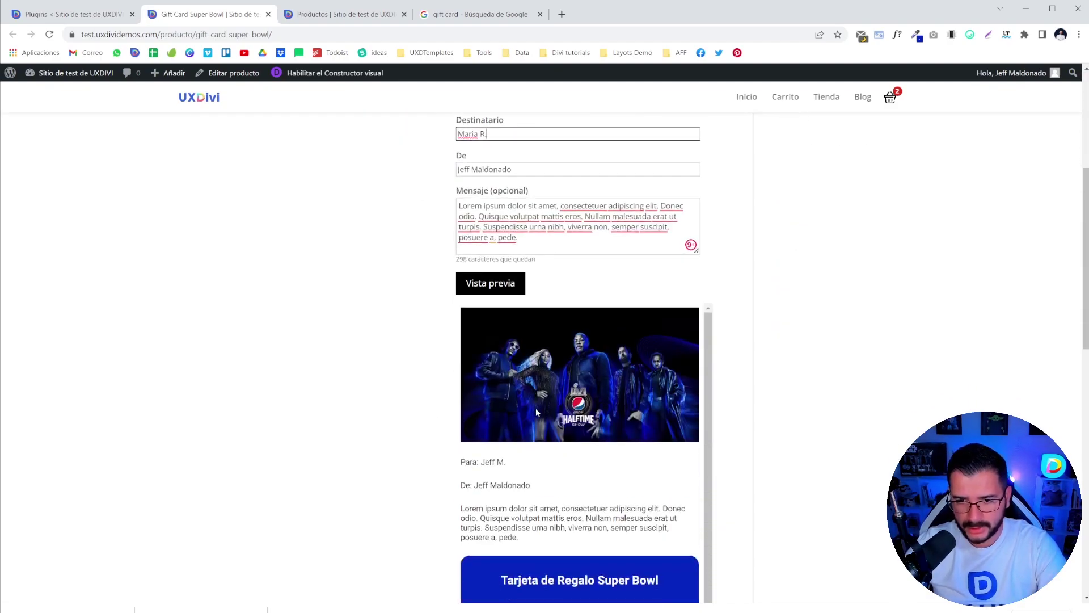
left_click(481, 283)
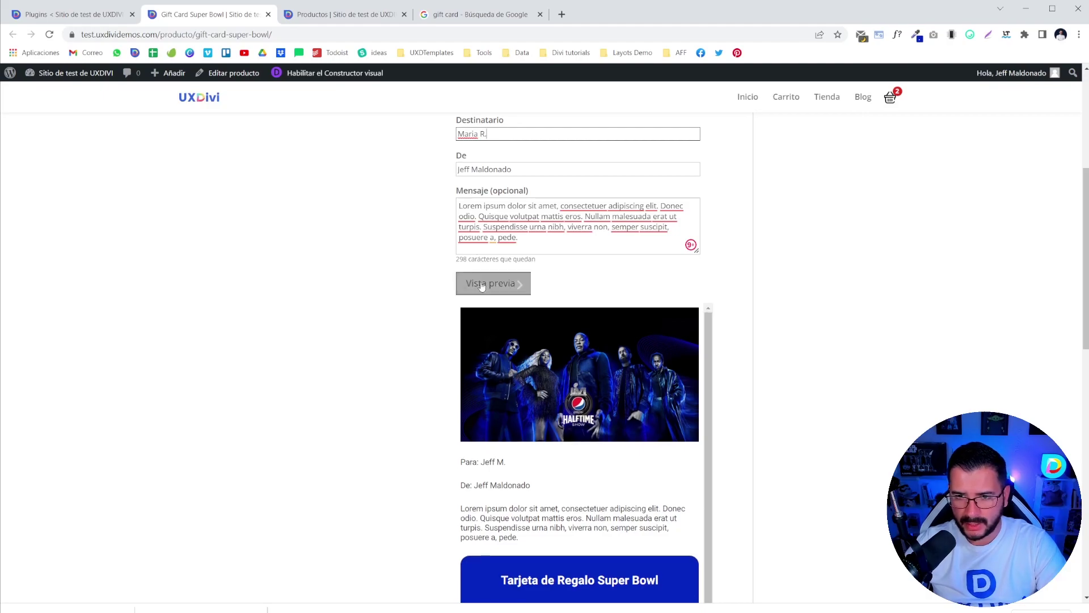
scroll(506, 344, "up", 2)
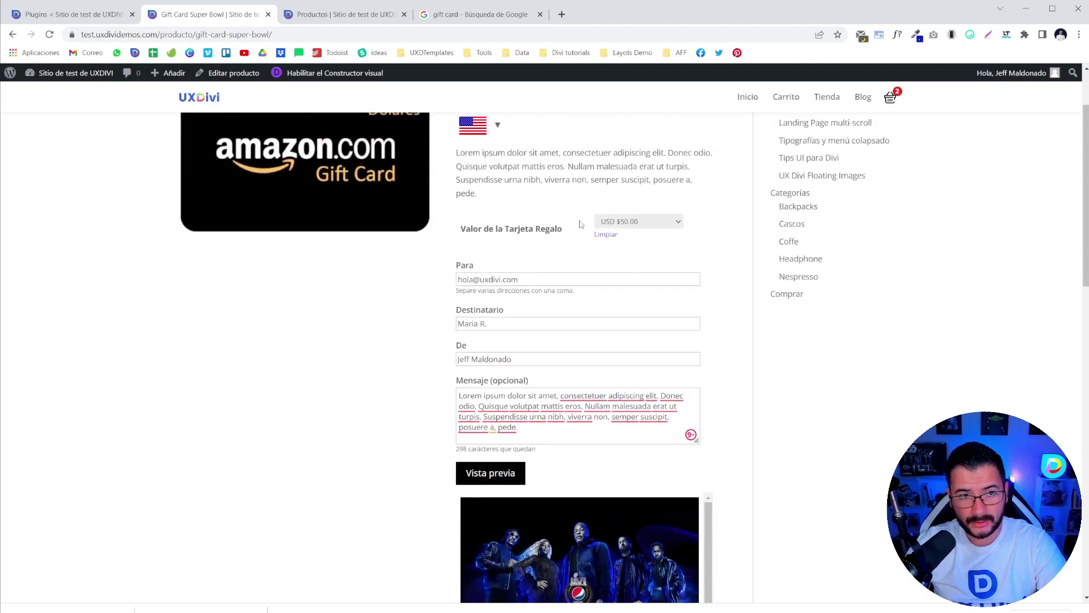
scroll(707, 403, "down", 5)
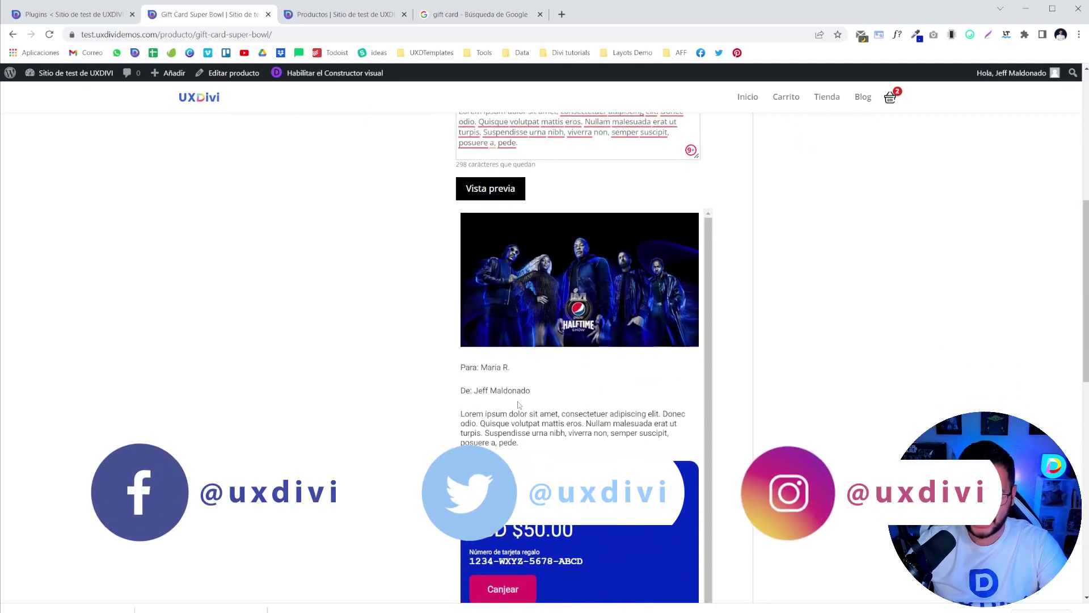
left_click_drag(465, 367, 531, 391)
left_click_drag(476, 413, 519, 444)
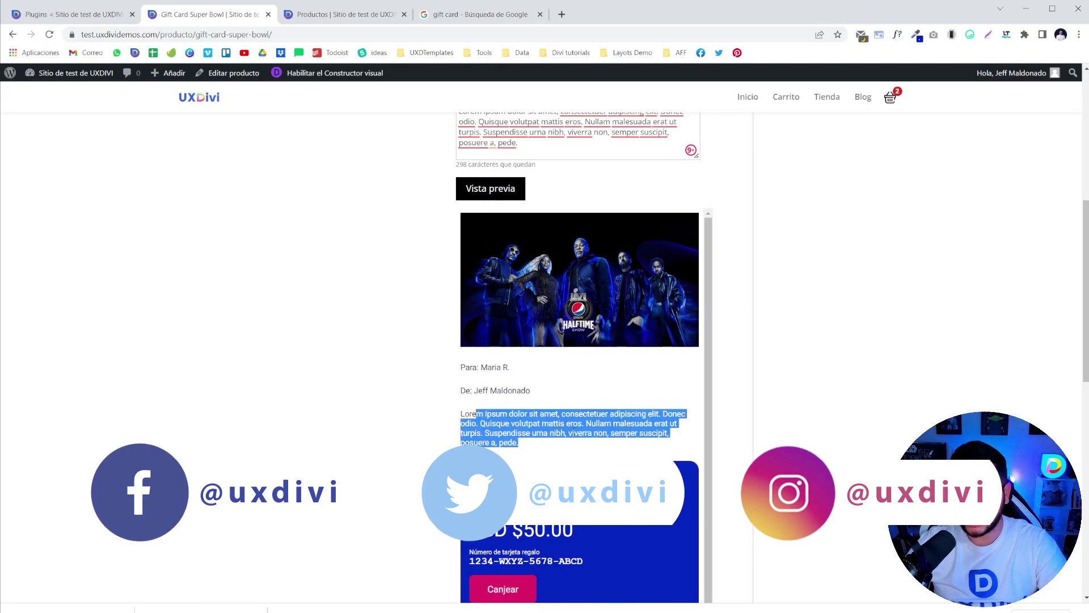
- Open the printable version of the gift card, then go back to the product tab
scroll(358, 433, "down", 3)
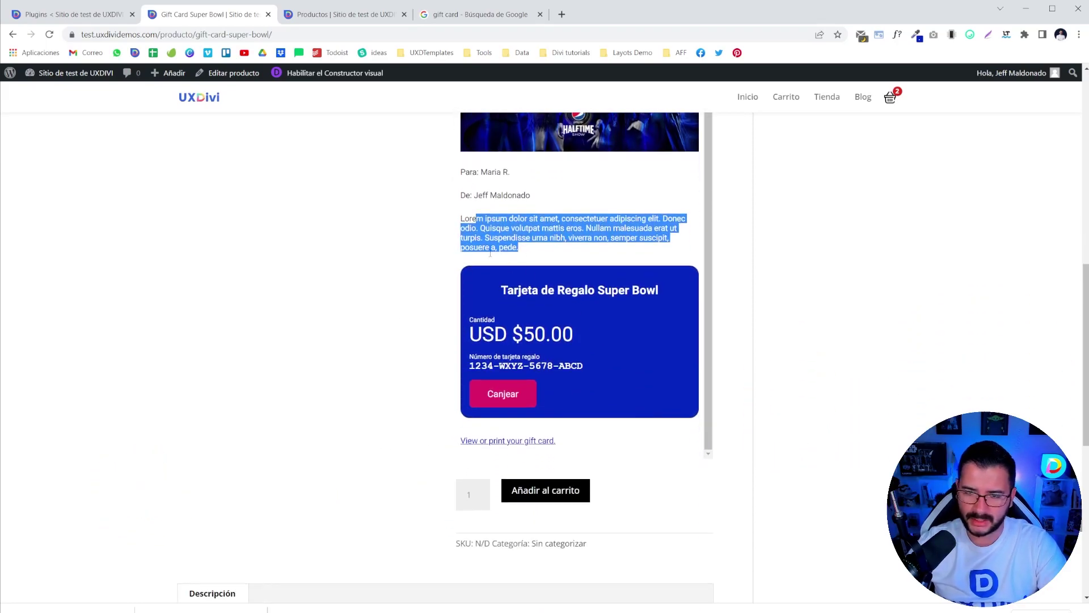
left_click(386, 290)
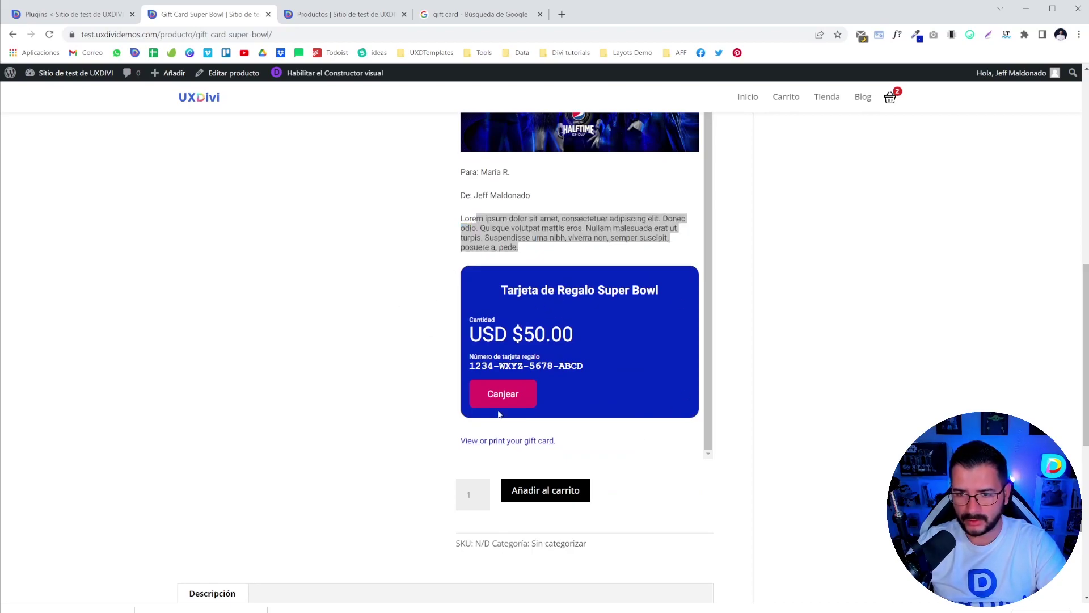
left_click(505, 441)
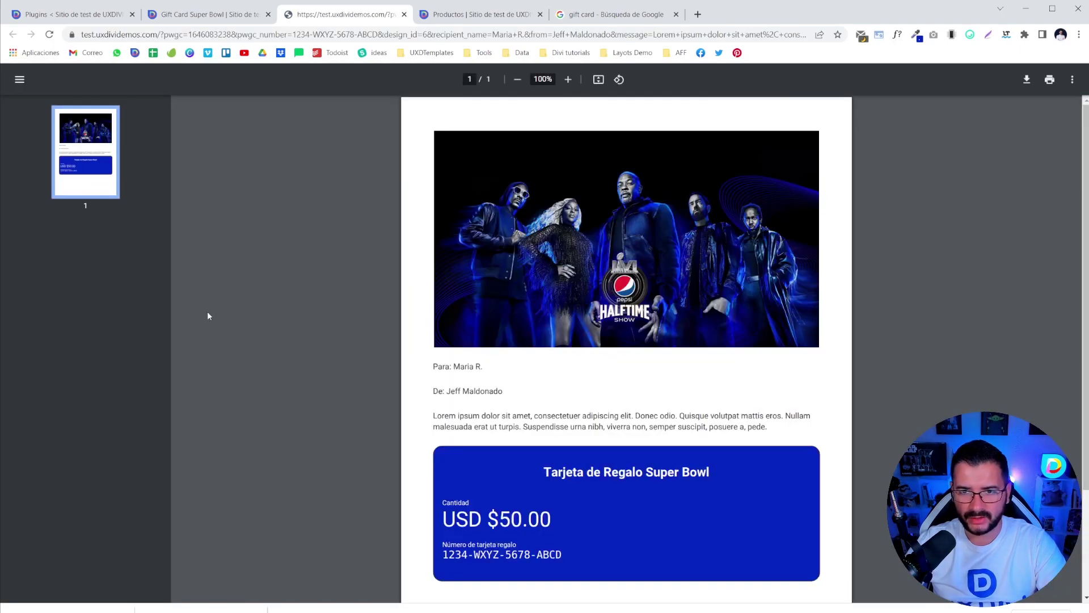
scroll(592, 305, "down", 3)
scroll(592, 305, "up", 3)
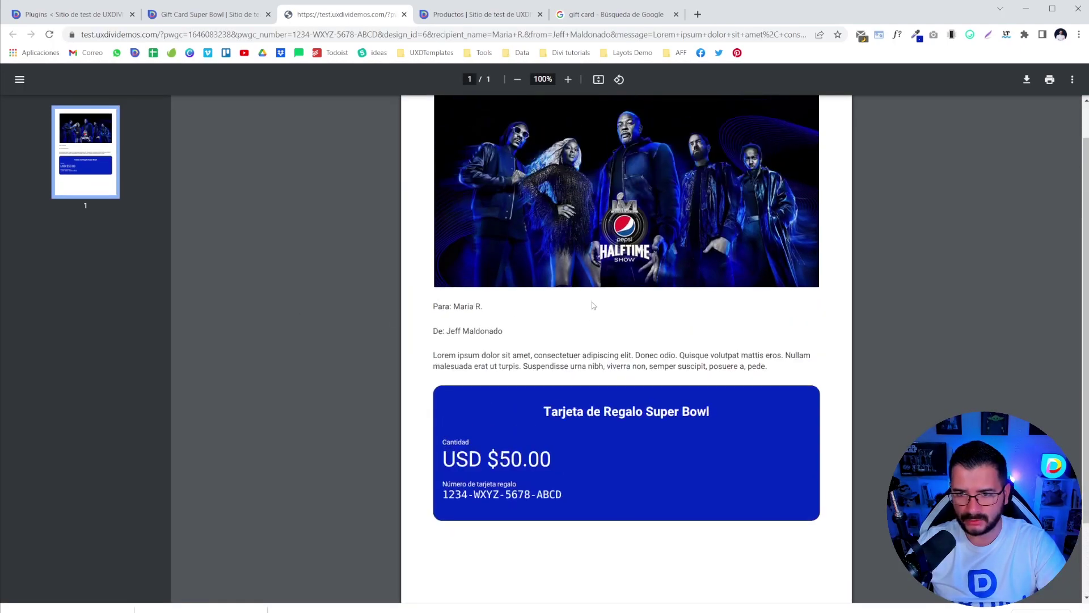
left_click(216, 17)
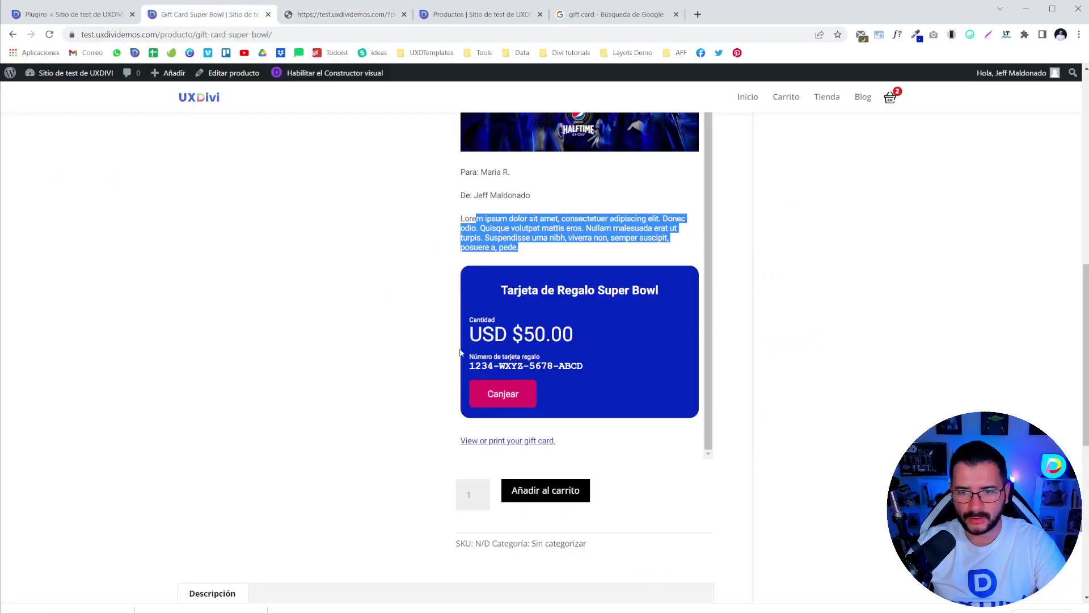
- Add the $50 Gift Card Super Bowl with its message to the cart and reload
scroll(418, 386, "down", 2)
scroll(600, 408, "up", 10)
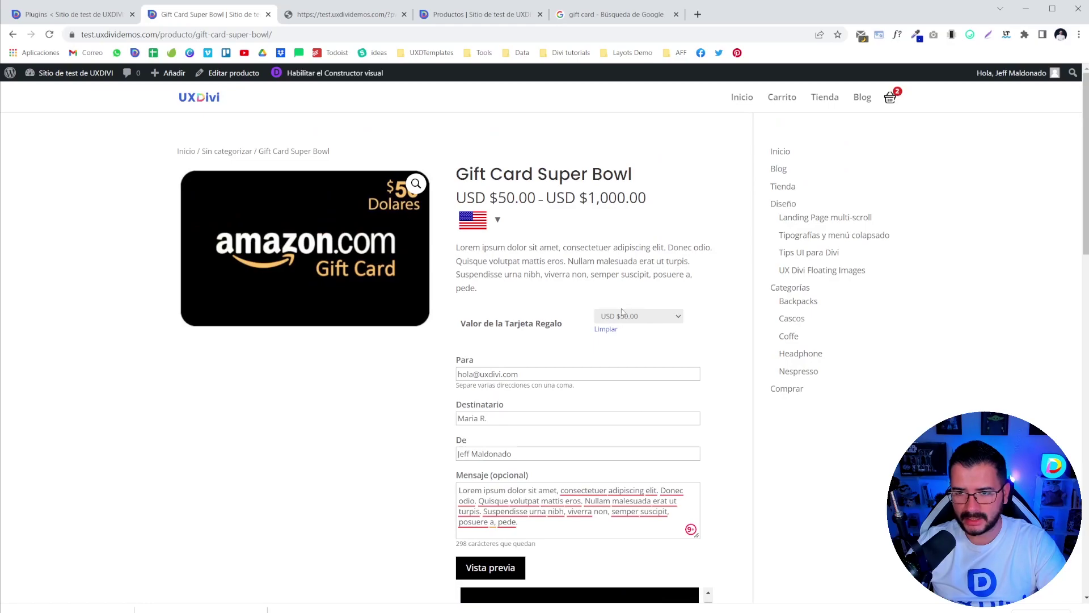
scroll(656, 325, "down", 10)
left_click(564, 397)
scroll(568, 378, "up", 7)
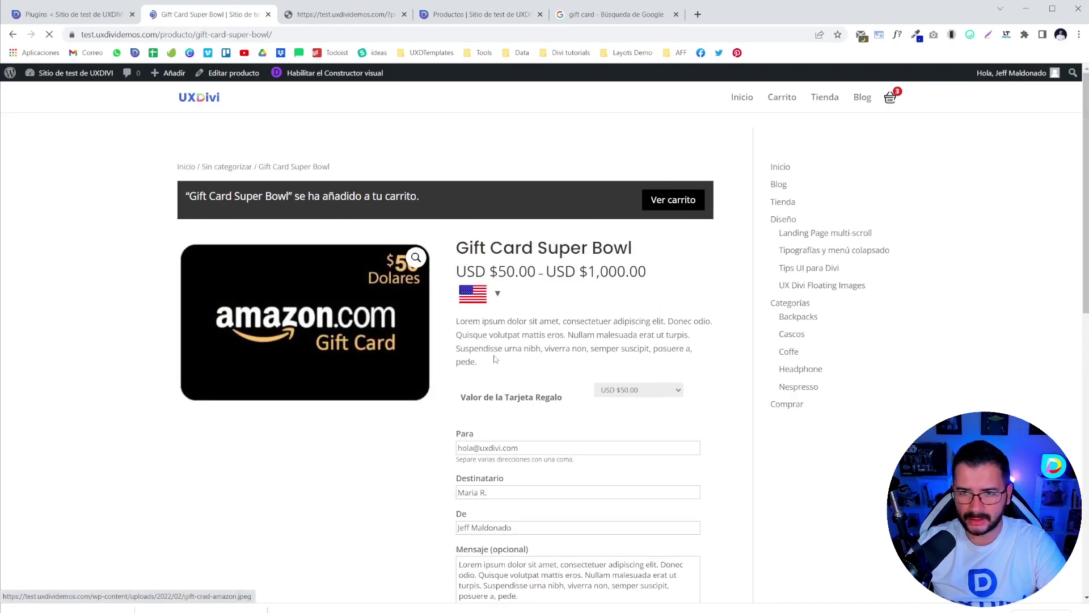
scroll(540, 408, "down", 3)
scroll(537, 389, "up", 3)
key("F5")
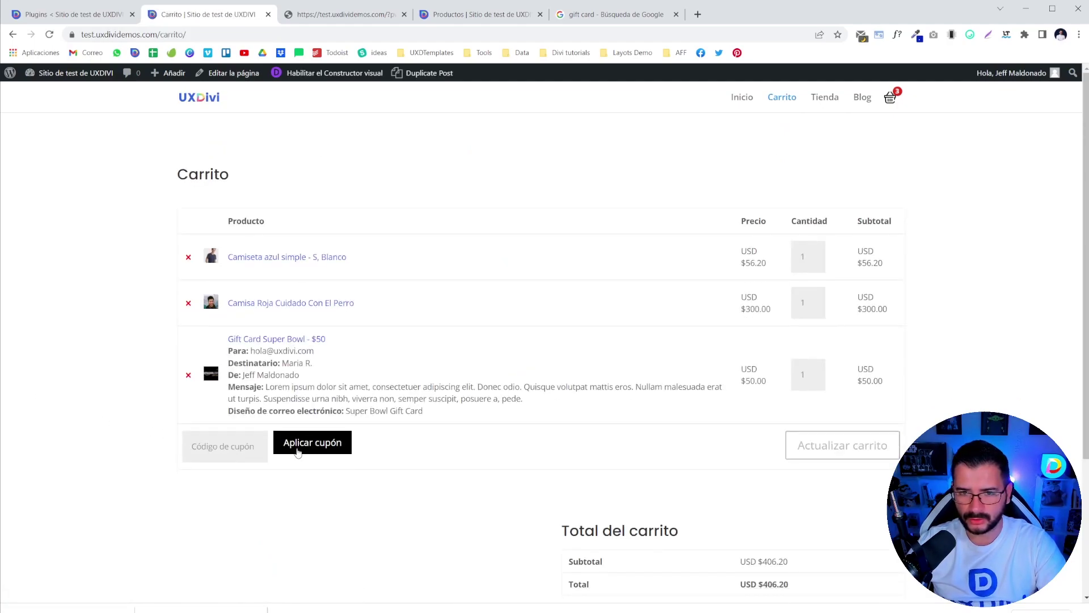
- Check the USD $406.20 cart total and gift card redemption prompt, then proceed to Finalizar compra
scroll(257, 482, "down", 3)
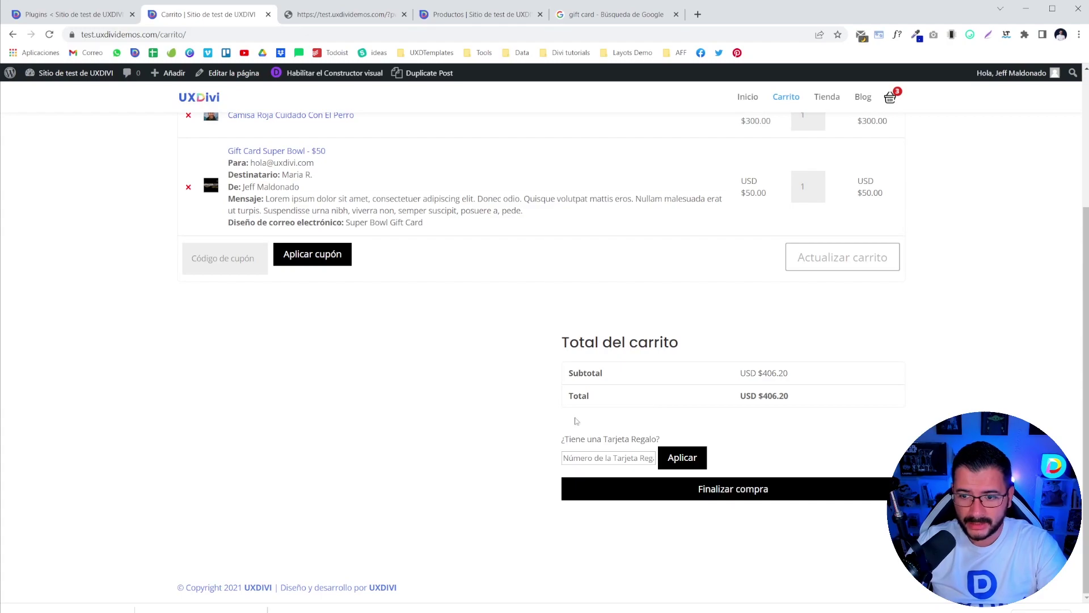
left_click_drag(560, 439, 676, 438)
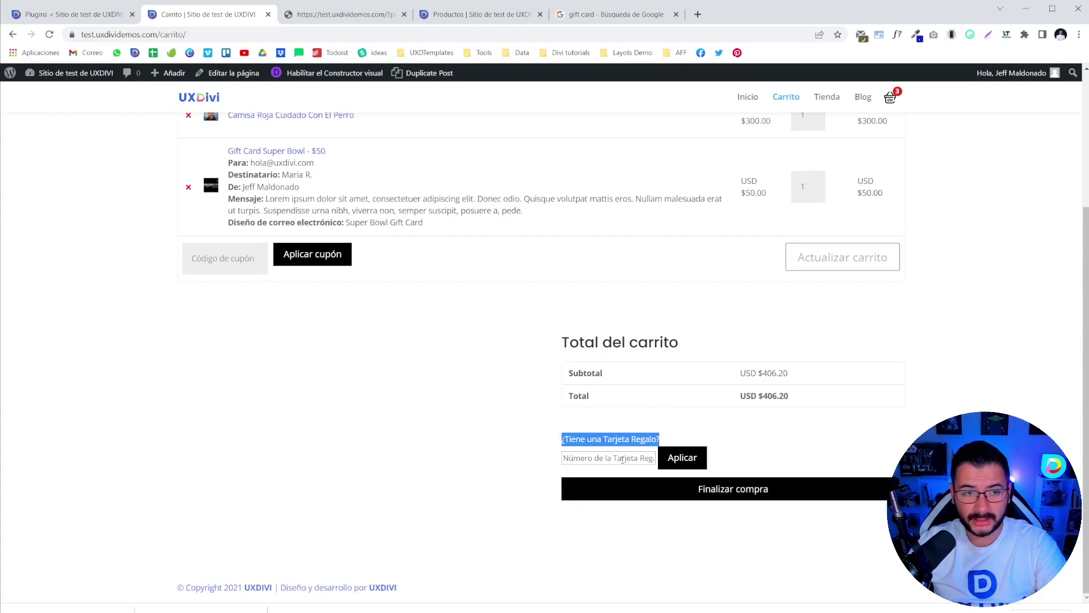
left_click(737, 487)
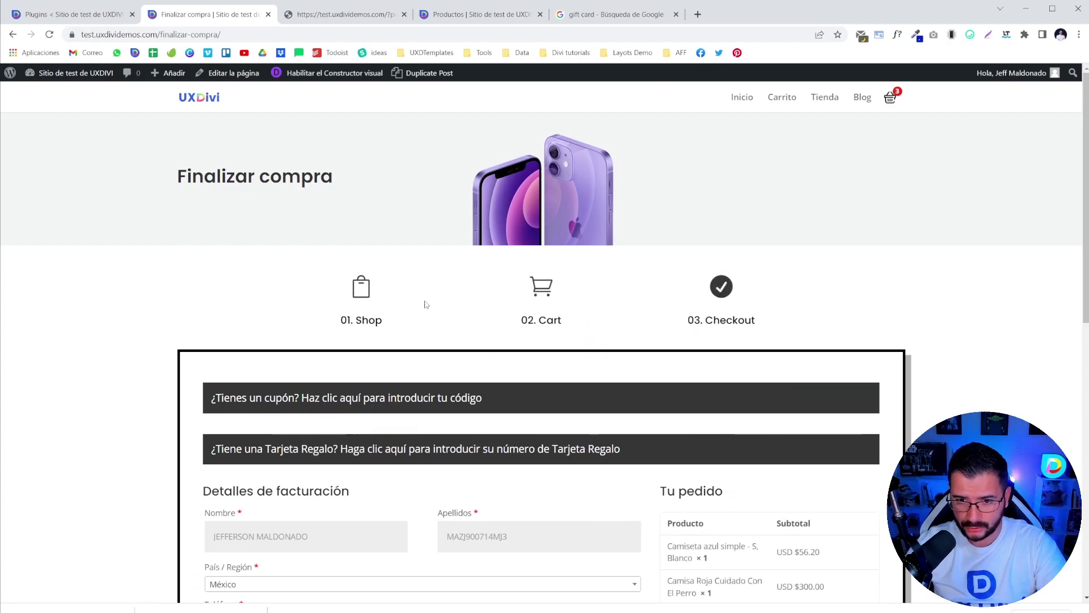
- Show and hide the gift card number and coupon code entry fields on checkout
scroll(384, 346, "down", 1)
left_click_drag(210, 356, 621, 354)
left_click(145, 315)
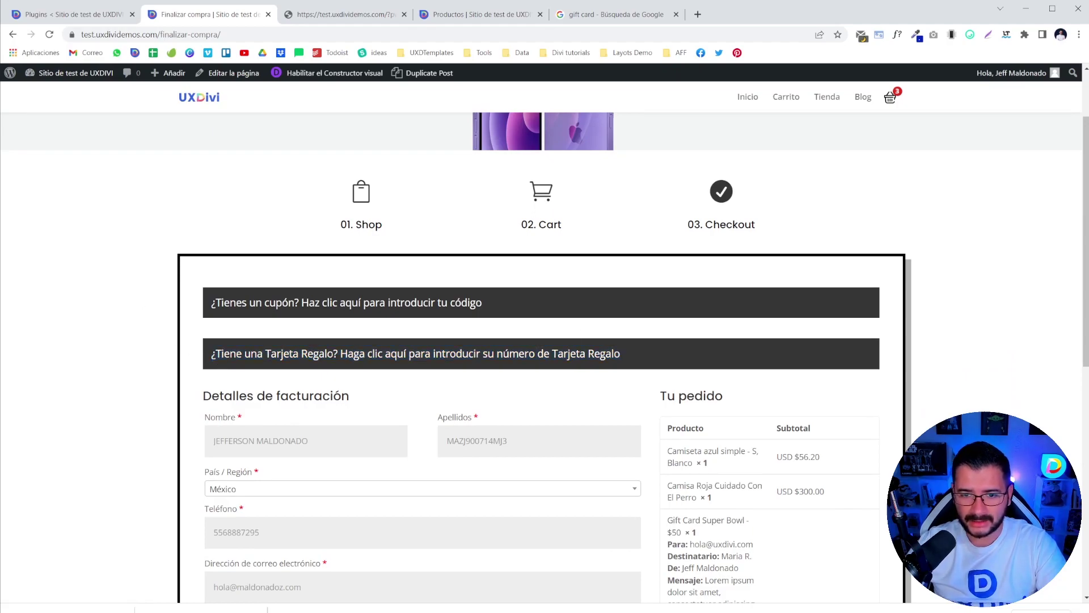
left_click(381, 358)
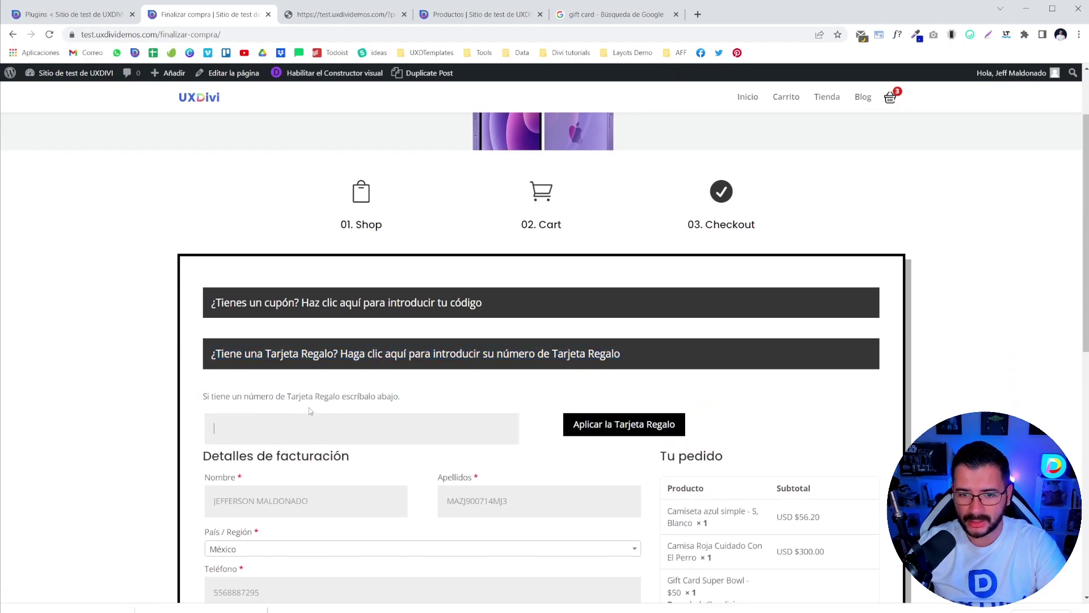
left_click(397, 364)
left_click(340, 304)
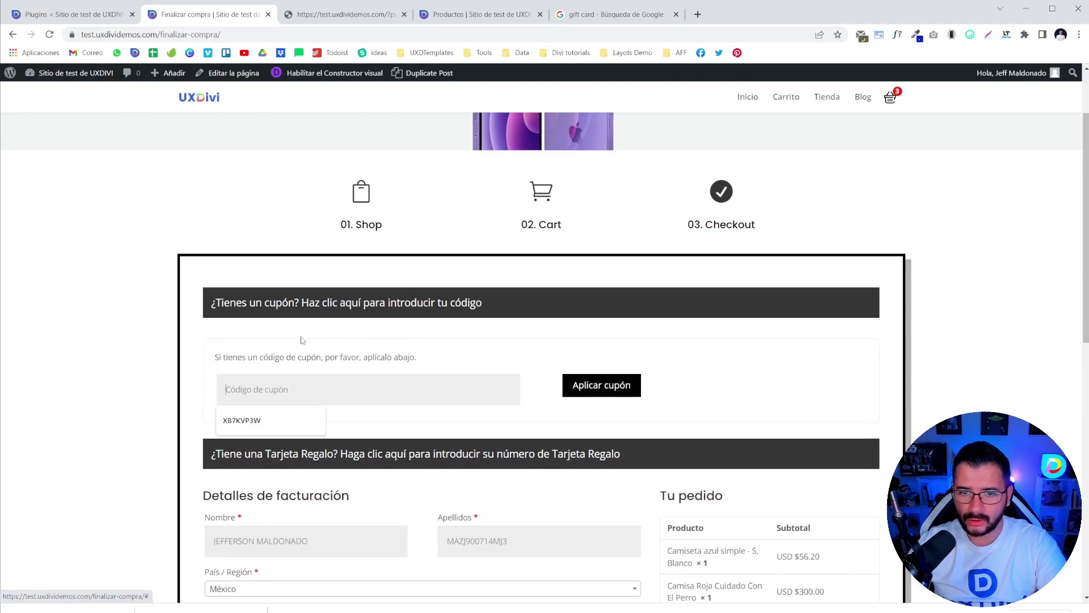
left_click(394, 389)
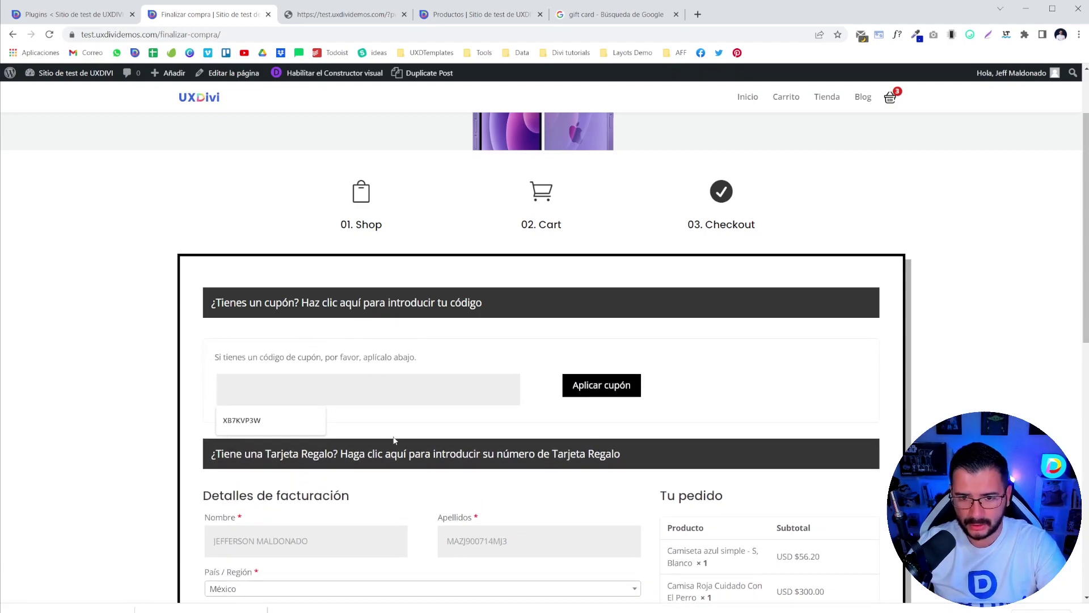
left_click(357, 452)
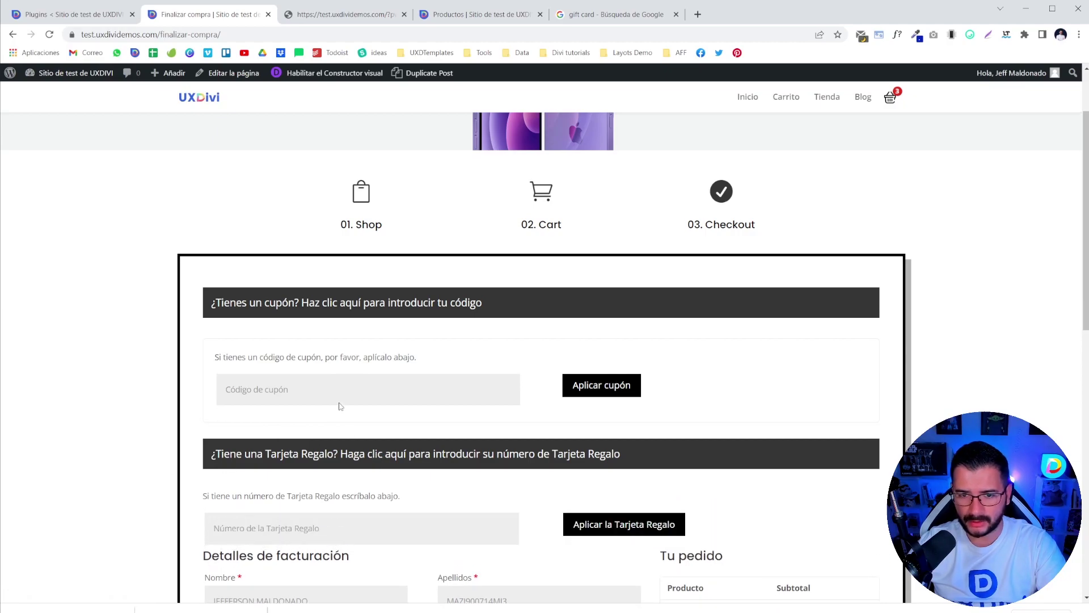
left_click(319, 308)
left_click(437, 355)
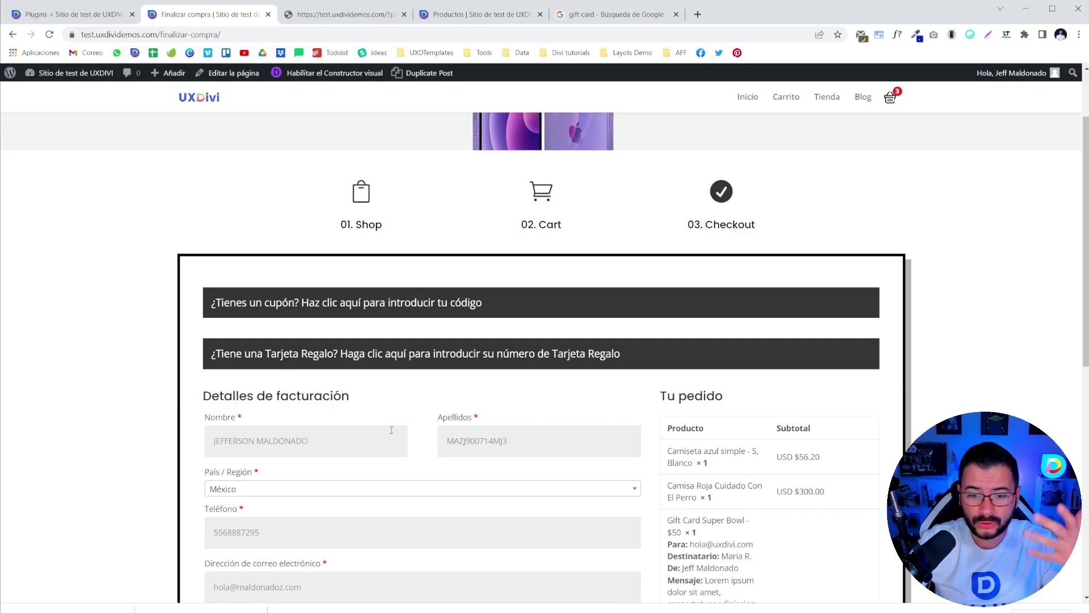
- Scroll past the billing details to the USD $406.20 order totals and Realizar el pedido
scroll(392, 431, "down", 3)
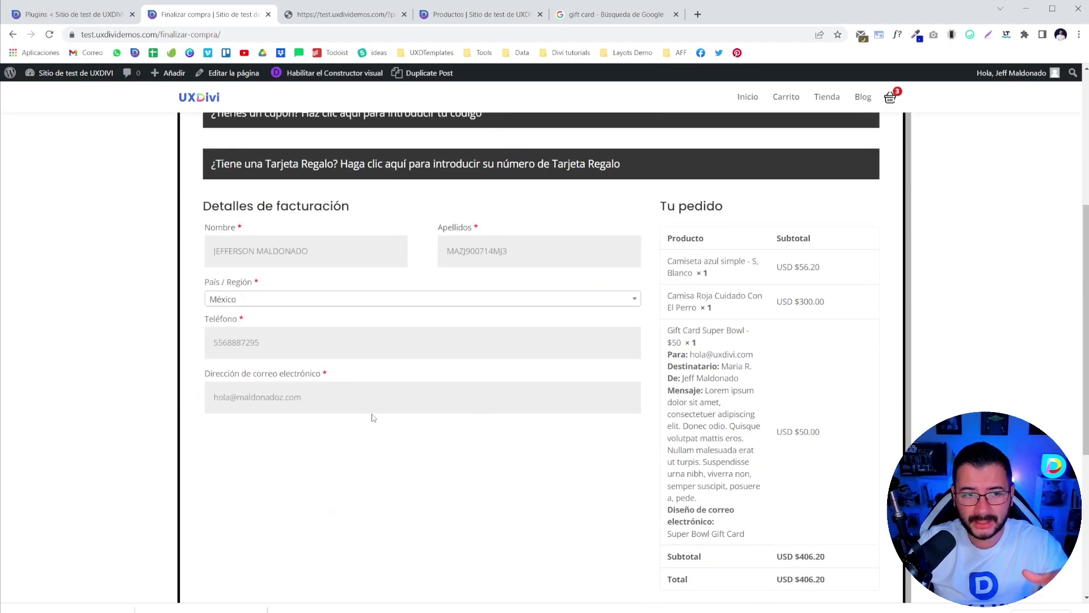
scroll(374, 419, "up", 2)
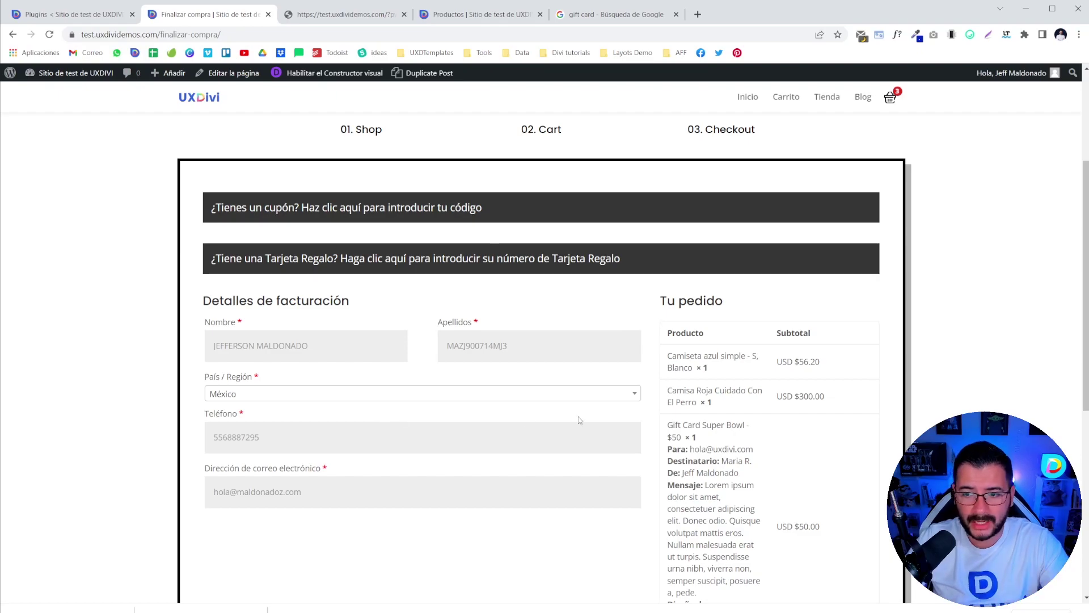
scroll(581, 419, "down", 2)
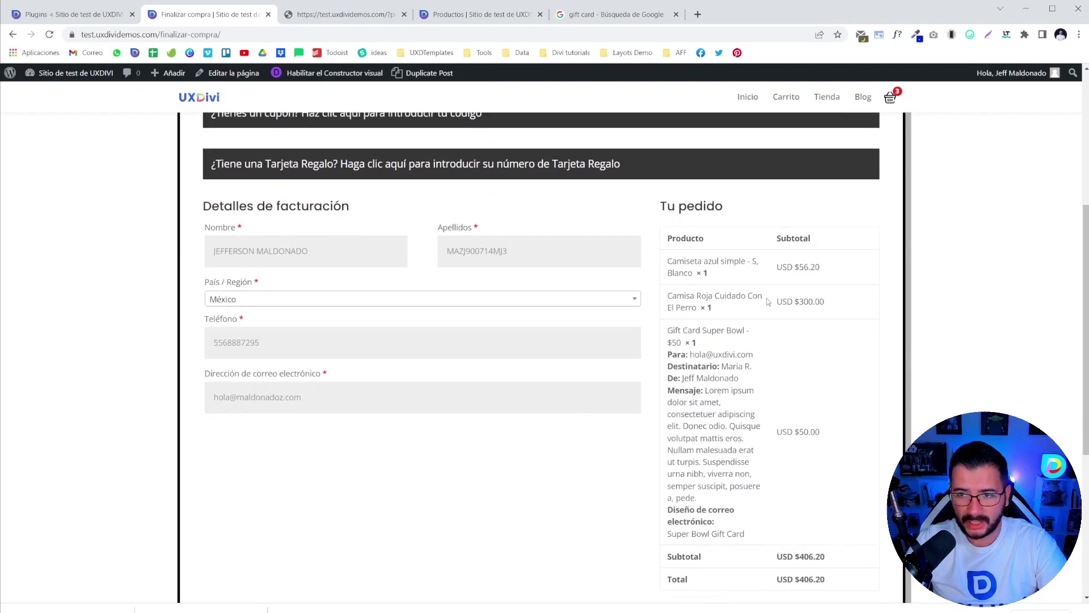
scroll(489, 232, "down", 6)
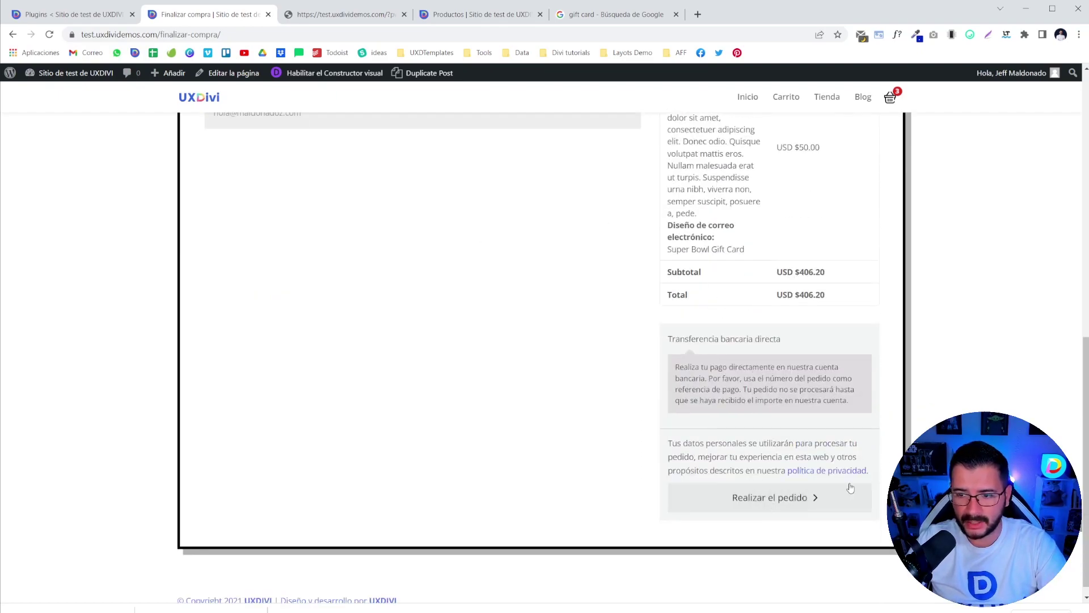
- Place the USD $406.20 order for the three items and return to the admin dashboard
left_click(752, 500)
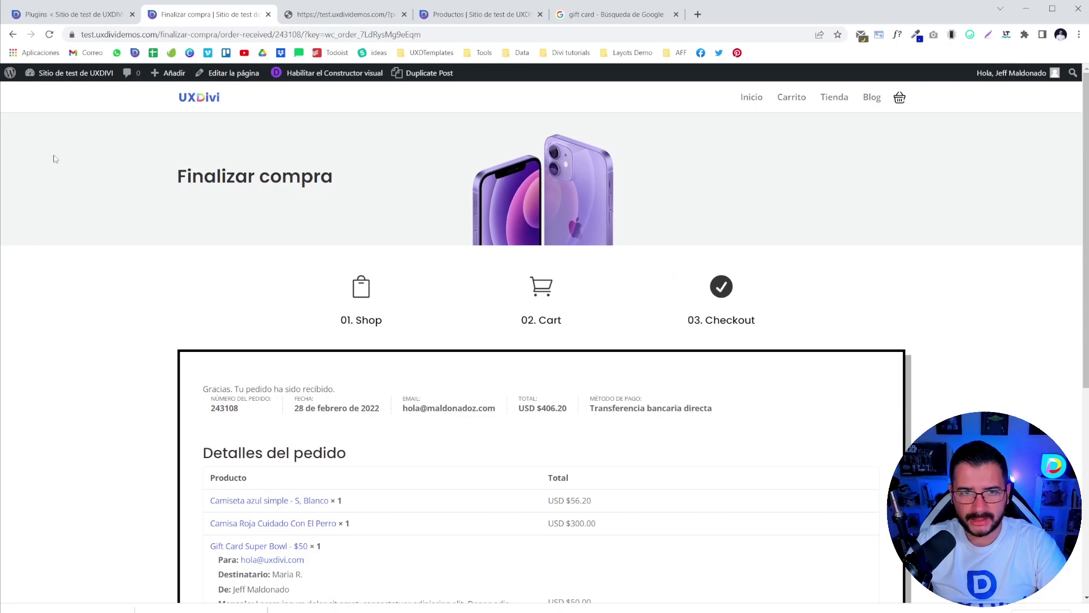
mouse_move(62, 73)
left_click(57, 93)
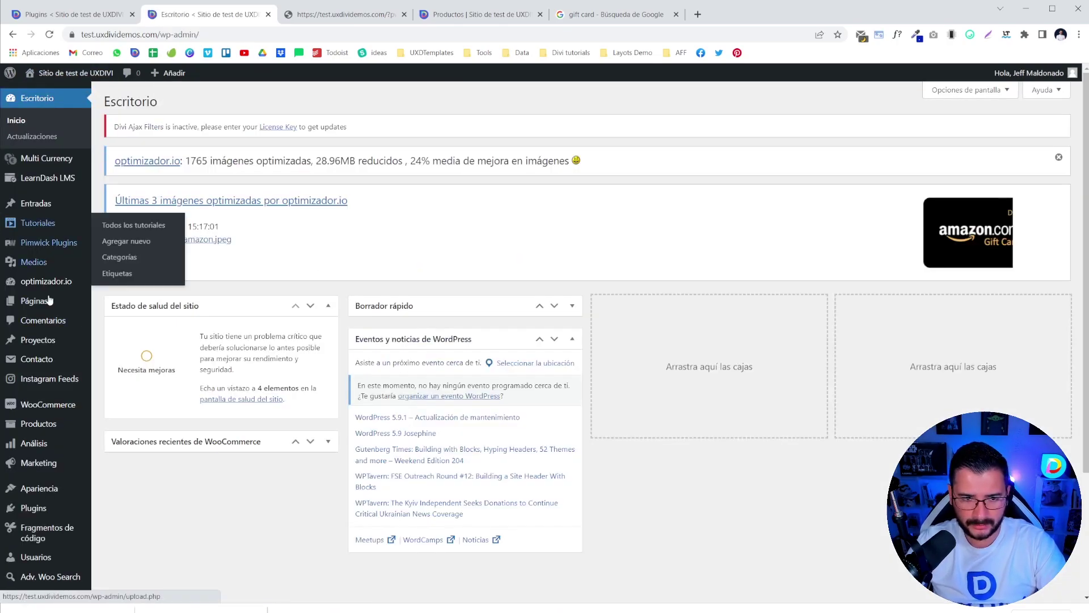
- Mark the new order #243108 as completed from its preview in the WooCommerce orders list
mouse_move(58, 427)
mouse_move(51, 404)
left_click(108, 425)
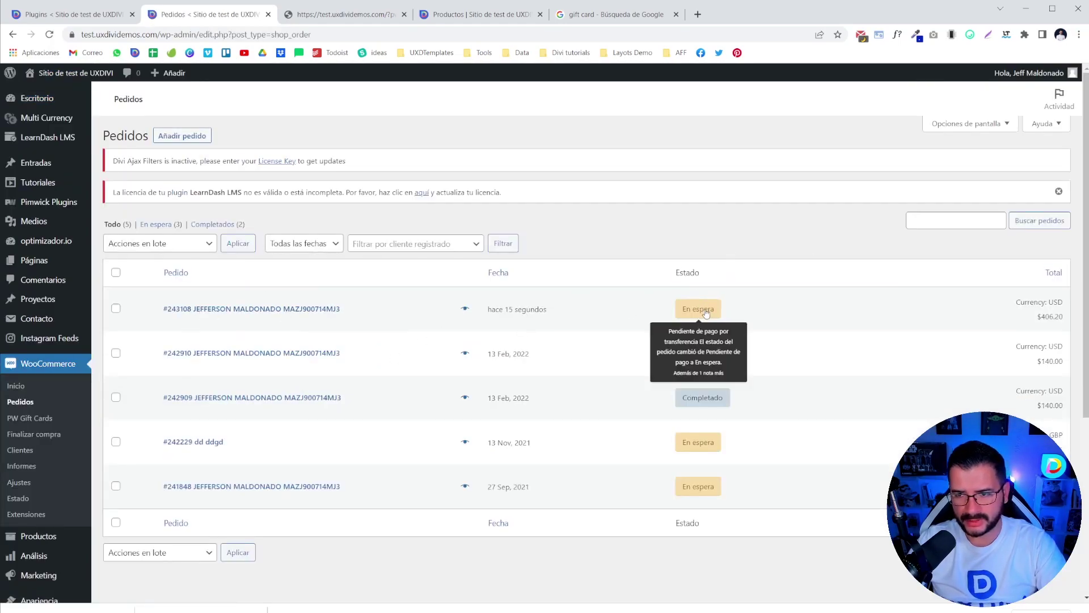
left_click(465, 309)
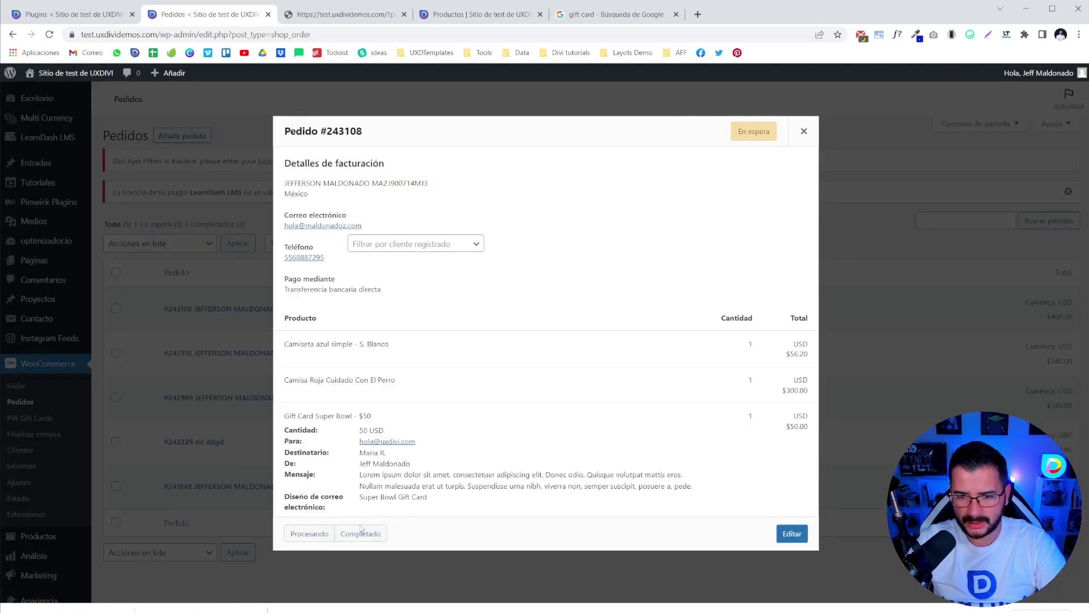
left_click(360, 533)
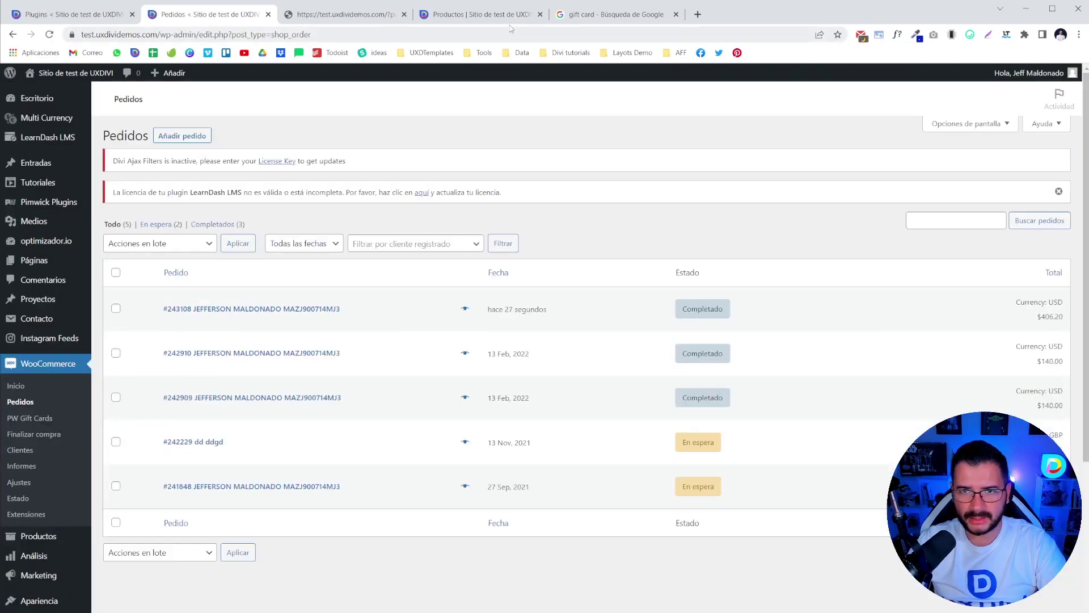
left_click(621, 15)
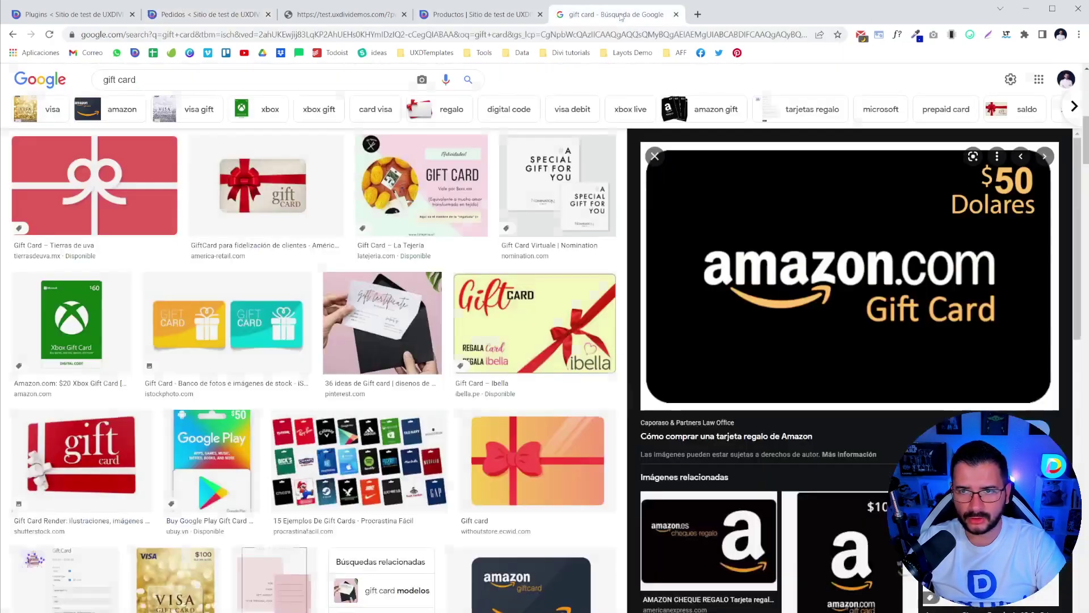
- Check the Gmail notification emails, including the WordPress low-stock email
left_click(88, 53)
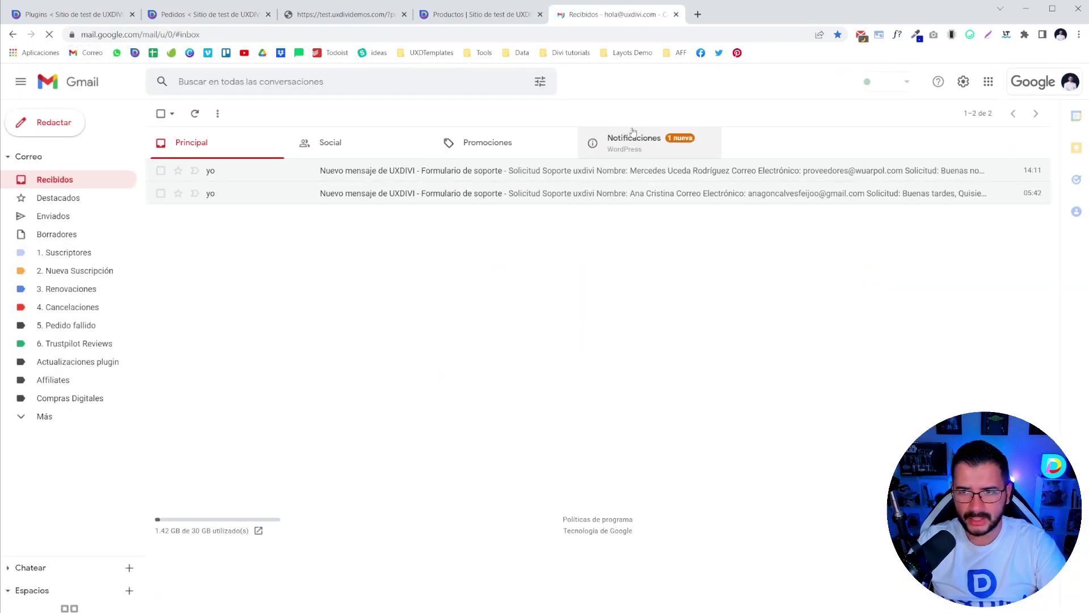
left_click(629, 138)
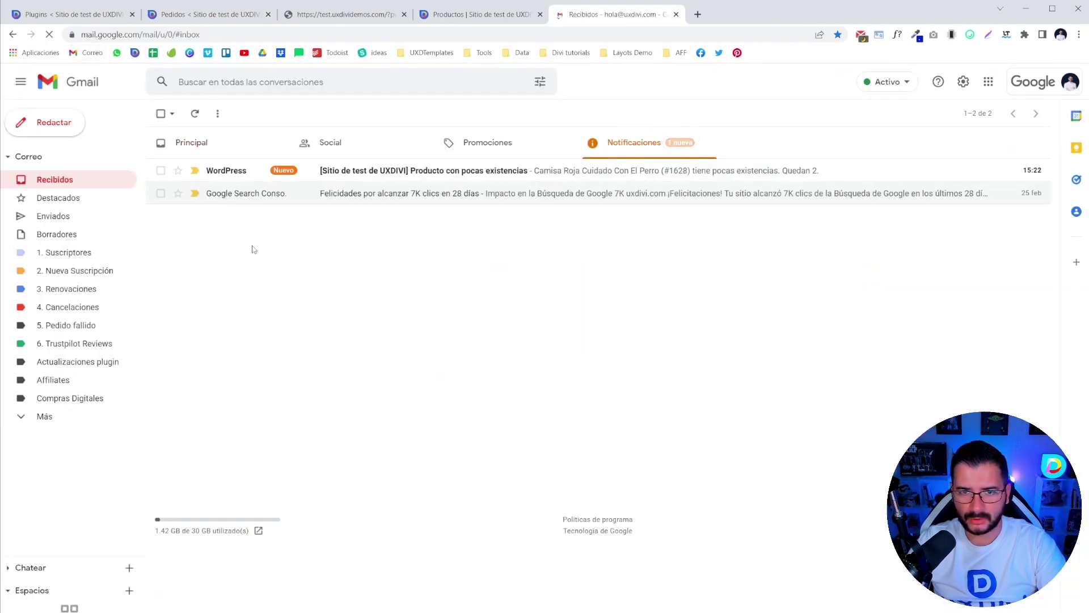
left_click(369, 173)
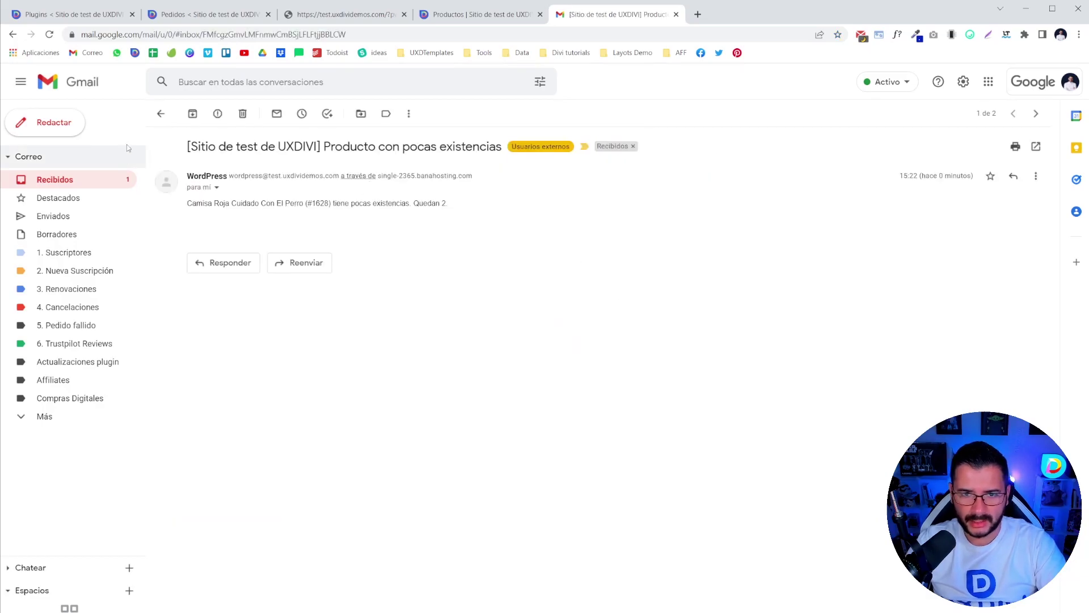
left_click(90, 180)
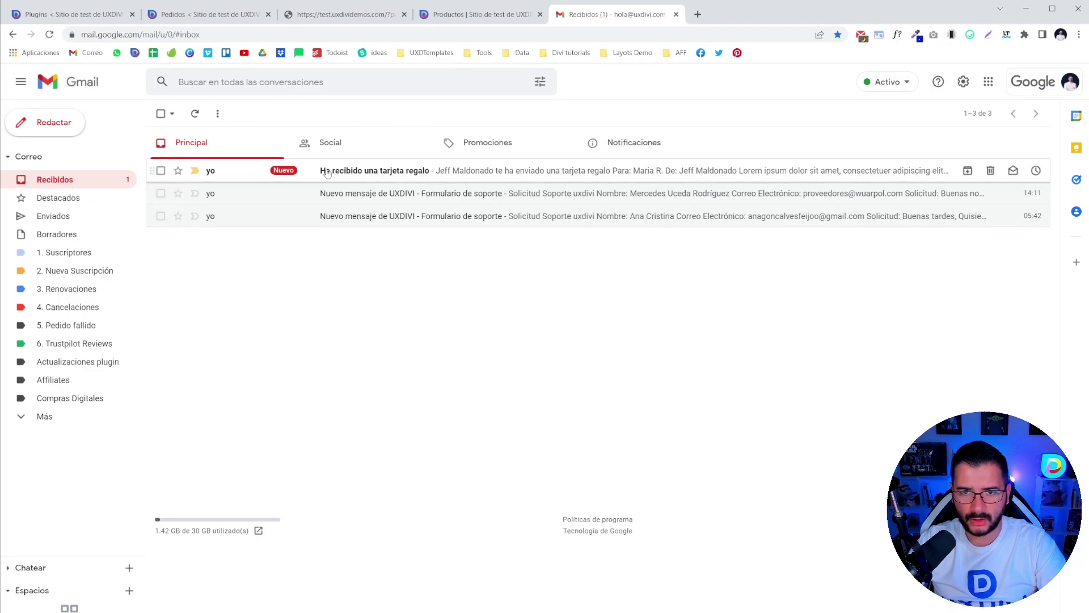
- Open the USD $50.00 Super Bowl gift card email and mark it as safe
left_click(258, 182)
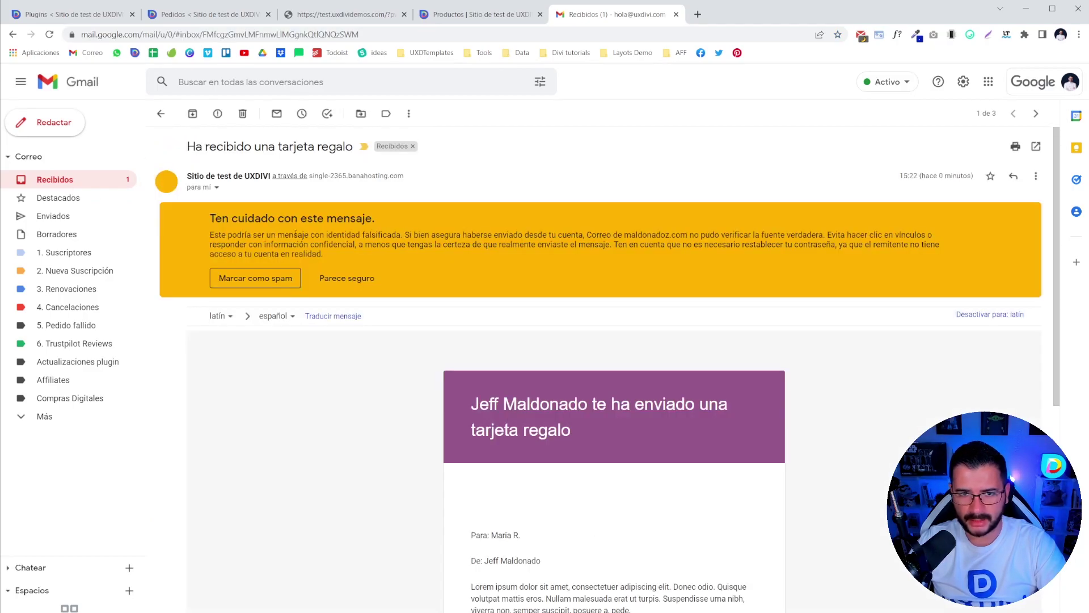
left_click(356, 278)
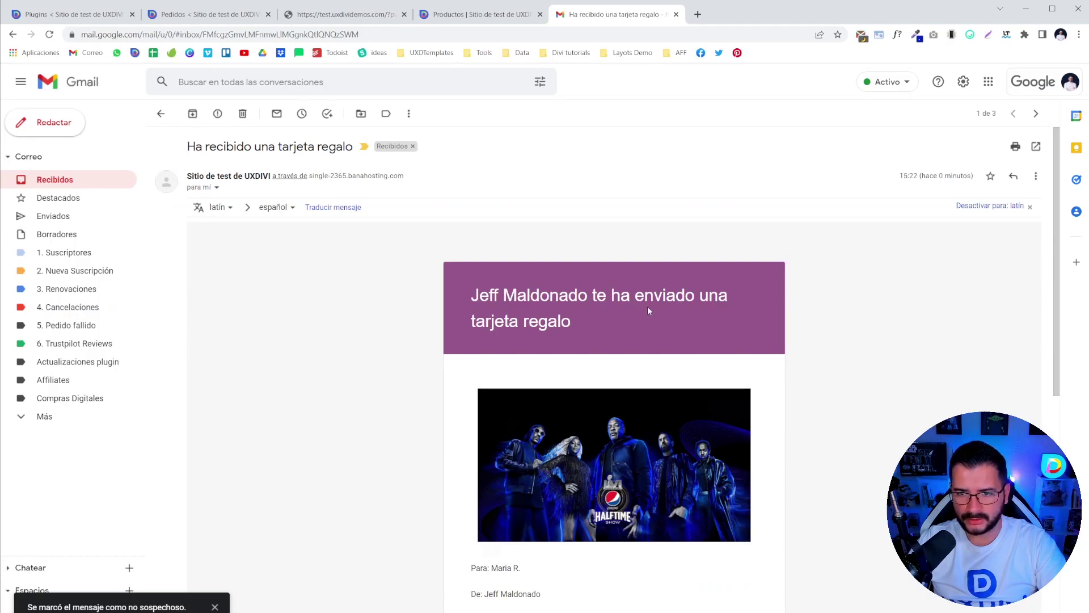
scroll(650, 310, "down", 5)
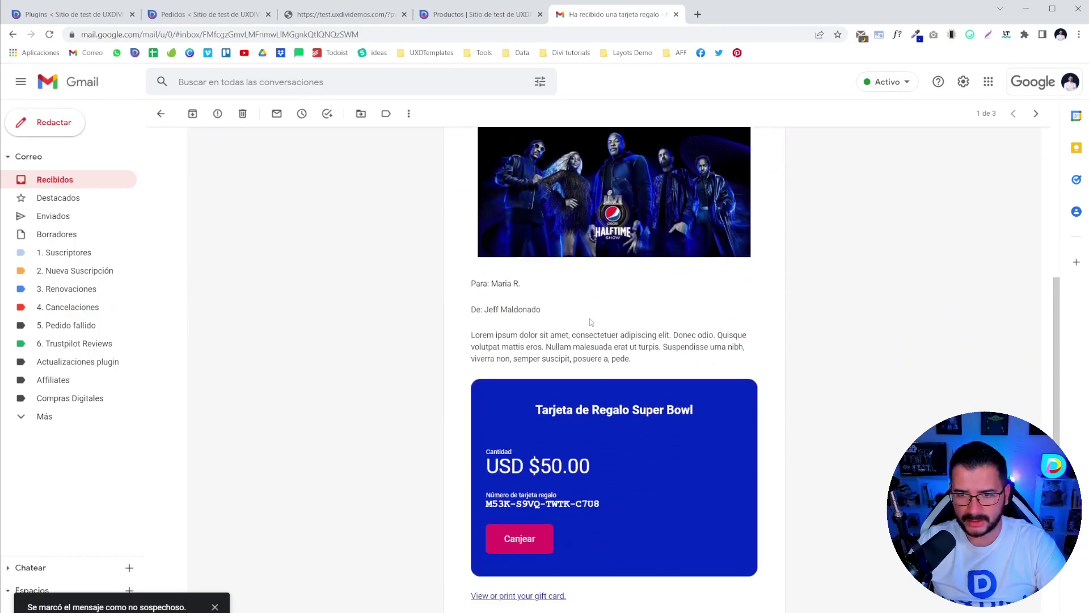
scroll(551, 344, "down", 3)
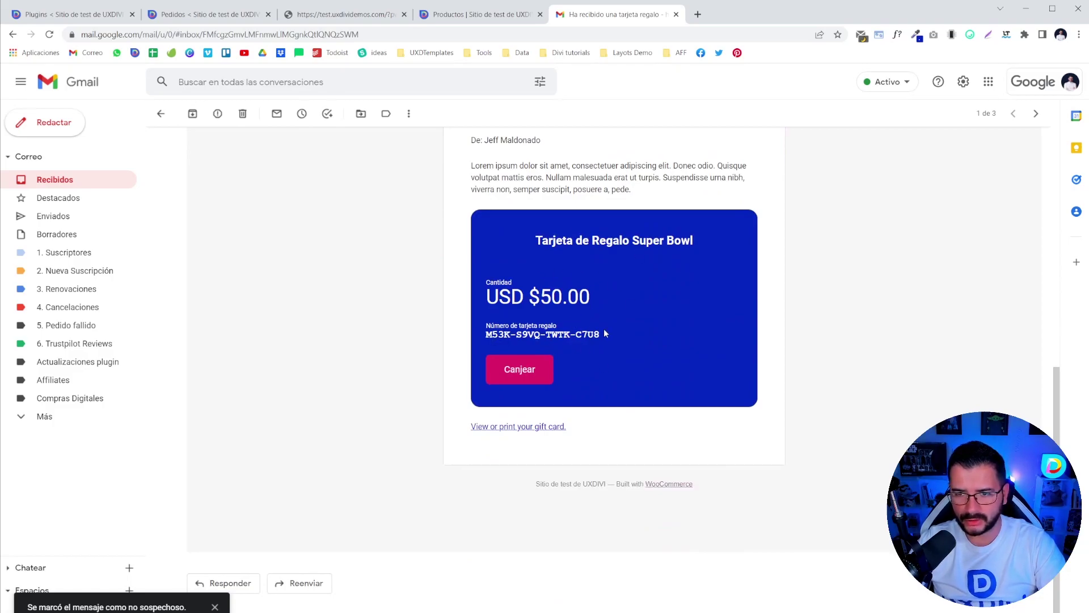
scroll(575, 225, "up", 6)
scroll(517, 416, "down", 6)
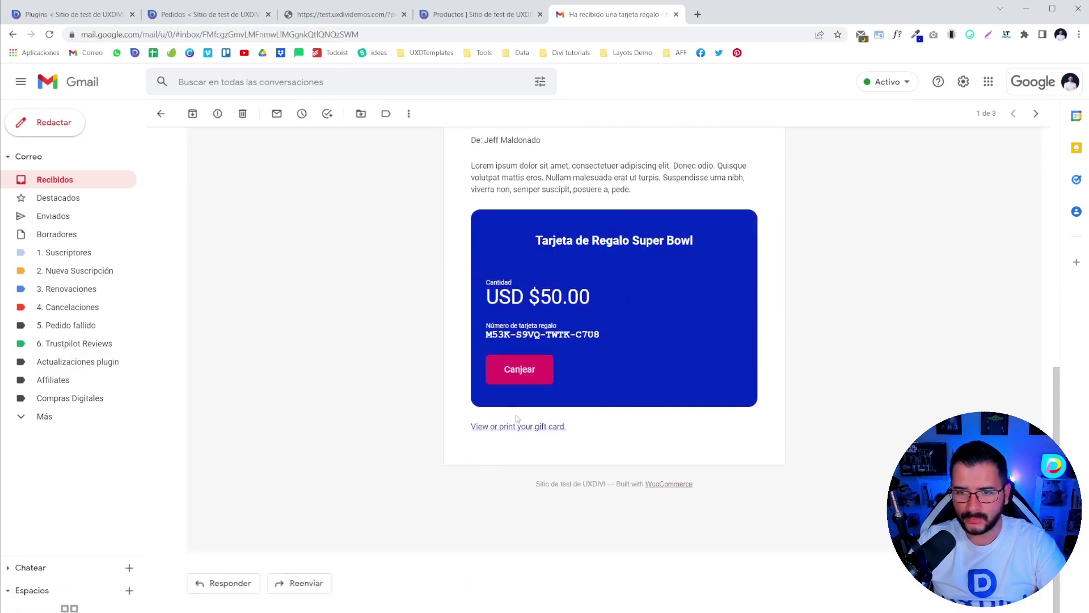
- View the printable gift card, then redeem the card on the store
left_click(515, 426)
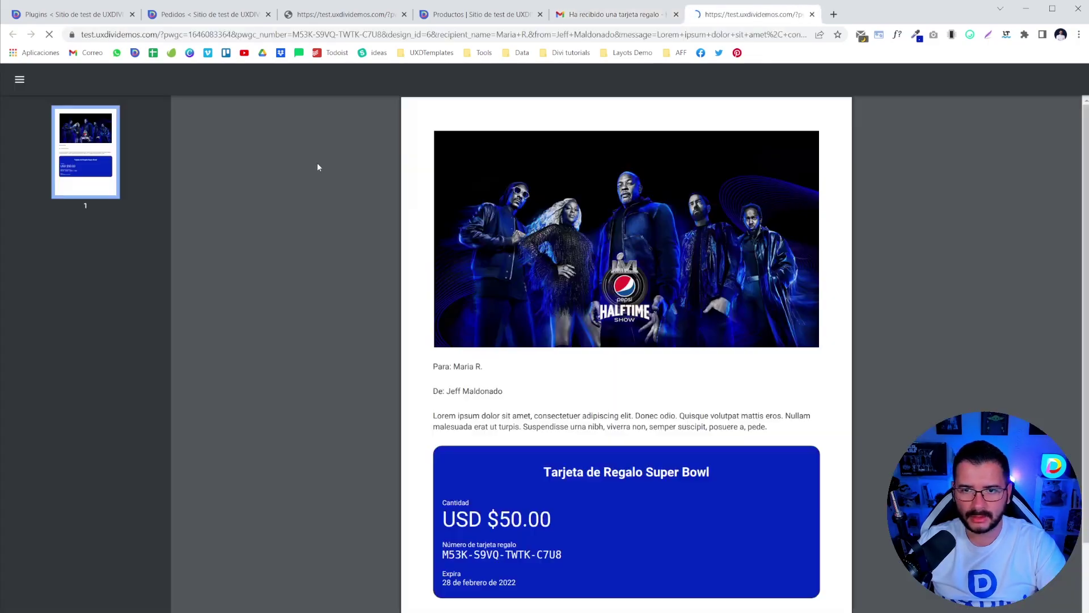
scroll(620, 262, "down", 2)
scroll(610, 250, "up", 2)
left_click(812, 14)
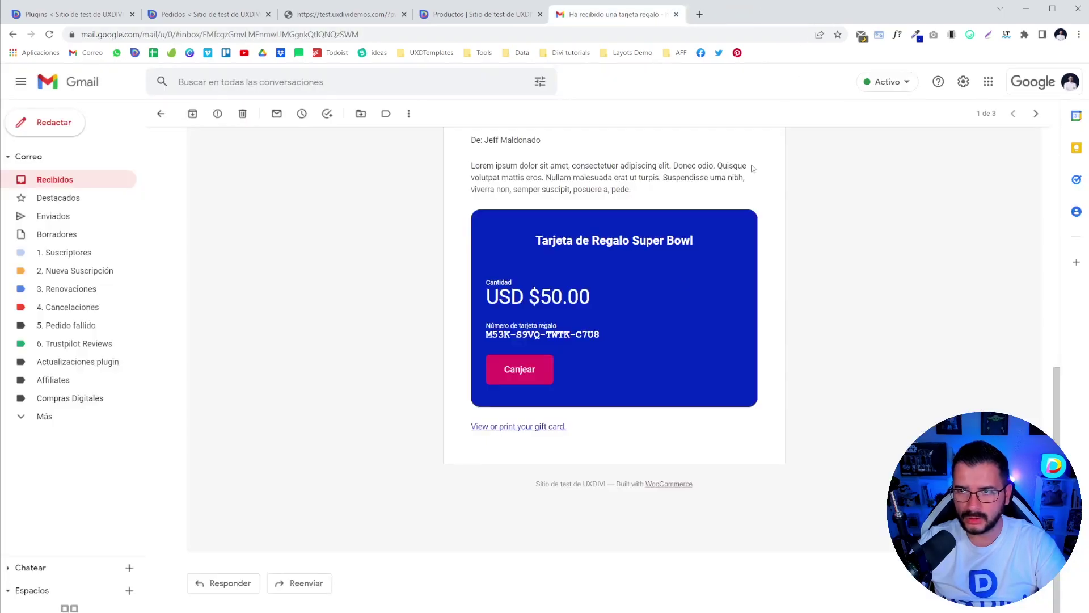
left_click(515, 372)
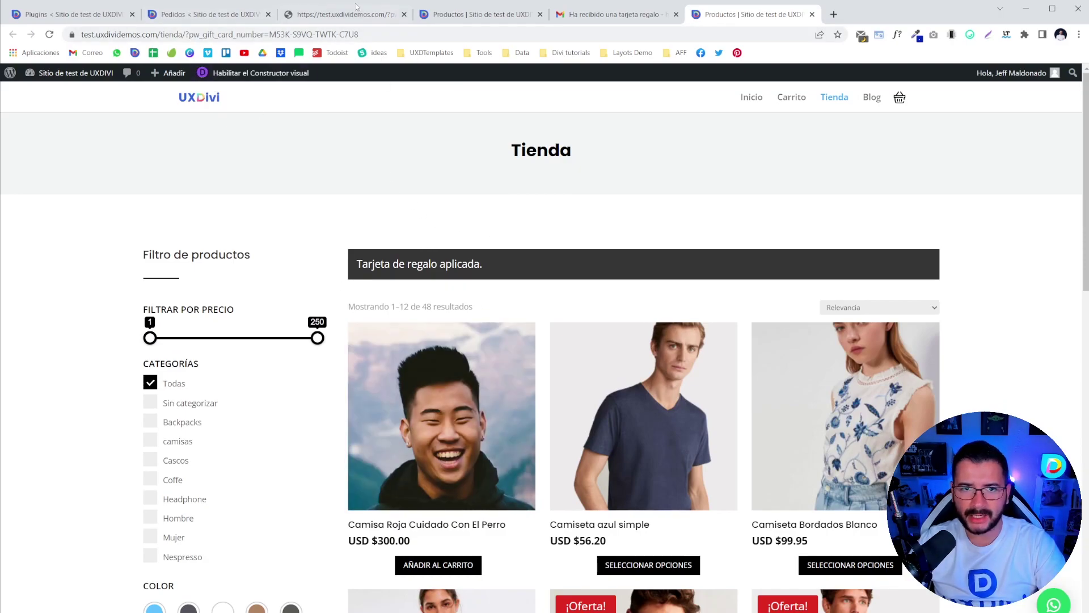
- Add a Blanco, size S Camiseta Botones Bolsillo to the cart and view the cart
scroll(299, 209, "down", 2)
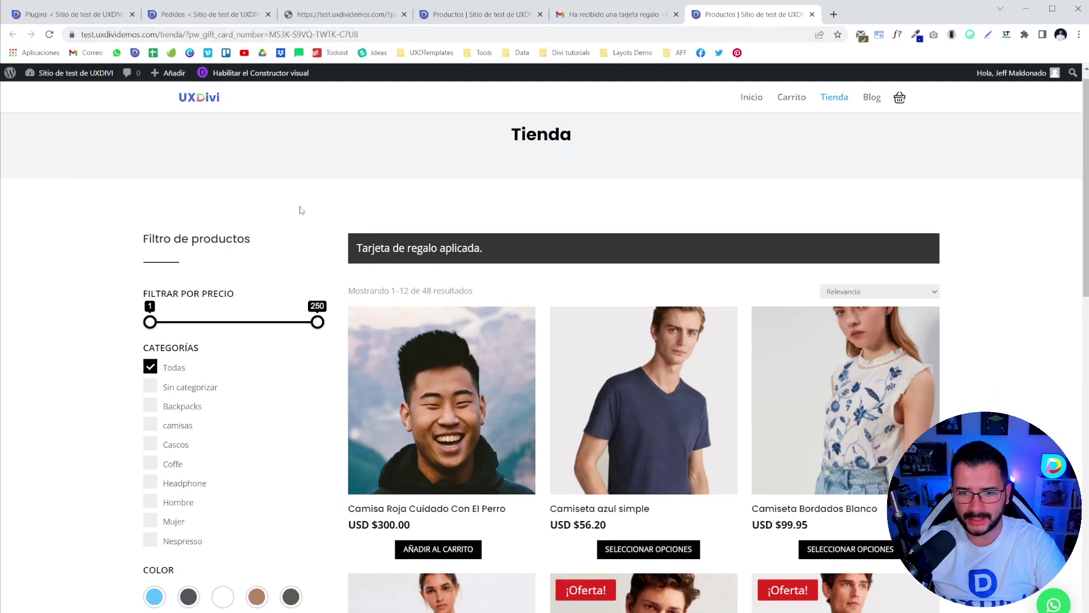
scroll(658, 357, "down", 6)
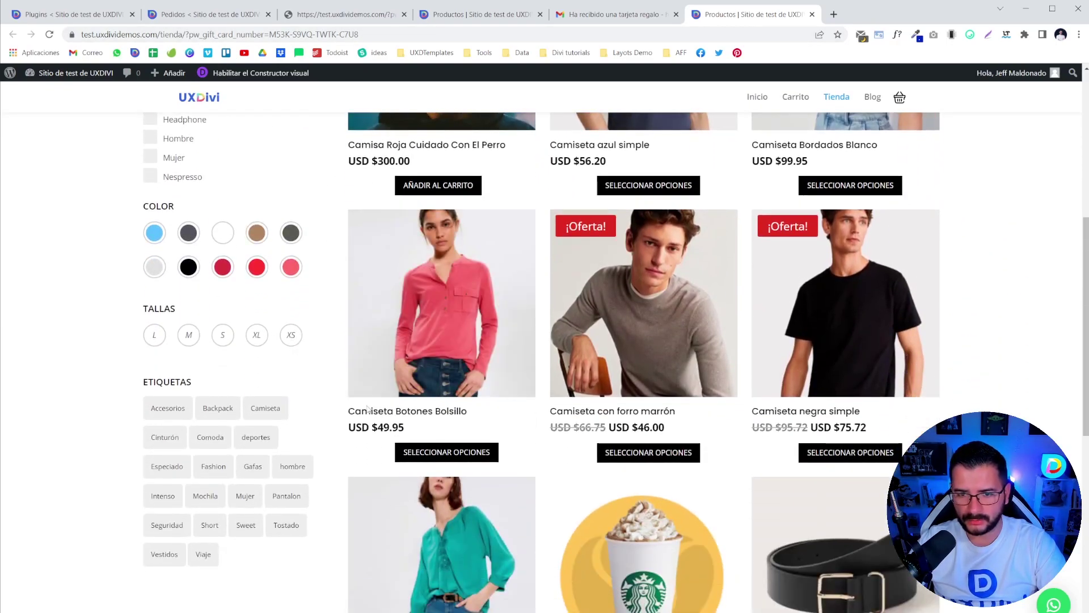
left_click(485, 451)
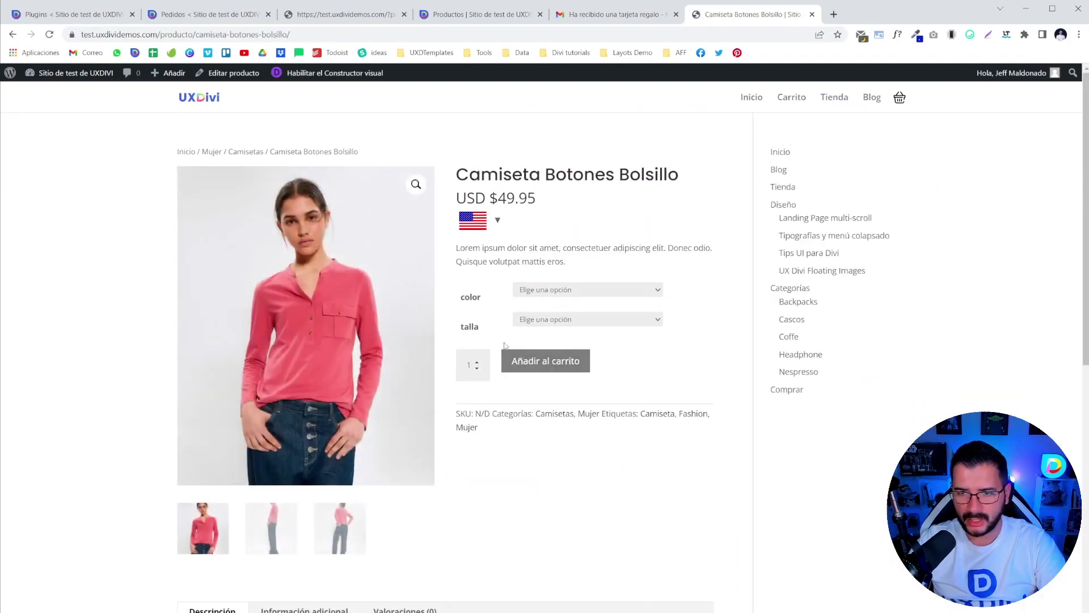
left_click(548, 290)
left_click(547, 311)
left_click(545, 320)
left_click(549, 341)
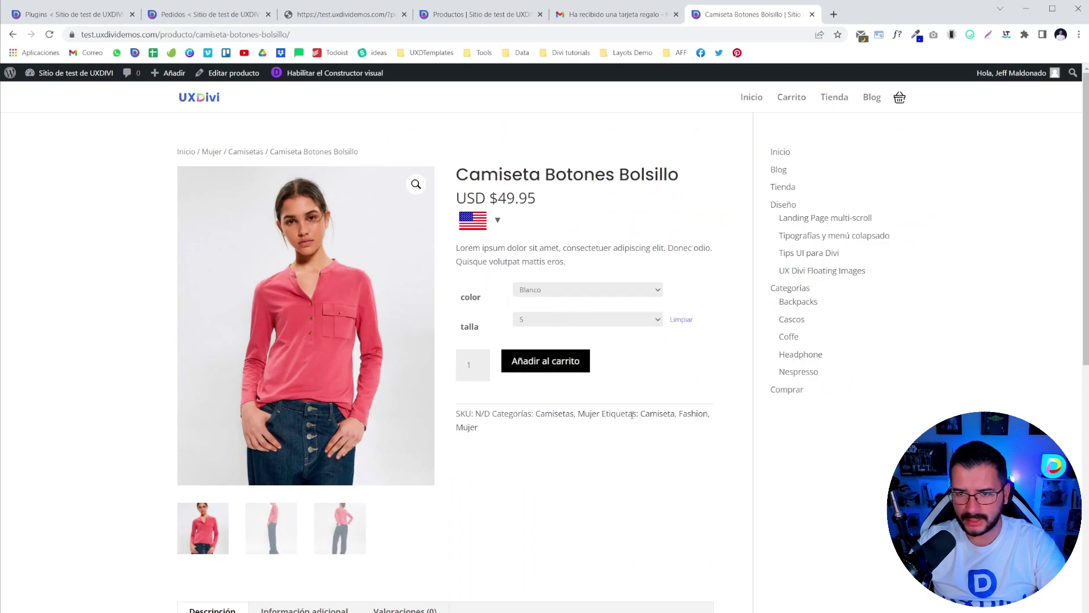
left_click(542, 364)
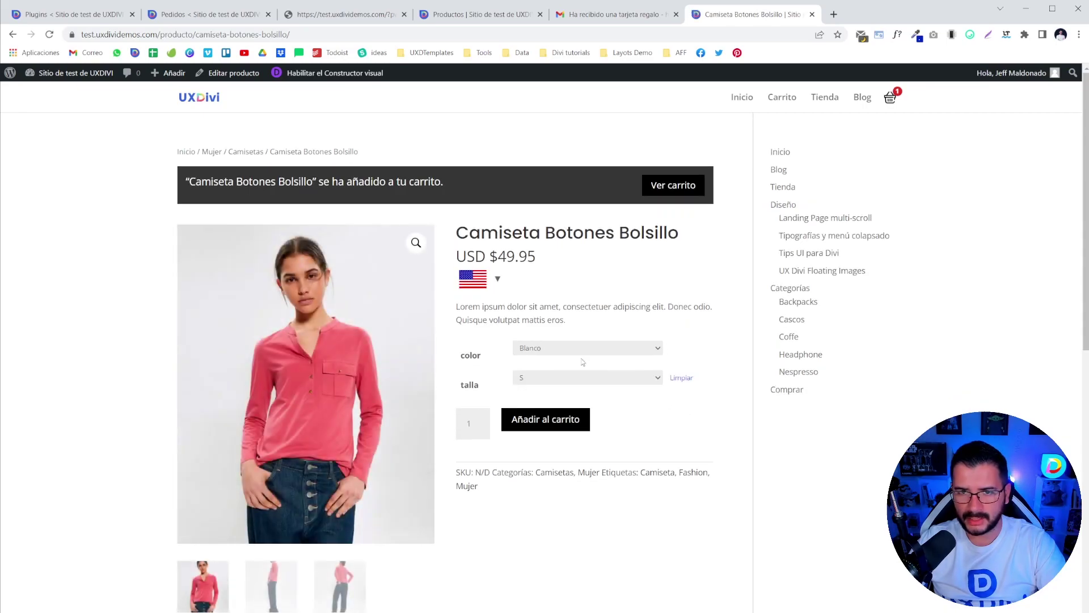
left_click(671, 185)
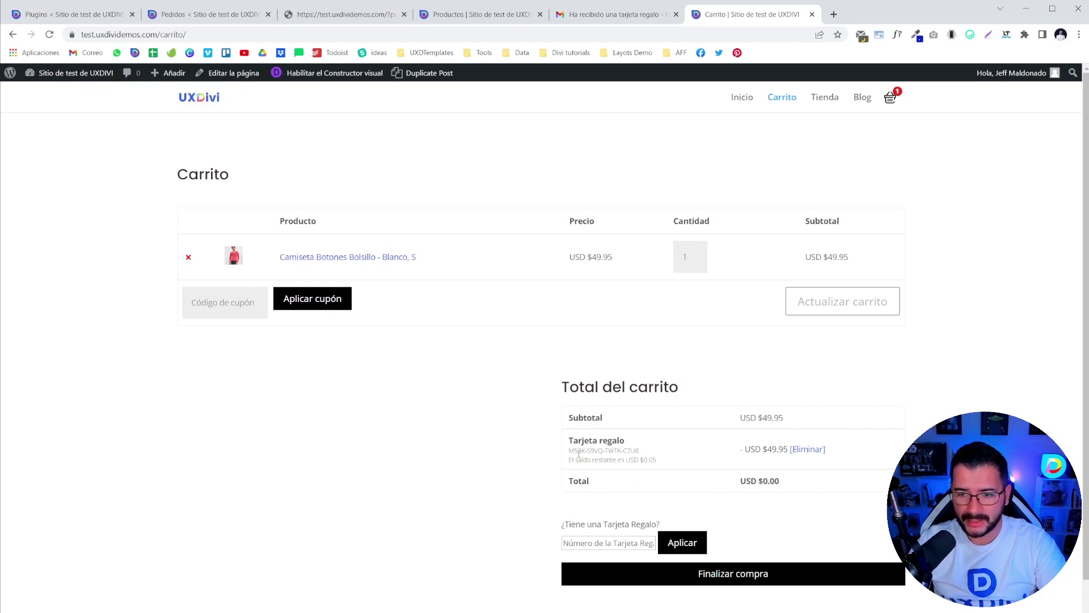
- Highlight the applied gift card code and its USD $0.05 remaining balance in the cart totals
left_click_drag(570, 451, 647, 440)
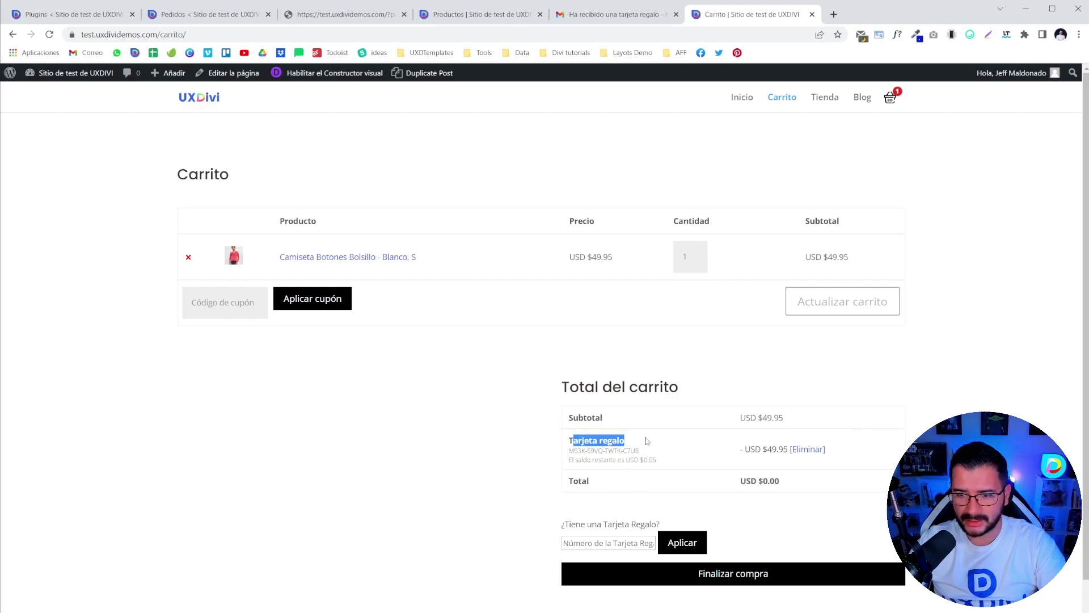
left_click(575, 451)
left_click_drag(569, 451, 653, 457)
left_click_drag(568, 459, 659, 461)
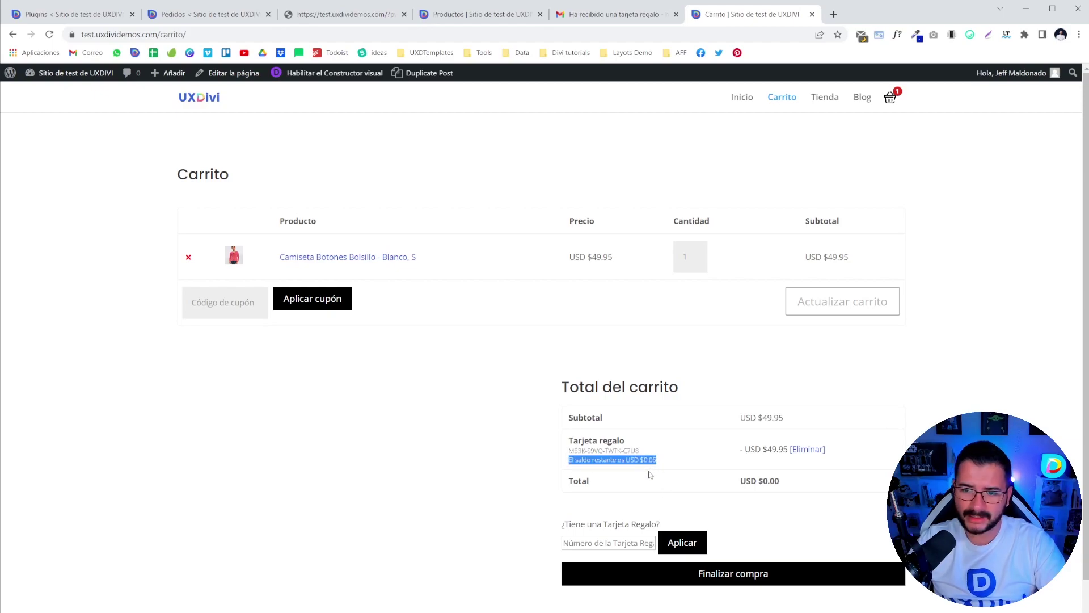
left_click(644, 460)
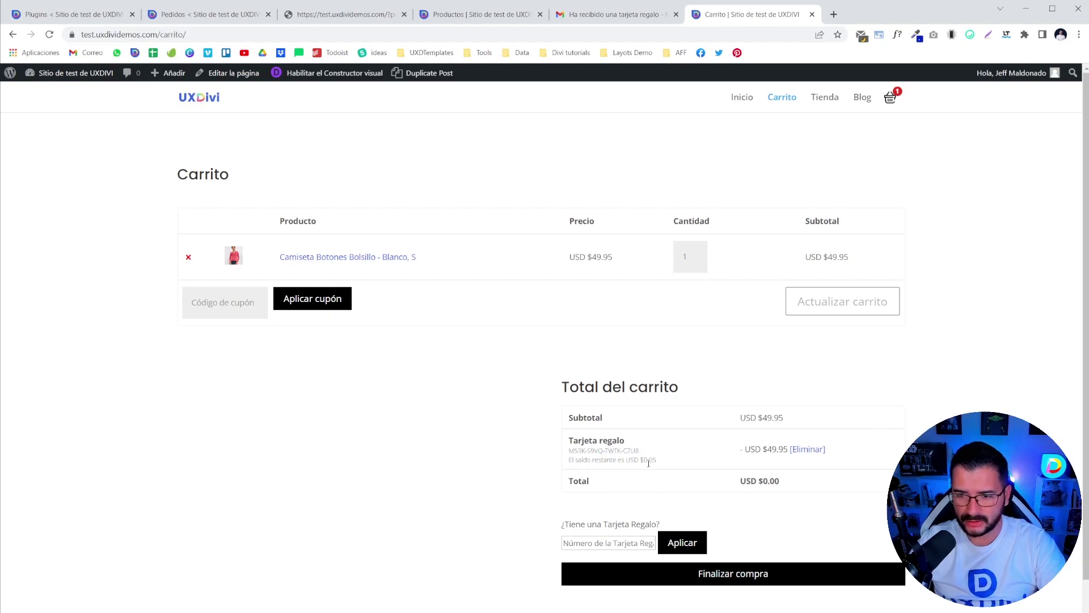
- Check out and place the USD $0.00 order paid by the gift card
left_click(736, 578)
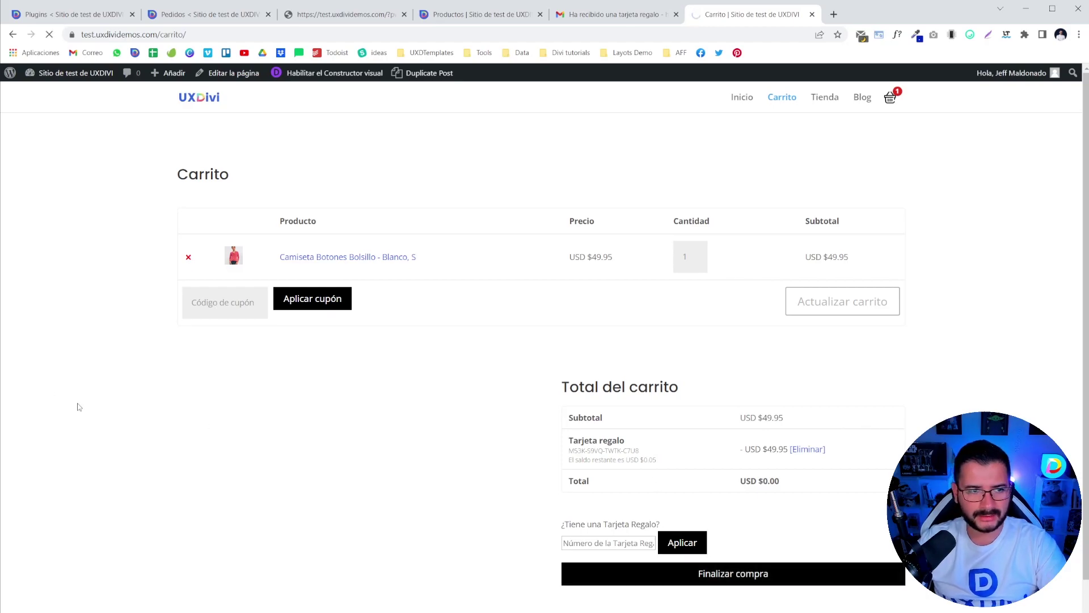
scroll(319, 272, "down", 4)
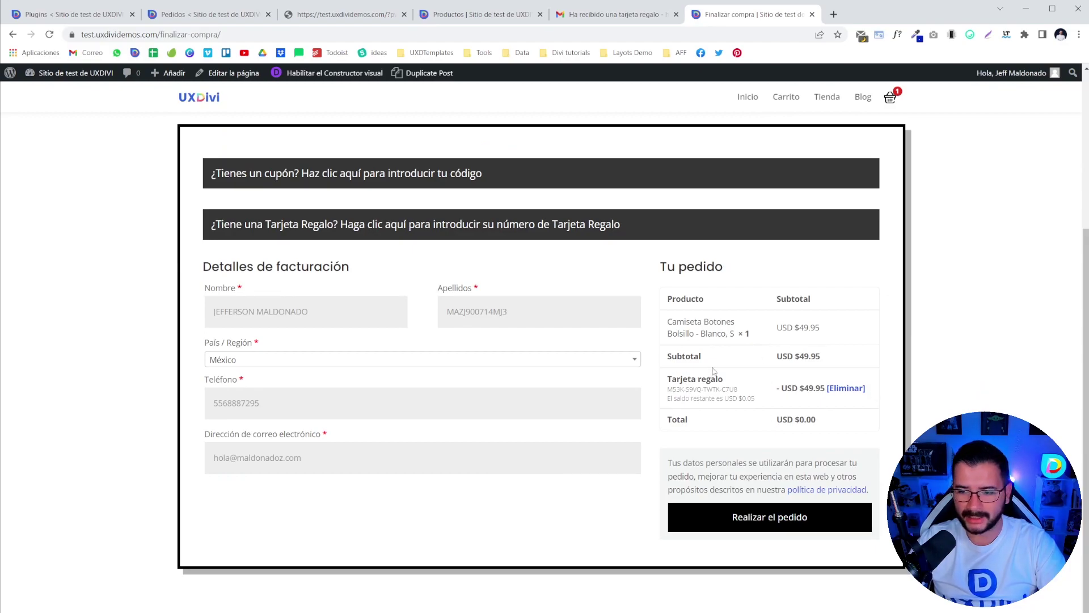
left_click(786, 522)
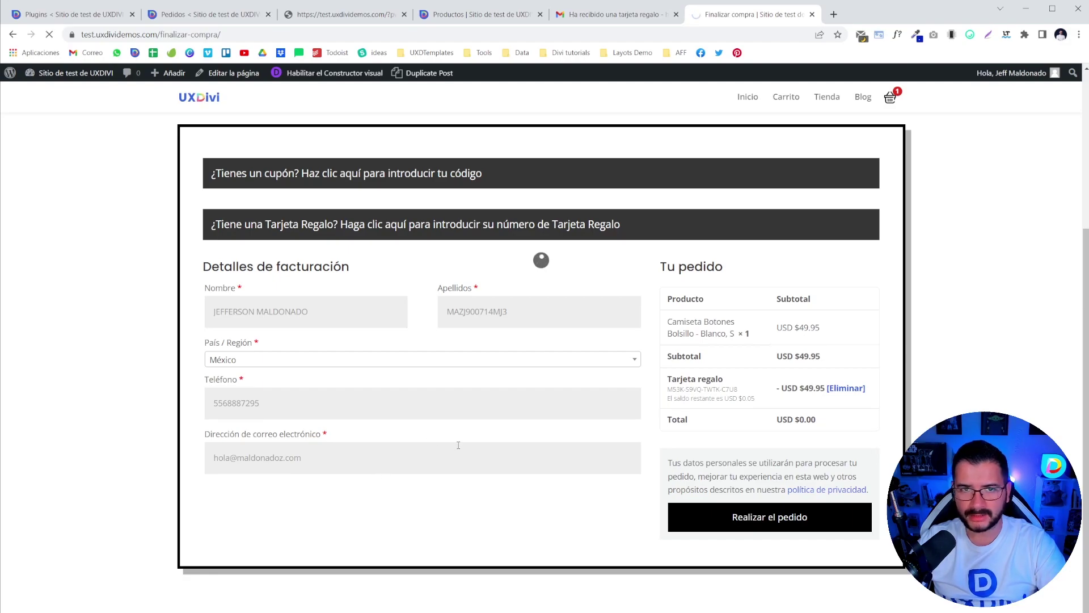
key("ctrl+1")
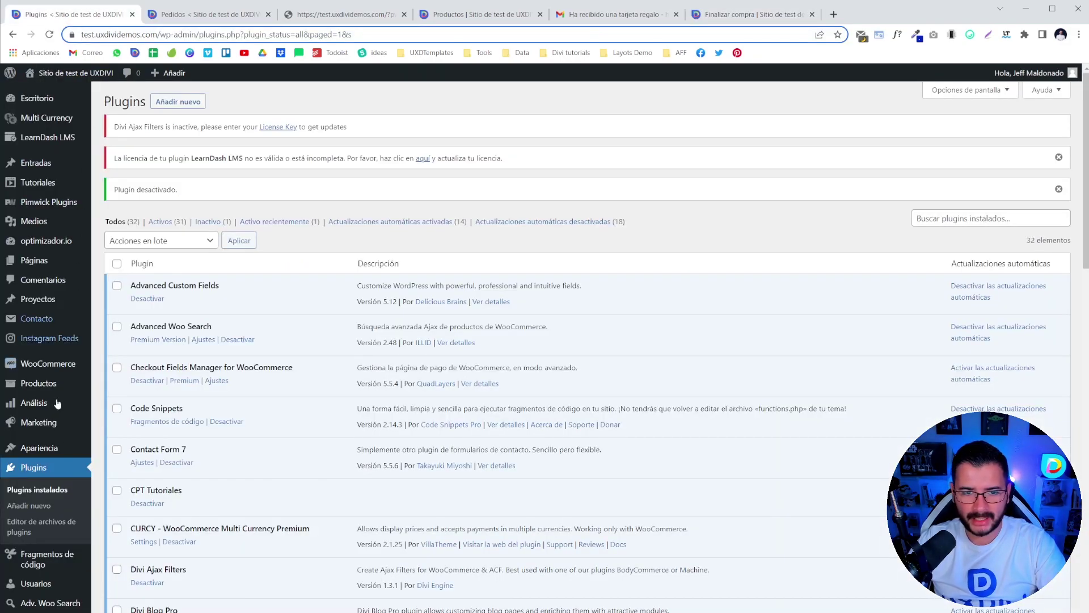
- Open PW Gift Cards and highlight the card's $0.05 outstanding balance
left_click(125, 204)
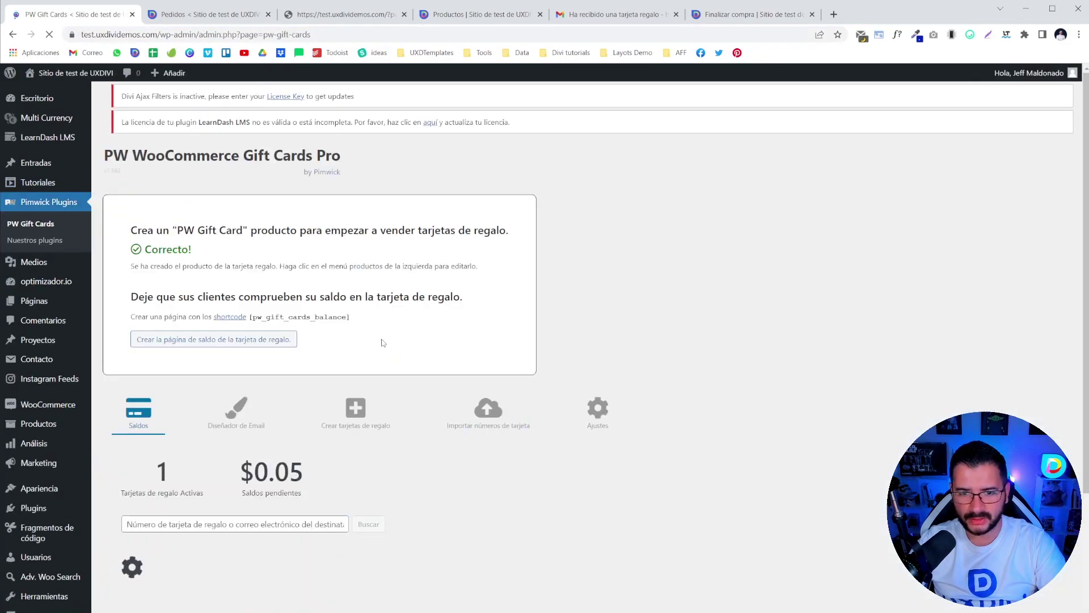
scroll(295, 357, "down", 2)
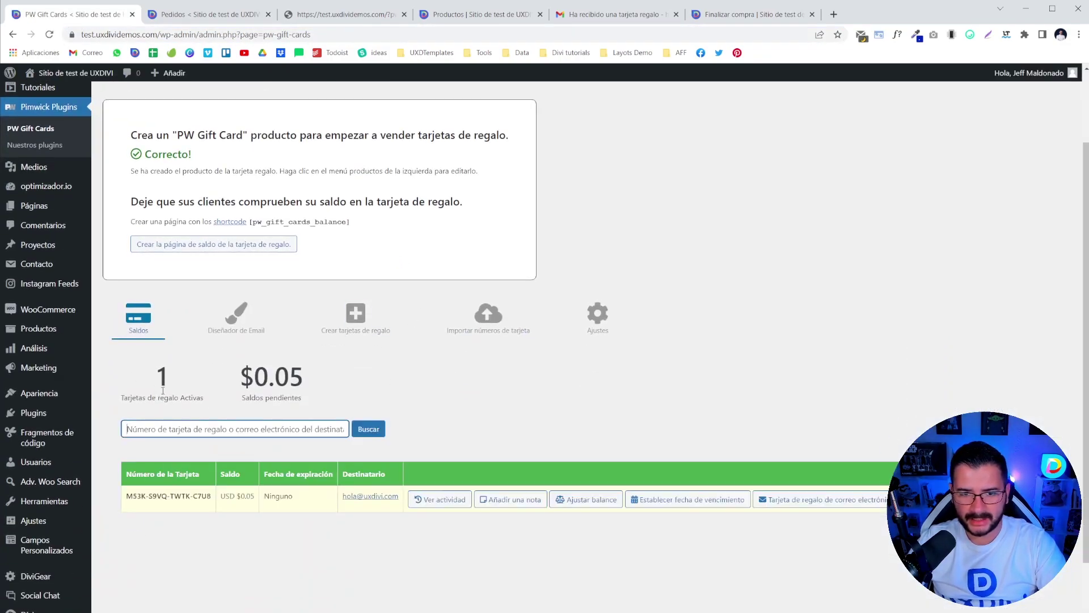
double_click(261, 379)
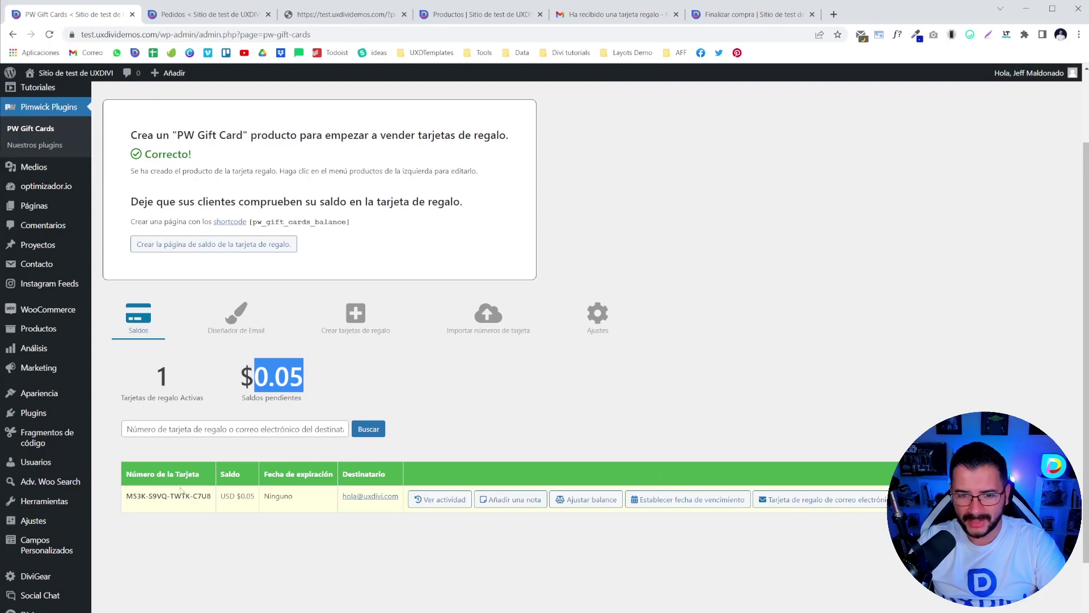
- Show the card's activity history and highlight its entries and the -USD $49.95 deduction
left_click(418, 501)
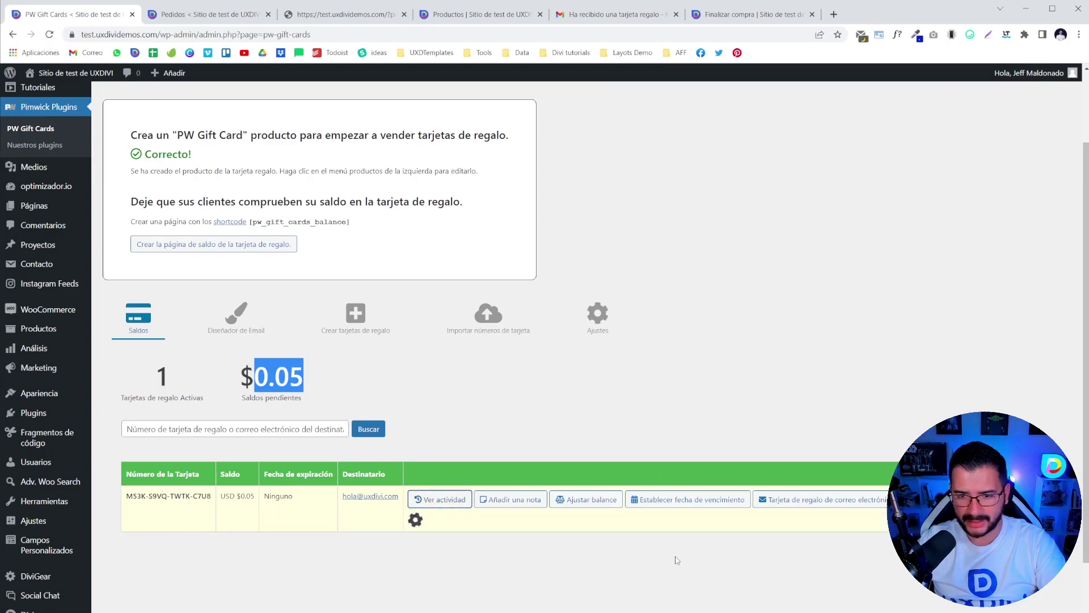
scroll(509, 457, "down", 2)
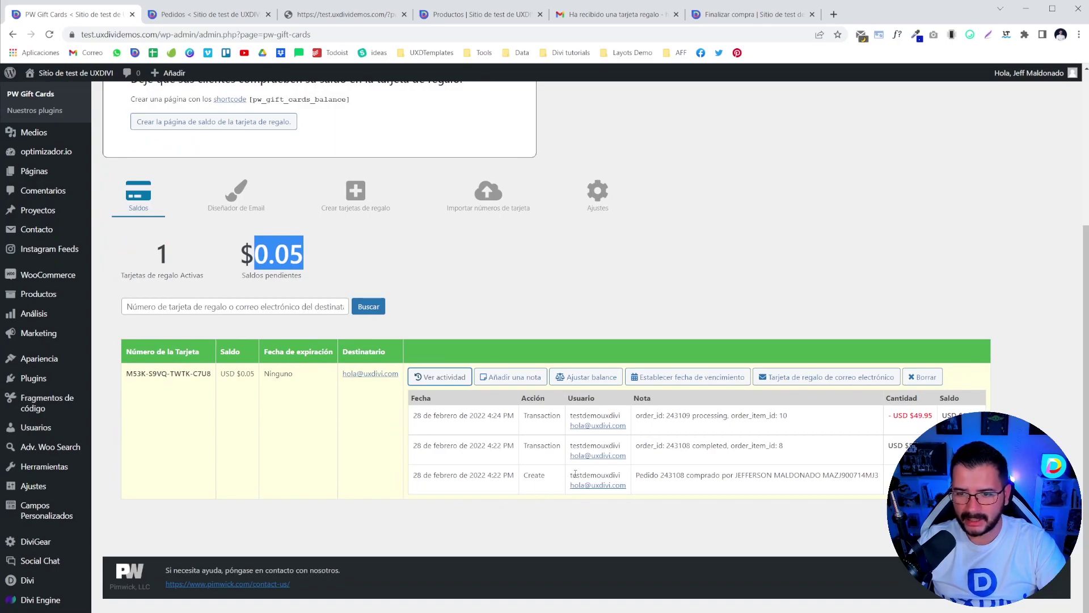
left_click_drag(576, 474, 621, 475)
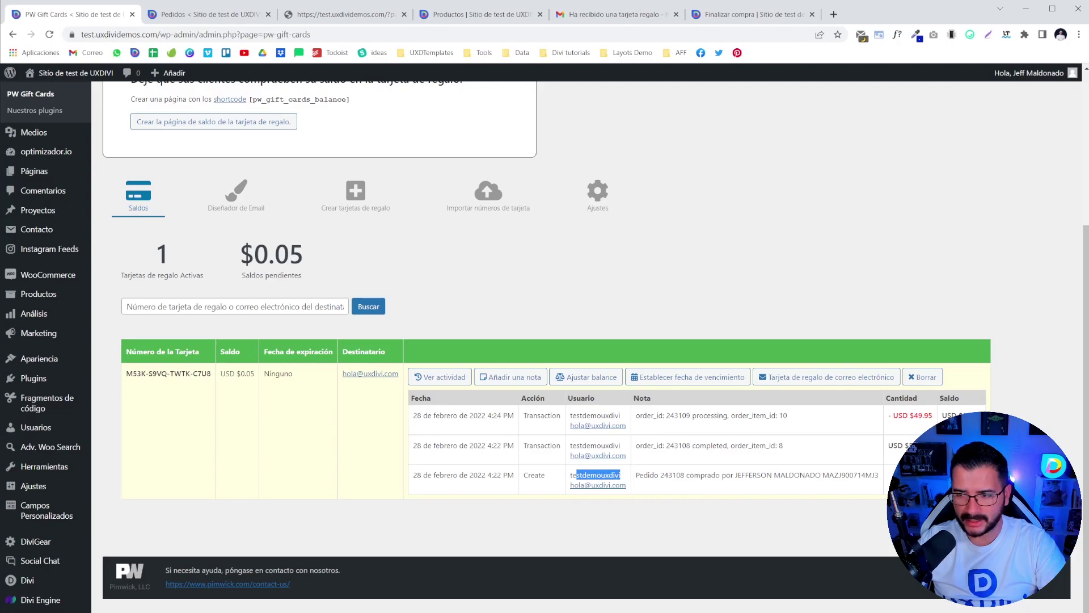
left_click_drag(573, 445, 627, 456)
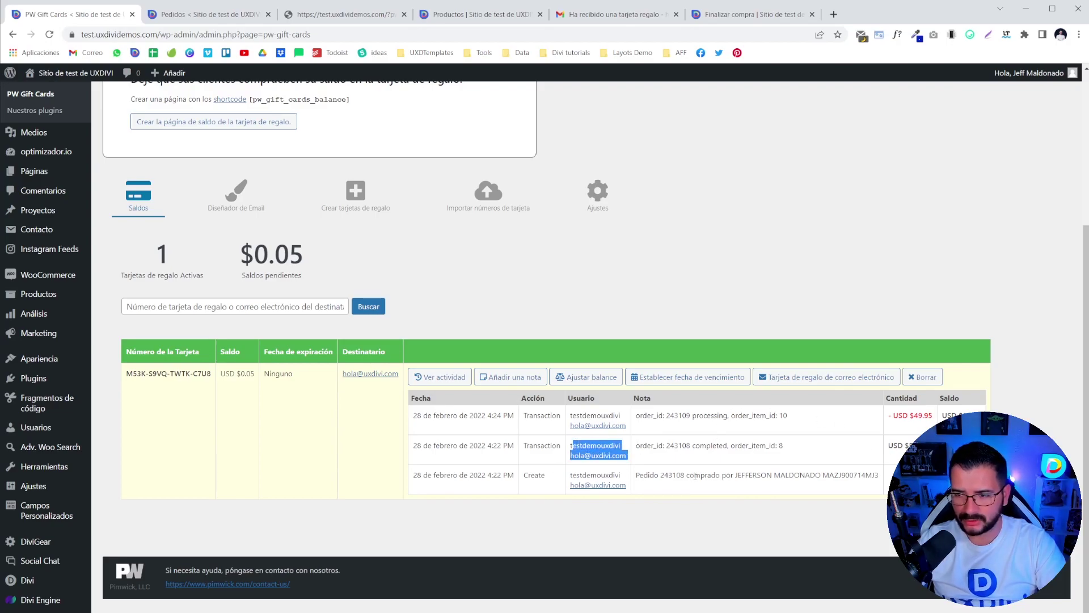
left_click(817, 457)
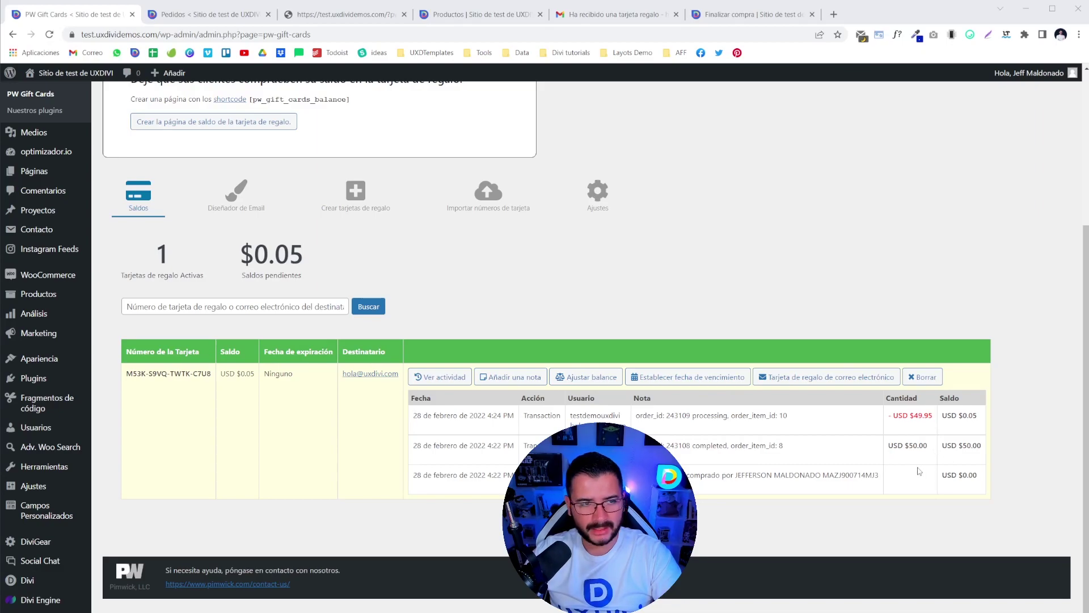
left_click_drag(889, 416, 936, 416)
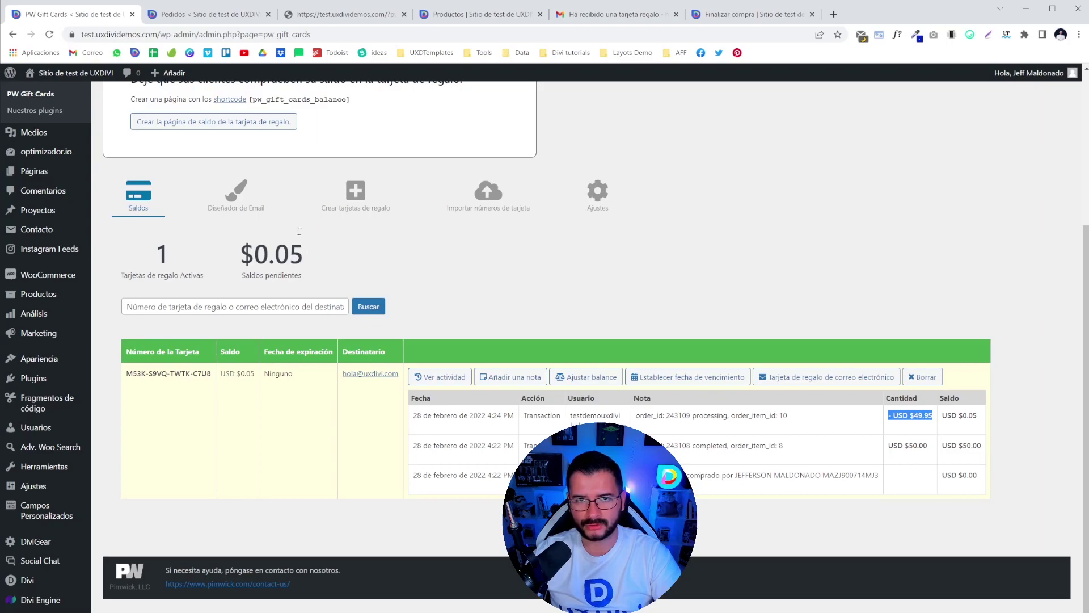
scroll(178, 433, "up", 4)
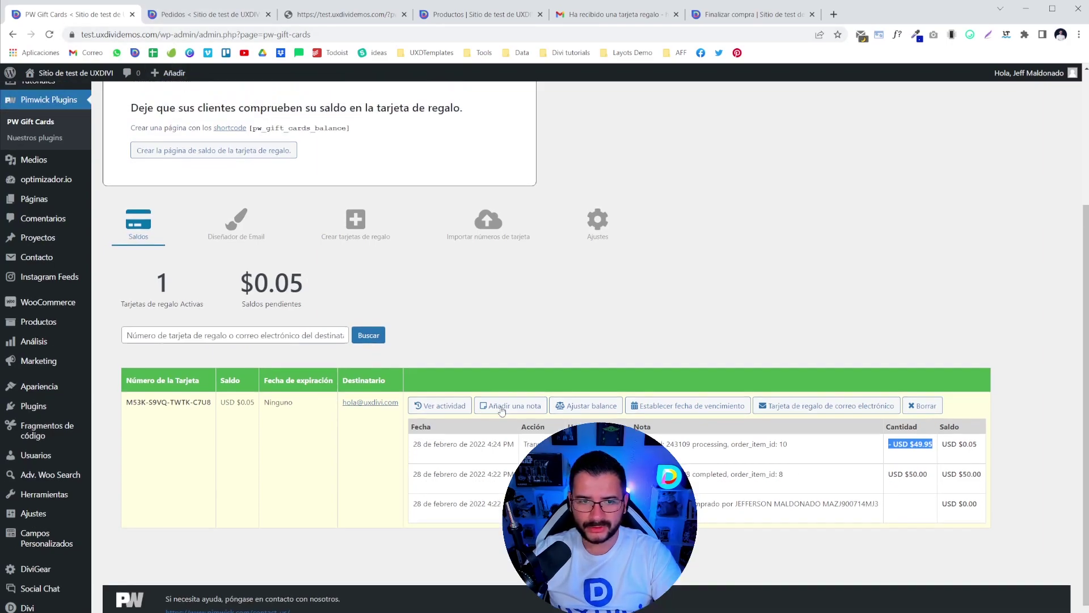
scroll(179, 433, "down", 4)
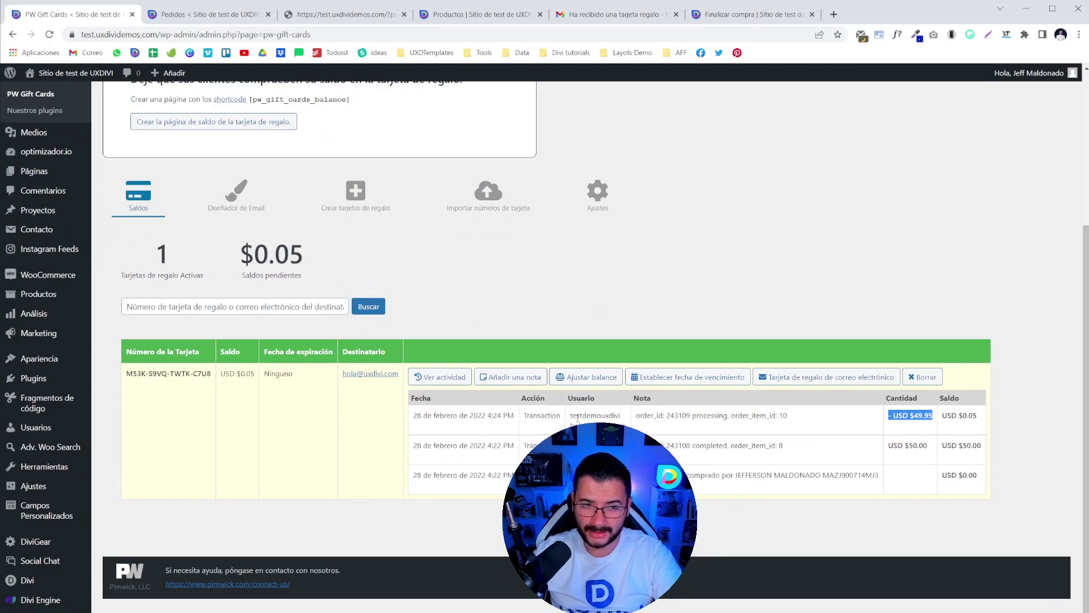
key("alt+Tab")
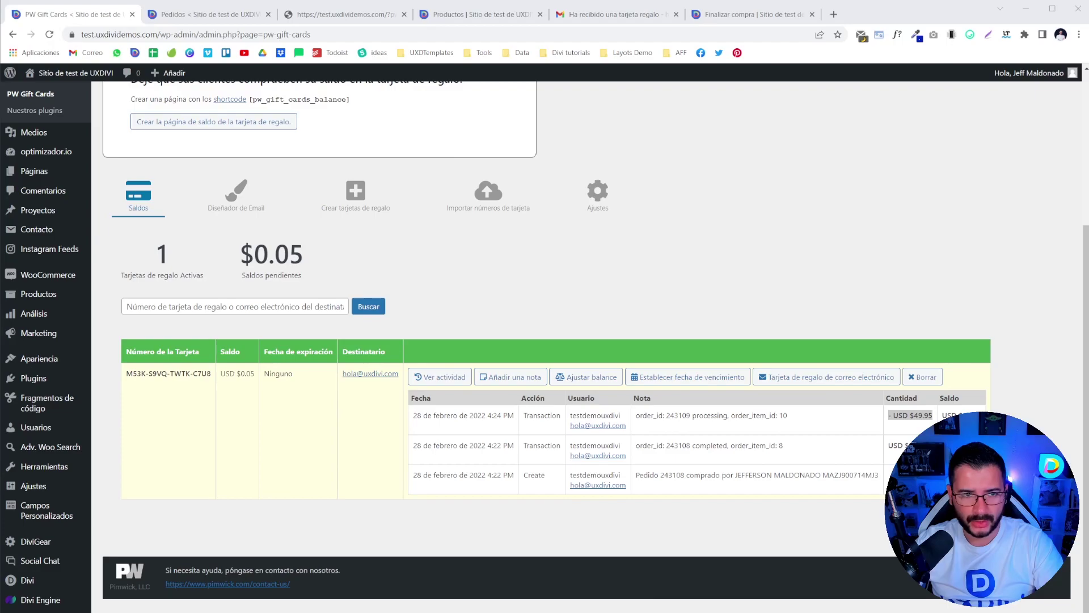
scroll(464, 344, "up", 2)
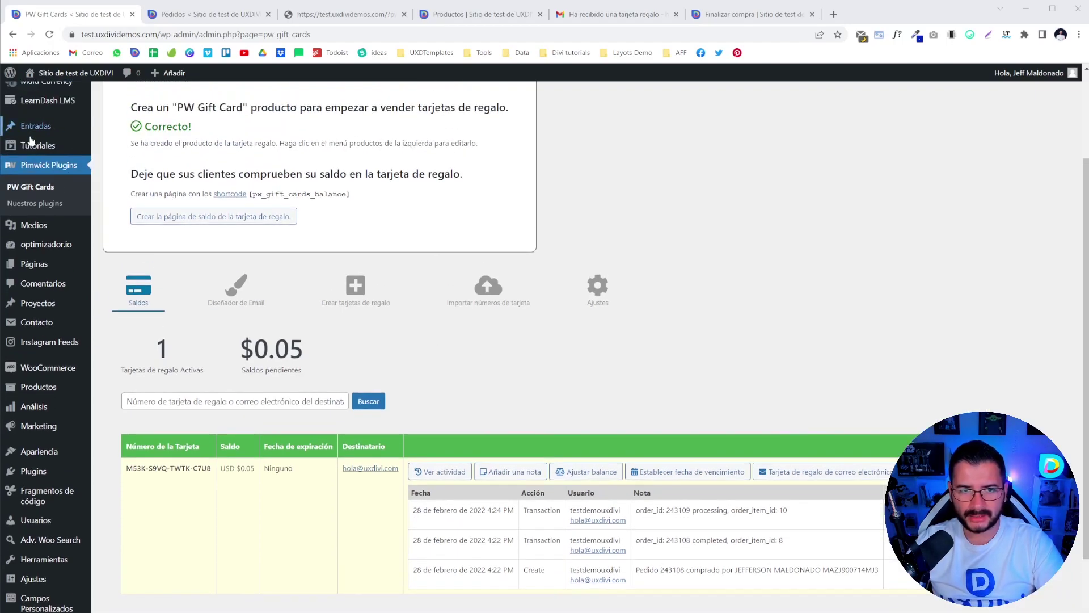
- Open the WooCommerce orders list
mouse_move(61, 397)
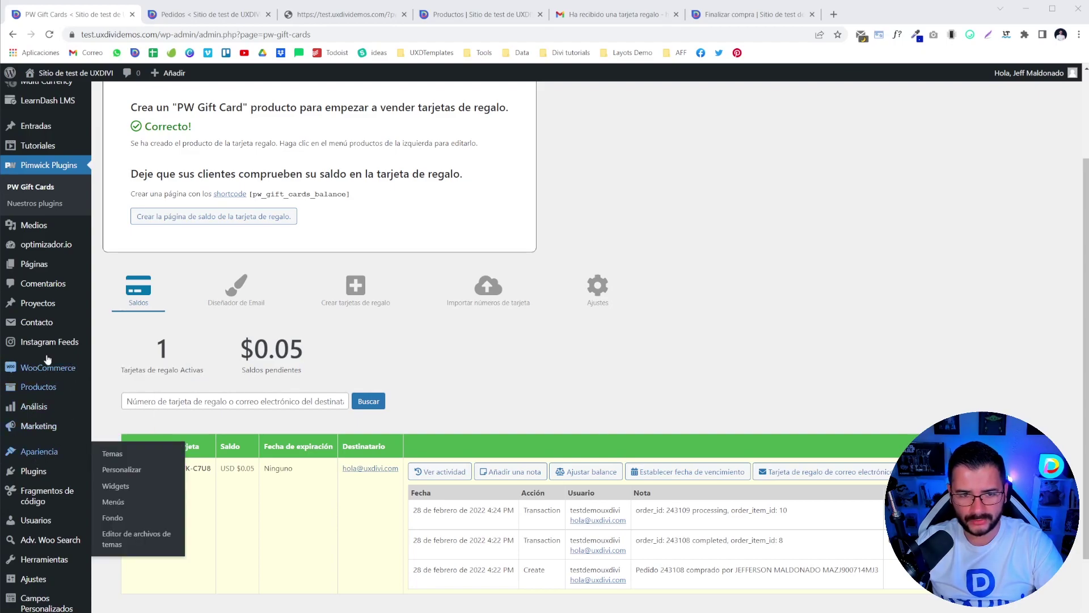
mouse_move(60, 369)
left_click(115, 386)
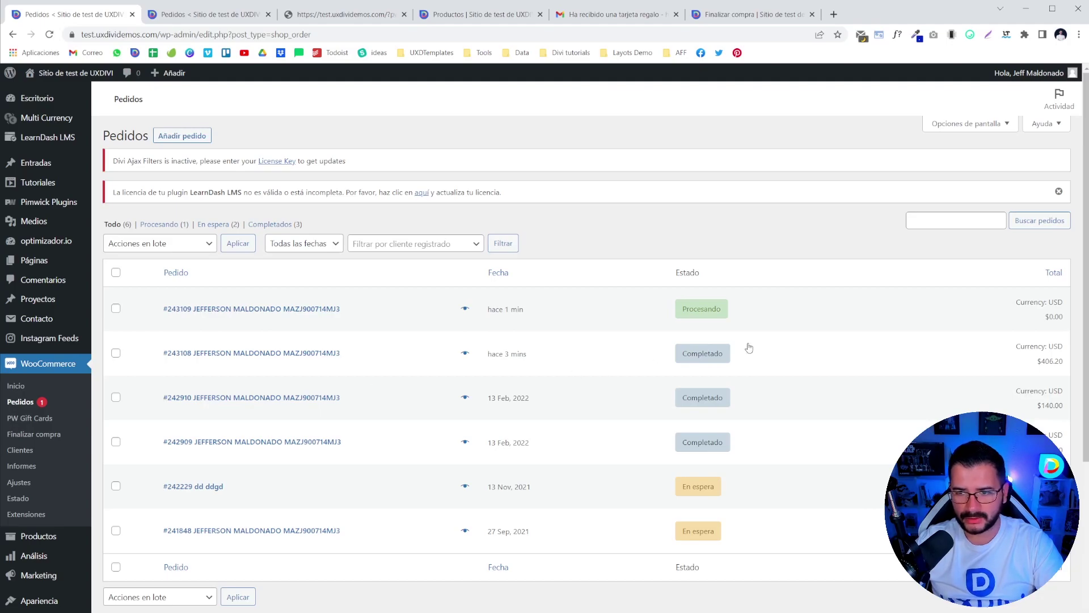
- Close the gift card PDF, store, email and checkout tabs, then refresh the orders list
left_click(341, 15)
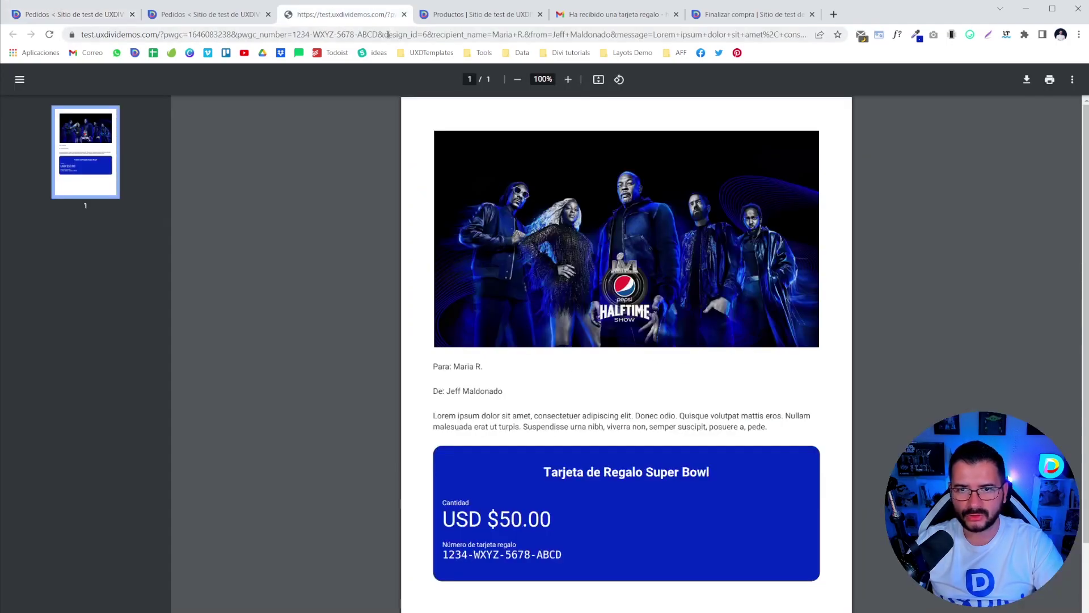
left_click(404, 16)
left_click(403, 16)
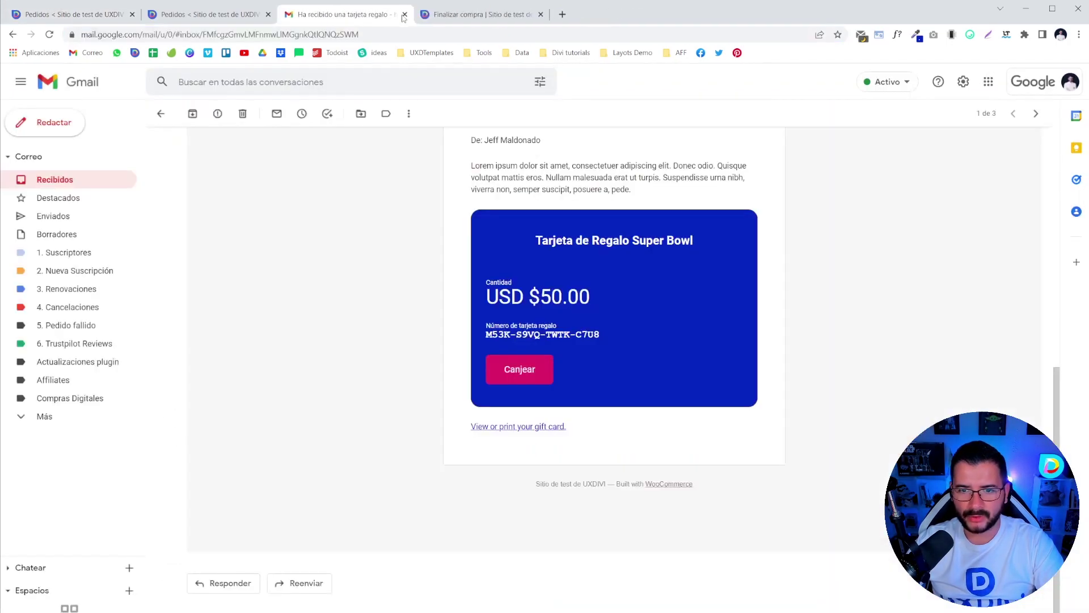
left_click(403, 15)
left_click(404, 15)
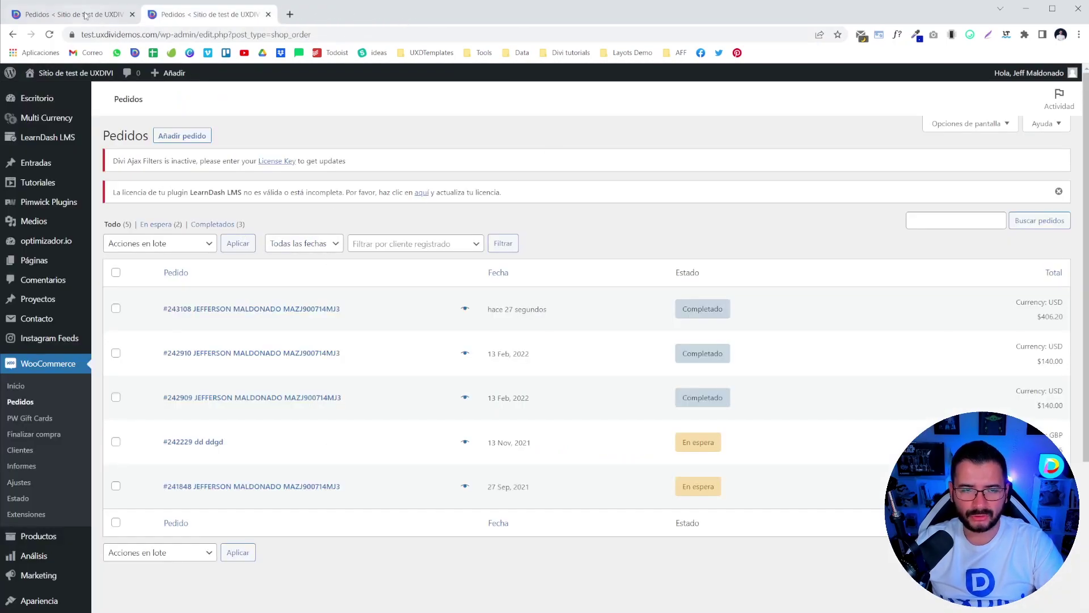
key("F5")
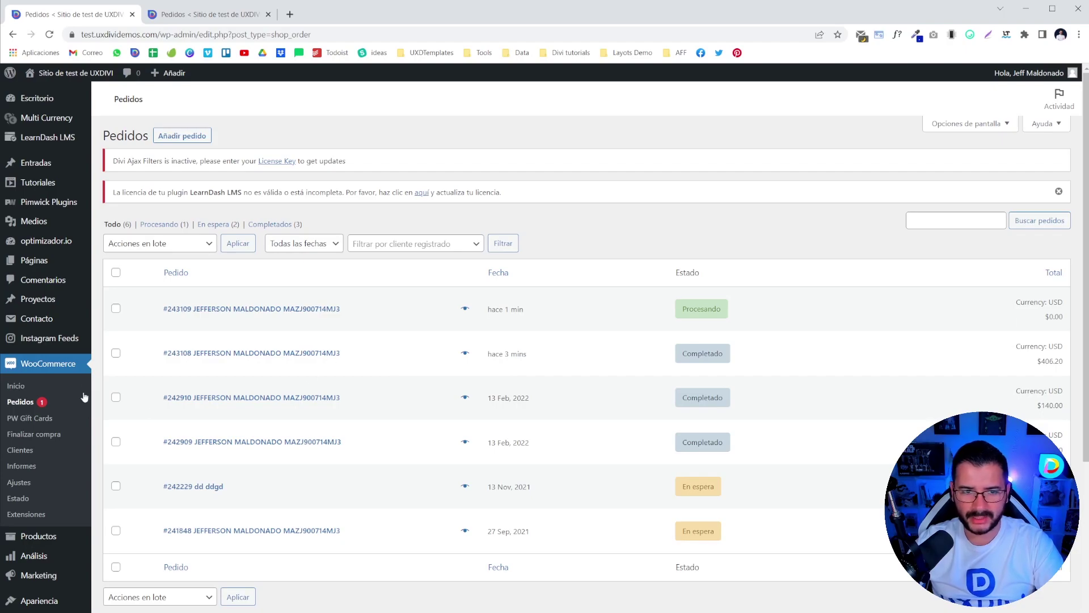
- Reopen PW Gift Cards and reload it to list the single USD $0.05 card
mouse_move(74, 203)
left_click(116, 204)
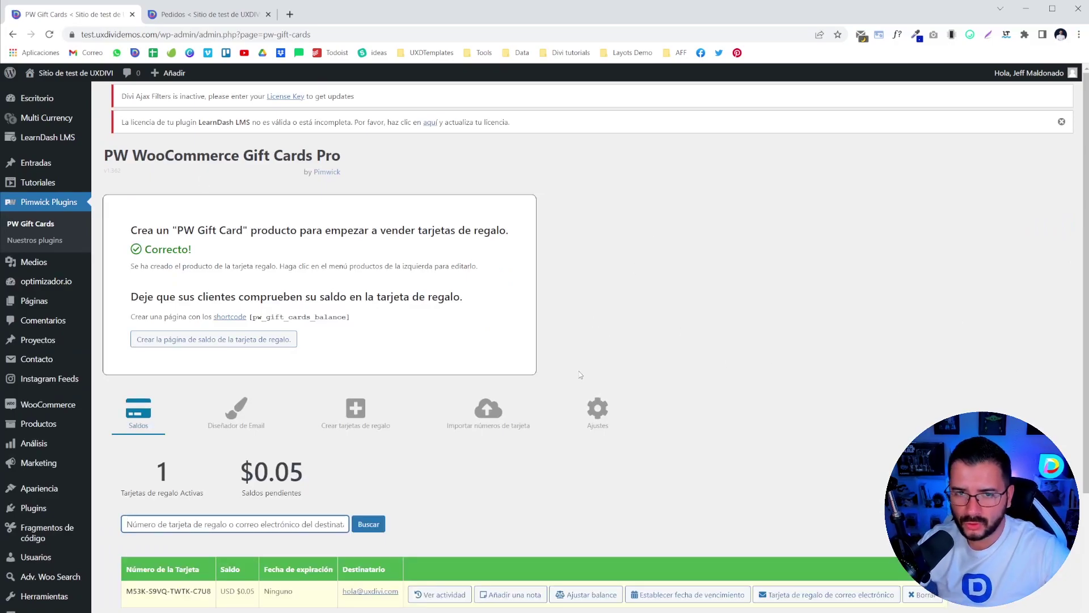
scroll(557, 391, "down", 3)
scroll(558, 418, "up", 3)
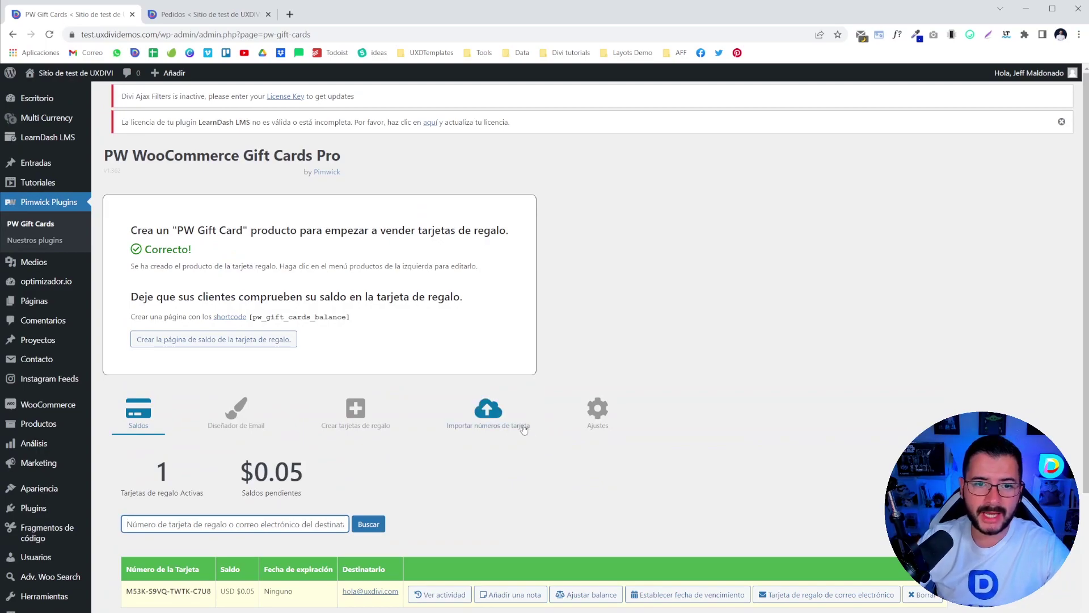
scroll(340, 423, "down", 3)
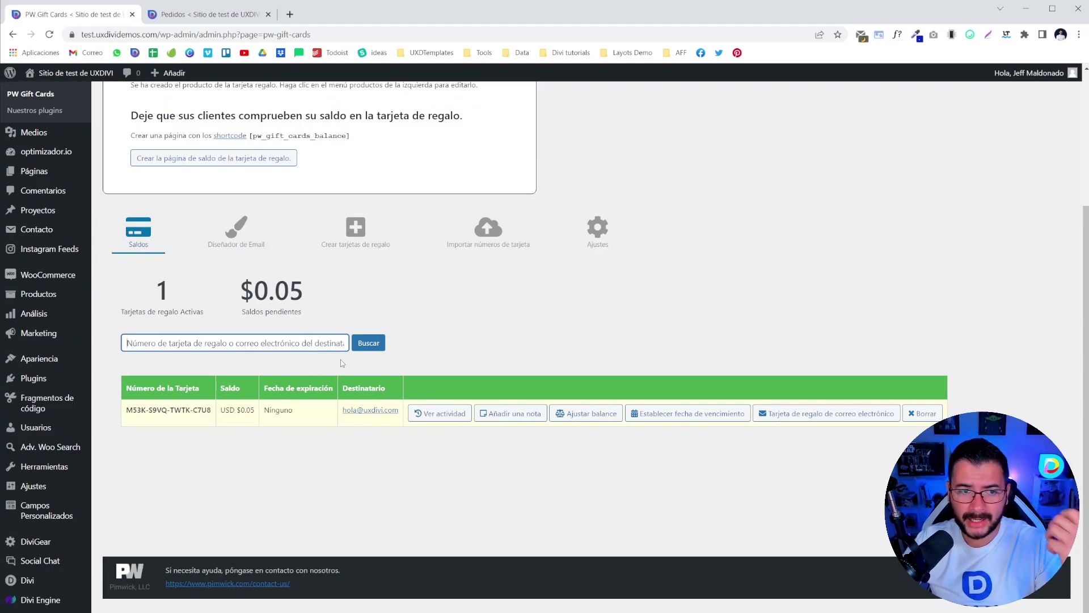
left_click(370, 345)
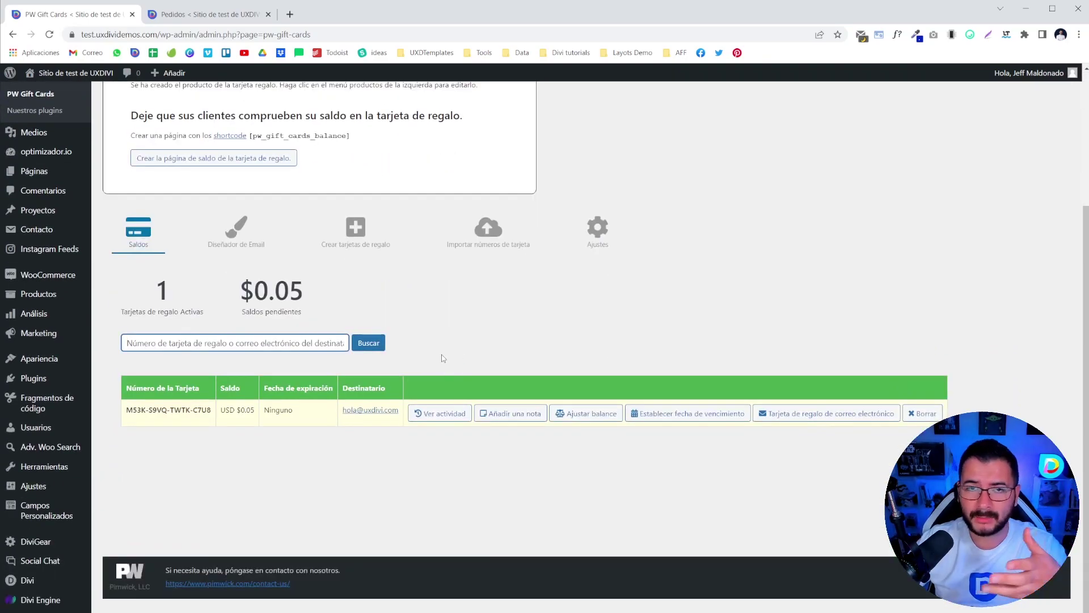
scroll(445, 360, "up", 3)
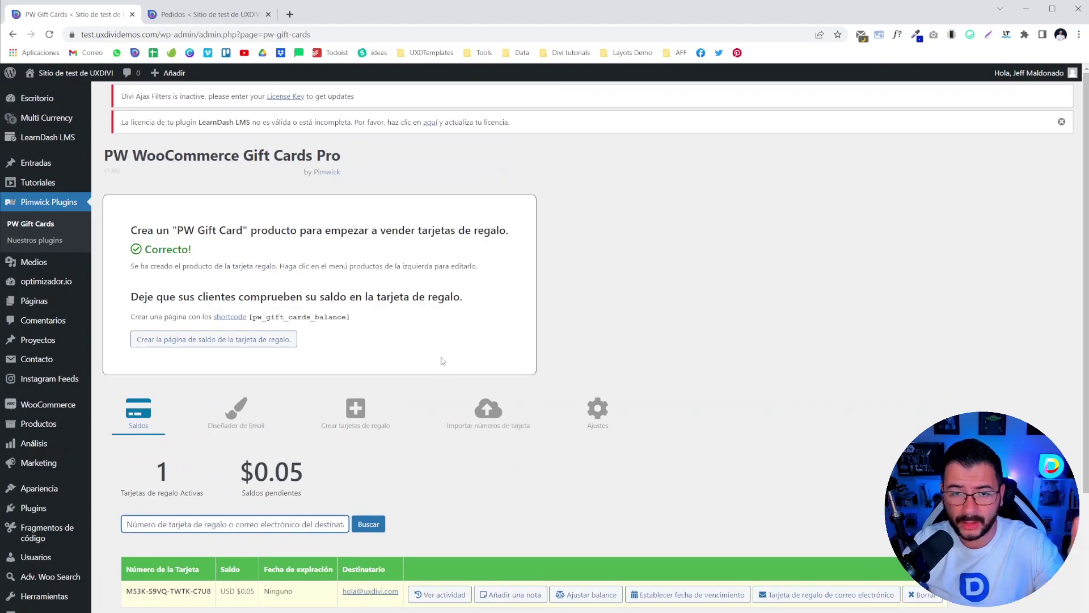